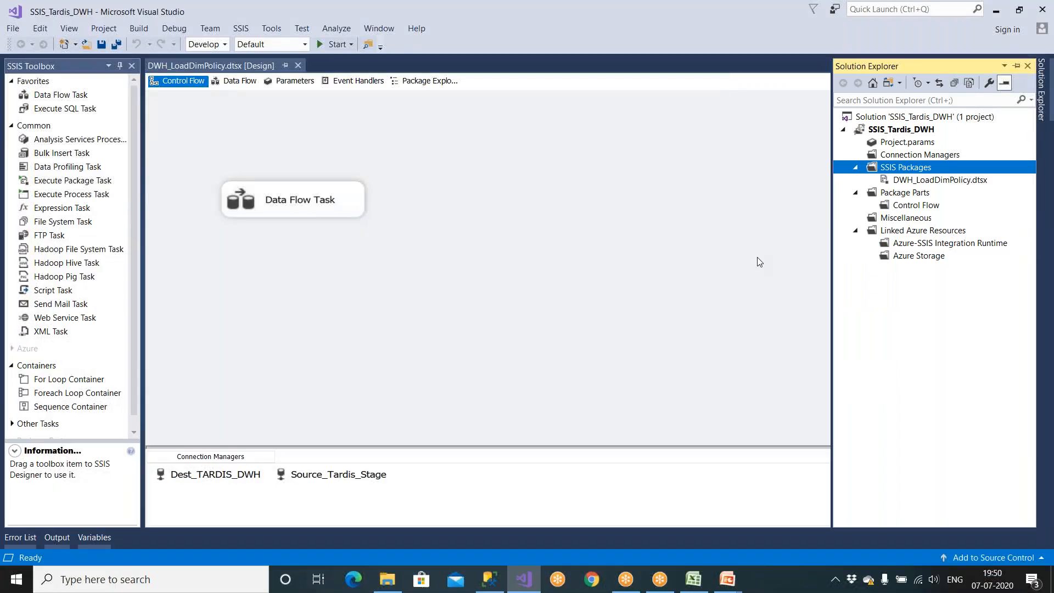
Switch to the ETL Mapping doc workbook in Excel and examine the Business Rule column of the DimPolicy sheet.
click(948, 181)
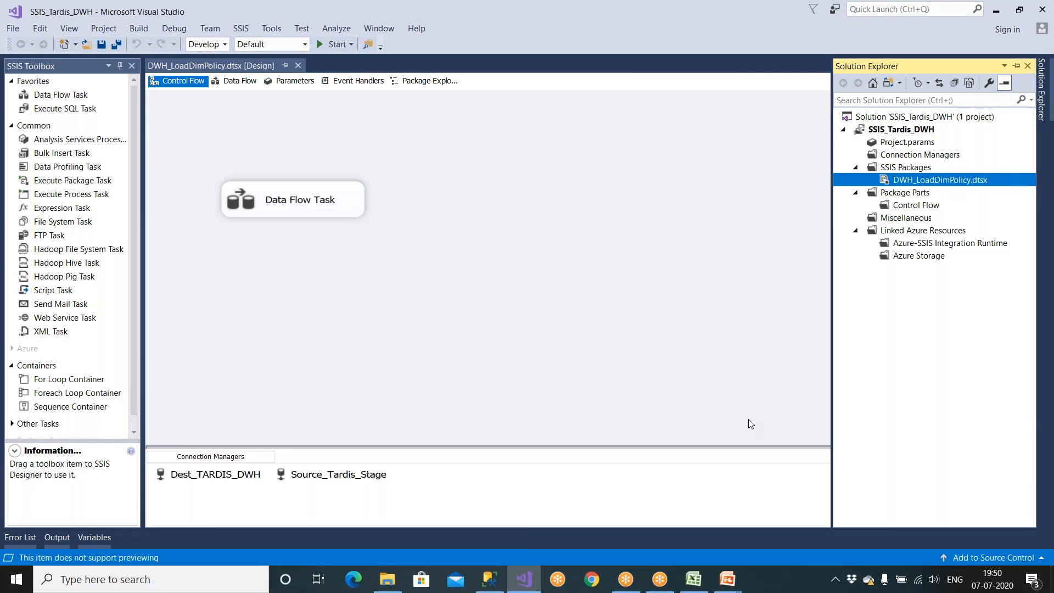
click(693, 580)
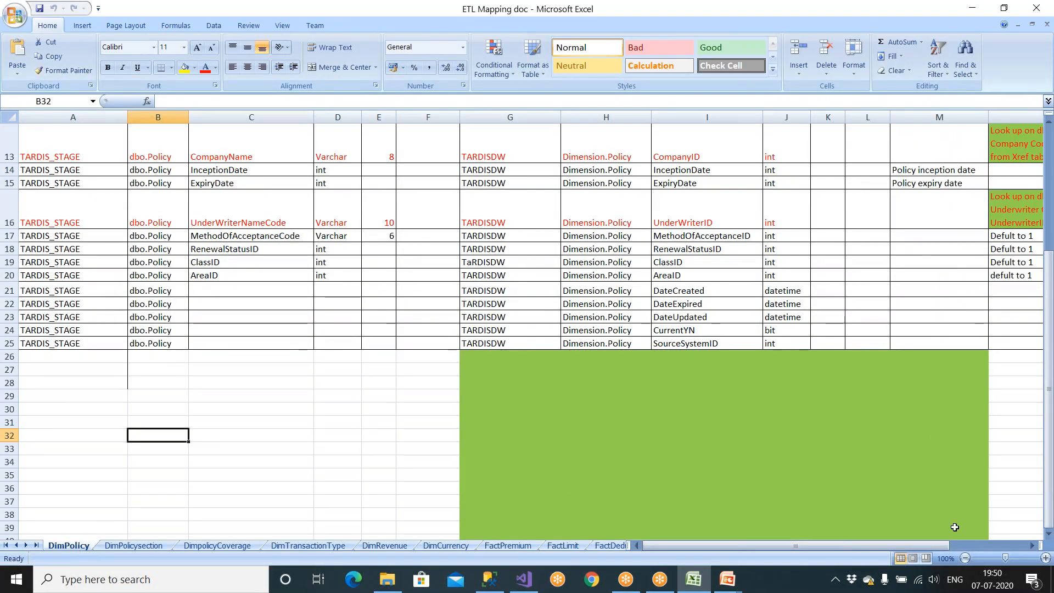
drag(953, 546, 1025, 546)
scroll(786, 362, up, 4)
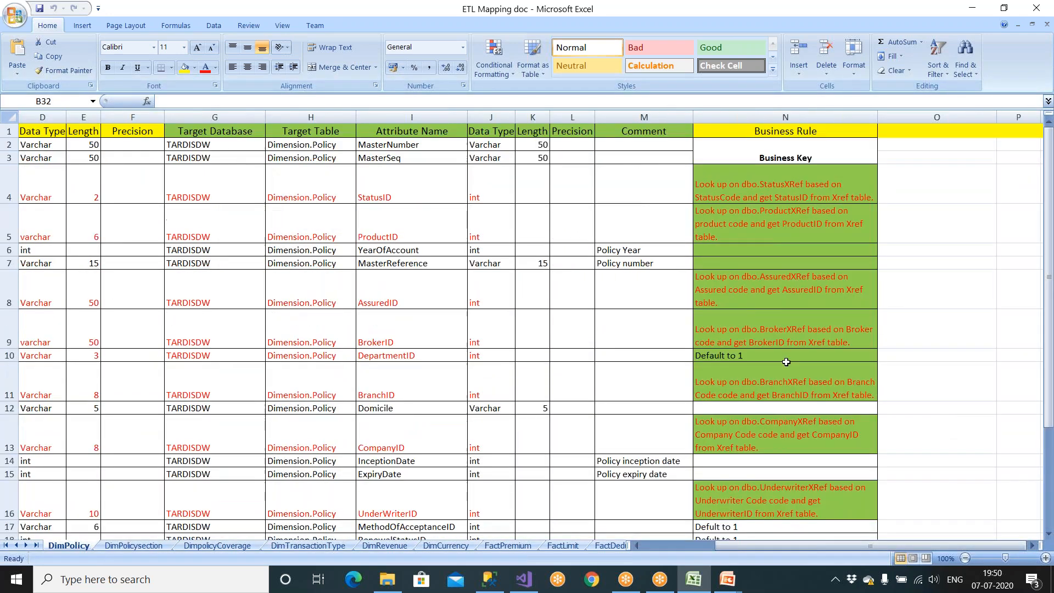
click(769, 117)
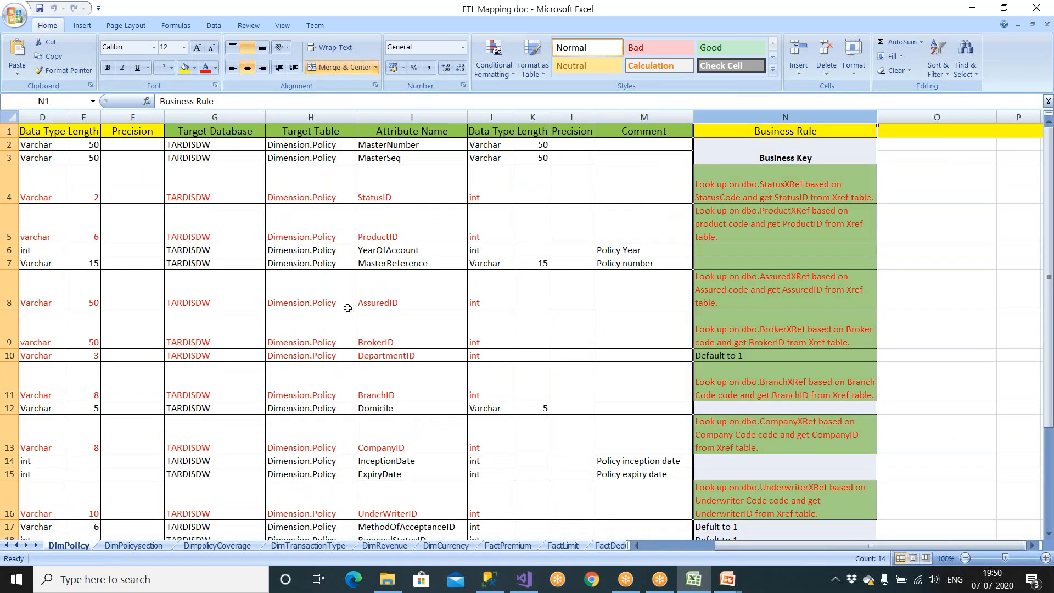
Examine the business key and PolicyID lookup rules in the Business Rule column of the DimPolicysection sheet.
click(151, 545)
drag(746, 544, 650, 545)
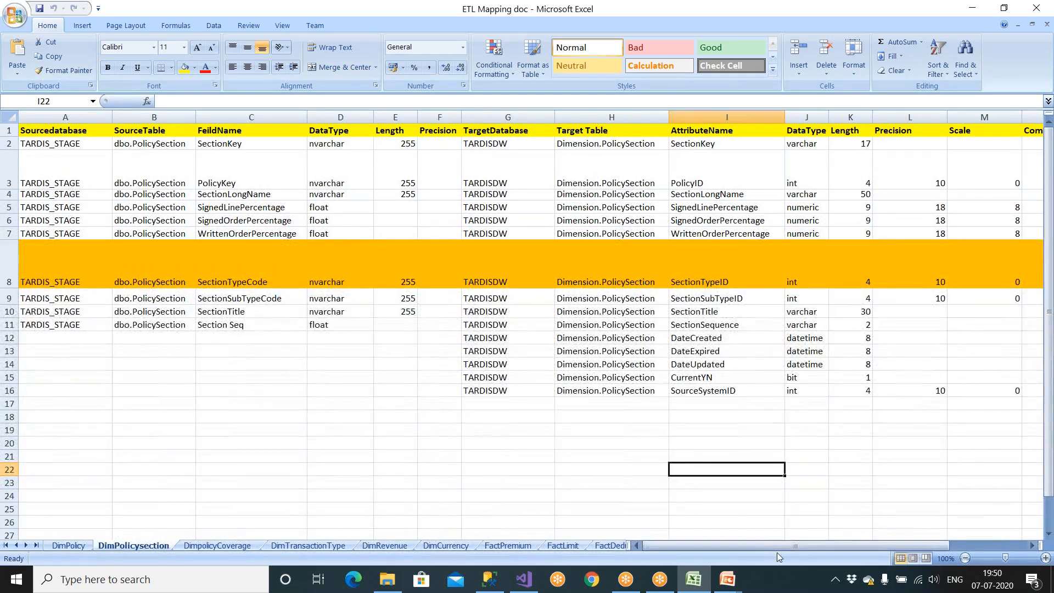
drag(819, 543, 889, 541)
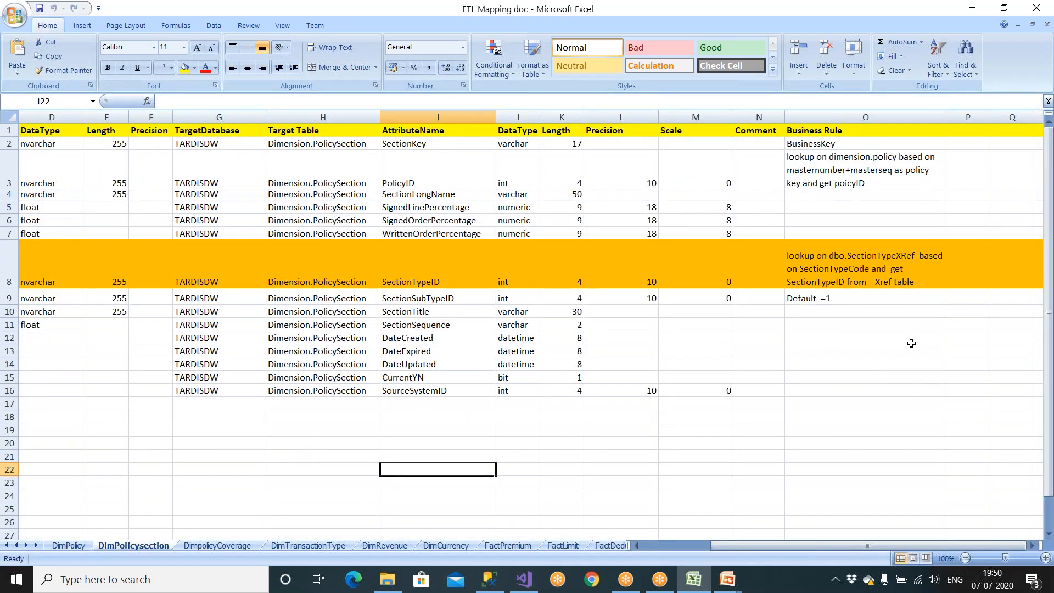
click(833, 143)
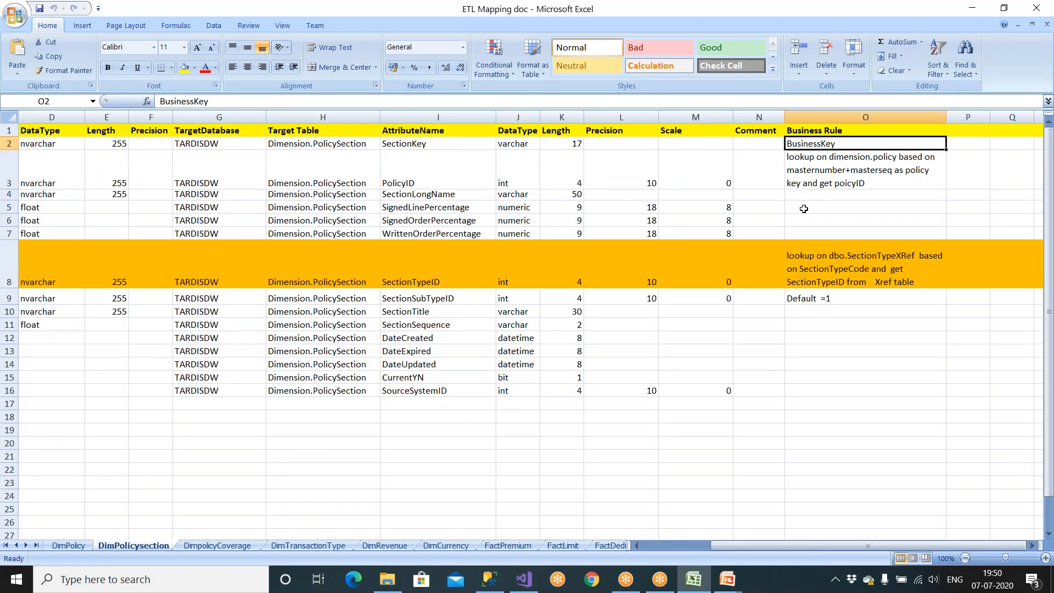
ctrl+scroll(804, 208, up, 3)
key(Down)
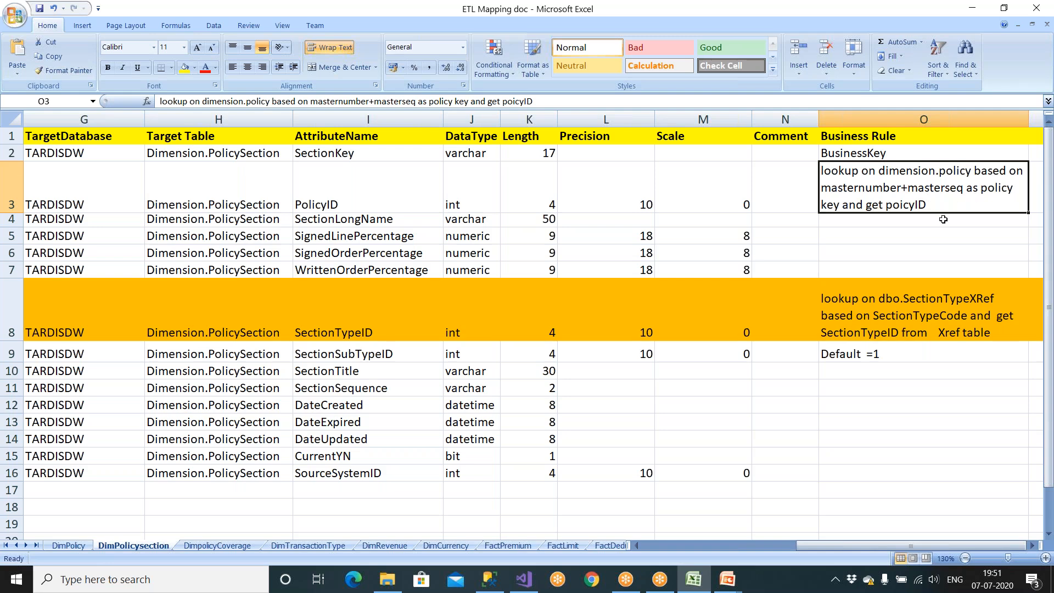
Correct the spelling in the PolicyID business rule in cell O3 so that it ends with "get policyID".
double_click(895, 204)
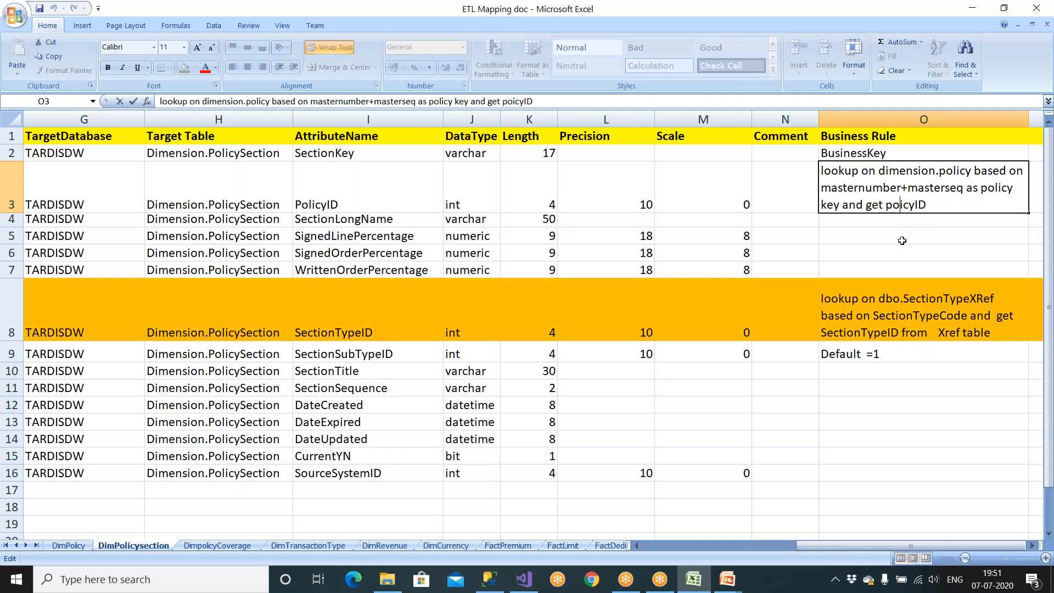
text(l)
click(902, 240)
click(887, 319)
click(879, 186)
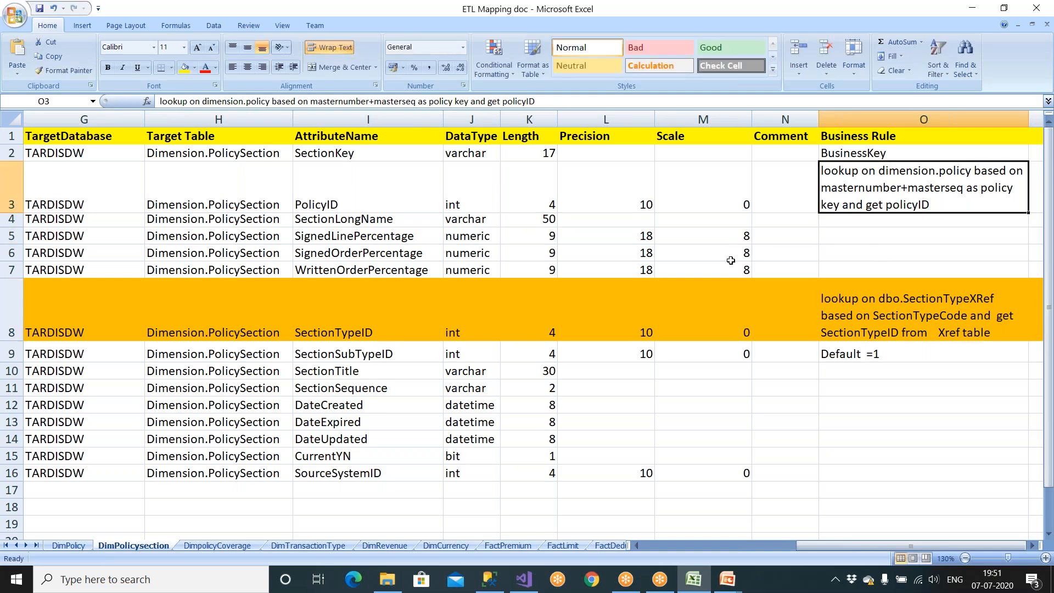
Fill the PolicyID mapping row 3 with yellow, review the SectionTypeID and SectionSubTypeID rules, and save the workbook.
click(9, 196)
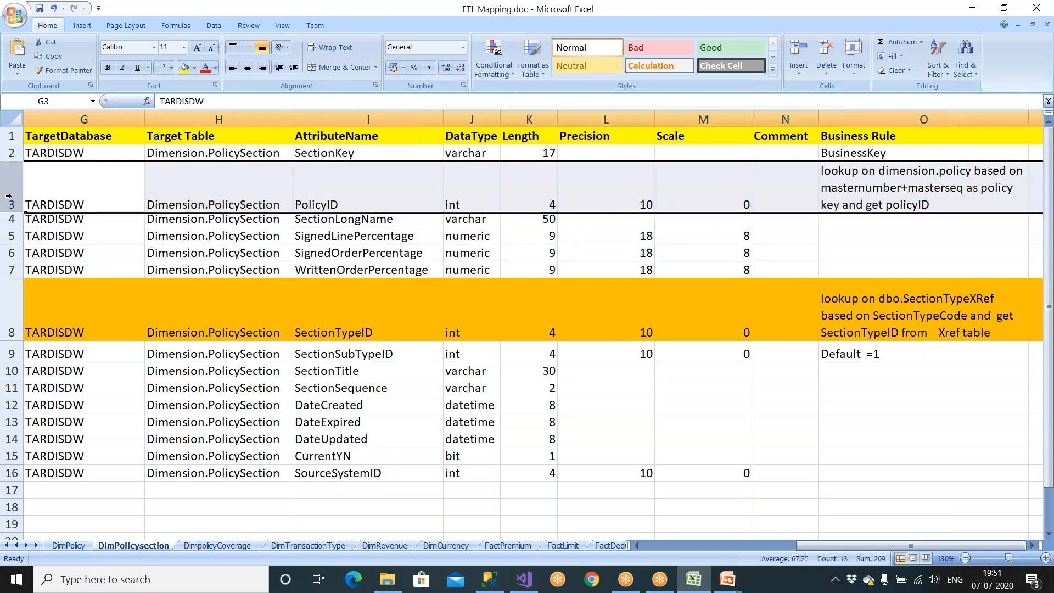
click(185, 70)
click(863, 291)
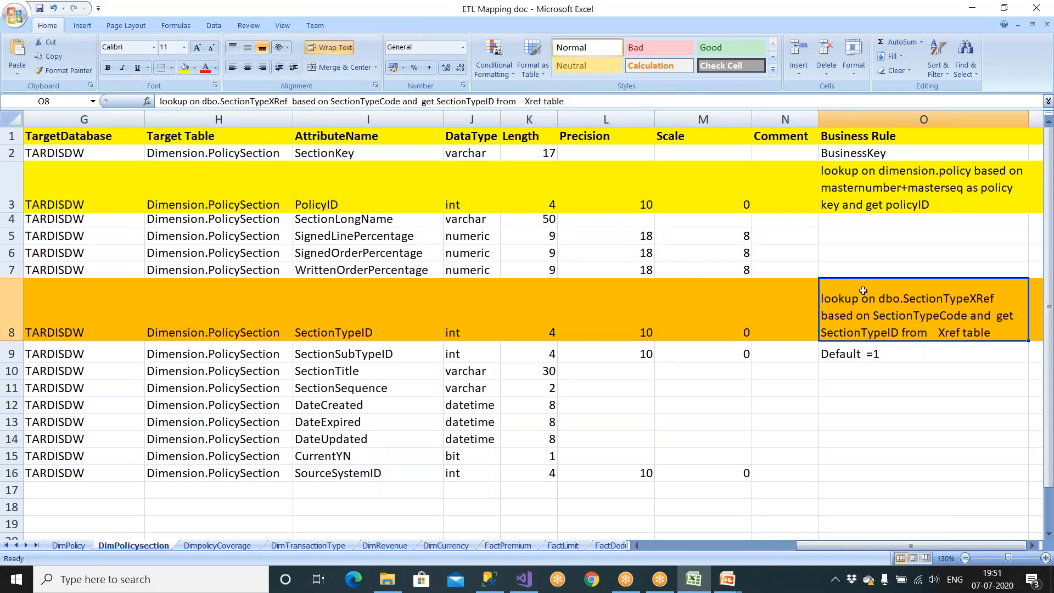
click(876, 358)
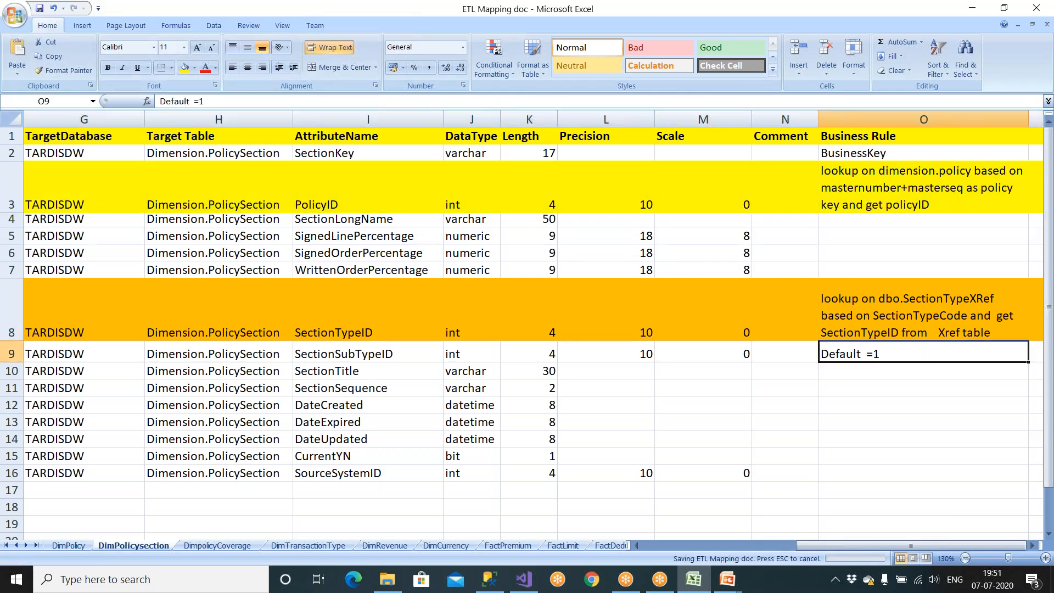
click(685, 548)
drag(801, 546, 896, 546)
Switch to Visual Studio and add a new SSIS package to the SSIS_Tardis_DWH project.
click(524, 580)
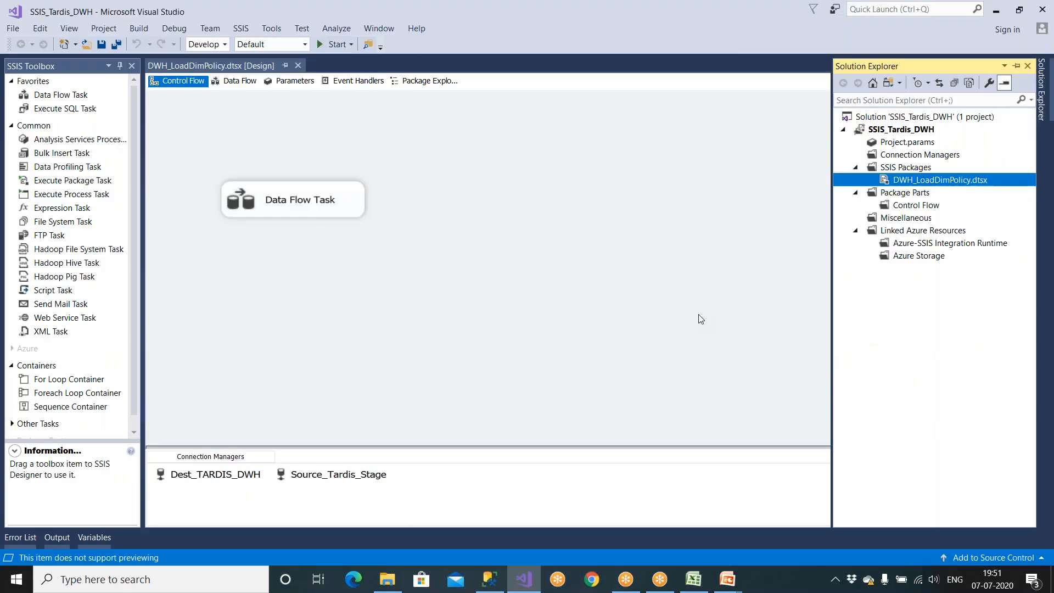
click(900, 167)
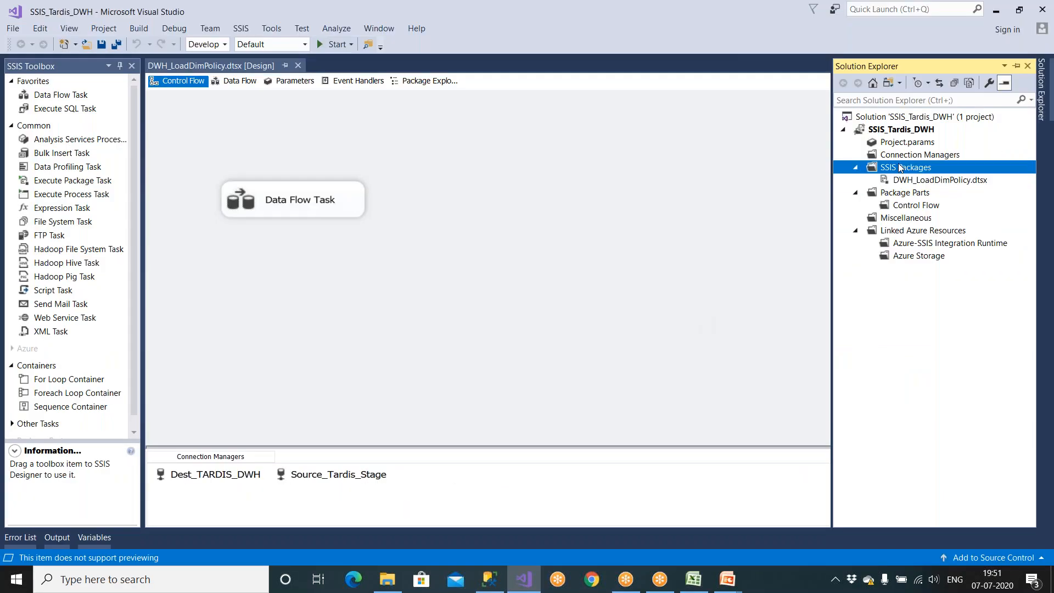
right_click(901, 168)
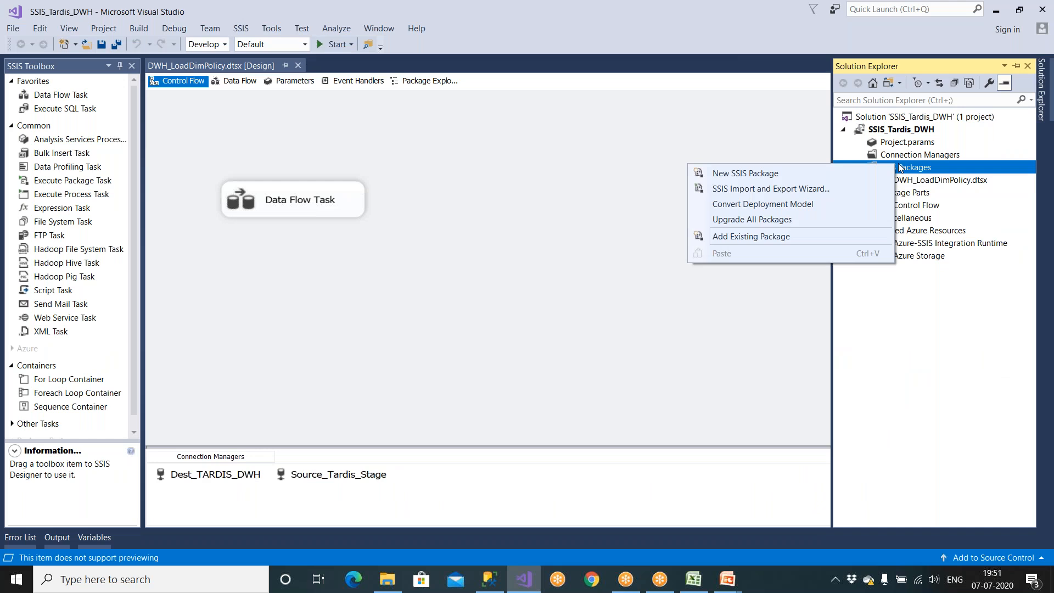
click(739, 174)
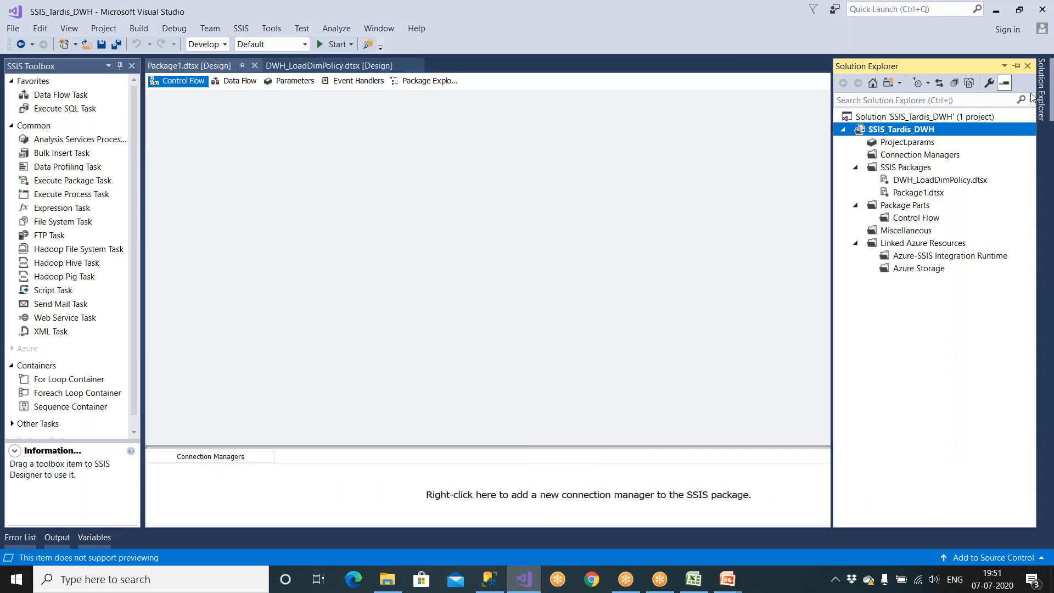
Open the DWH_LoadDimPolicy package and examine its two connection managers and the project's Connection Managers folder.
click(912, 183)
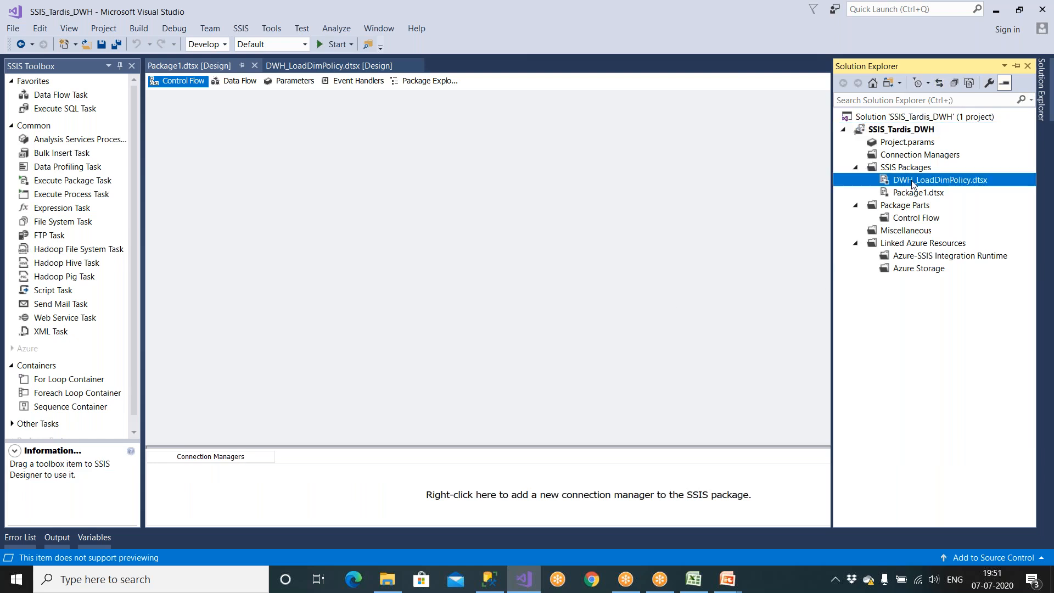
double_click(912, 183)
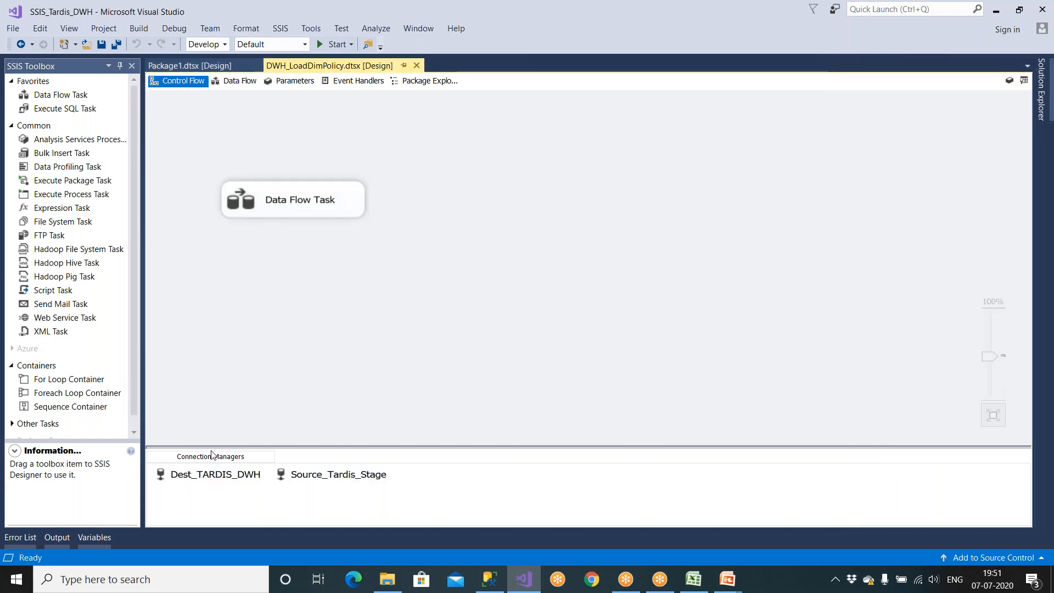
click(223, 474)
click(313, 479)
click(264, 479)
click(292, 479)
click(246, 478)
click(293, 480)
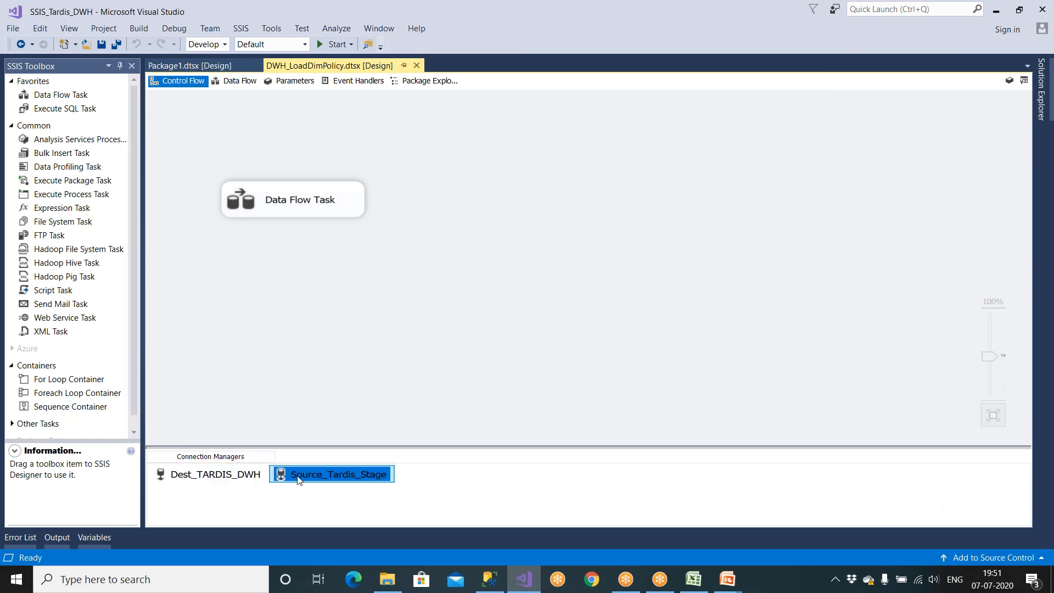
right_click(300, 481)
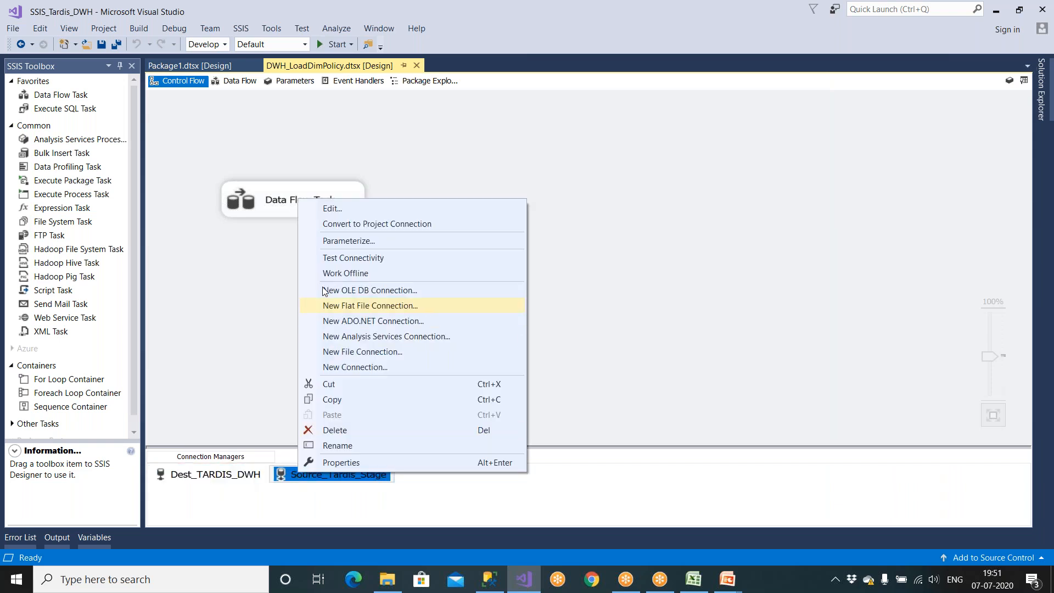
click(1042, 91)
click(903, 156)
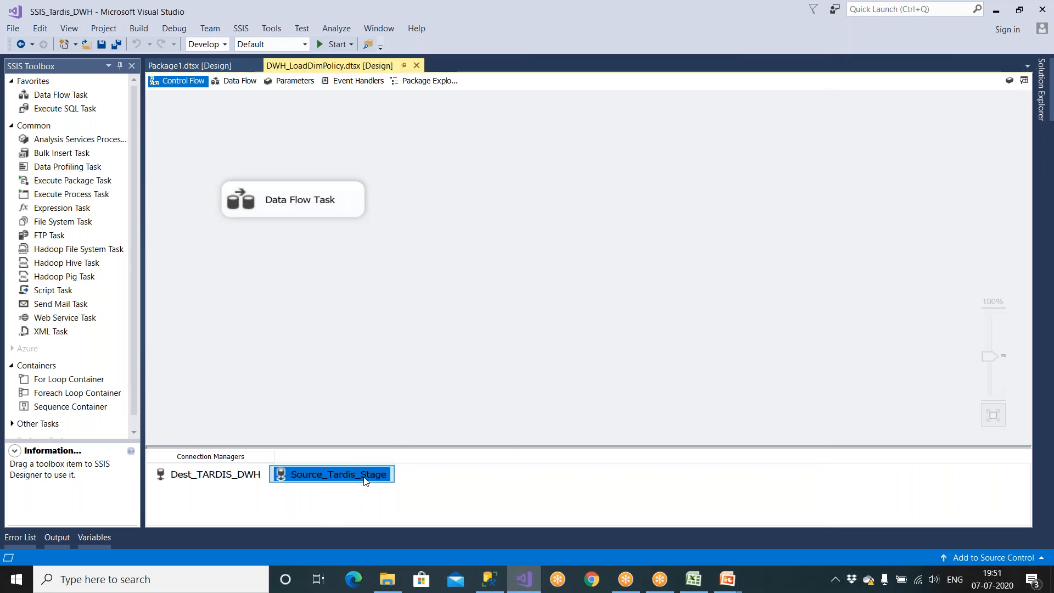
Convert the Source_Tardis_Stage connection to a project connection and check it among the project's connection managers.
right_click(366, 481)
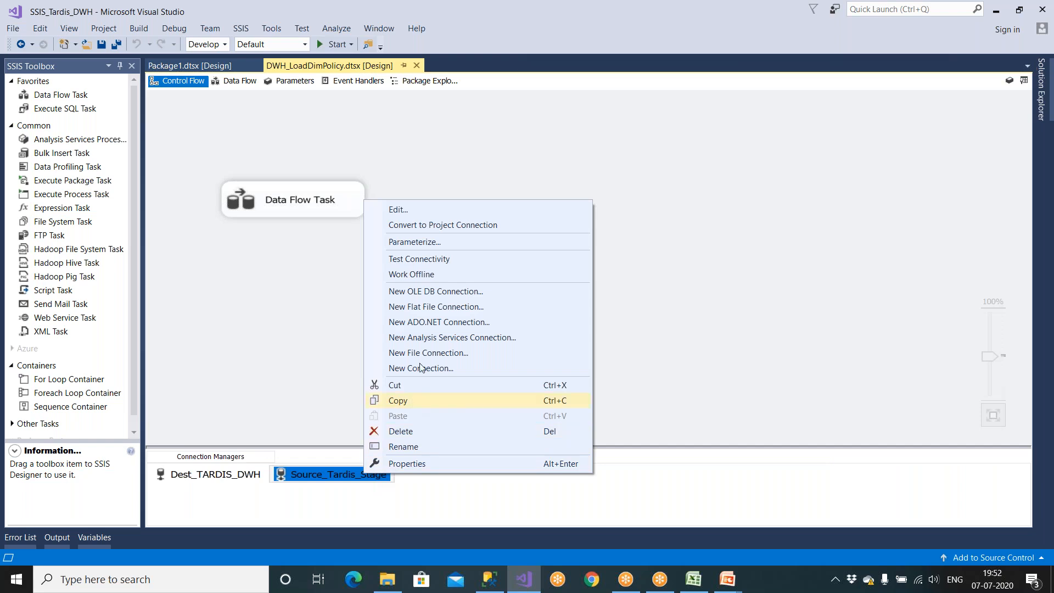
click(429, 227)
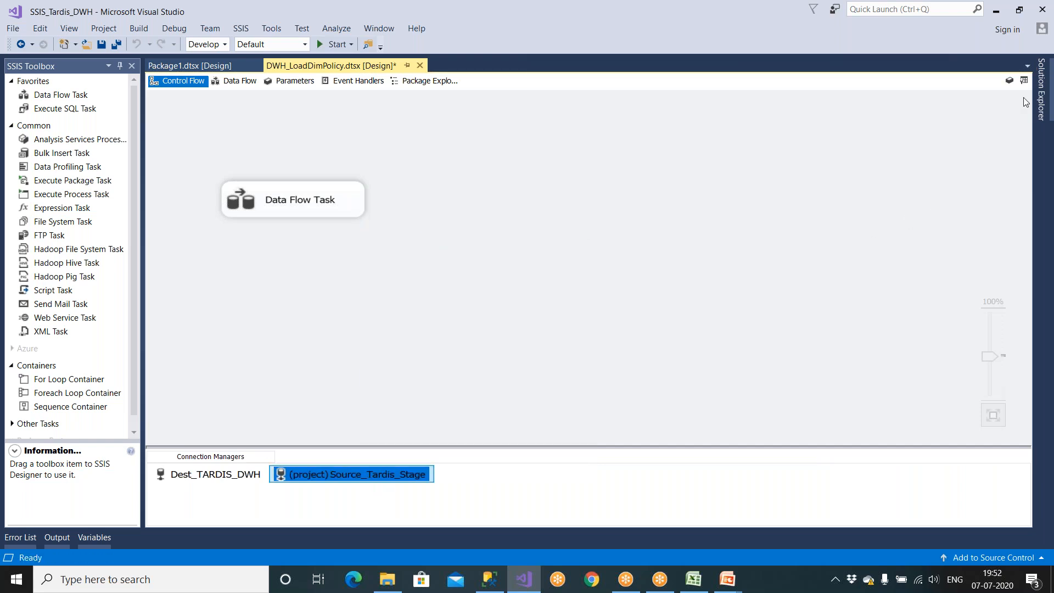
click(1041, 91)
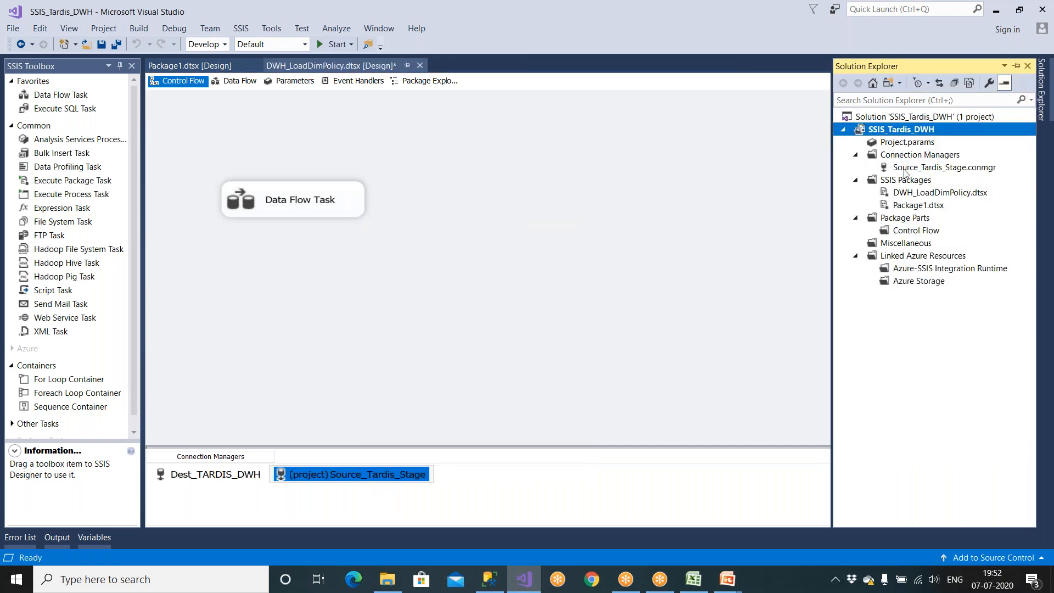
click(905, 168)
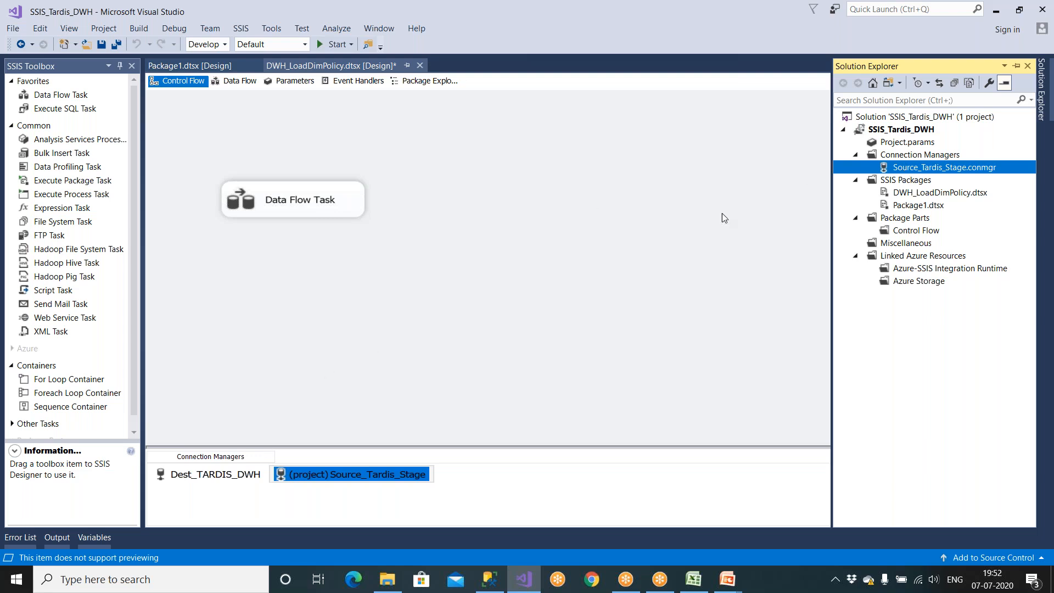
Keep Solution Explorer permanently docked, and convert the Dest_TARDIS_DWH connection to a project connection.
click(1016, 68)
click(244, 482)
right_click(244, 482)
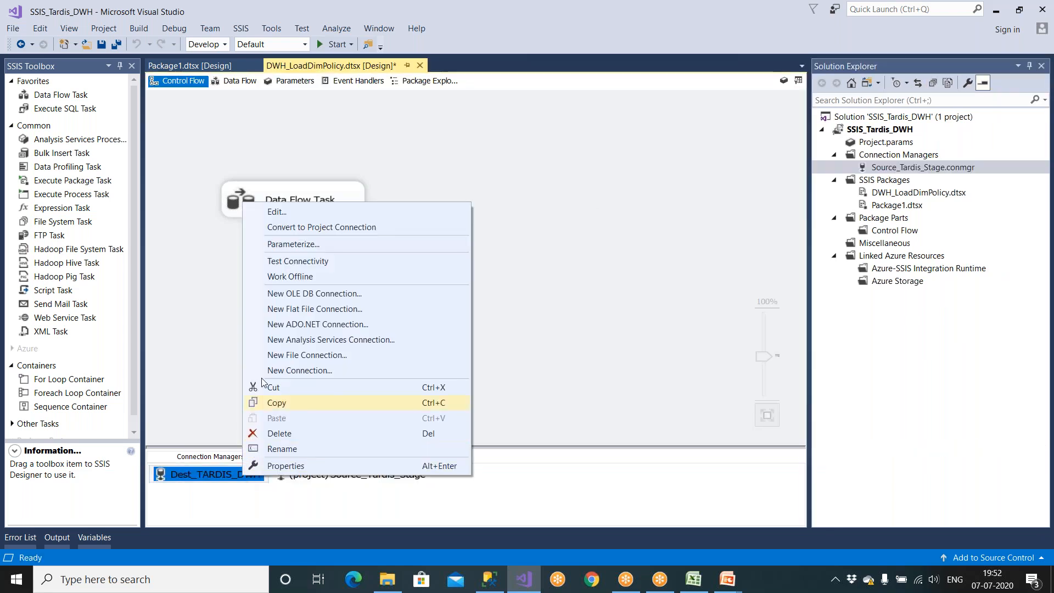
click(301, 231)
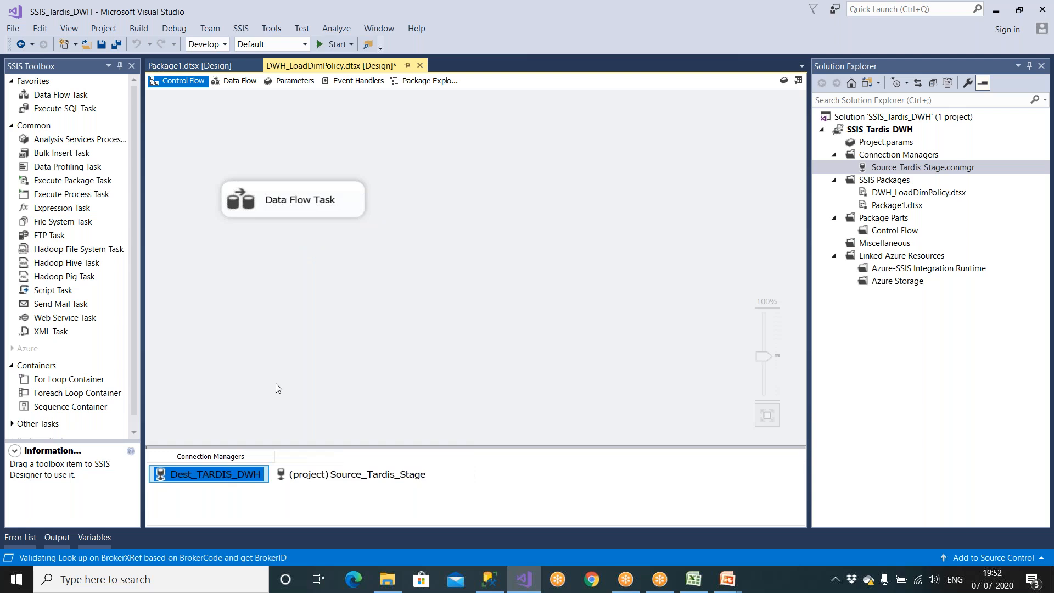
click(896, 185)
click(898, 169)
click(894, 182)
click(893, 170)
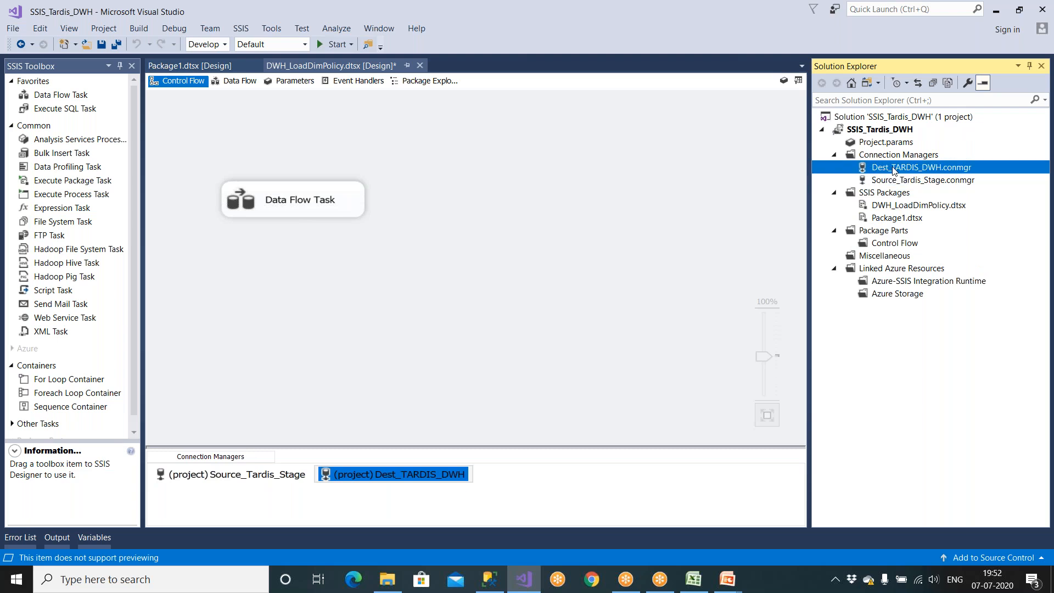
Open Package1.dtsx and rename it DWH_LoadDimPolicySection.dtsx.
double_click(897, 219)
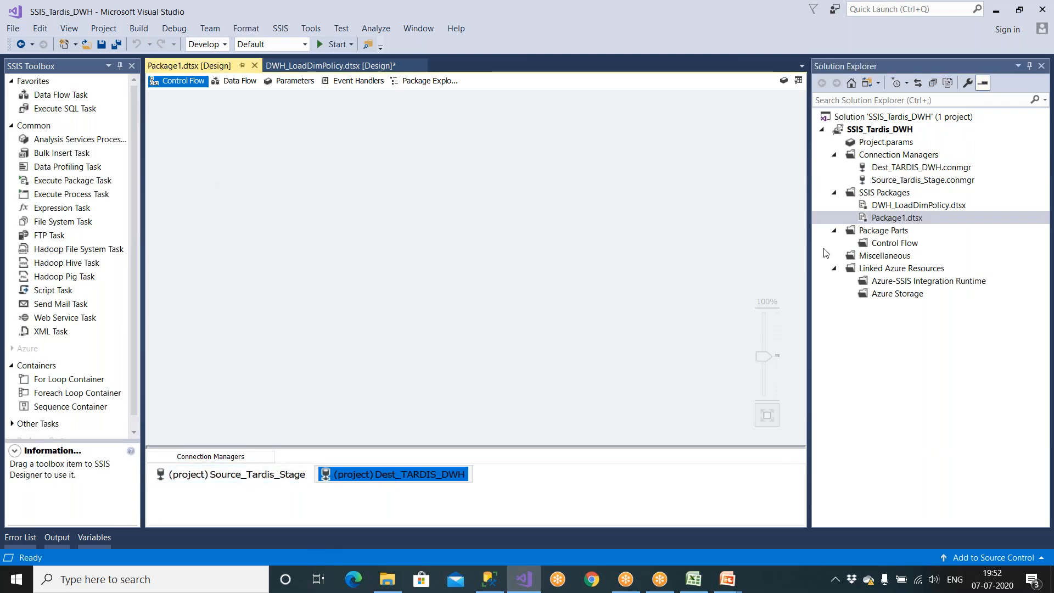
right_click(879, 219)
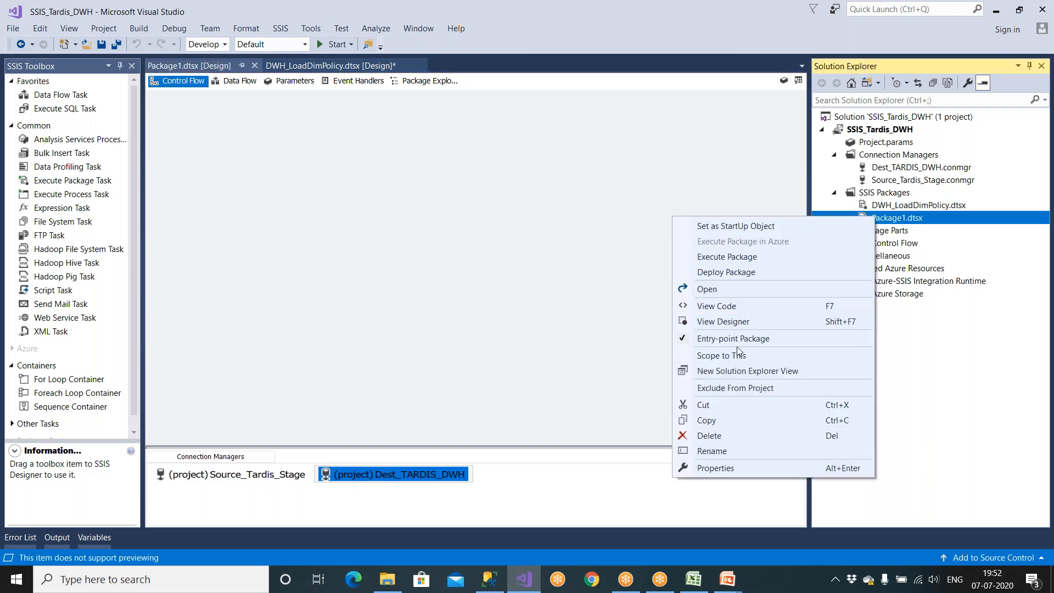
click(713, 451)
text(DWH)
text(_Load)
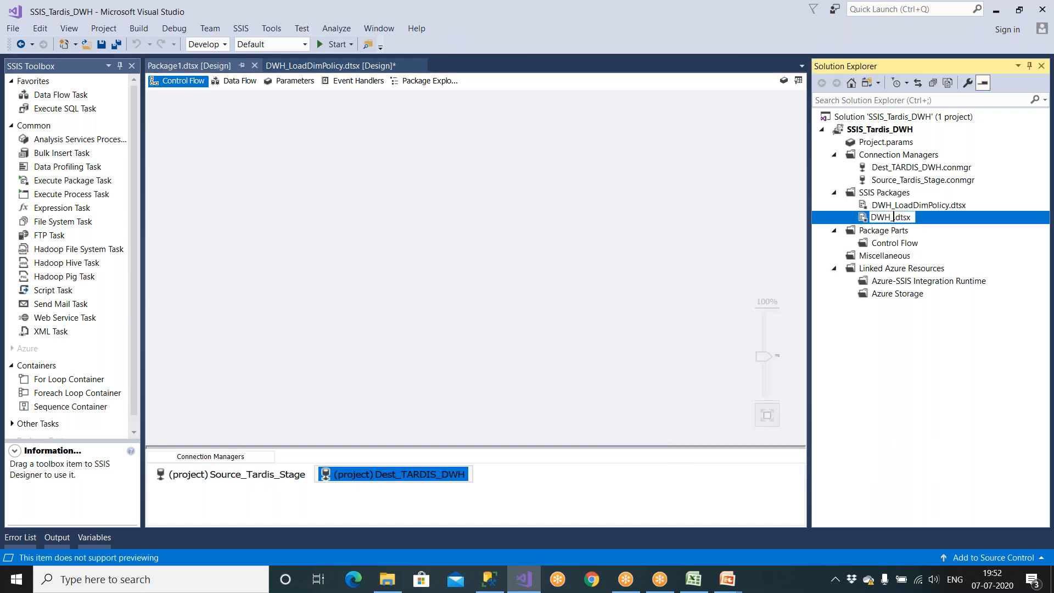
text(Dim)
text(Policy)
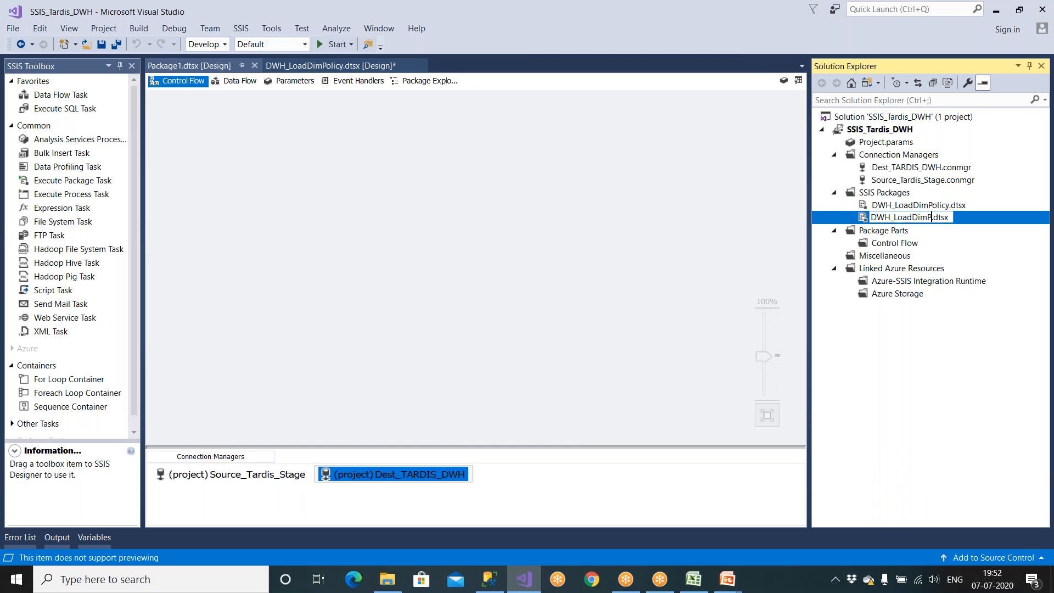
text(Section)
key(Return)
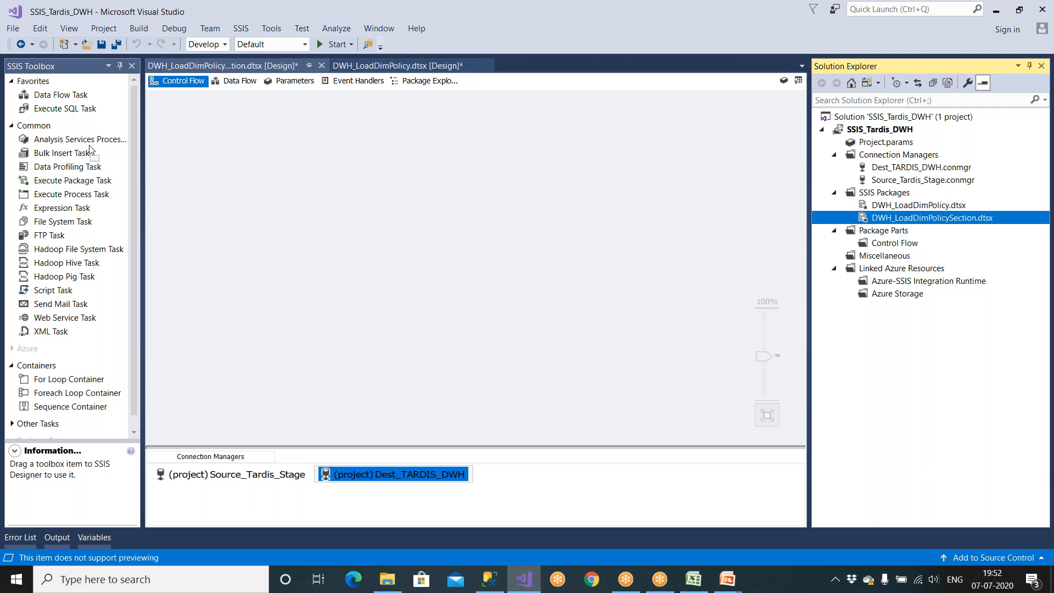
Add a Data Flow Task to the DWH_LoadDimPolicySection control flow and open its data flow for design.
drag(69, 98, 225, 154)
double_click(300, 181)
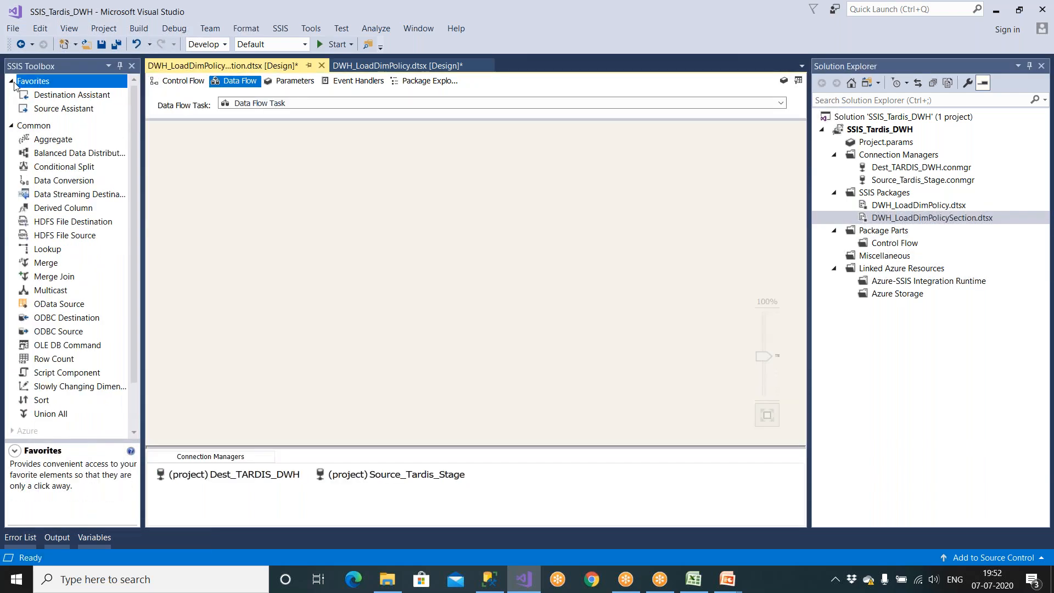
Add an OLE DB Source to the empty data flow from the Other Sources group.
click(12, 81)
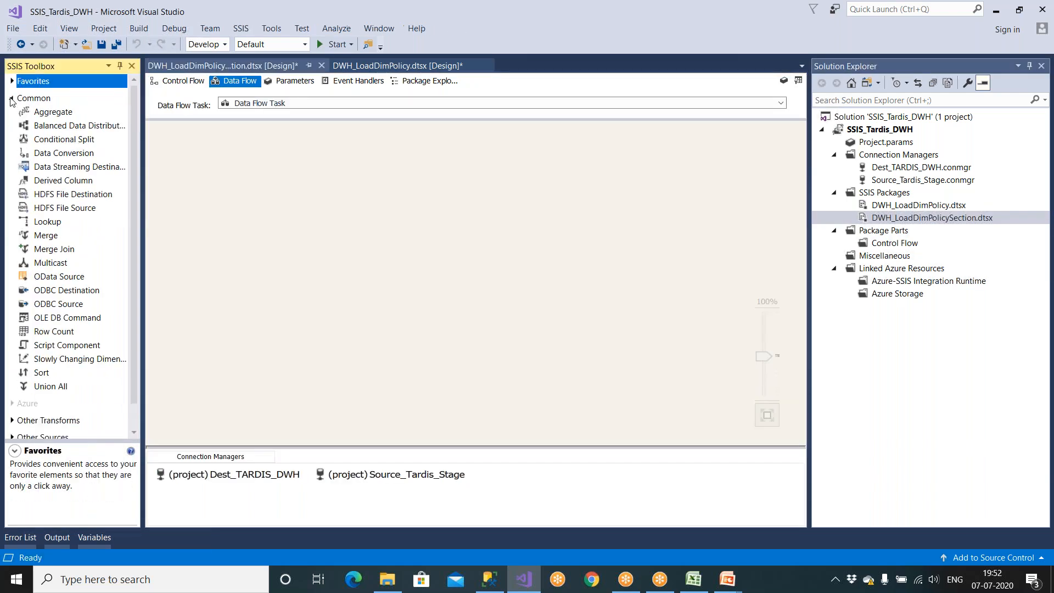
click(12, 99)
click(12, 149)
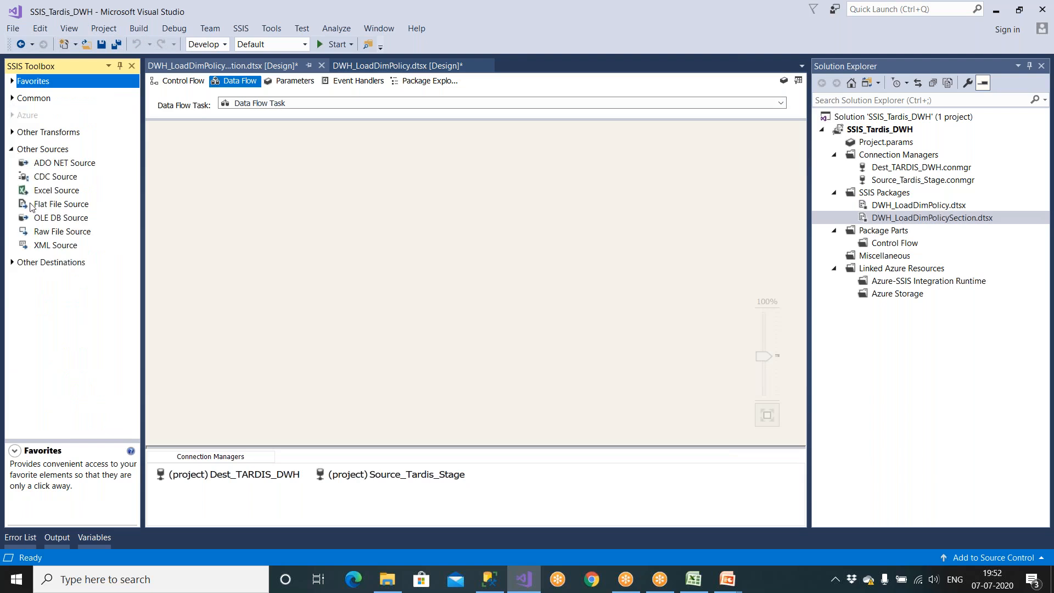
drag(53, 221, 244, 172)
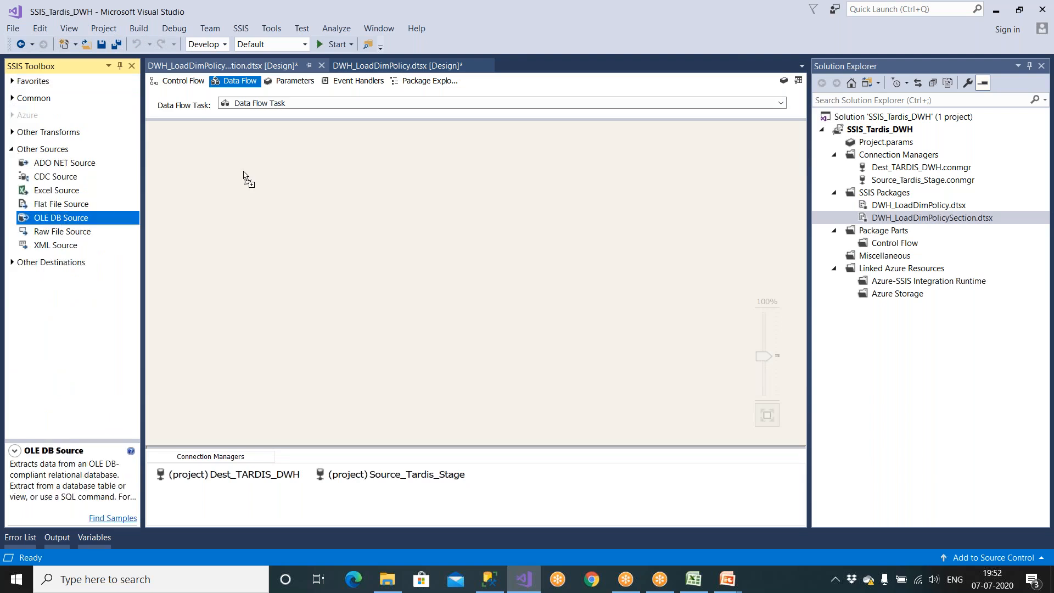
drag(244, 172, 245, 174)
click(326, 202)
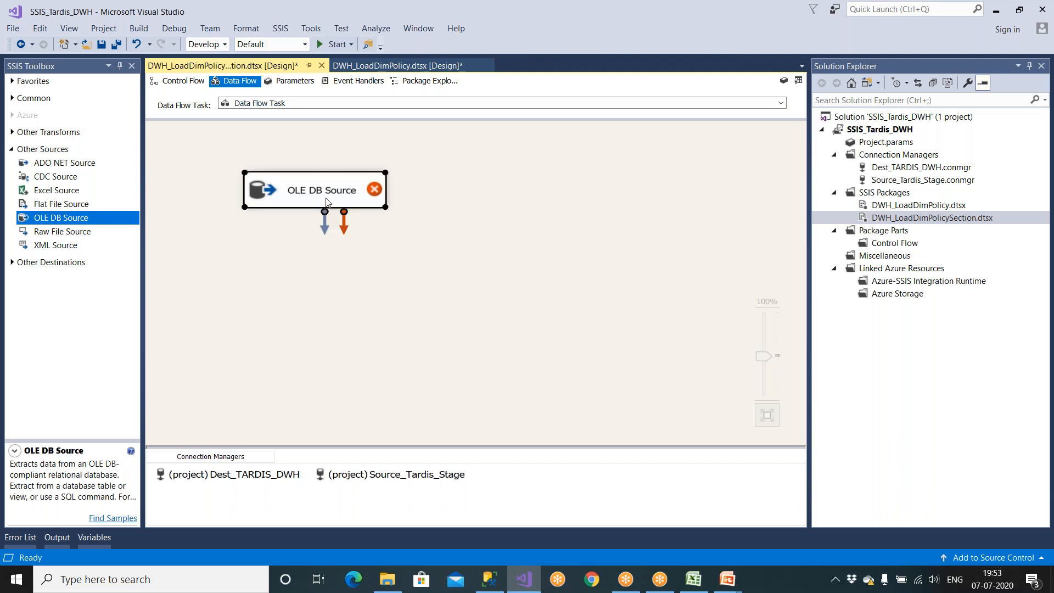
Configure the OLE DB Source to read the table [dbo].[Stage_PolicySection] through the Source_Tardis_Stage connection in Table or view mode.
double_click(326, 203)
click(443, 207)
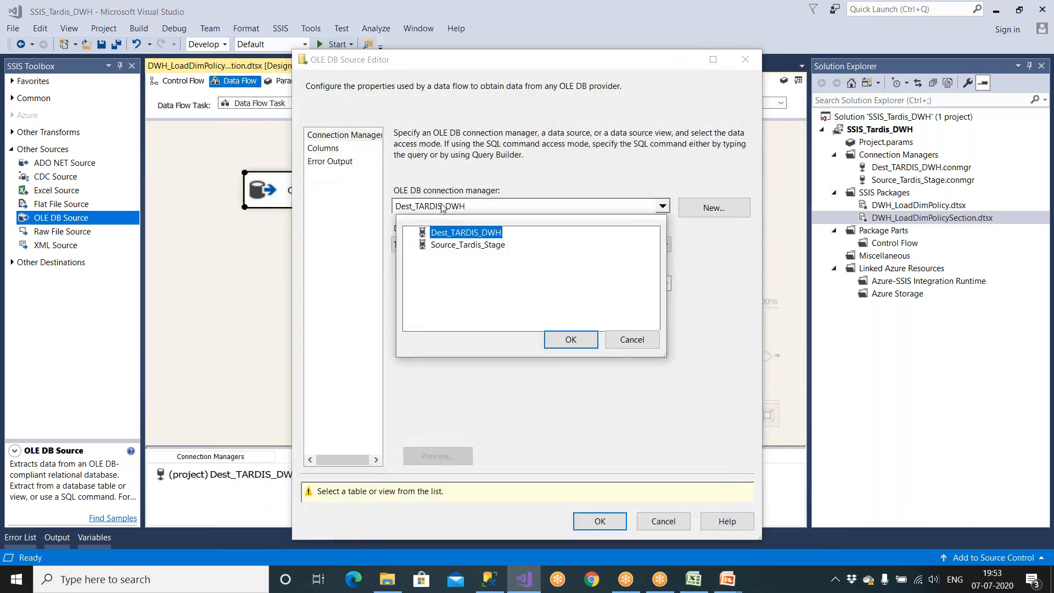
click(453, 246)
click(561, 335)
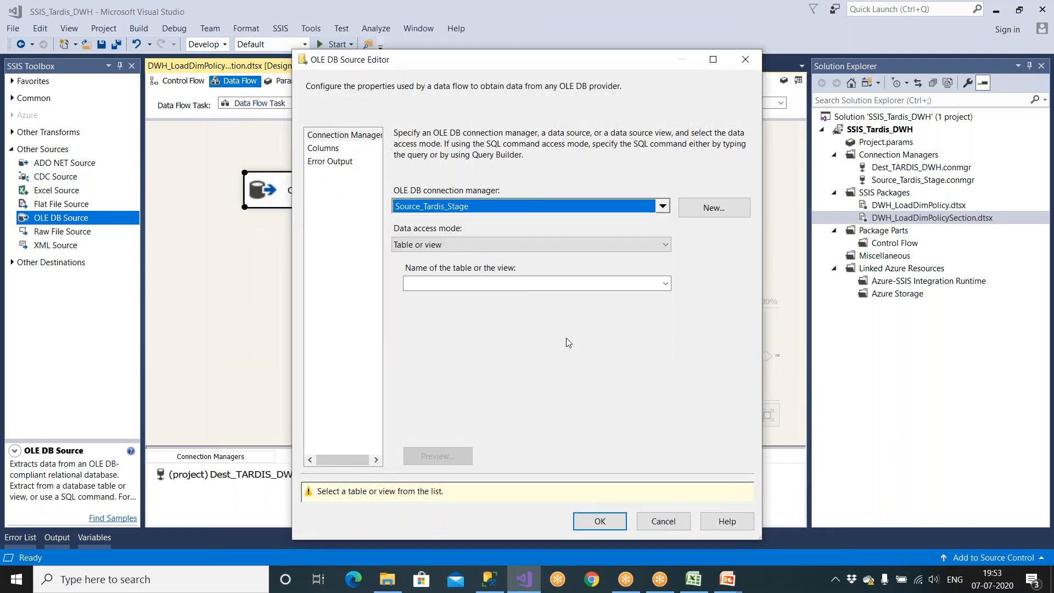
click(460, 246)
click(460, 246)
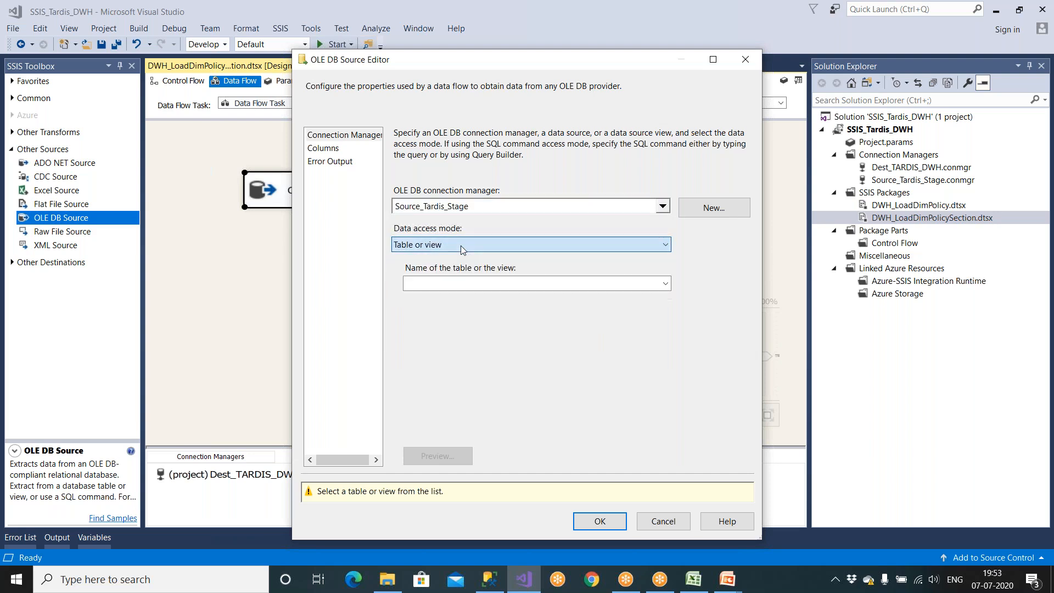
click(449, 283)
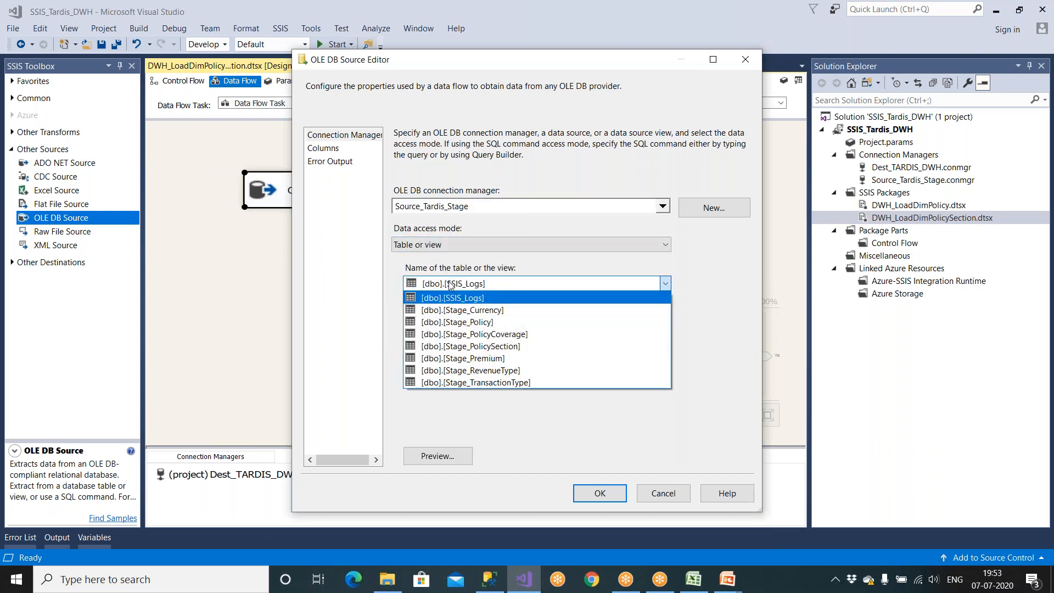
click(492, 347)
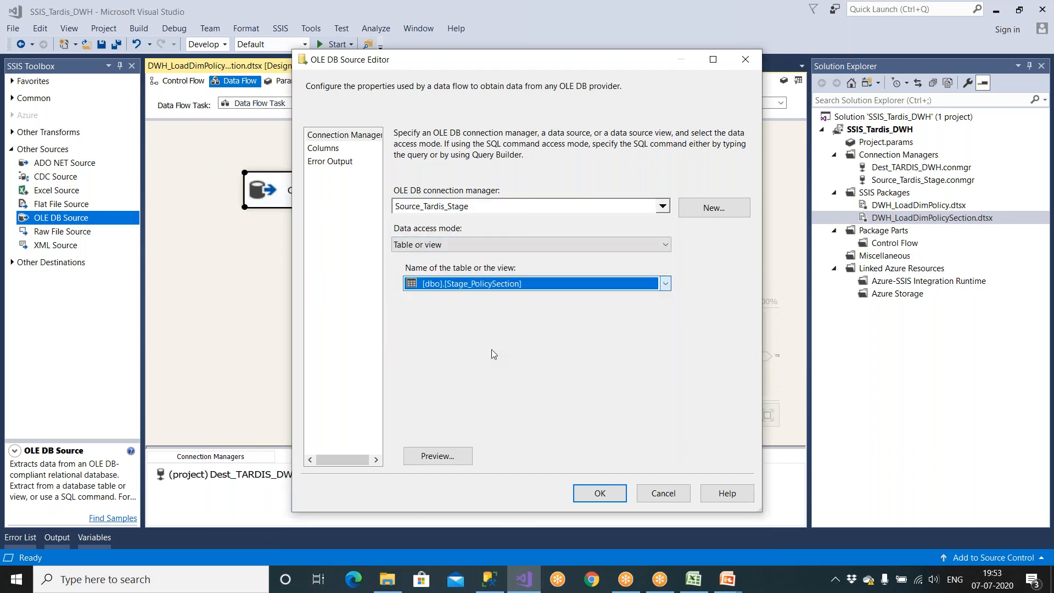
Check the OLE DB Source's columns, keeping all of them selected, and accept the source settings.
click(331, 150)
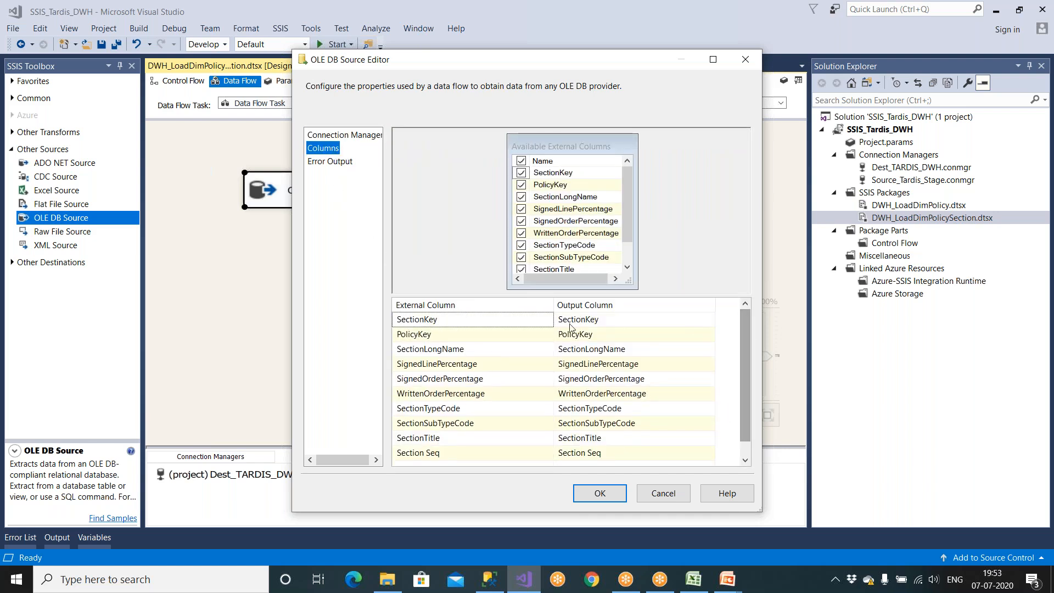
mouse_move(480, 330)
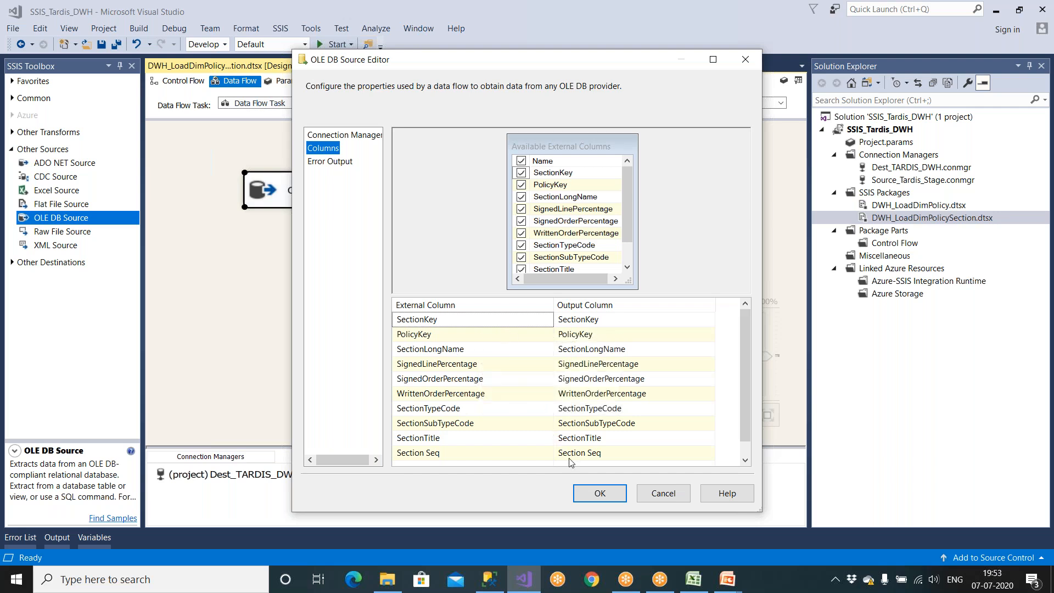
click(598, 494)
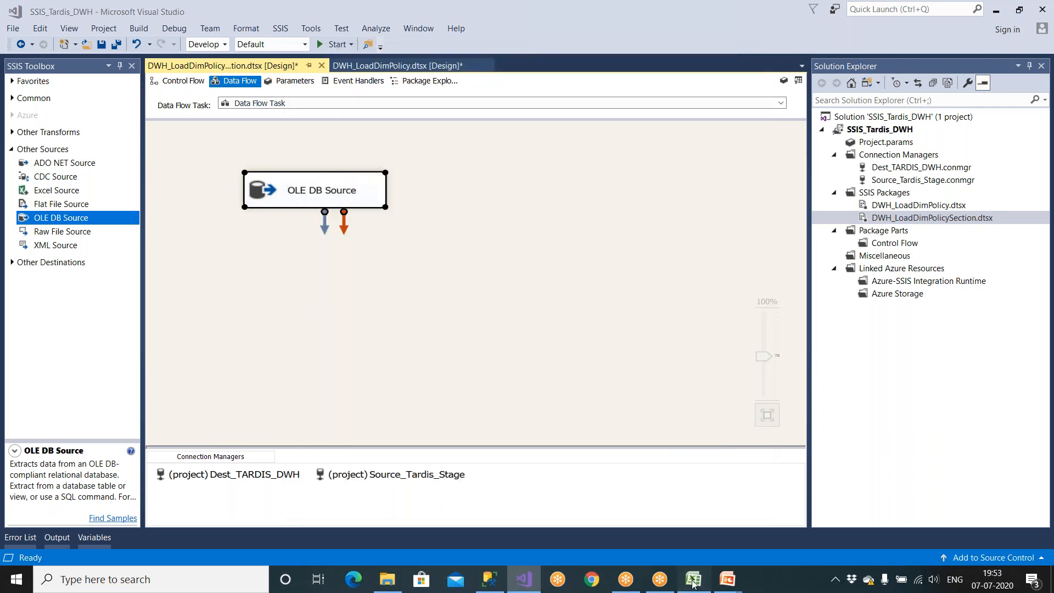
Switch to the ETL Mapping doc in Excel and examine the DimPolicysection sheet's source fields, target attributes and business rules.
click(694, 579)
drag(878, 544, 928, 543)
click(867, 156)
key(Left)
key(Left)
key(Left)
key(Left)
key(Left)
key(Left)
key(Left)
key(Left)
key(Left)
key(Left)
key(Left)
key(Left)
key(Left)
key(Left)
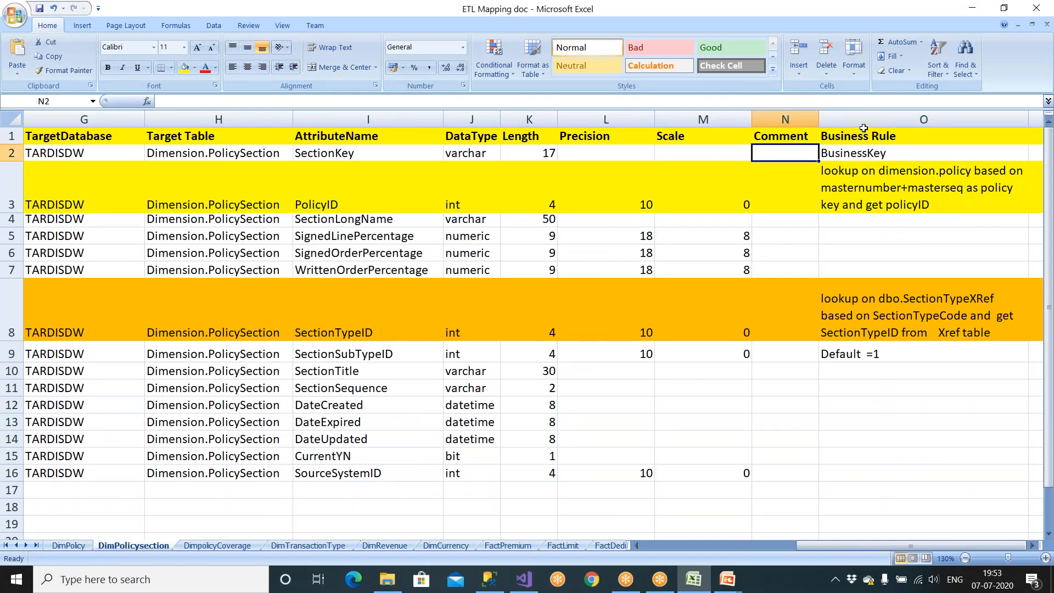
key(Right)
key(Right)
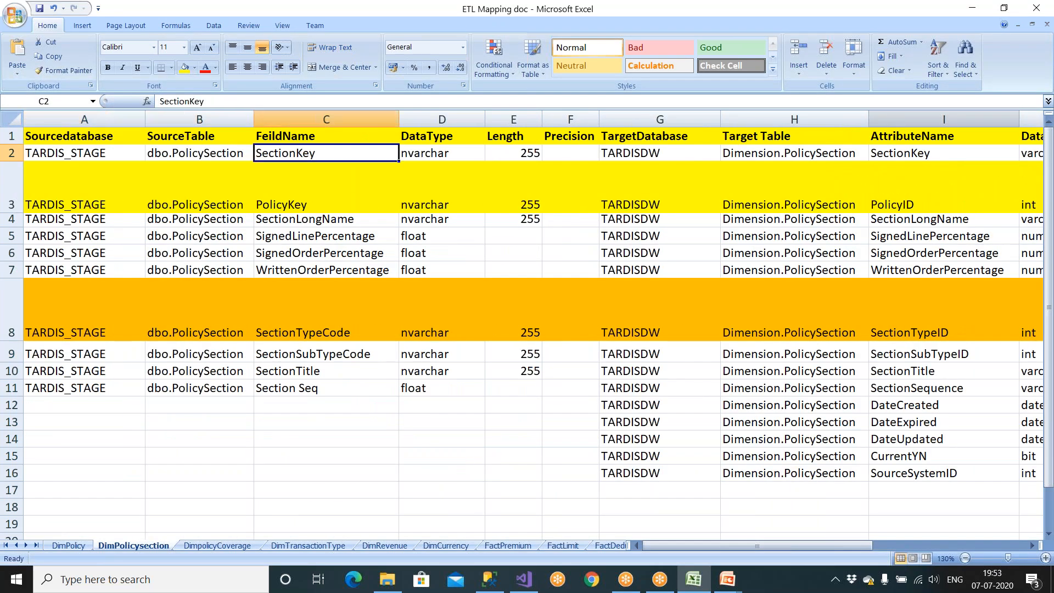
key(Right)
key(Right)
key(Right)
key(Right)
key(Right)
key(Right)
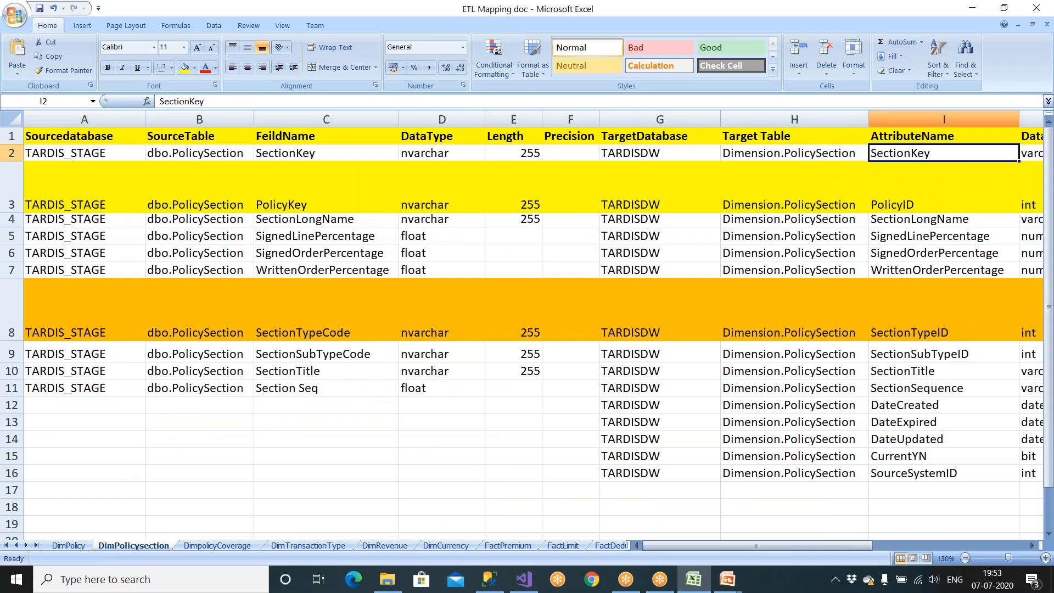
key(Right)
key(Right)
key(Right)
key(Right)
key(Right)
key(Right)
key(Left)
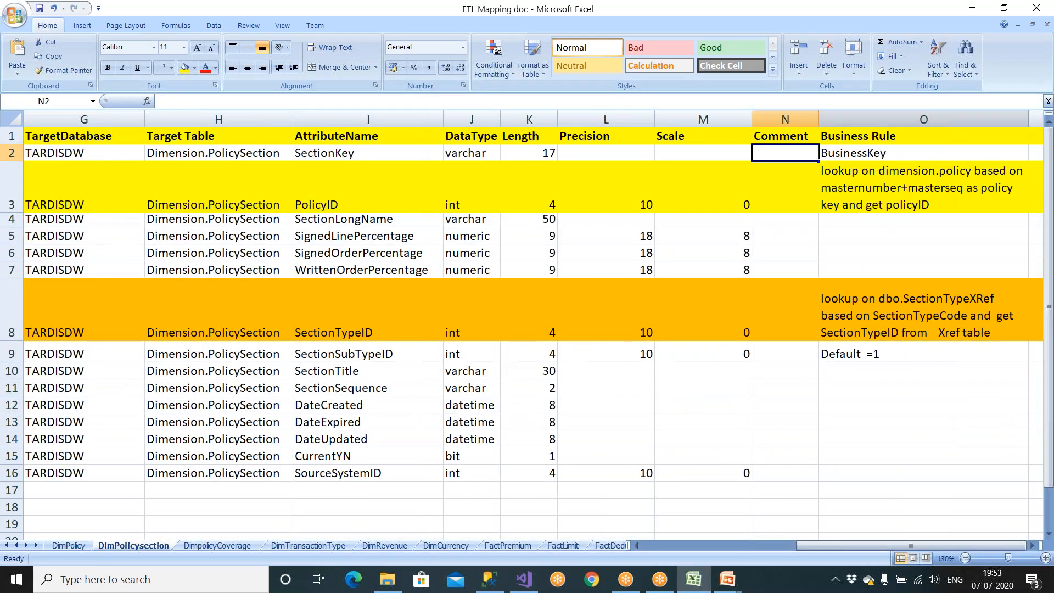
key(Left)
key(Left)
key(Left)
key(Left)
key(Left)
key(Left)
key(Left)
key(Left)
key(Left)
key(Left)
key(Left)
key(Left)
key(Left)
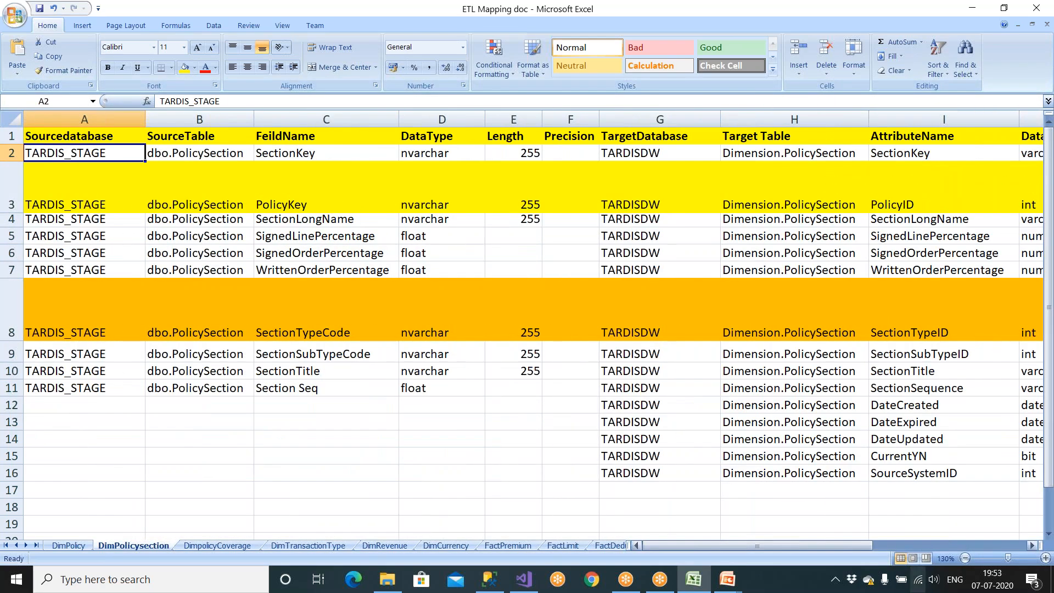
click(524, 579)
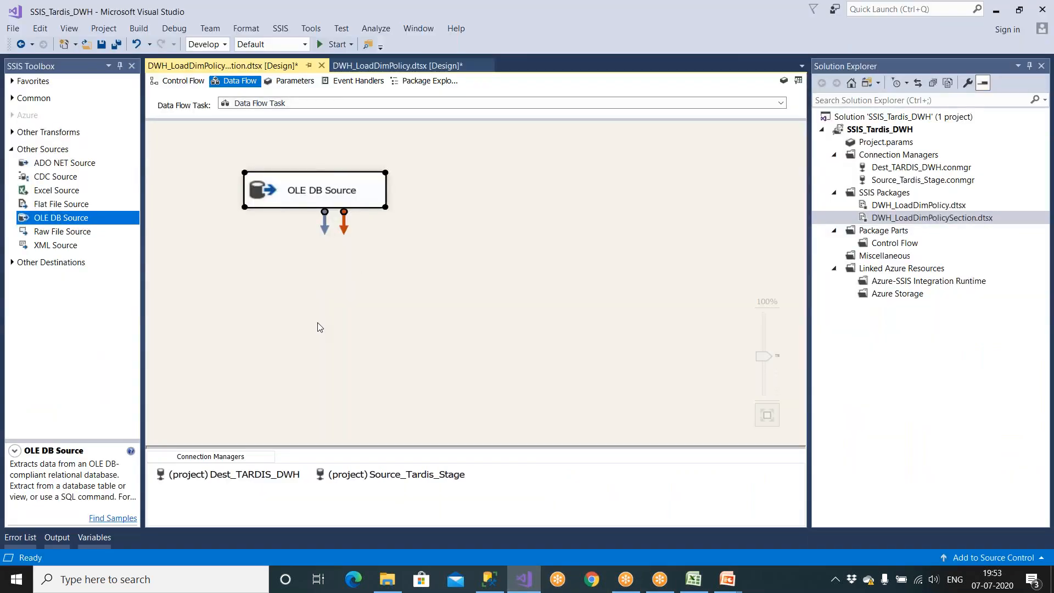
Copy the business rule of the PolicyID attribute from cell O3 of the DimPolicysection mapping sheet in Excel.
click(693, 579)
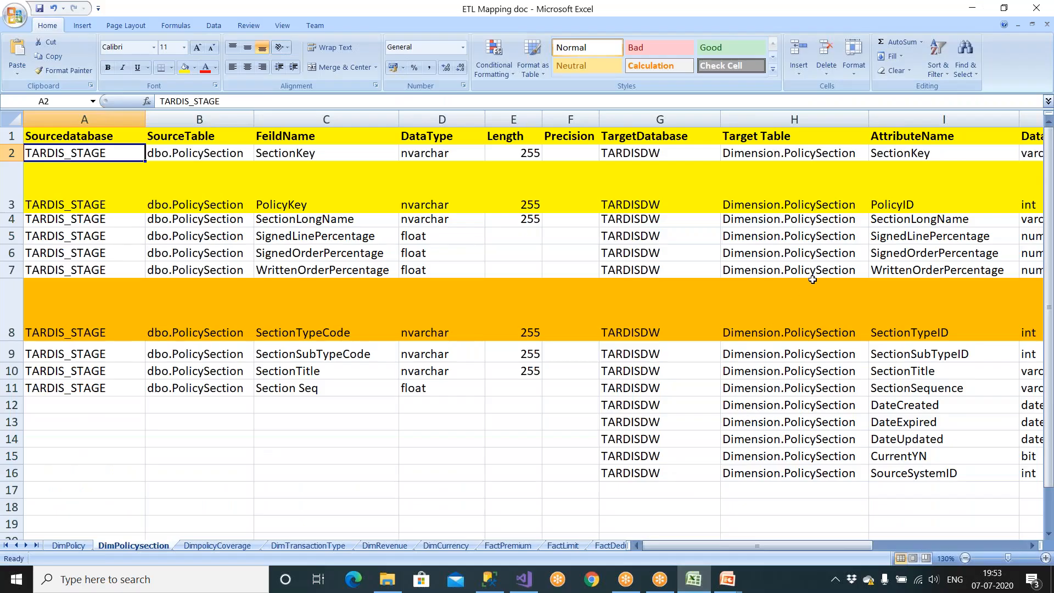
drag(845, 547, 996, 530)
click(893, 199)
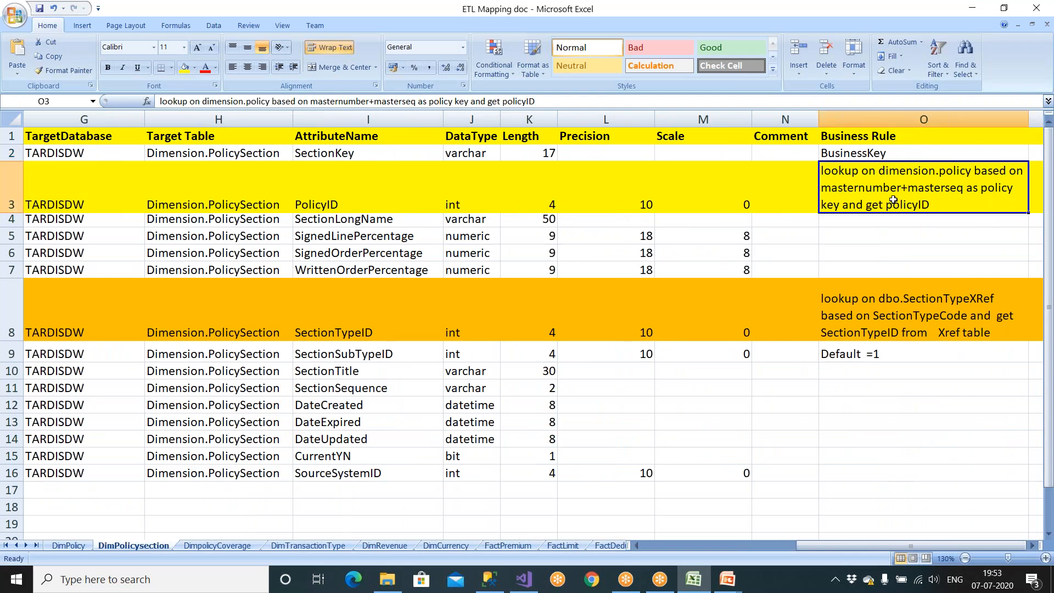
right_click(893, 199)
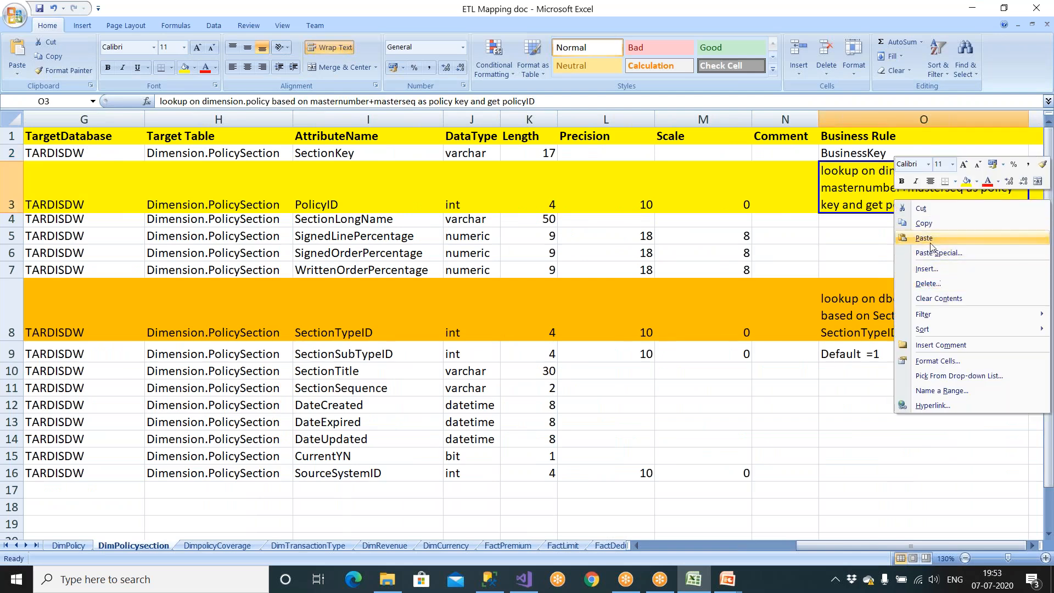
click(932, 225)
Open Notepad and paste the copied PolicyID lookup rule into a blank document.
key(super)
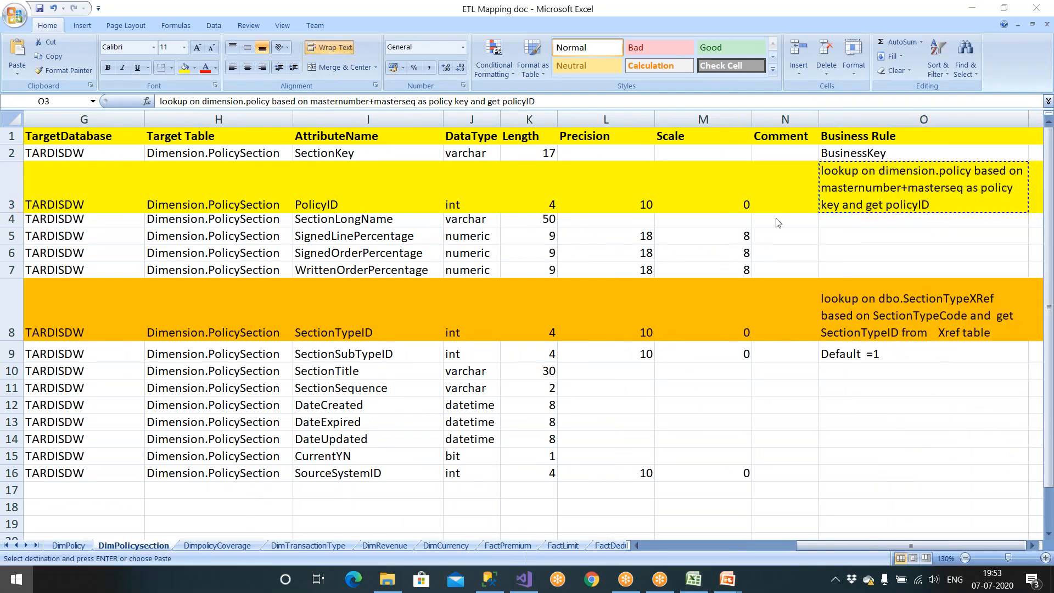
key(super)
text(note)
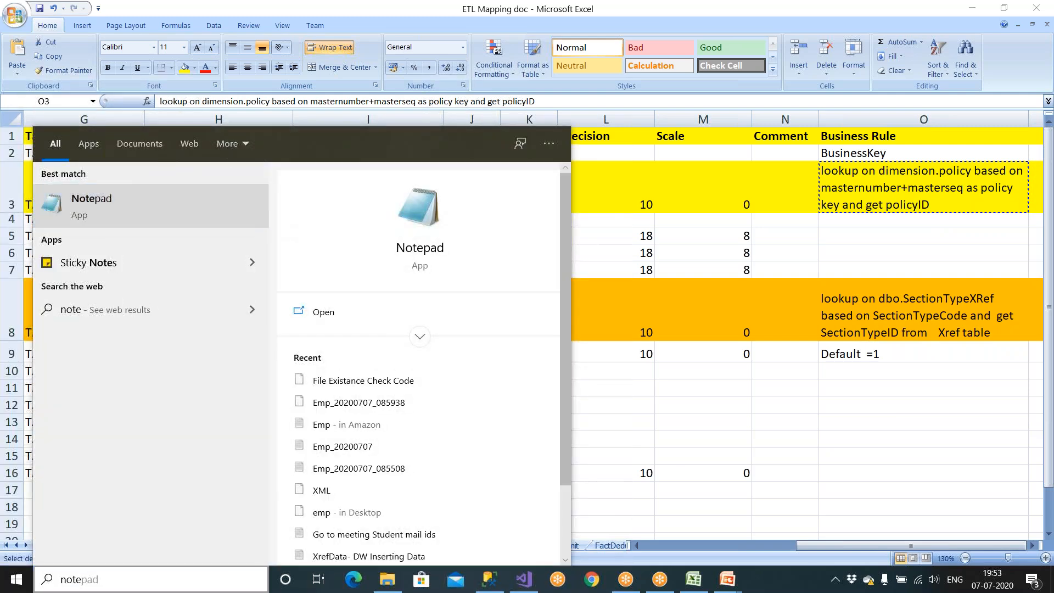
key(Return)
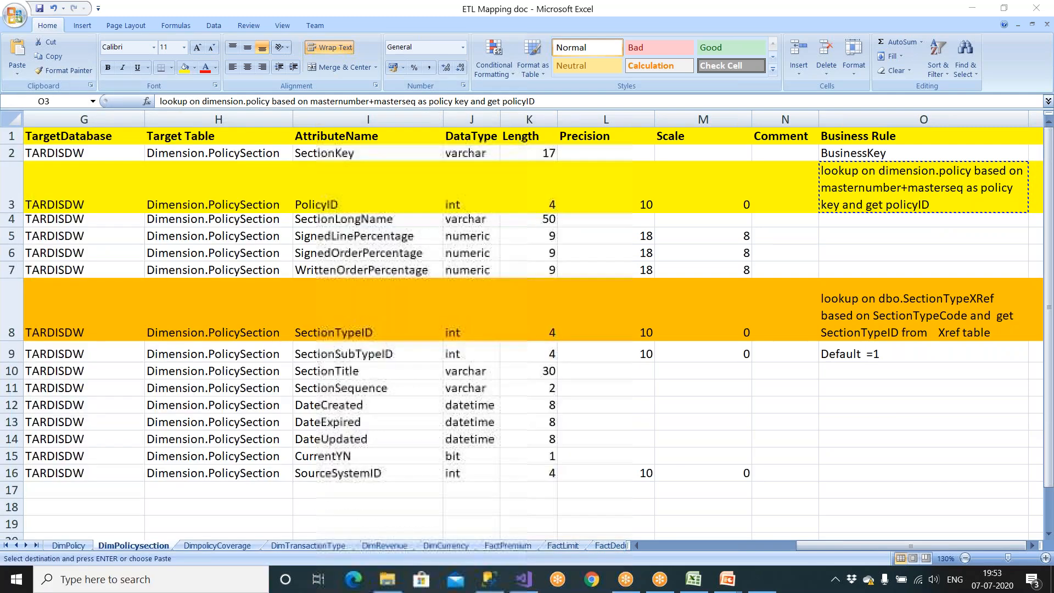
key(ctrl+v)
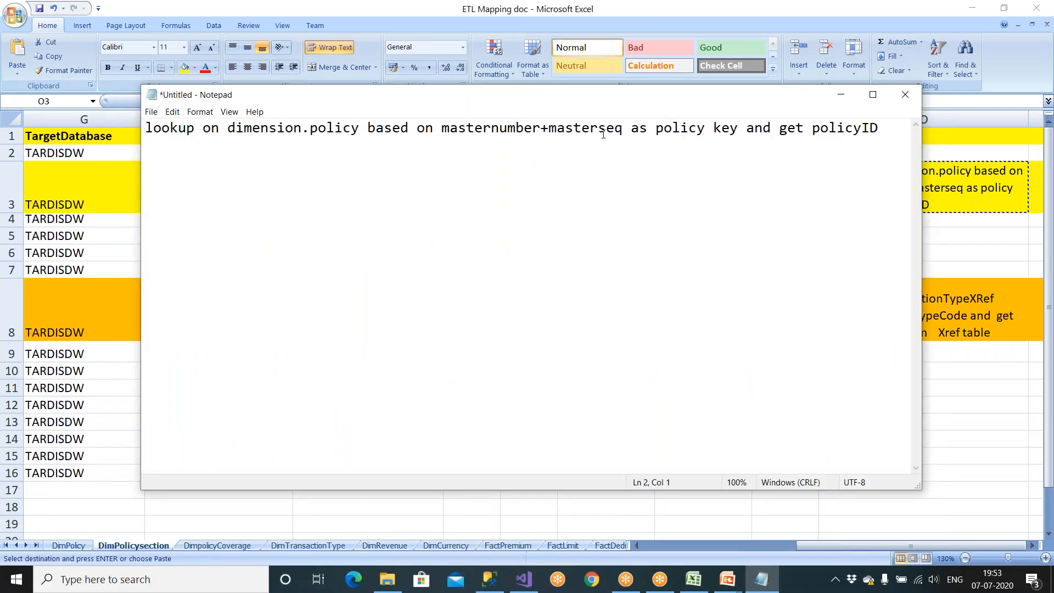
double_click(569, 106)
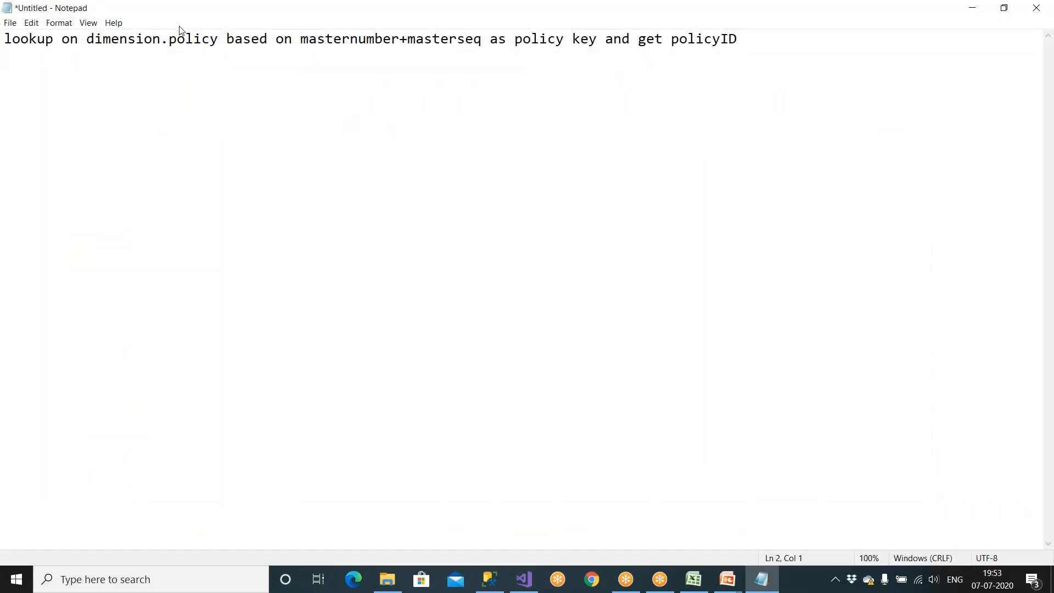
double_click(133, 11)
Capitalize the pasted rule's first word as "Lookup" and its column names as "MasterNumber+MasterSeq".
drag(151, 129, 145, 129)
text(L)
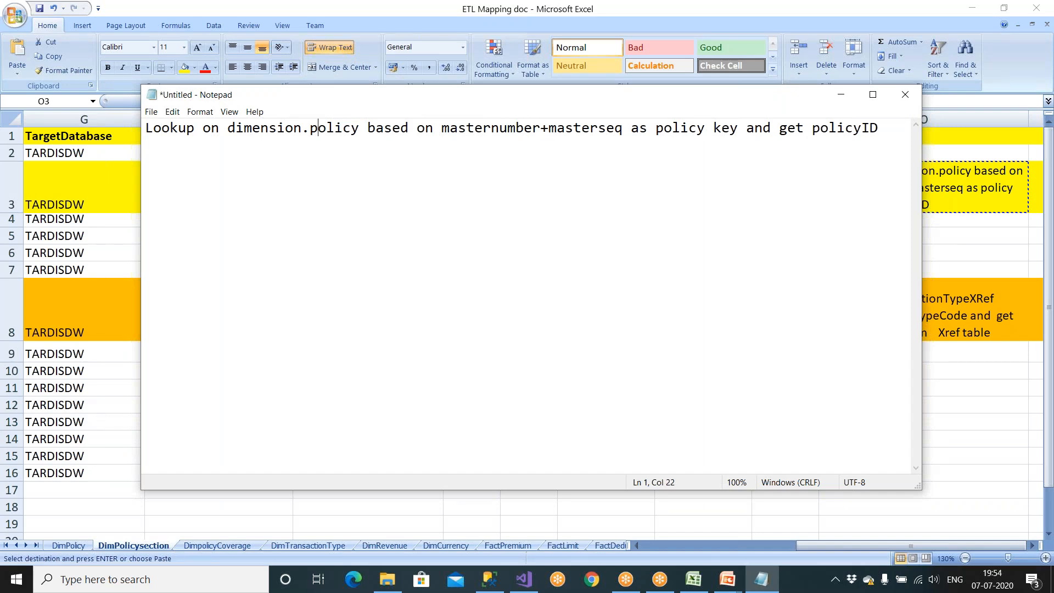
key(shift+Down)
key(Down)
drag(446, 129, 445, 129)
text(M)
key(Right)
key(Right)
key(Right)
key(Right)
key(Right)
key(shift+Right)
text(N)
key(shift+Right)
text(M)
key(Right)
key(shift+Right)
text(S)
Replace "policy key" with "PolicyKey" in the lookup rule text.
key(shift+Right)
key(shift+Right)
key(shift+Right)
key(shift+Right)
key(shift+Right)
key(shift+Right)
key(shift+Right)
key(shift+Right)
text(Plo)
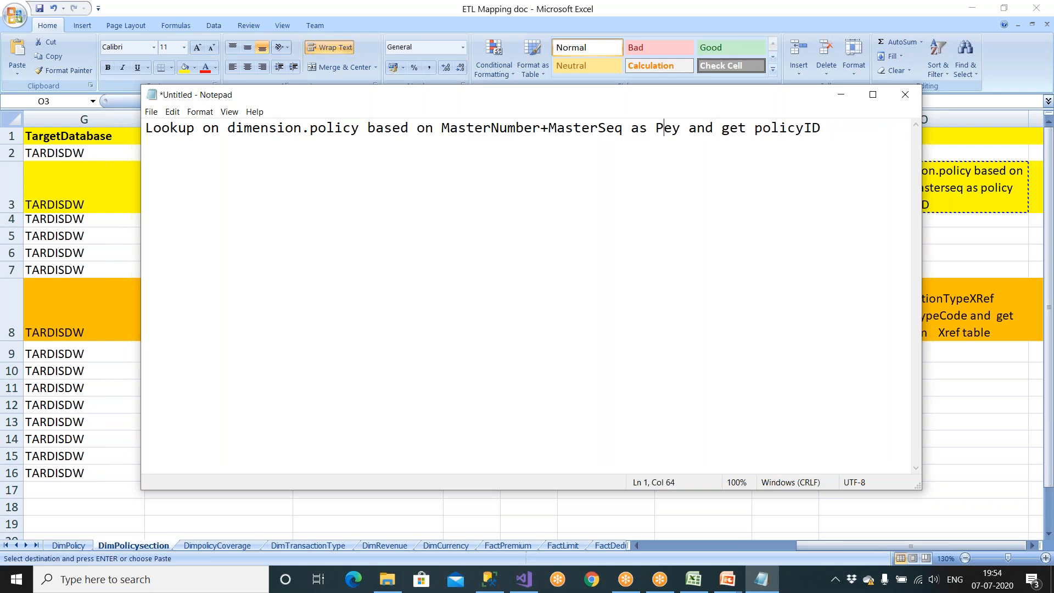
key(BackSpace)
key(BackSpace)
text(olicy)
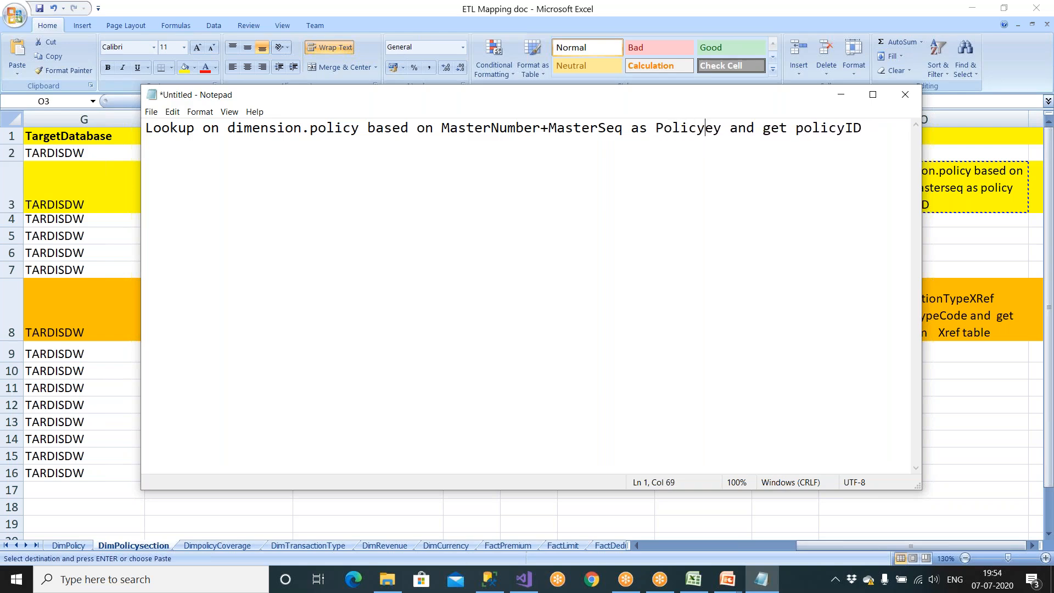
text(K)
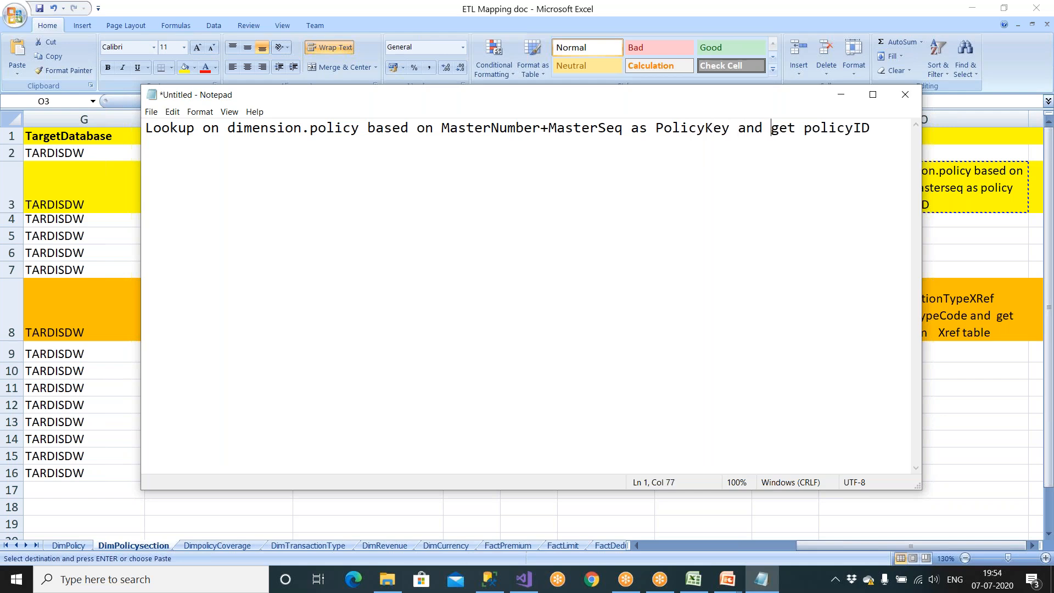
Capitalize the remaining names in the lookup rule as "PolicyID" and "Dimension.Policy".
key(shift+Left)
text(P)
drag(234, 128, 228, 127)
text(D)
drag(320, 127, 309, 127)
text(P)
click(457, 209)
drag(226, 128, 359, 128)
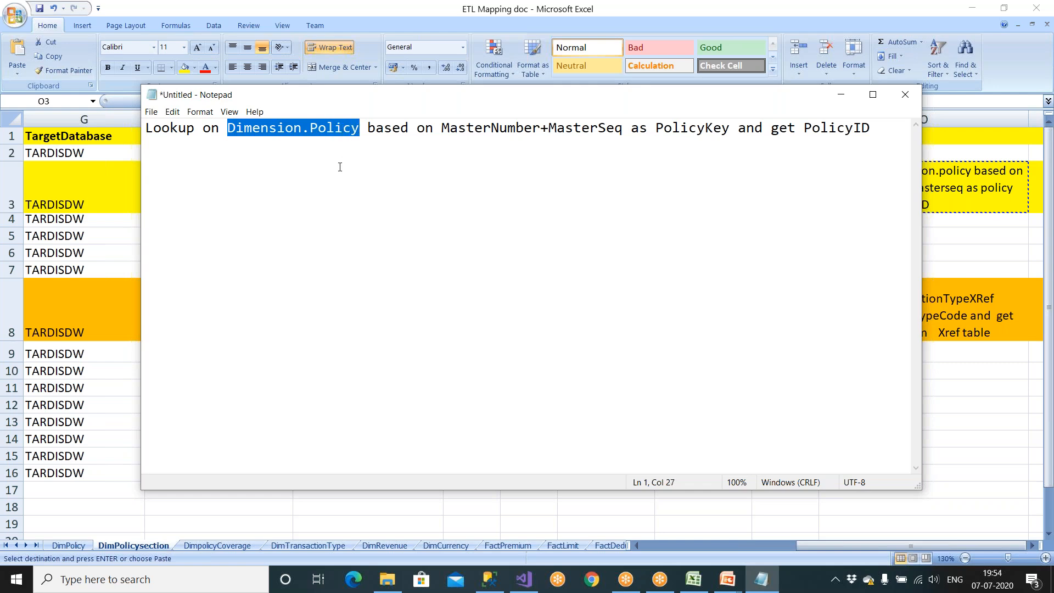
click(313, 230)
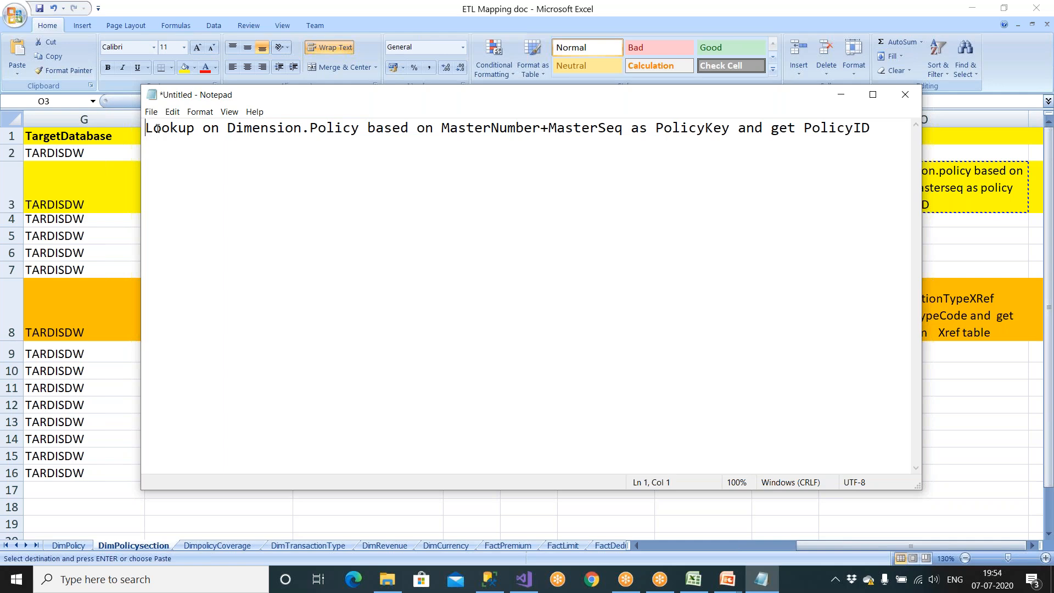
key(shift+Right)
key(shift+Right)
key(shift+Right)
key(shift+Right)
key(shift+Right)
key(shift+Right)
key(shift+Right)
key(shift+Right)
key(shift+Right)
Remove the period from the table name so it reads "DimensionPolicy", and copy the whole lookup sentence.
click(311, 134)
key(BackSpace)
drag(147, 129, 861, 132)
right_click(814, 129)
click(841, 169)
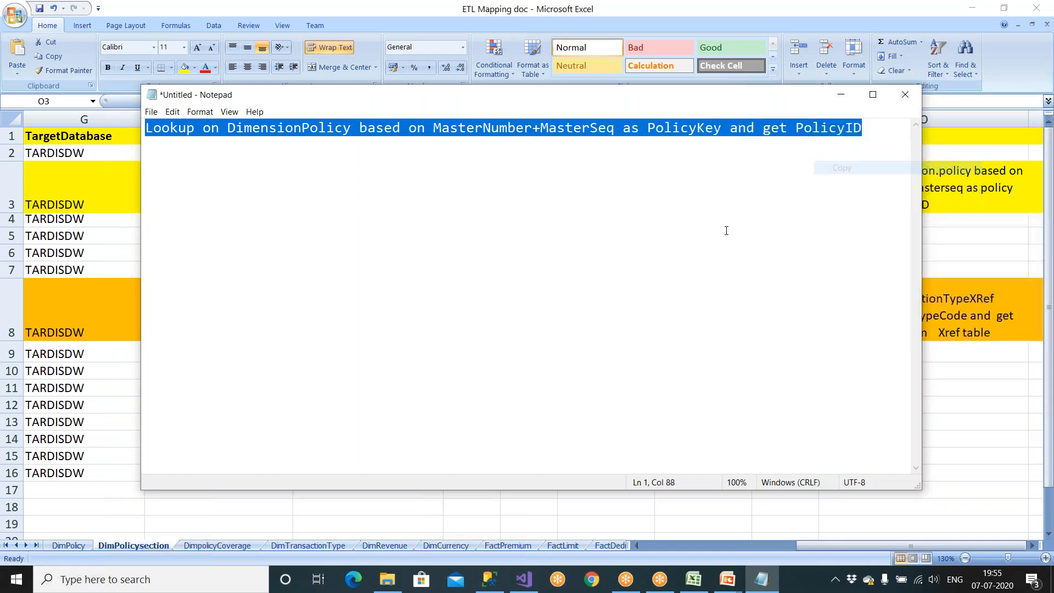
In Visual Studio, add a Lookup transformation below the OLE DB Source and connect the source's output to it.
click(524, 580)
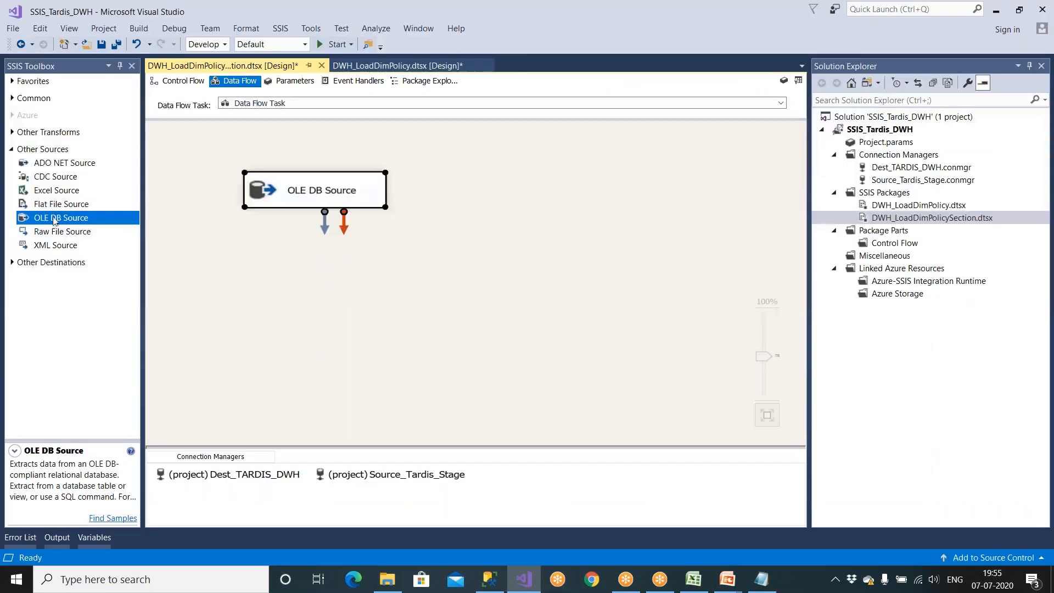
click(11, 149)
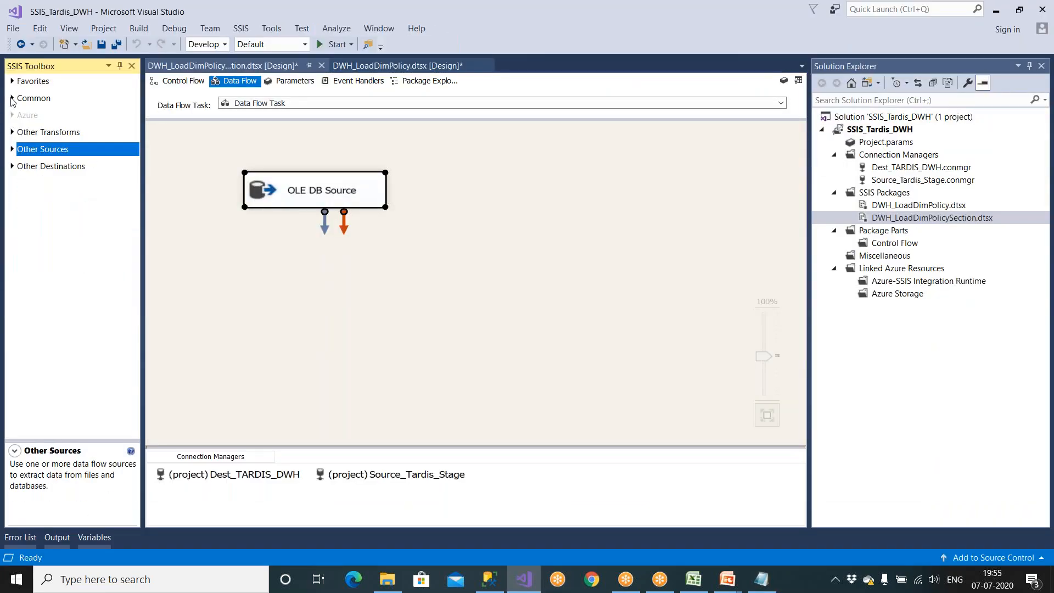
click(11, 99)
drag(50, 225, 305, 273)
drag(330, 239, 363, 292)
double_click(362, 292)
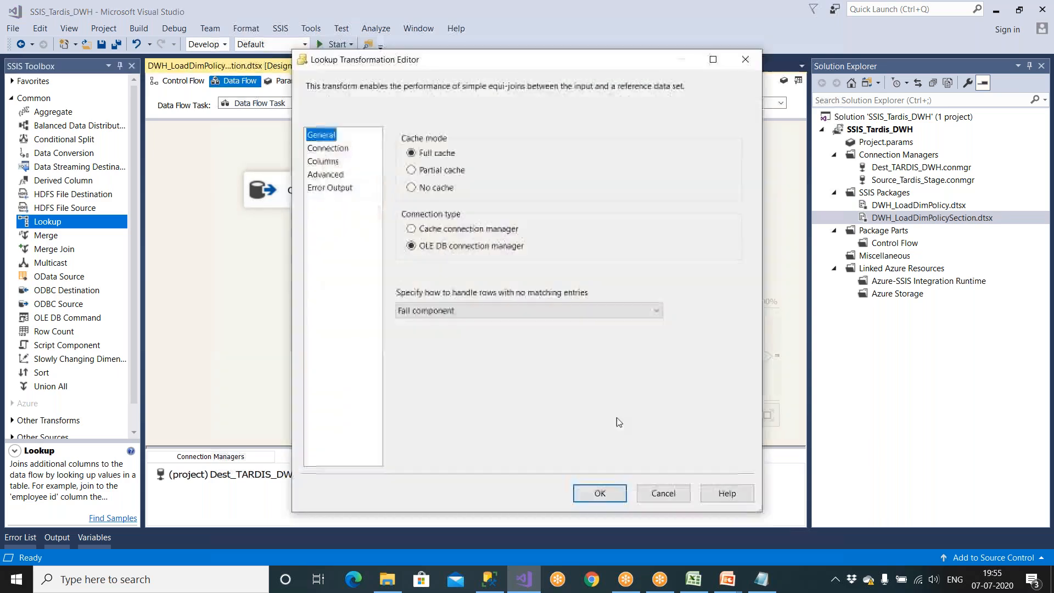
key(Escape)
Rename the Lookup to the copied sentence "Lookup on DimensionPolicy based on MasterNumber+MasterSeq as PolicyKey and get PolicyID" and reposition it under the source.
right_click(365, 291)
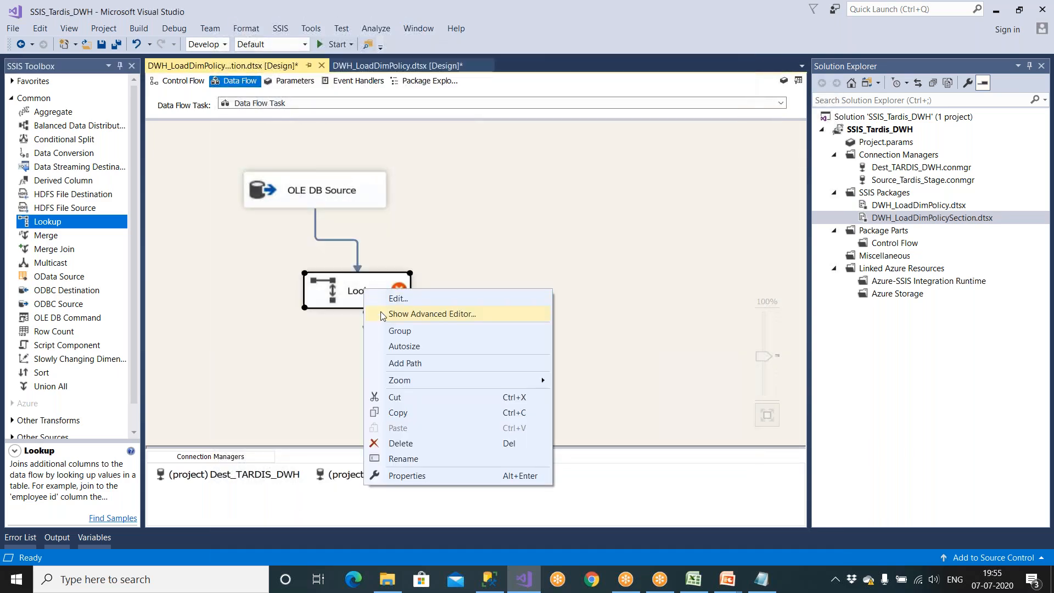
click(413, 463)
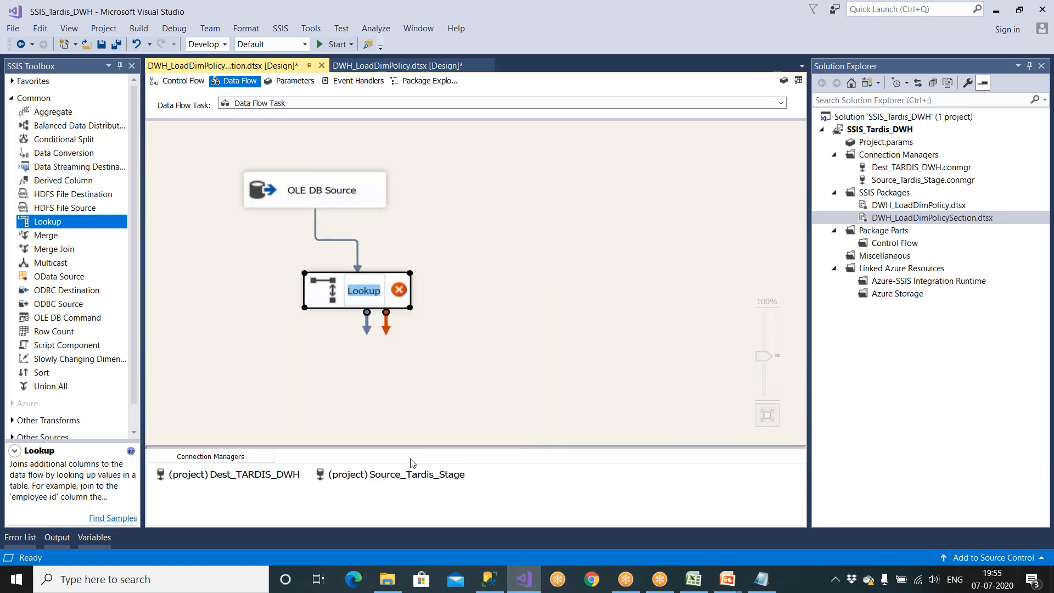
key(ctrl+v)
click(430, 363)
click(450, 302)
drag(450, 302, 414, 296)
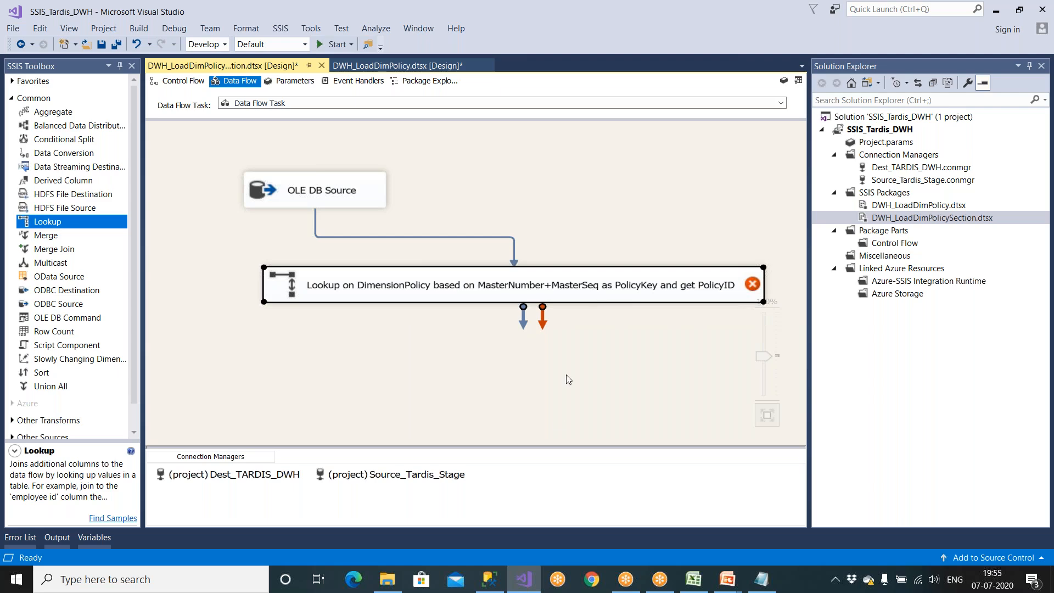
Review the Stage_PolicySection results in SQL Server Management Studio, and return to the data flow in Visual Studio.
click(496, 580)
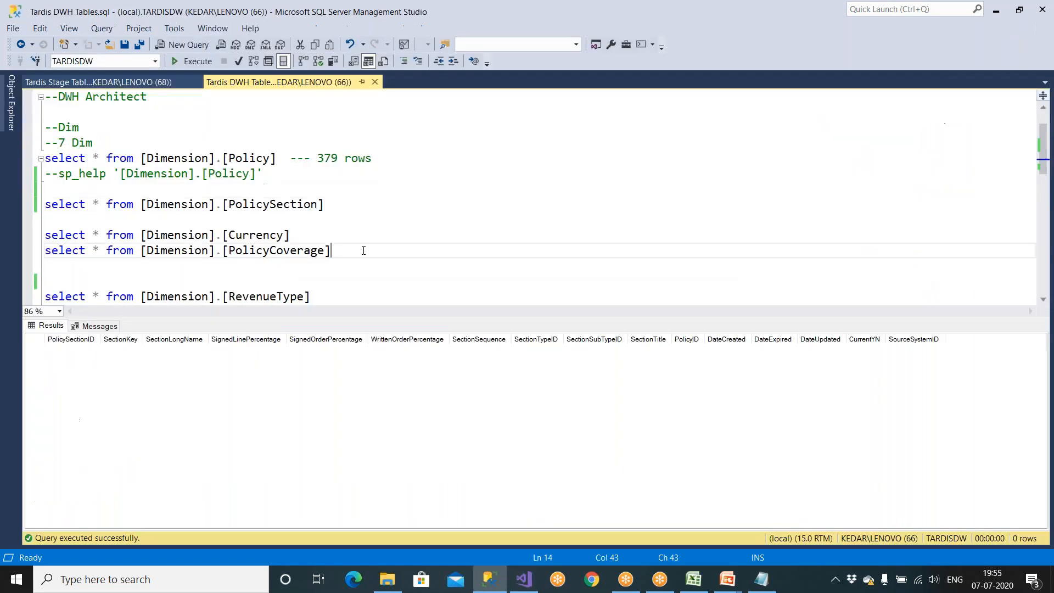
click(156, 82)
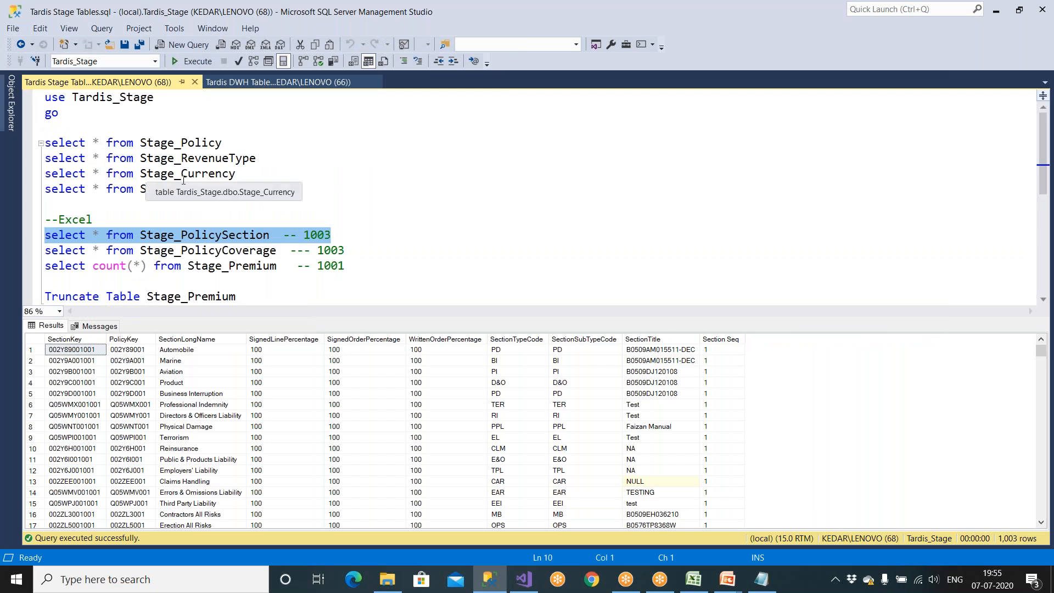
click(517, 581)
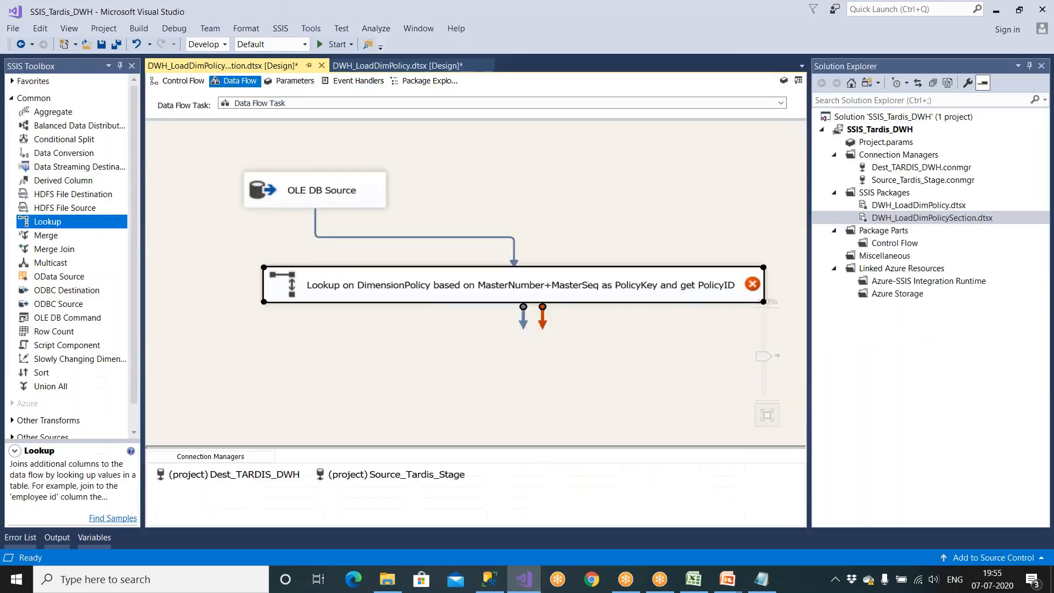
Set the Lookup to redirect rows with no matching entries to the no match output.
double_click(505, 291)
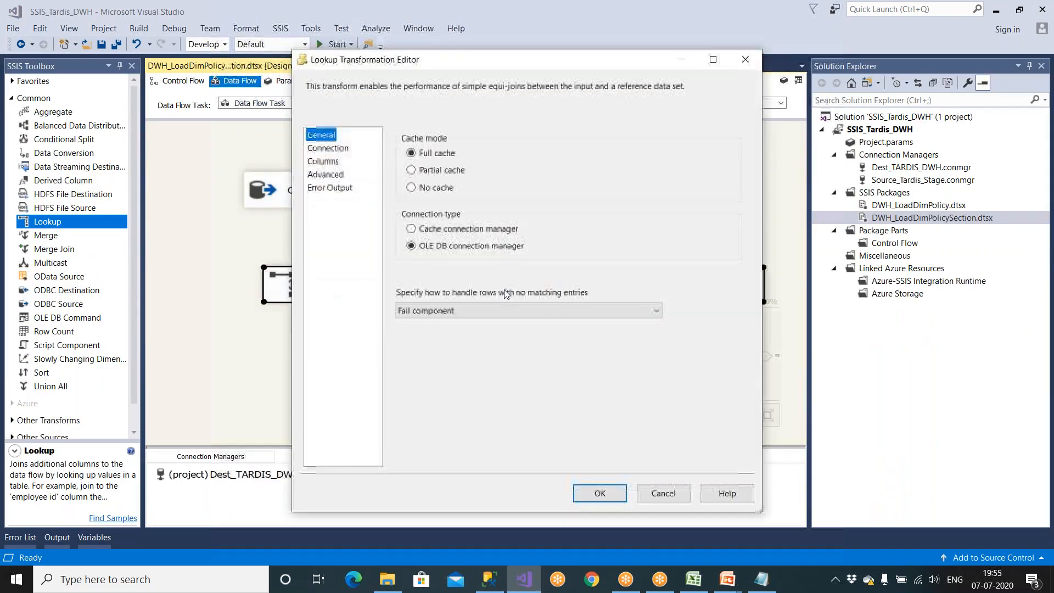
click(448, 310)
click(447, 362)
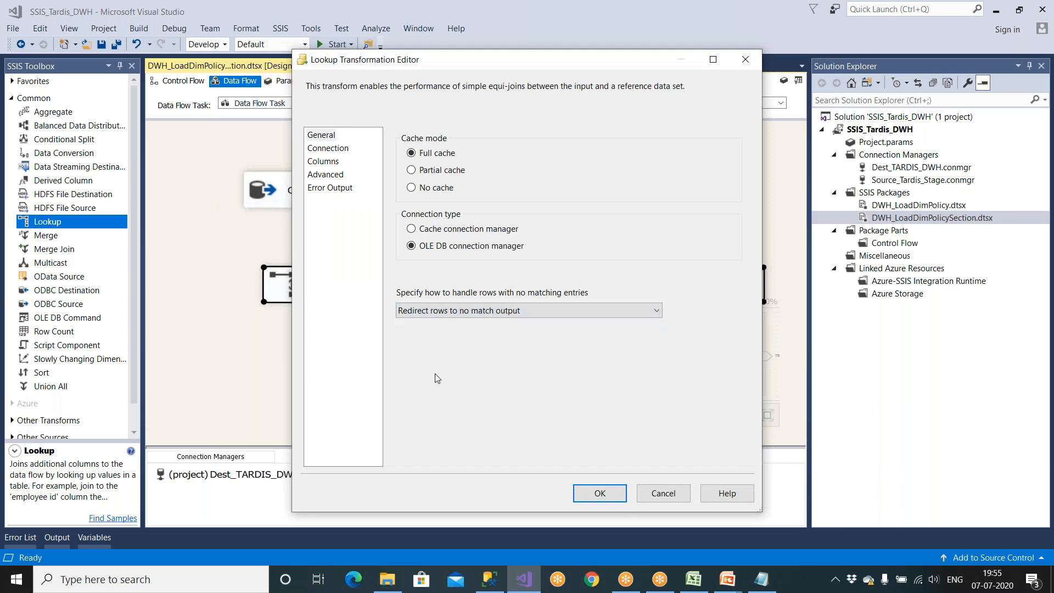
Use the [Dimension].[Policy] table from the Dest_TARDIS_DWH connection as the lookup reference, and check its available columns.
click(333, 151)
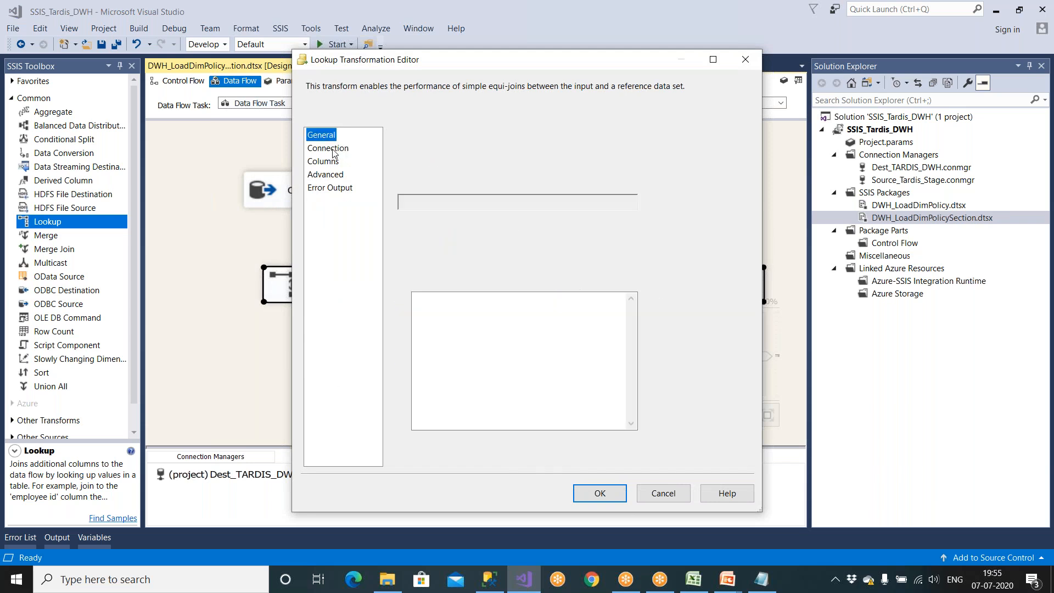
click(631, 254)
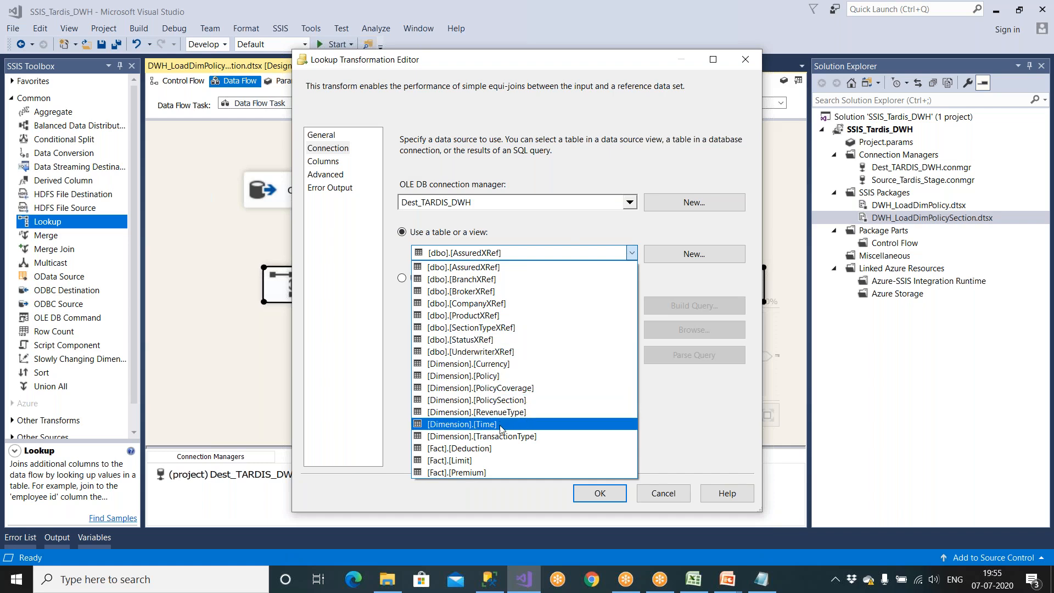
click(495, 377)
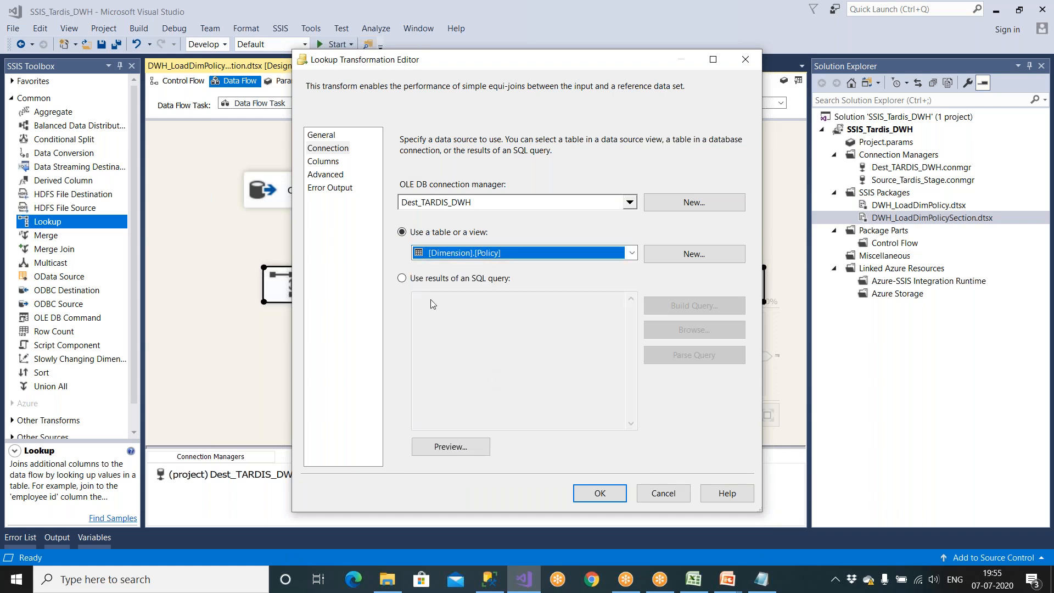
click(325, 165)
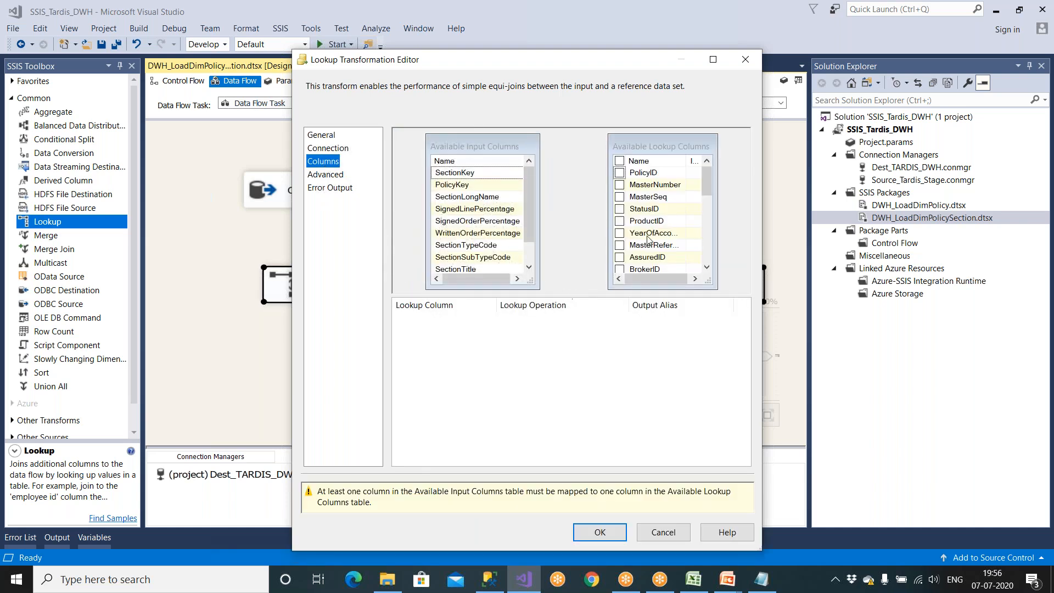
click(340, 150)
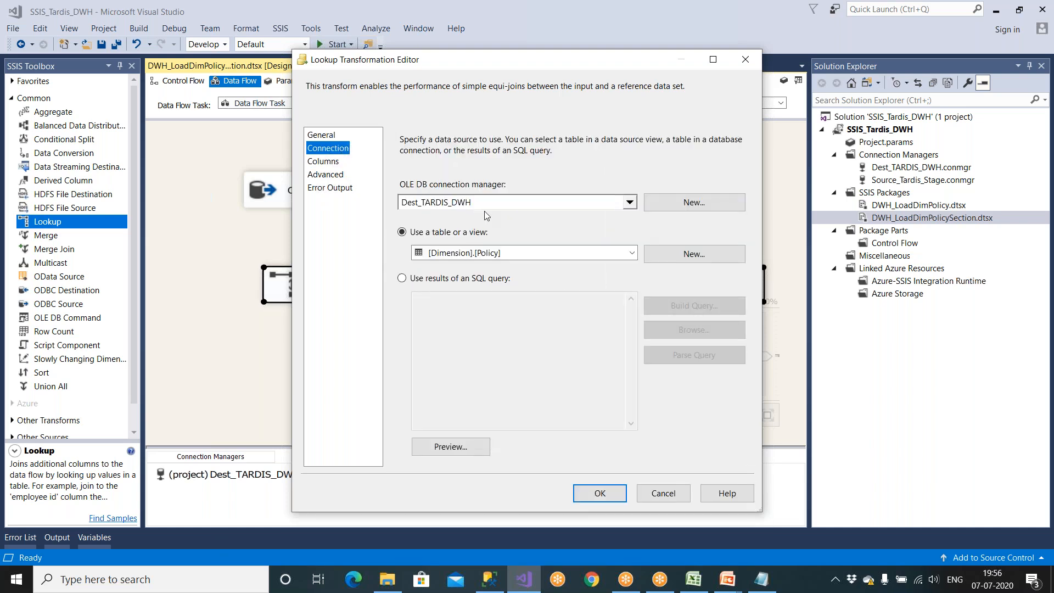
Query [Dimension].[Policy] in SQL Server Management Studio and examine its MasterNumber and MasterSeq columns.
click(490, 578)
click(409, 235)
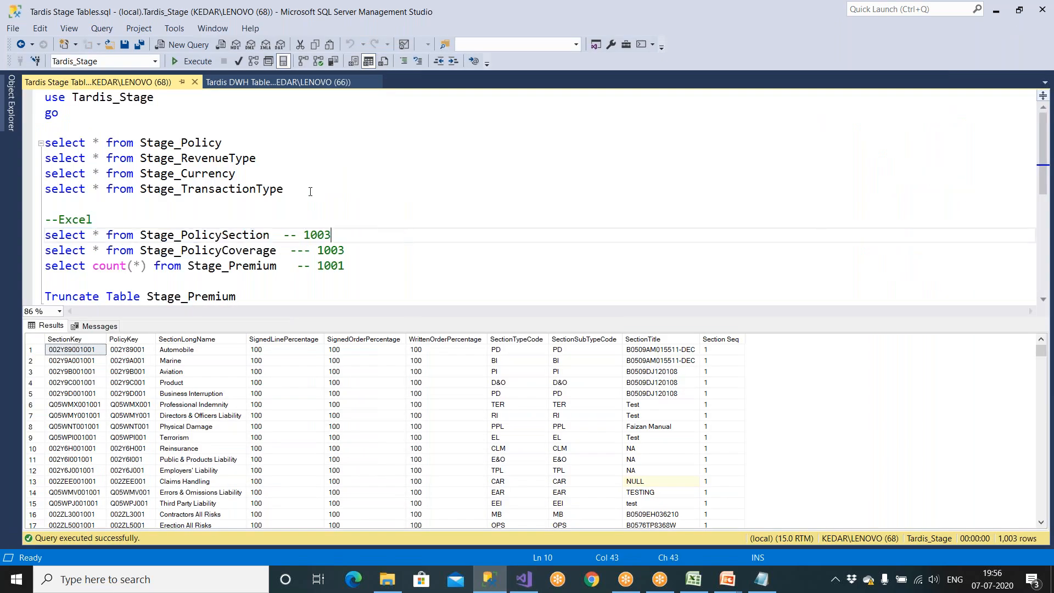
click(263, 82)
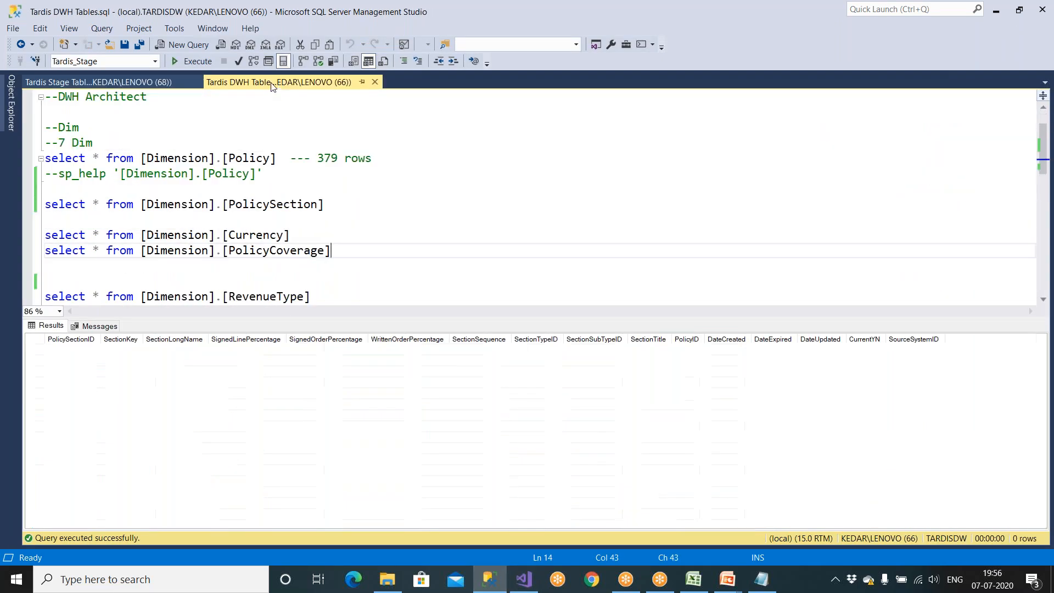
drag(283, 158, 26, 153)
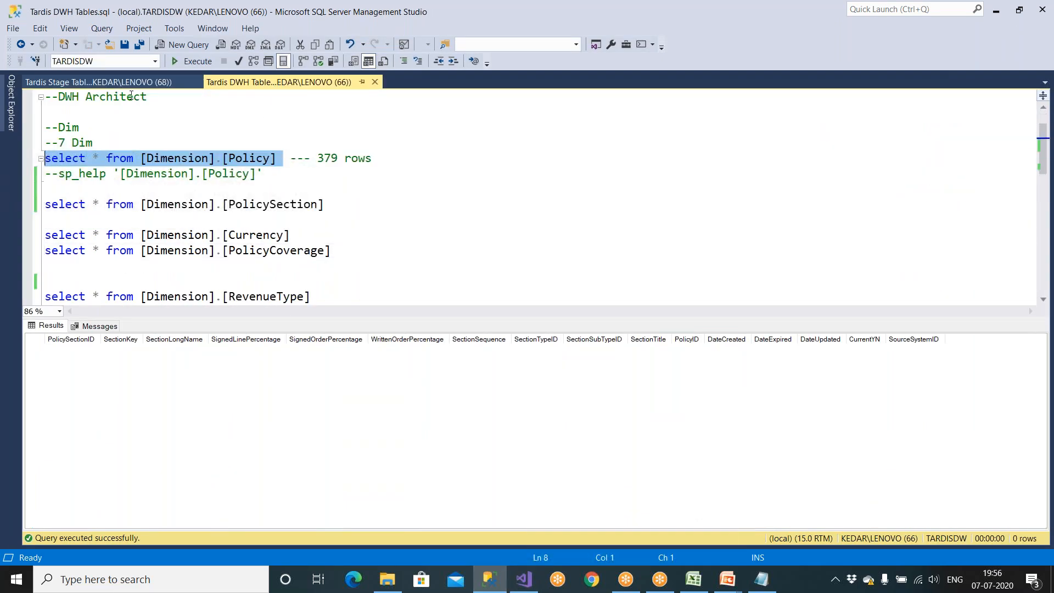
click(184, 61)
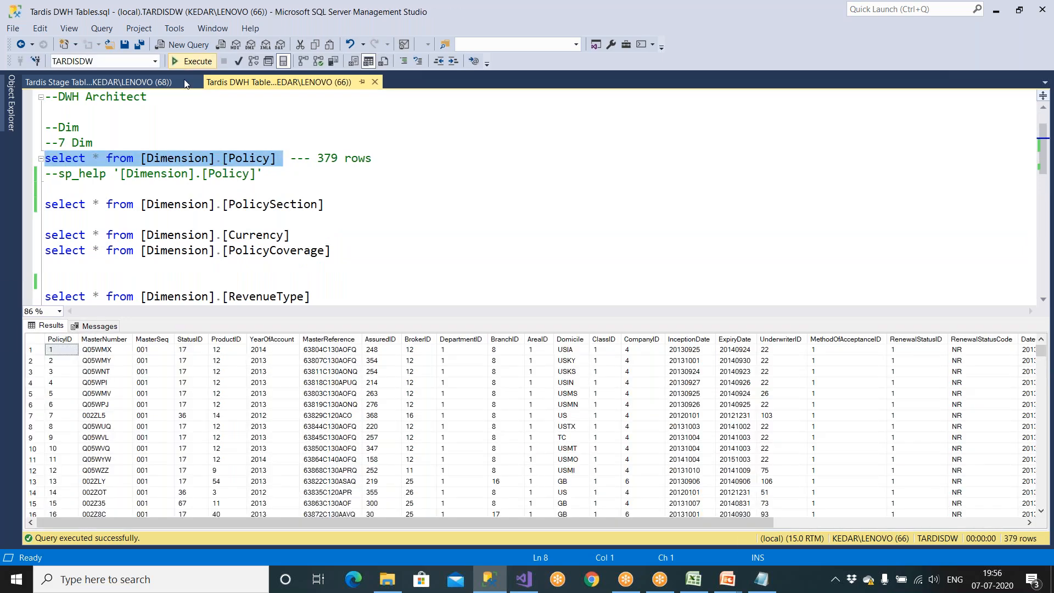
click(125, 340)
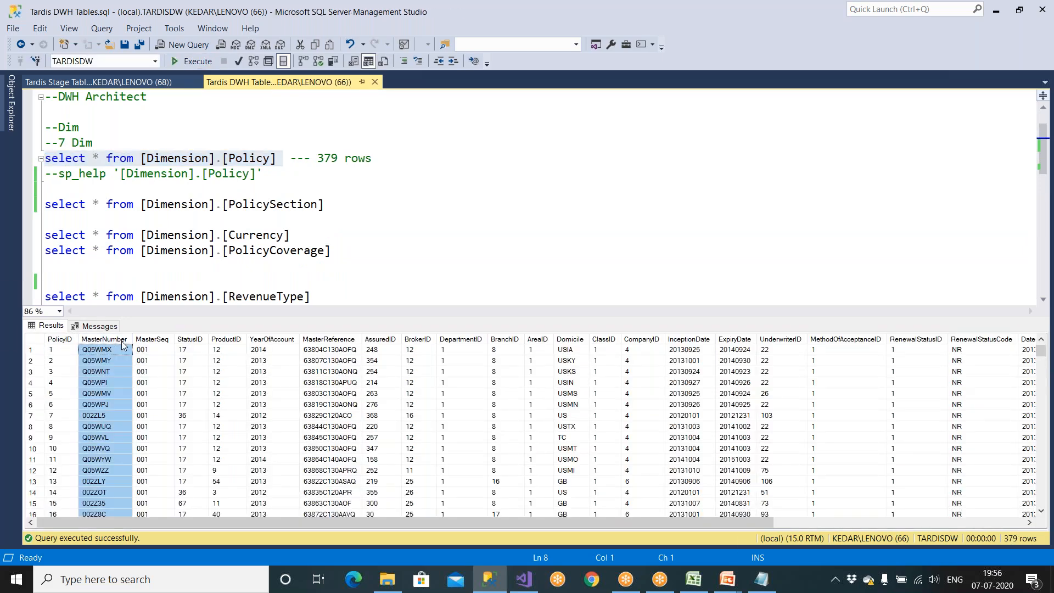
click(161, 340)
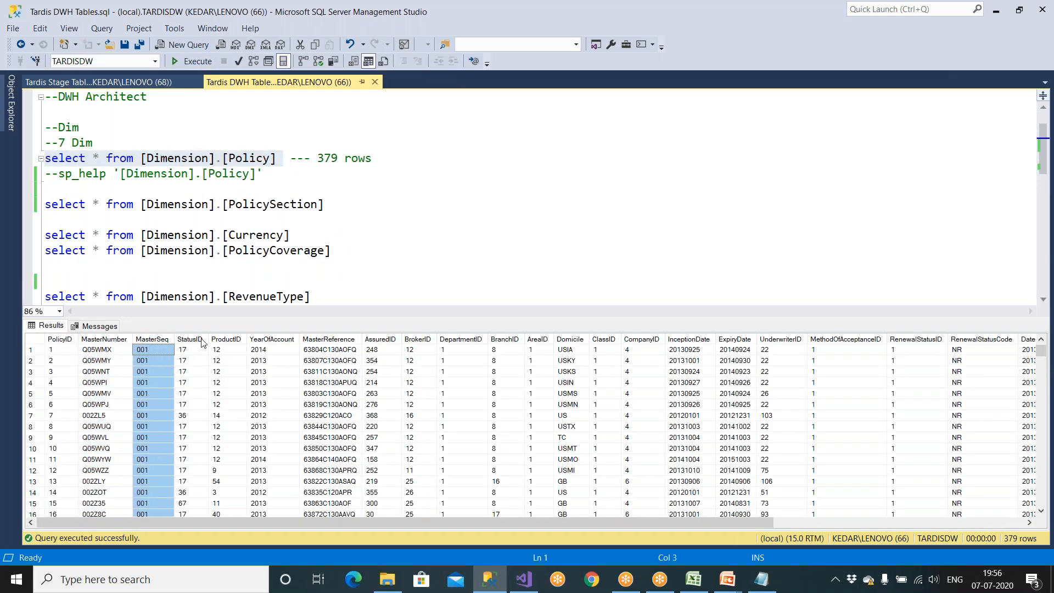
Reread the MasterNumber+MasterSeq as PolicyKey rule in Notepad, and return to the Lookup's connection settings.
click(762, 579)
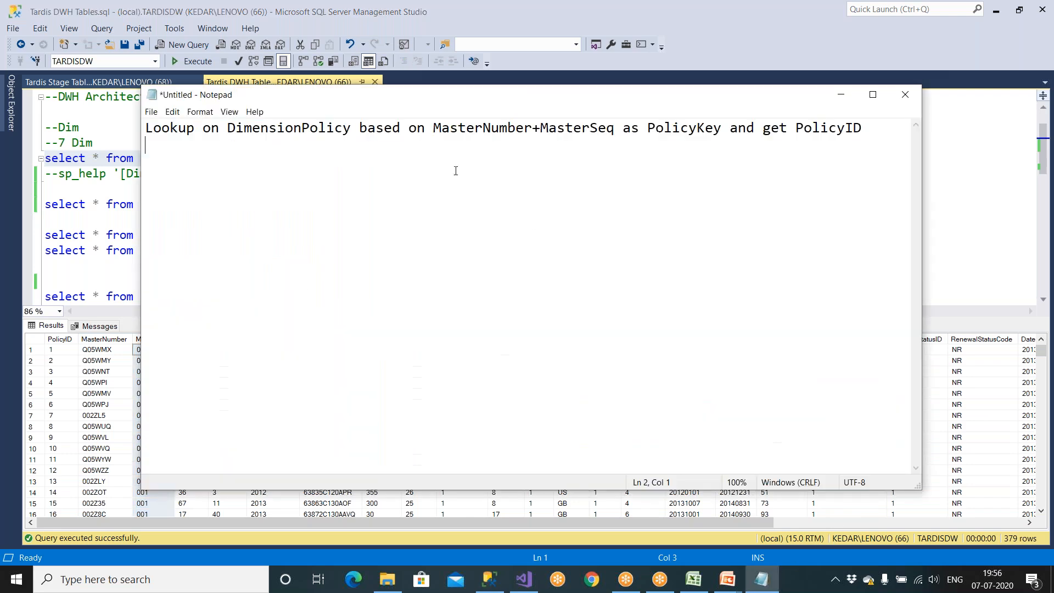
drag(437, 135, 739, 136)
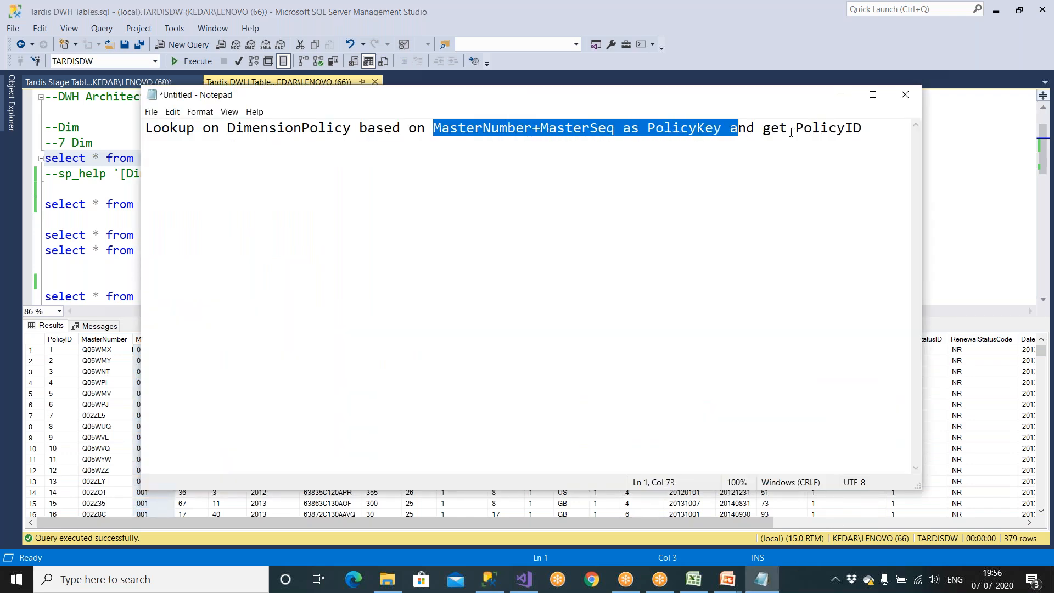
click(780, 153)
click(524, 579)
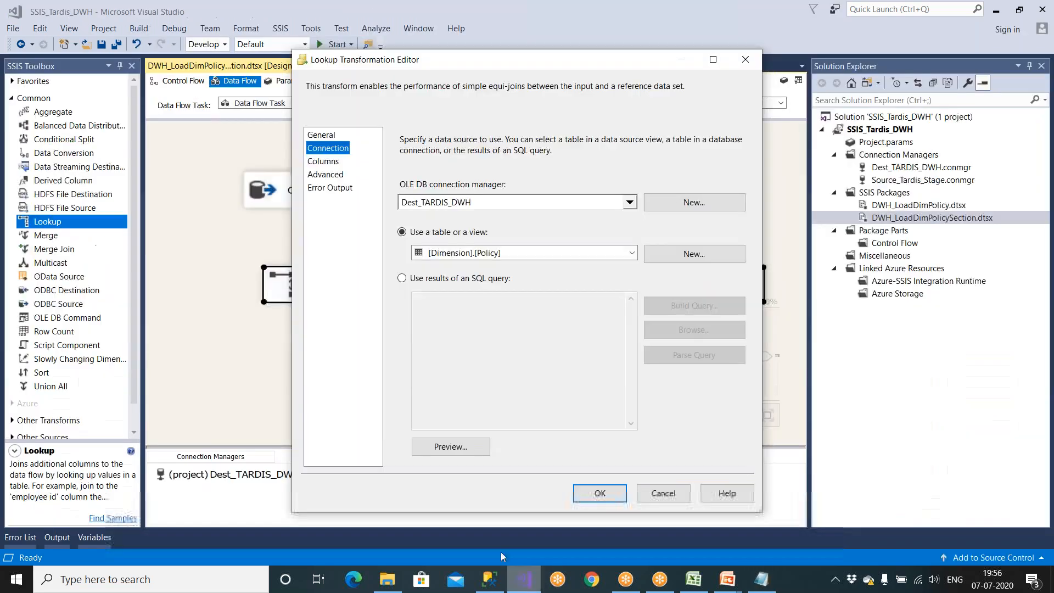
Examine the MasterNumber, MasterSeq and PolicyID columns of the Dimension.Policy results in SQL Server Management Studio.
click(490, 580)
click(118, 189)
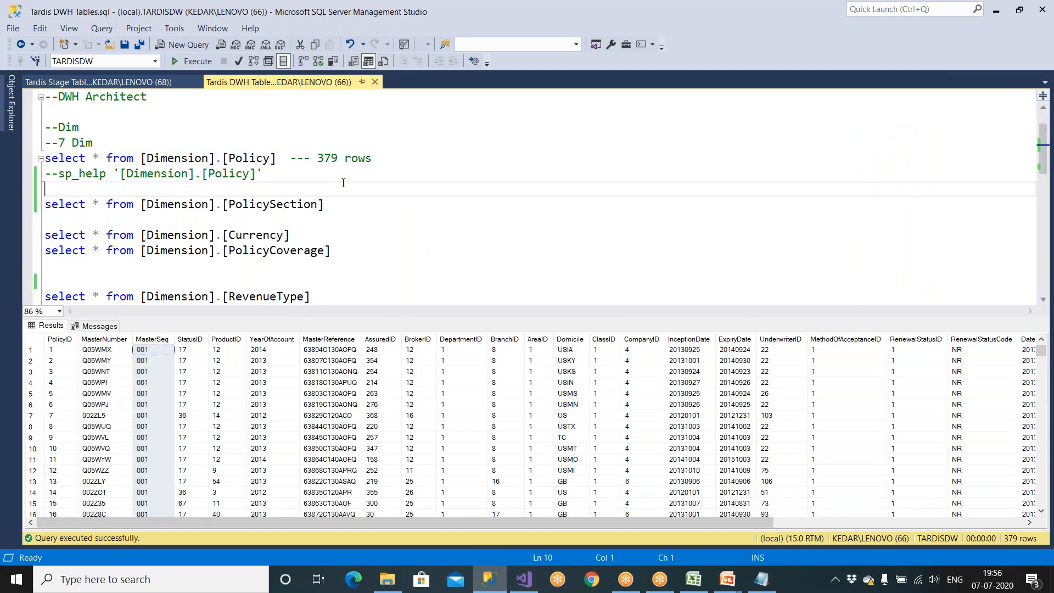
click(105, 340)
click(161, 340)
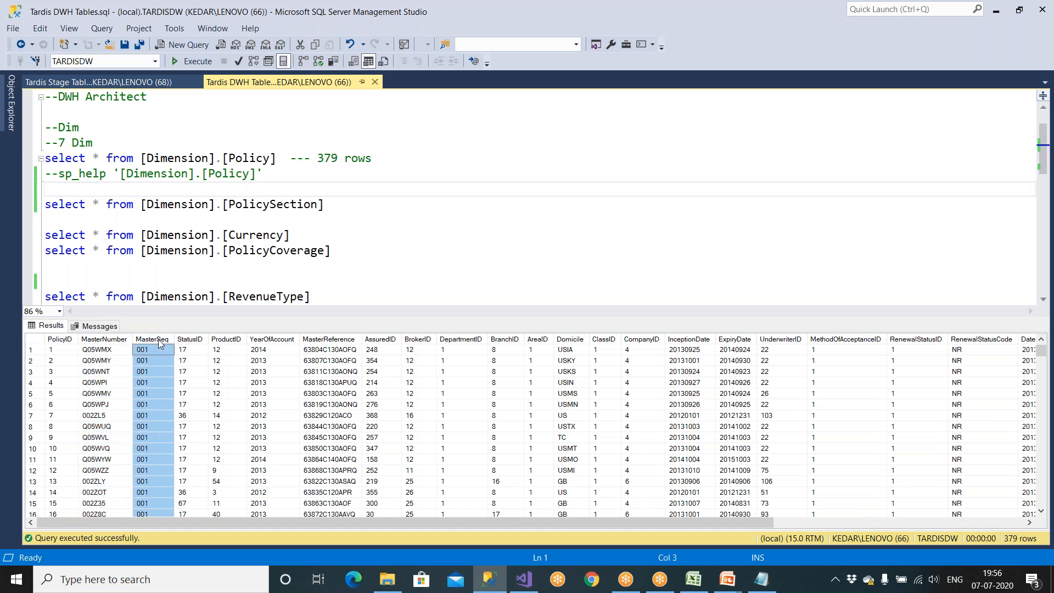
click(67, 340)
click(199, 238)
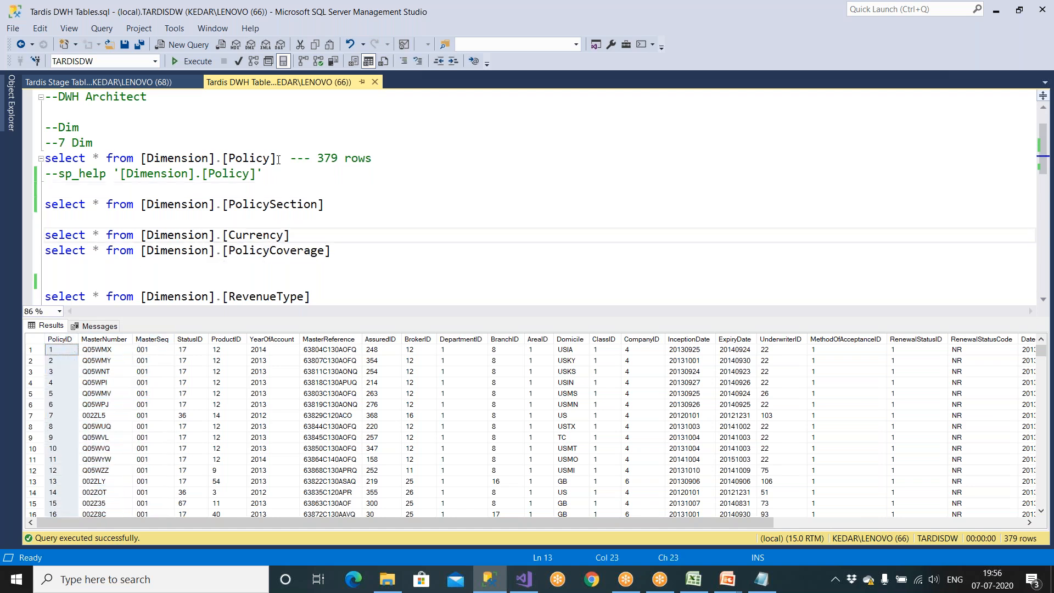
Duplicate the [Dimension].[Policy] select query below the commented sp_help line, with its from clause on a separate line.
drag(277, 158, 41, 157)
key(ctrl+c)
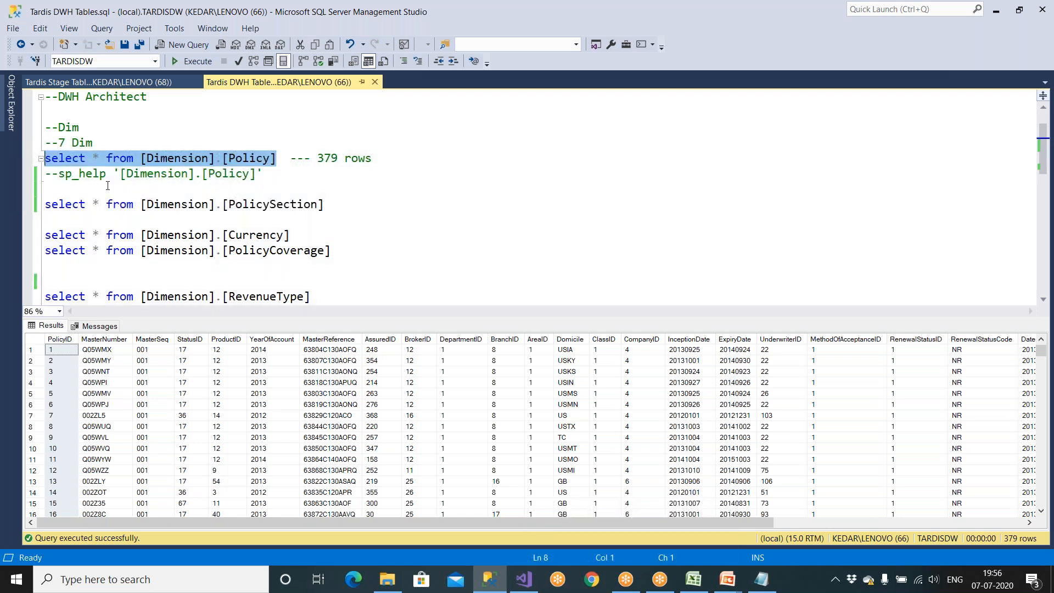
click(278, 177)
key(Return)
key(Return)
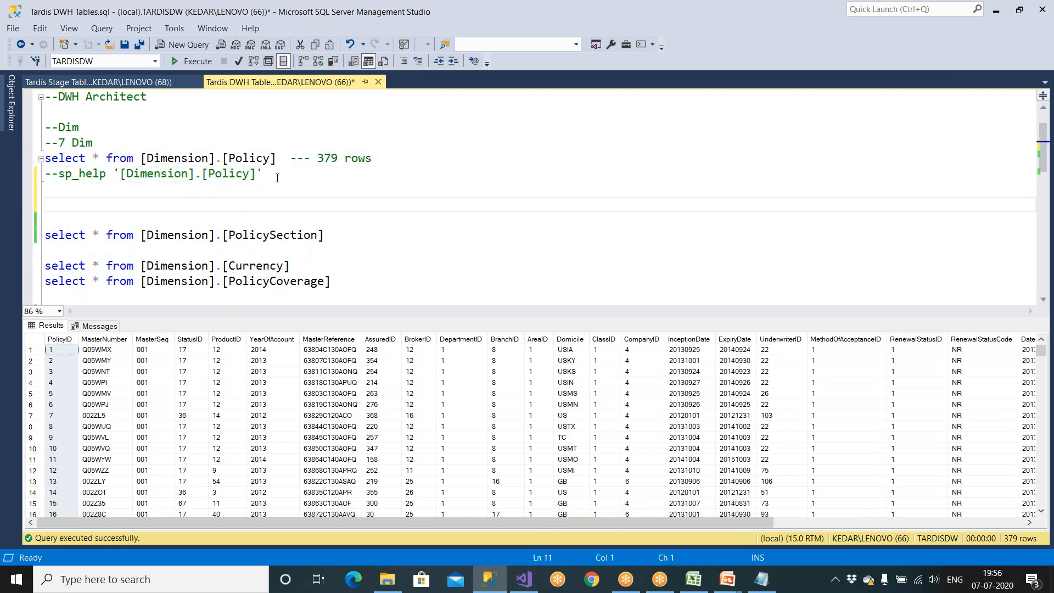
key(ctrl+v)
click(107, 206)
key(Return)
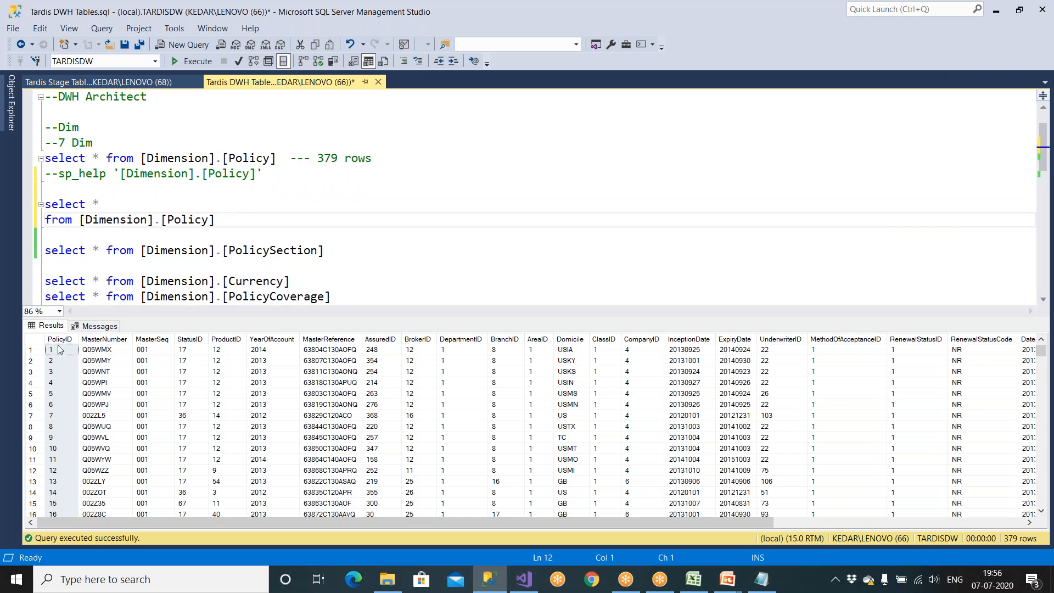
Replace the asterisk in the duplicated query with the PolicyID, MasterNumber and MasterSeq headers copied from the result grid.
click(60, 347)
shift+click(149, 350)
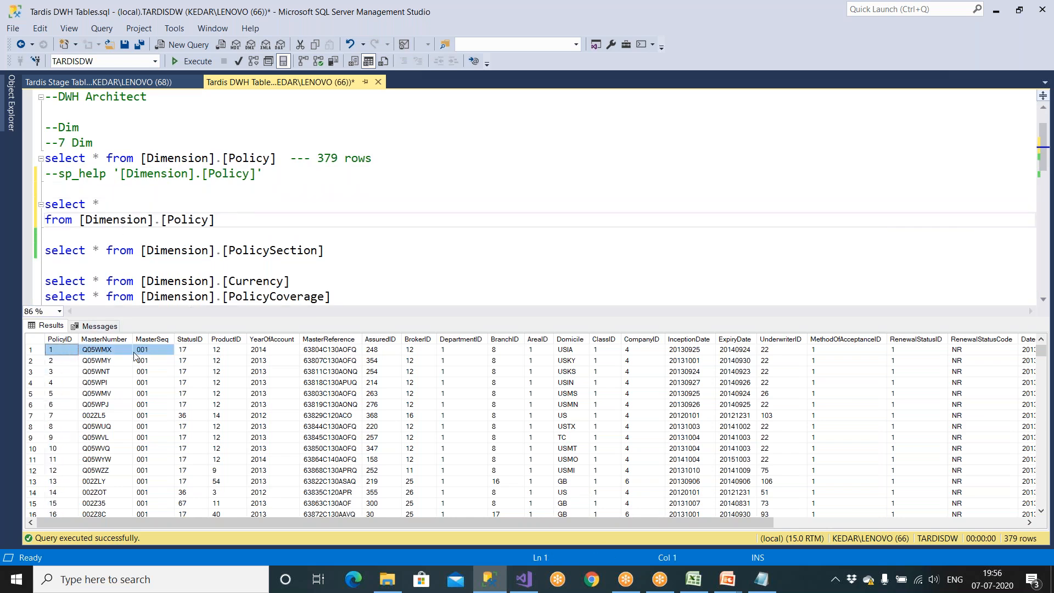
right_click(66, 350)
click(85, 376)
double_click(91, 204)
key(Delete)
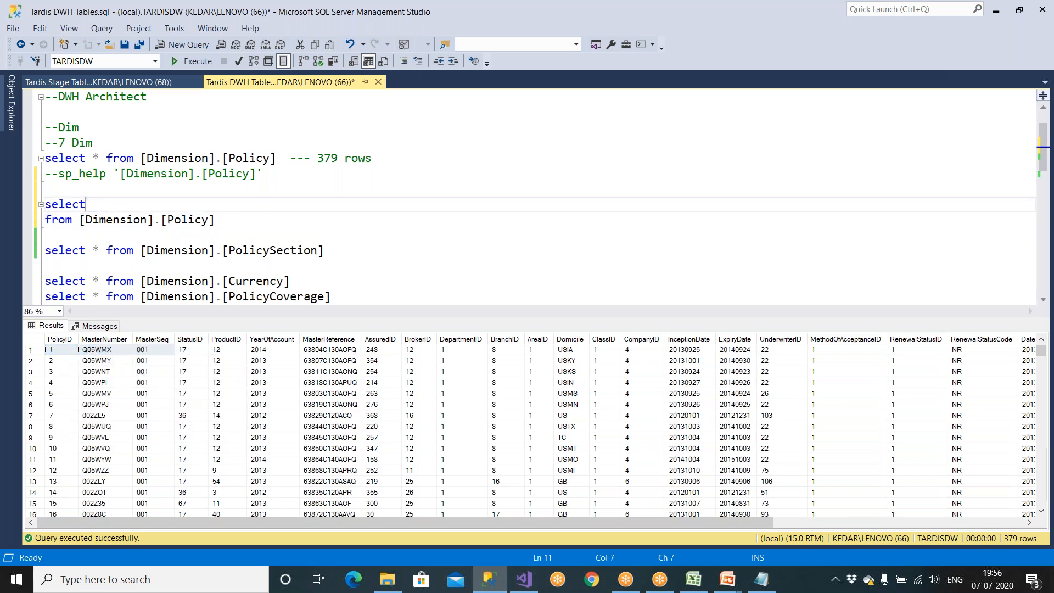
key(ctrl+v)
Comma-separate the PolicyID, MasterNumber and MasterSeq columns of the new Dimension.Policy query, tidy its line breaks, and run it.
drag(146, 221, 8, 219)
key(Delete)
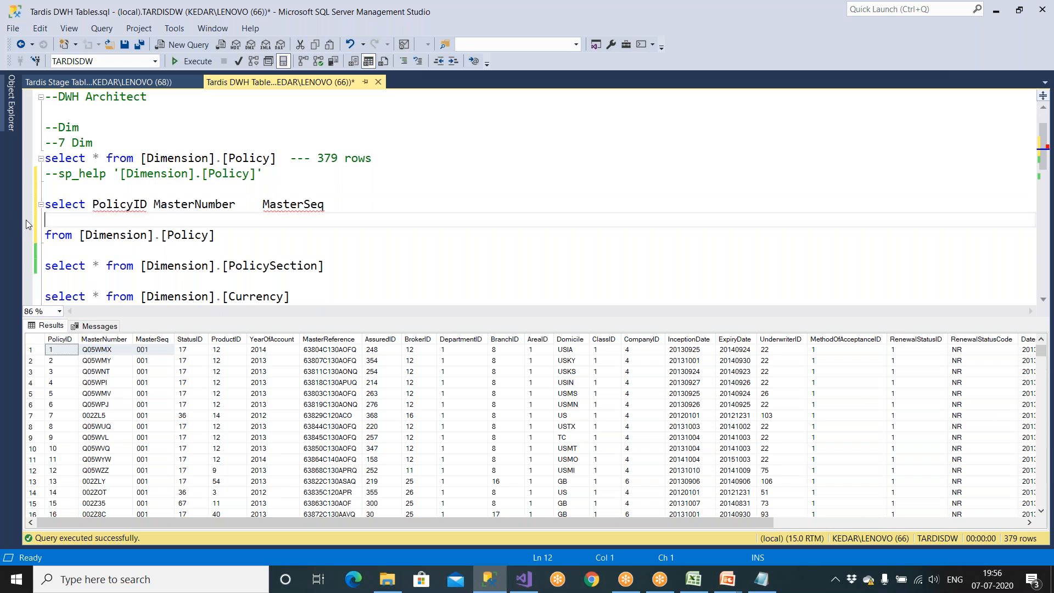
key(BackSpace)
click(151, 206)
key(Tab)
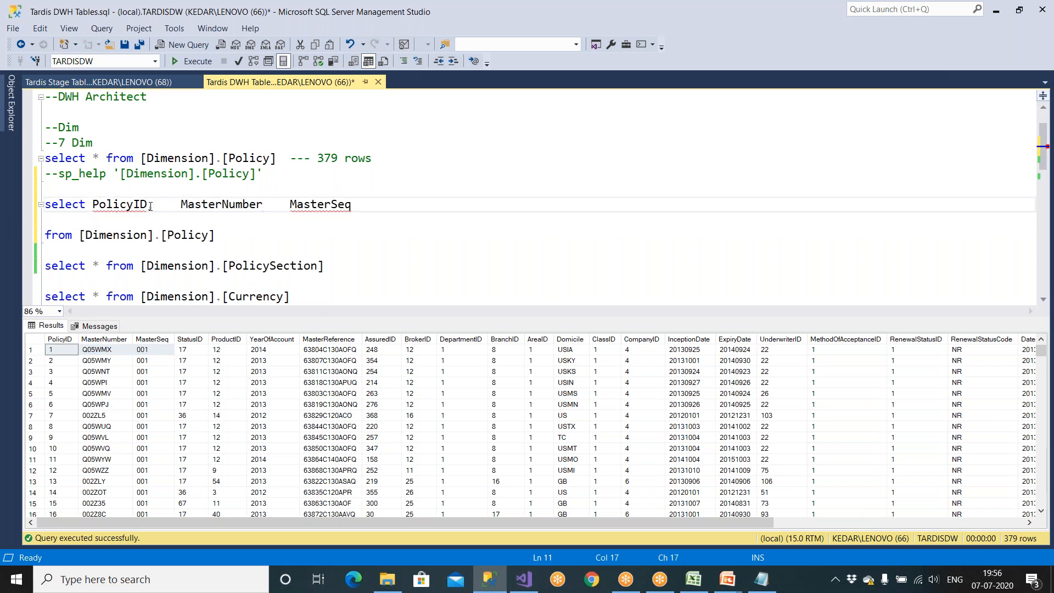
click(263, 205)
text(+)
key(BackSpace)
text(,)
click(86, 218)
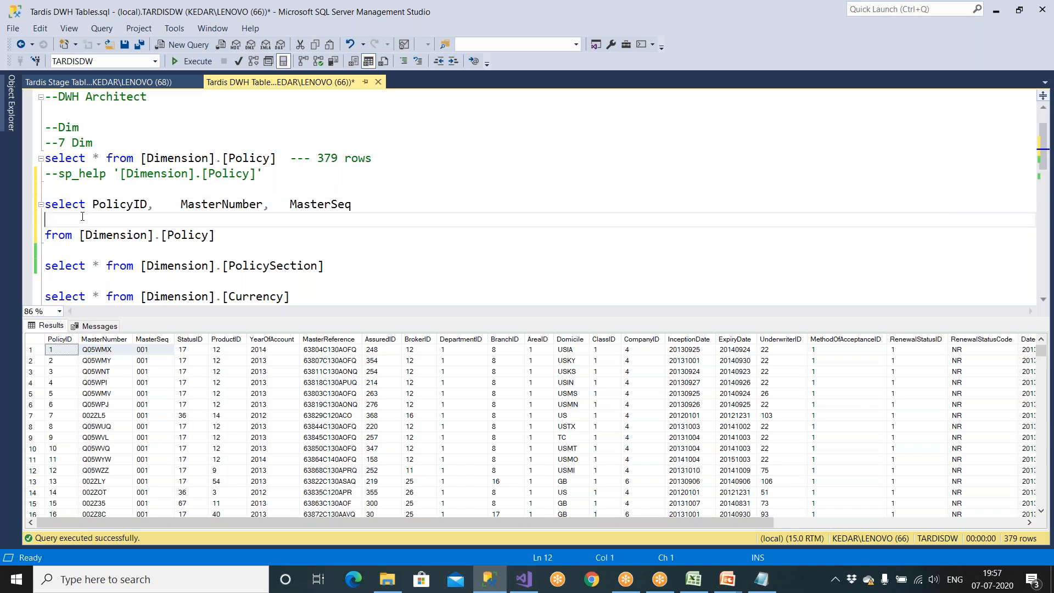
key(Delete)
drag(216, 219, 45, 204)
click(177, 58)
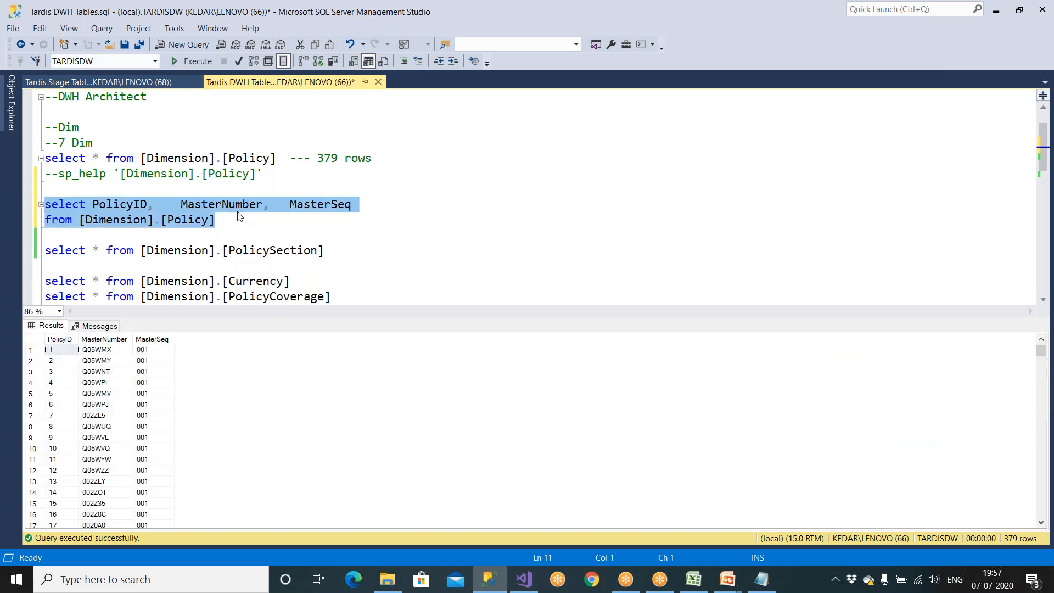
Concatenate the query's last two columns as MasterNumber+MasterSeq instead of listing them separately, and run the query.
click(270, 204)
key(BackSpace)
text(+)
key(Delete)
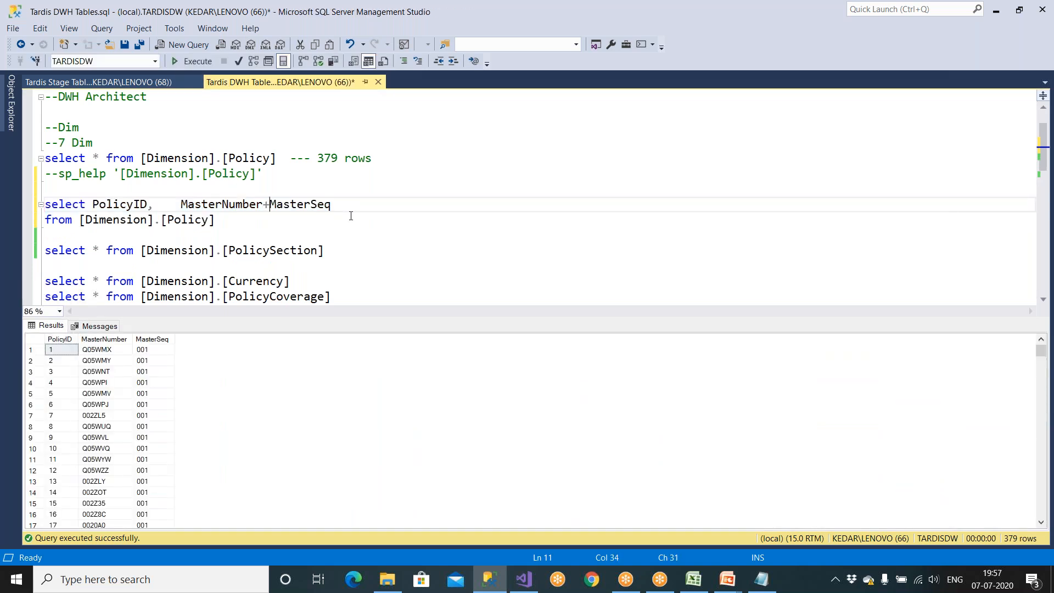
drag(227, 229, 18, 207)
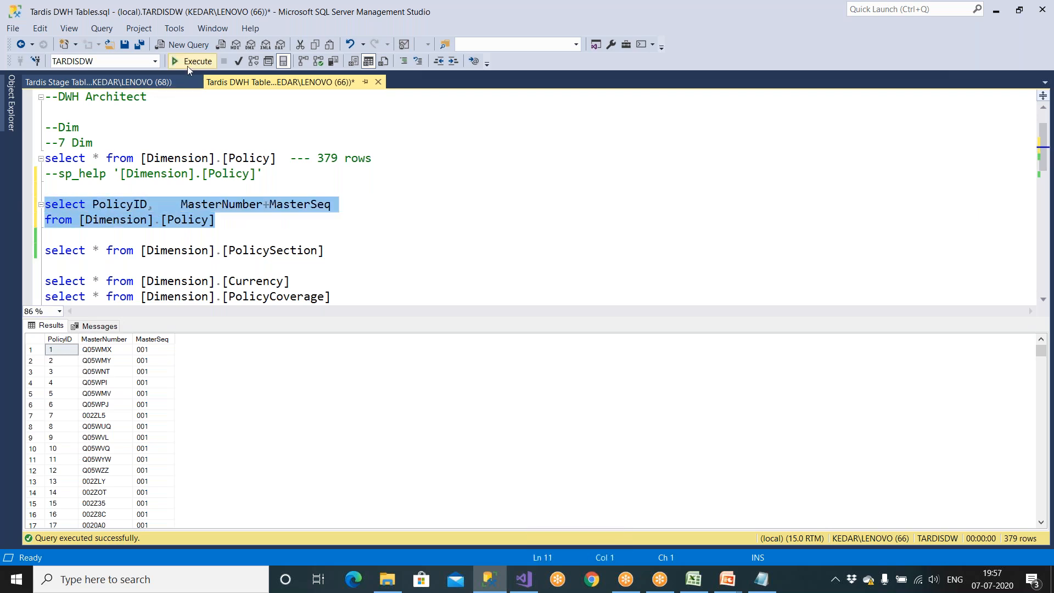
click(189, 61)
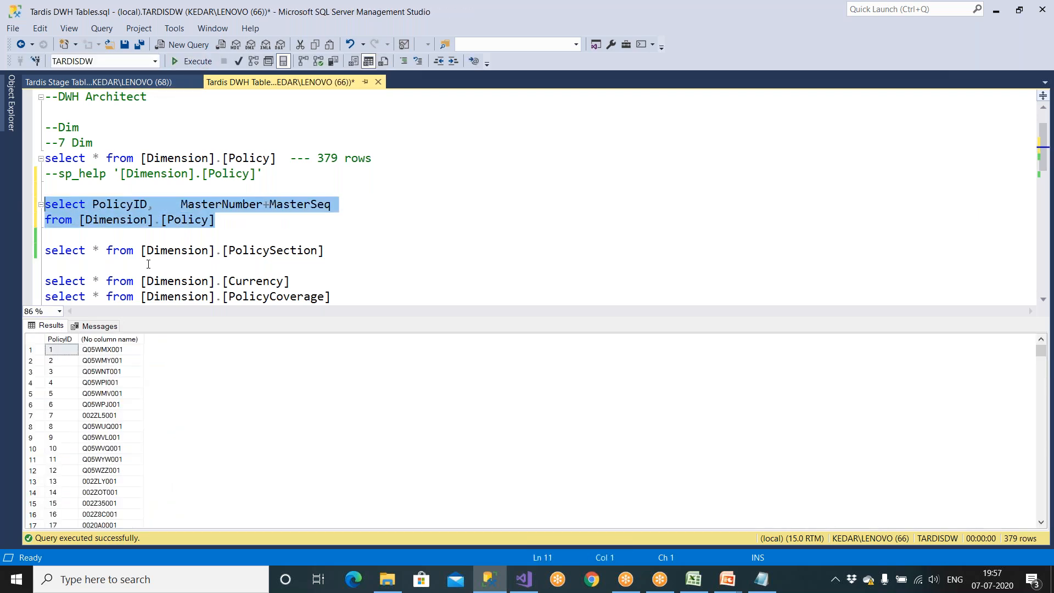
Alias the MasterNumber+MasterSeq expression as PolicyKey and run the query.
click(130, 361)
click(365, 209)
text(as )
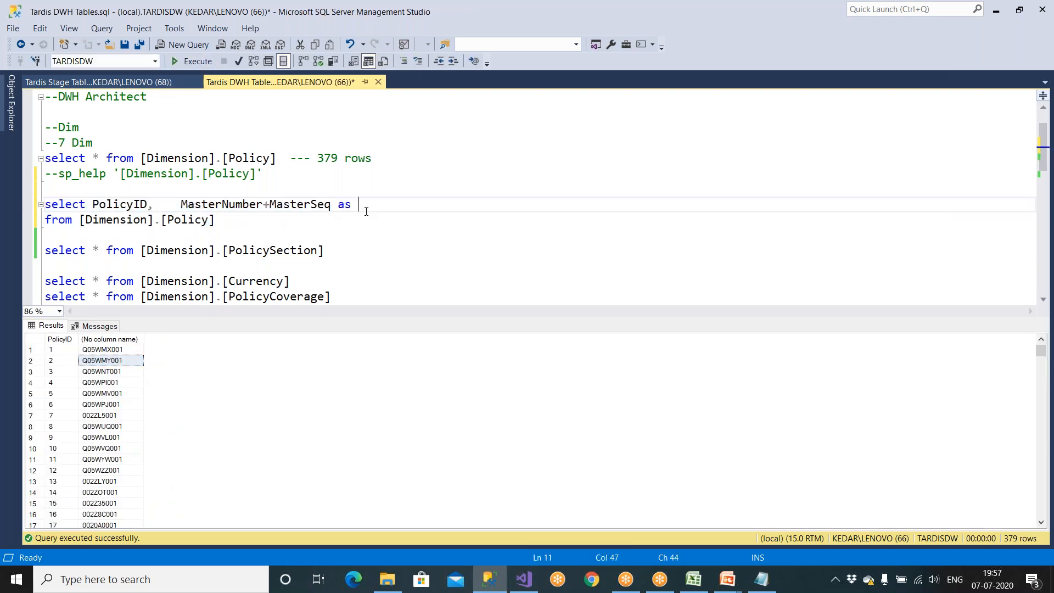
text(PolicyKey)
drag(181, 204, 336, 207)
drag(215, 219, 37, 204)
click(194, 62)
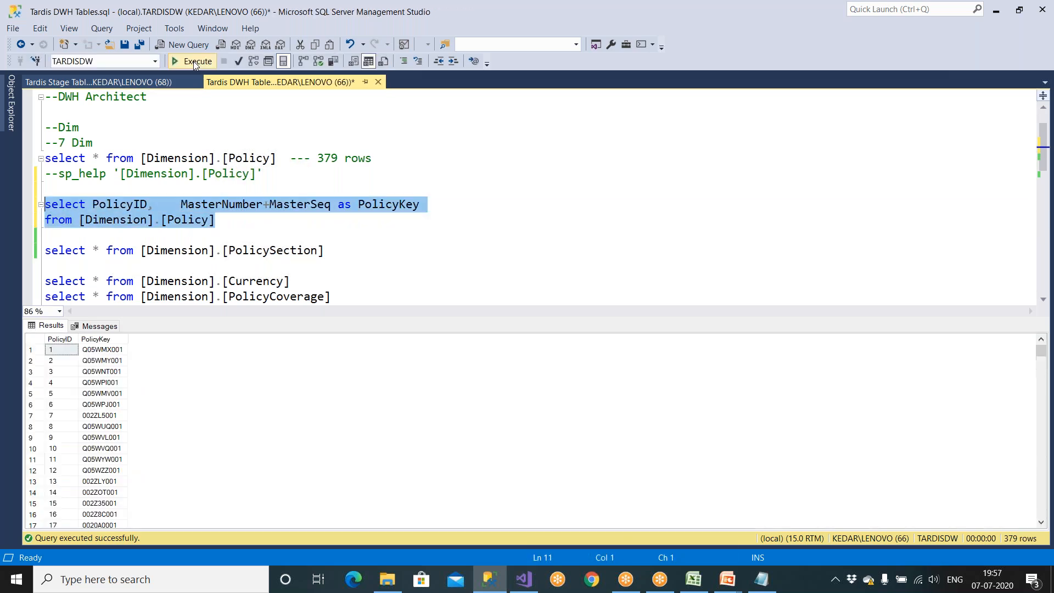
Uppercase the SELECT and FROM keywords of the PolicyKey query and close the extra gap before MasterNumber.
double_click(81, 206)
key(ctrl+shift+u)
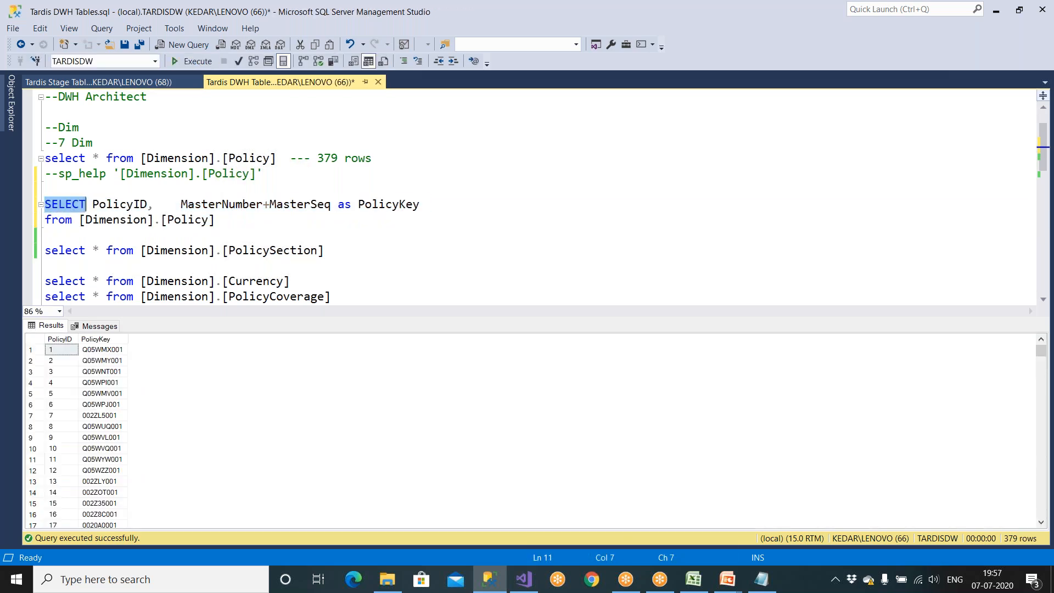
double_click(66, 218)
key(ctrl+shift+u)
click(213, 223)
click(181, 204)
key(BackSpace)
key(BackSpace)
key(BackSpace)
key(BackSpace)
Copy the PolicyKey query and switch to Visual Studio to make it the Lookup's SQL query instead of the [Dimension].[Policy] table.
drag(218, 220, 12, 205)
key(ctrl+c)
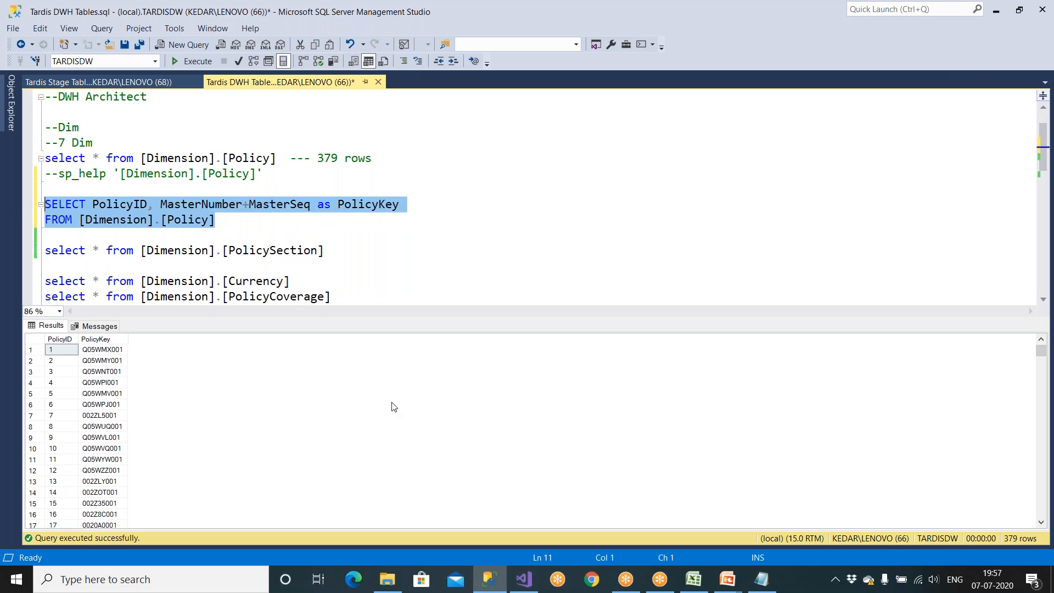
click(524, 579)
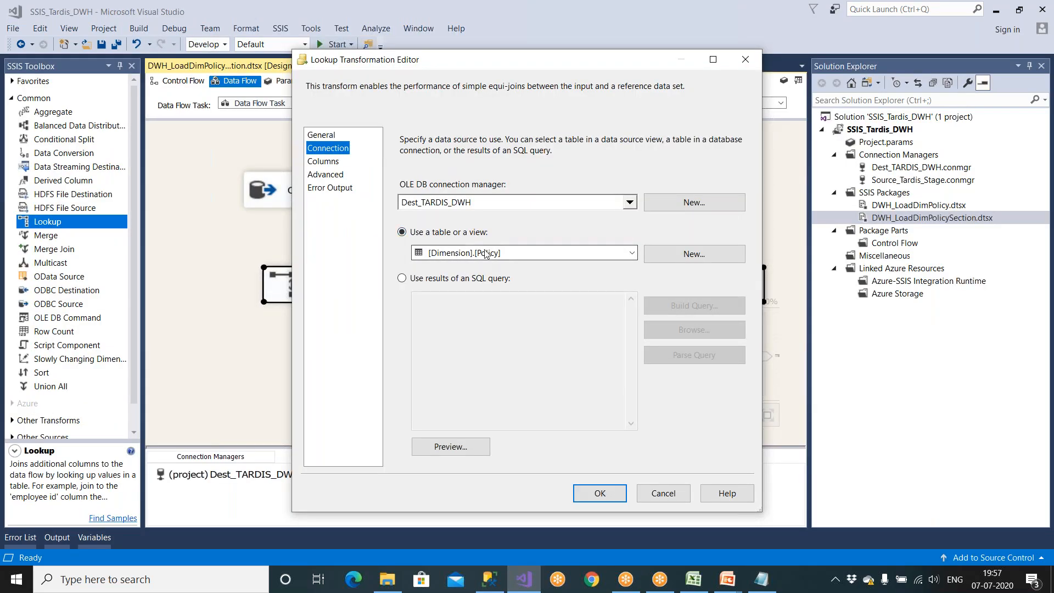
click(459, 279)
click(457, 318)
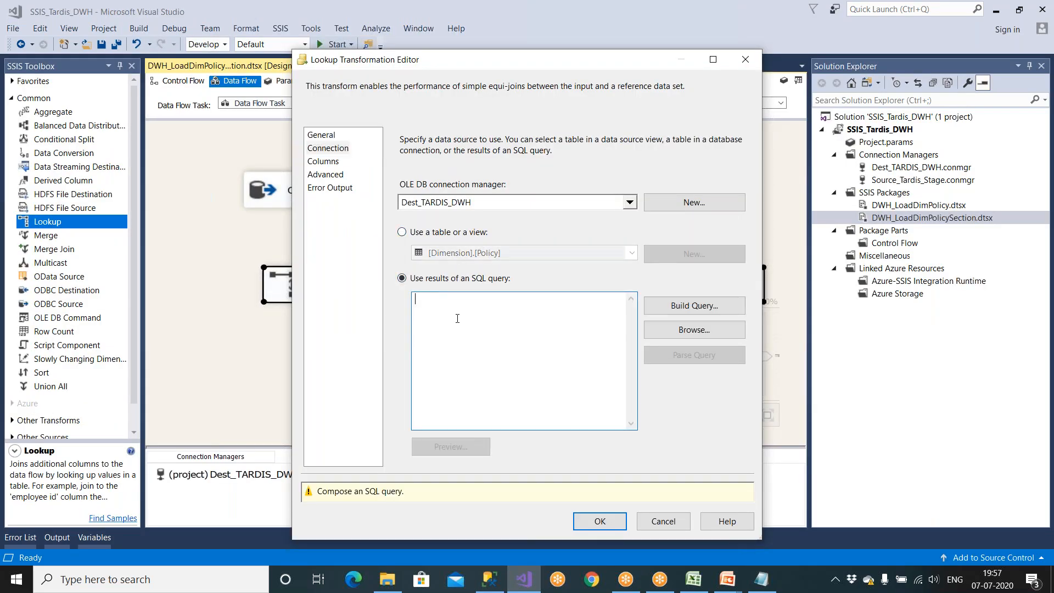
key(ctrl+v)
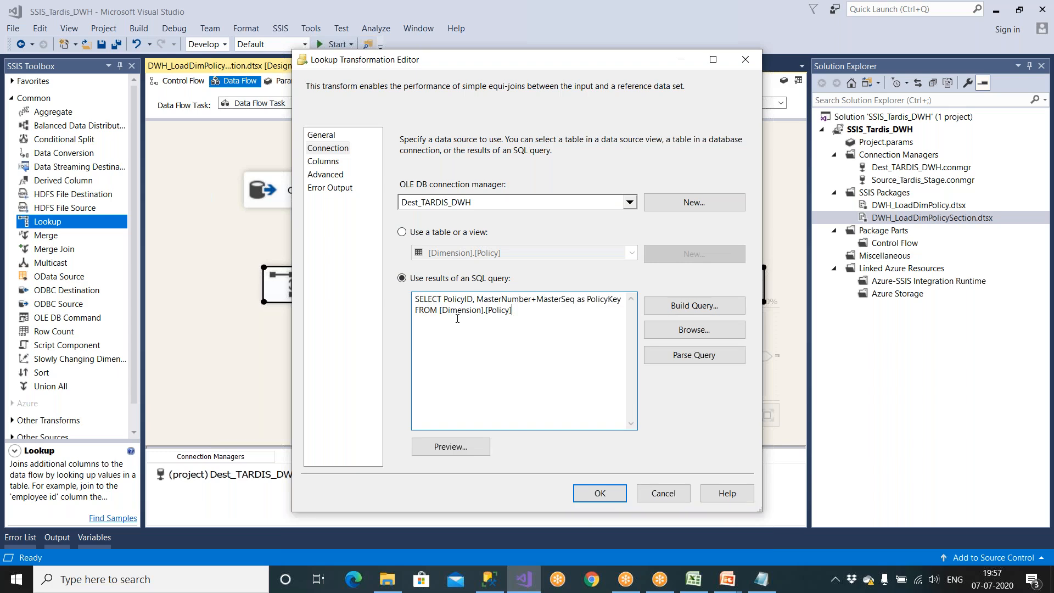
Preview the Lookup query's PolicyID and PolicyKey rows sorted by PolicyKey, and compare them with the lookup rule in Notepad.
click(447, 446)
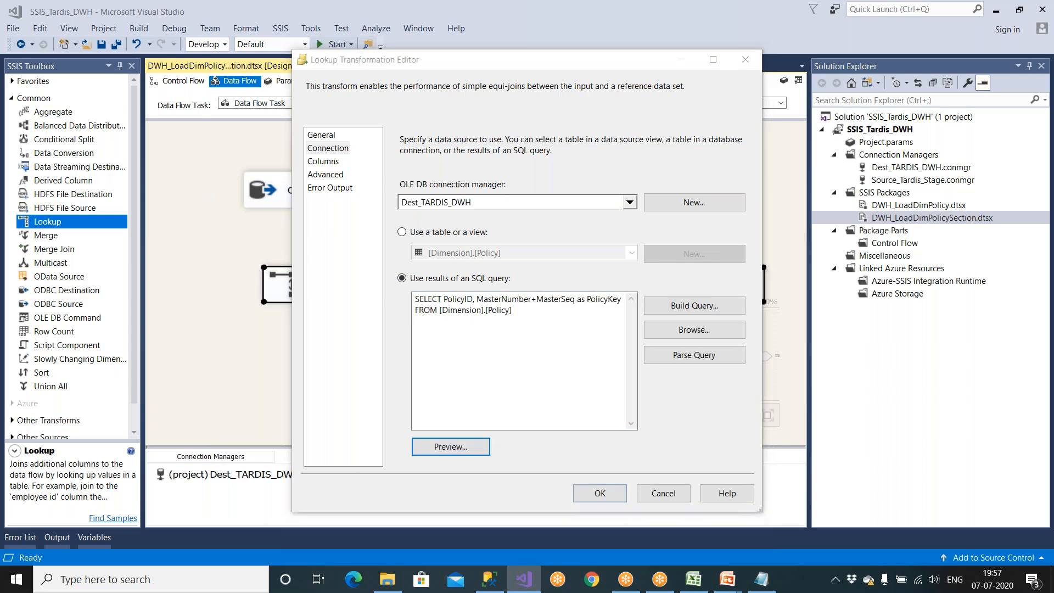
drag(434, 181, 532, 184)
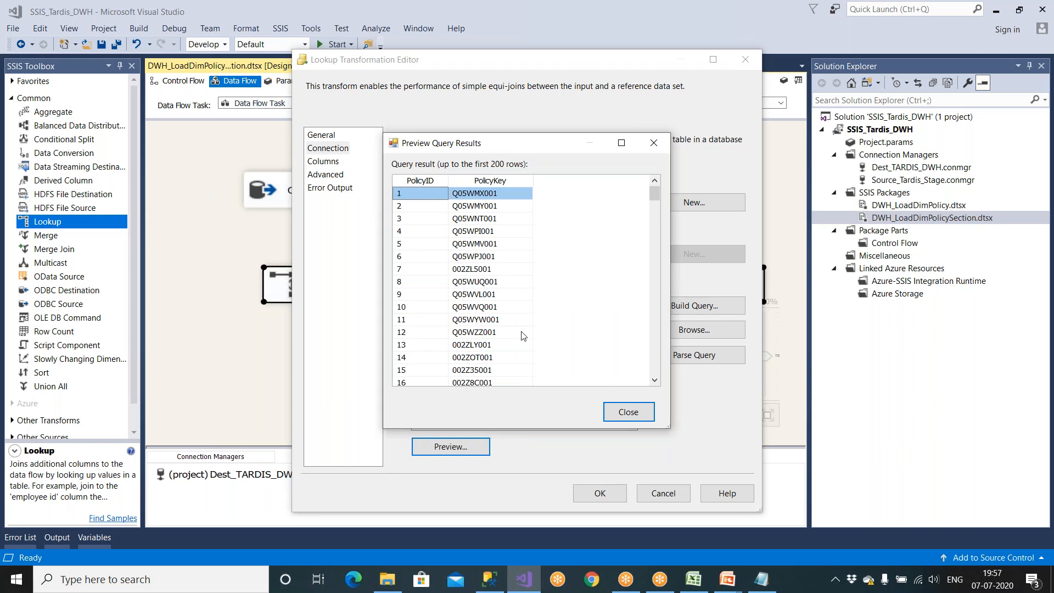
click(761, 579)
drag(646, 132, 720, 129)
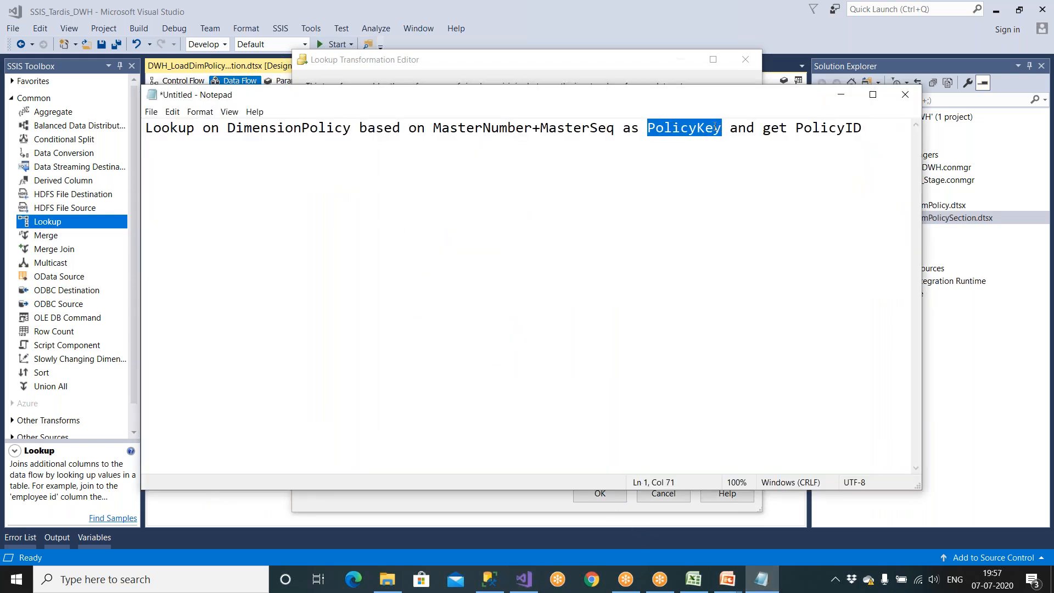
drag(795, 132, 861, 126)
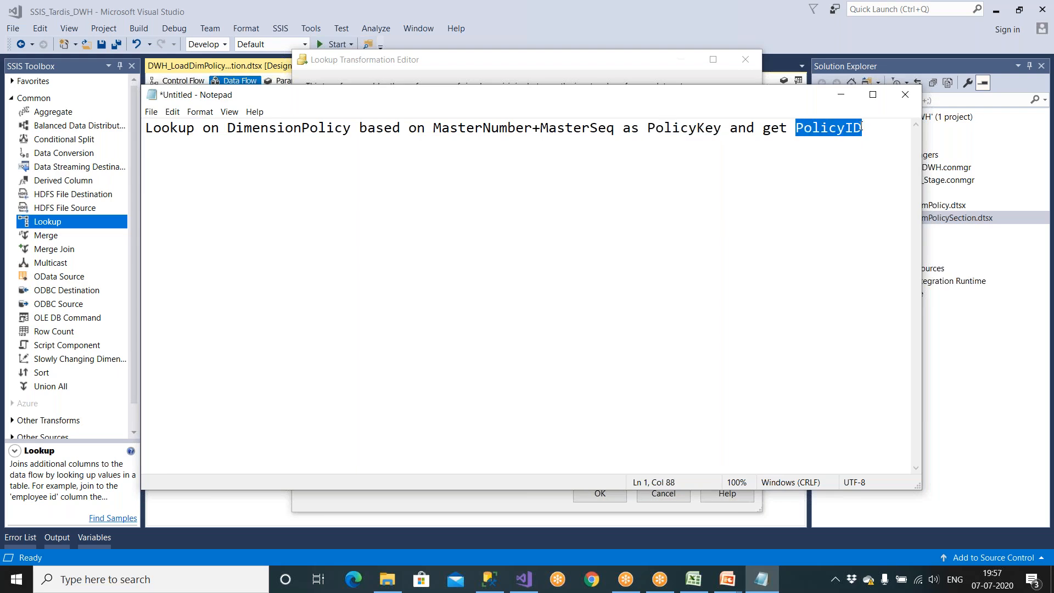
key(alt+Tab)
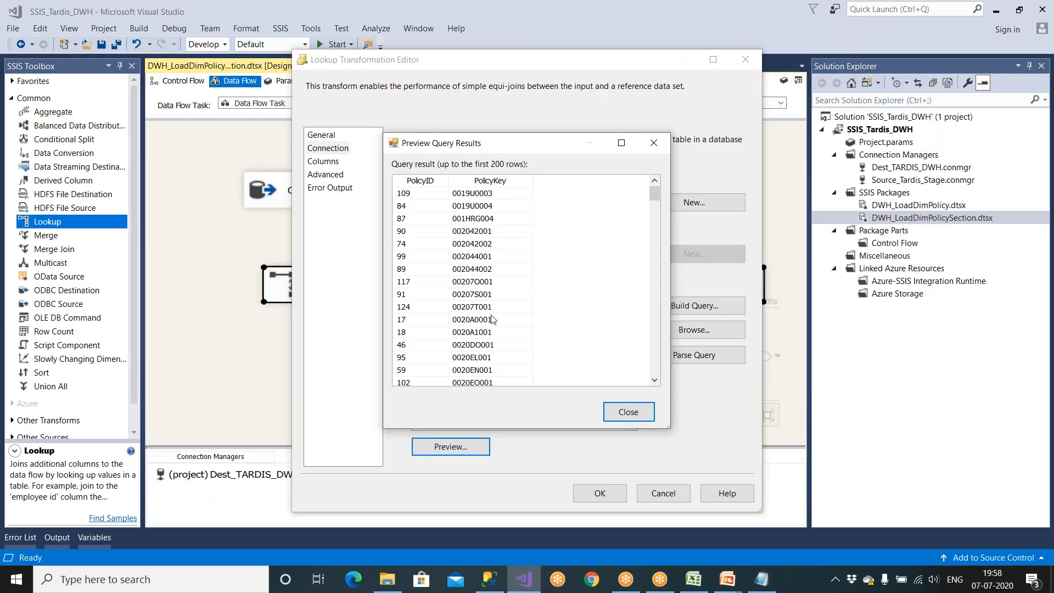
Rerun the full Dimension.Policy select in SQL Server Management Studio, compare its columns with the PolicyKey query, and close the Lookup preview.
click(489, 578)
drag(160, 205, 196, 204)
drag(379, 158, 45, 144)
click(189, 61)
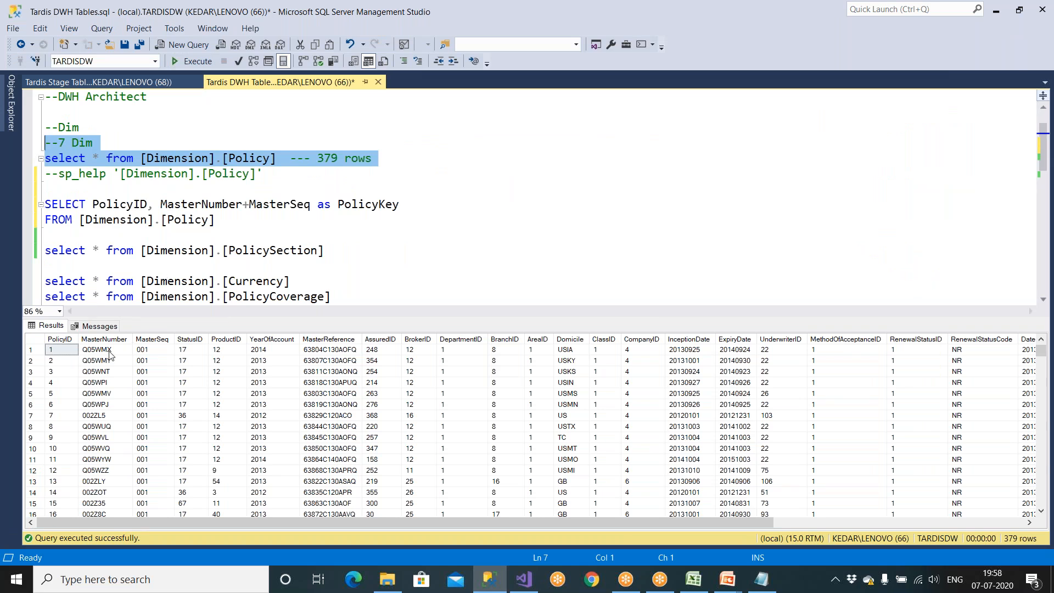
click(110, 351)
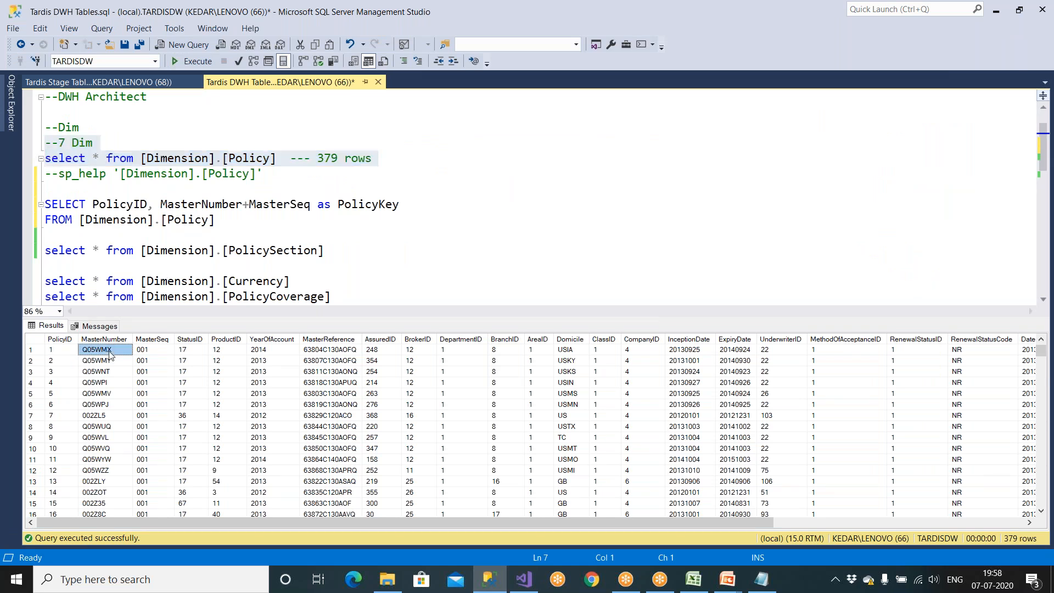
click(152, 350)
click(161, 205)
drag(166, 206, 401, 208)
click(72, 339)
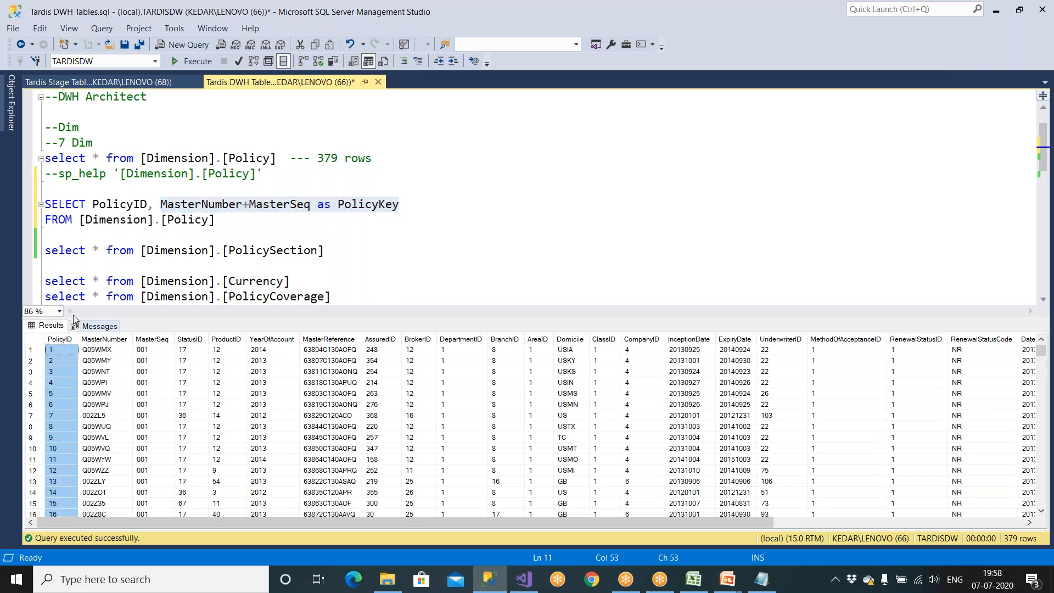
drag(93, 204, 148, 204)
drag(215, 220, 45, 204)
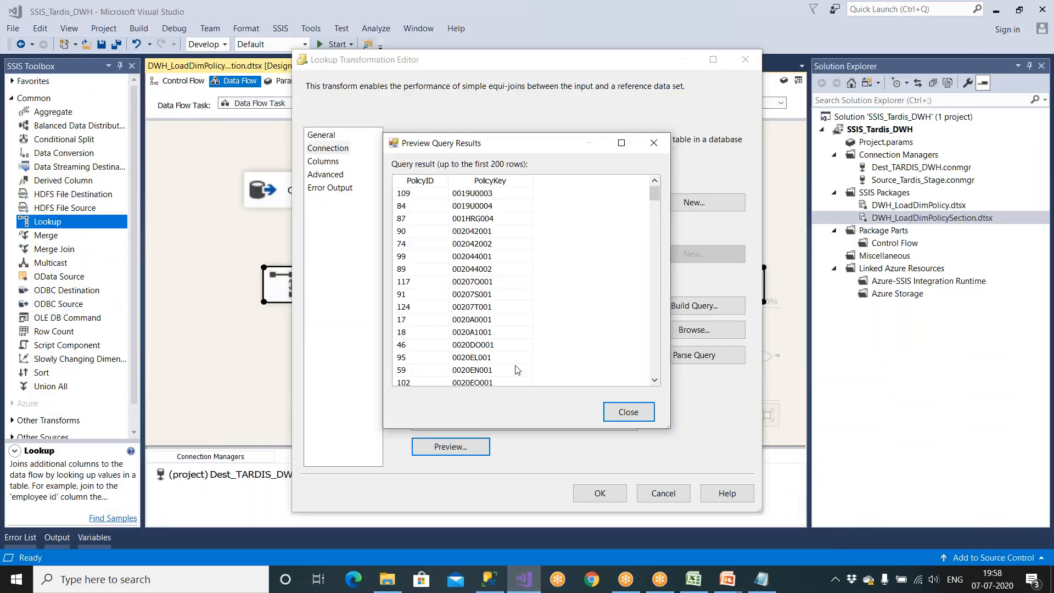
click(627, 413)
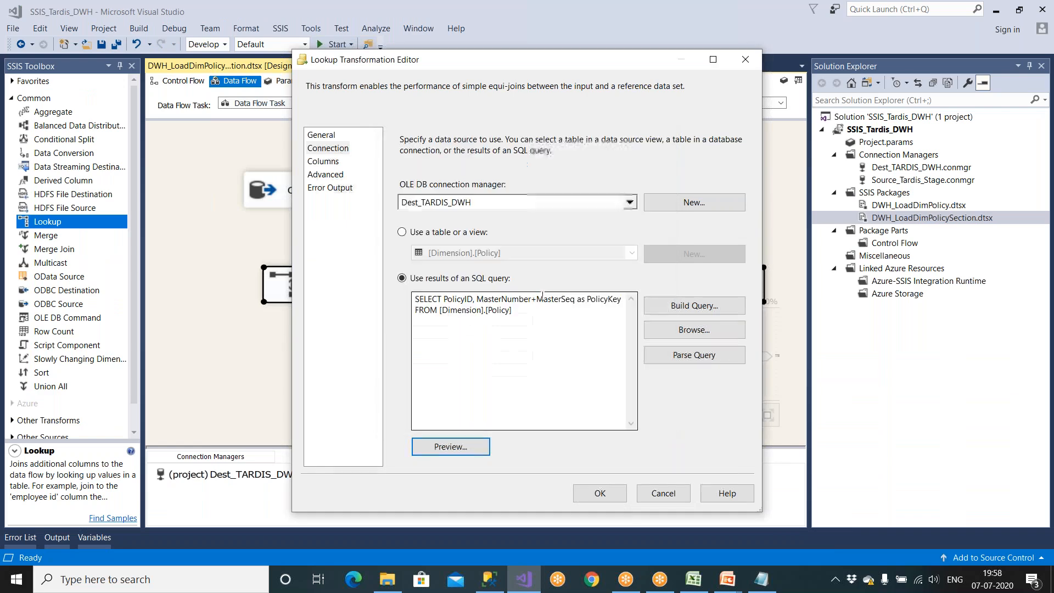
Try to map the input PolicyKey column to the lookup PolicyKey column in the maximized Lookup editor.
click(329, 162)
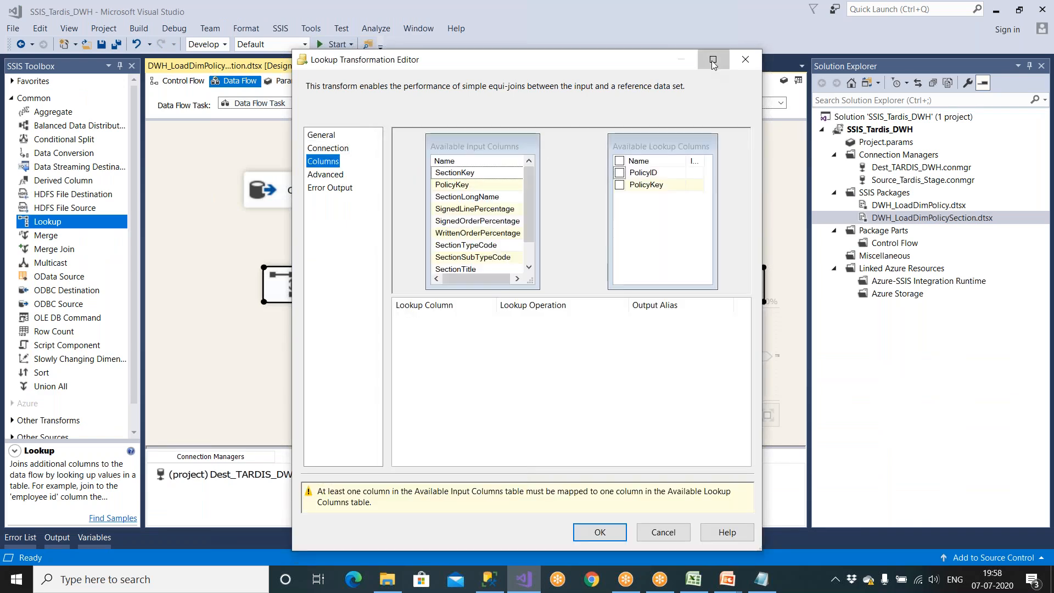
click(713, 60)
click(395, 107)
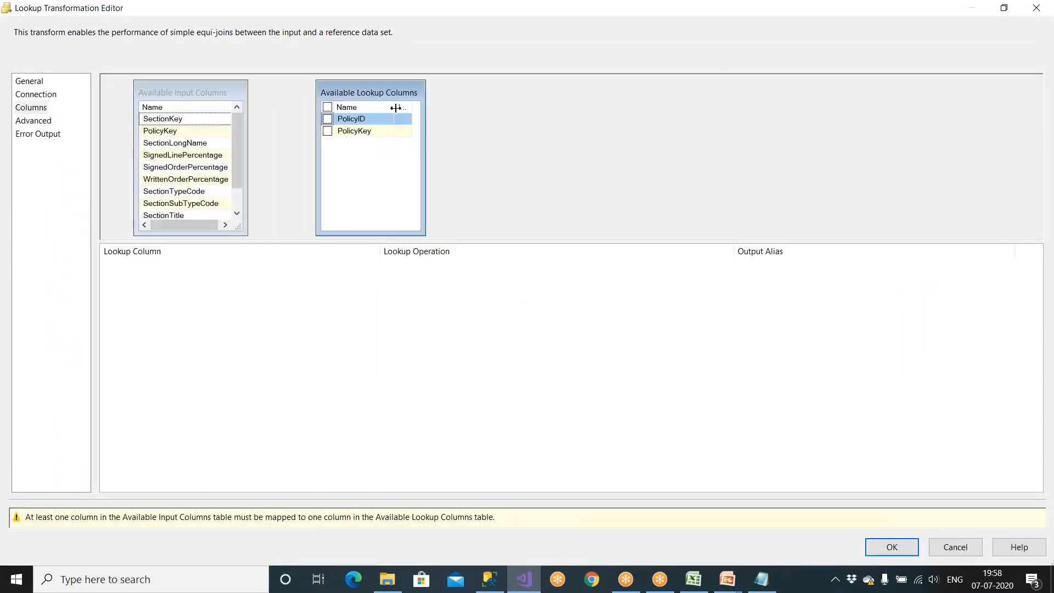
click(195, 133)
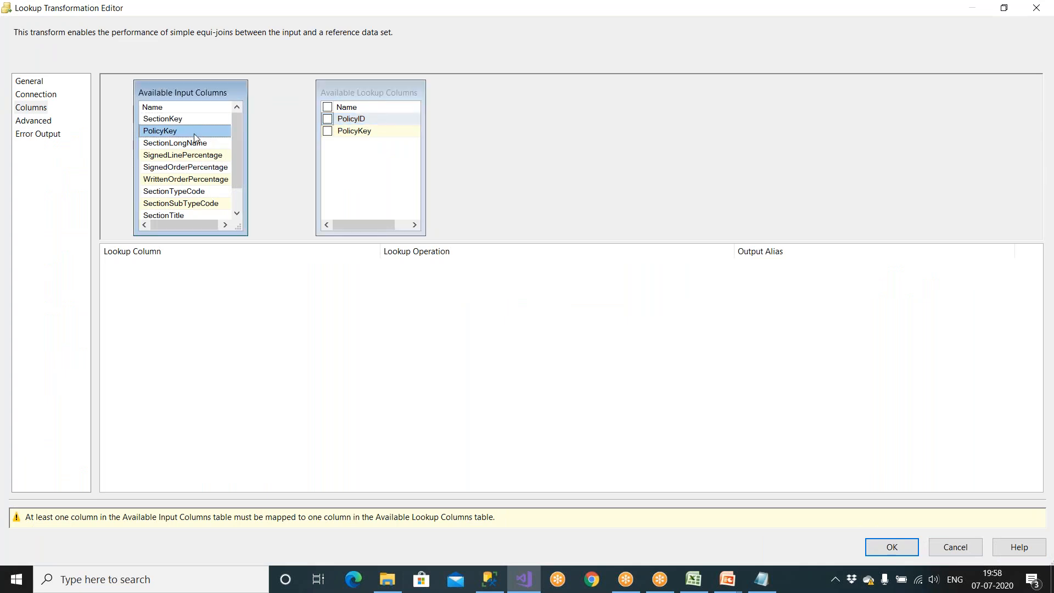
drag(194, 132, 361, 135)
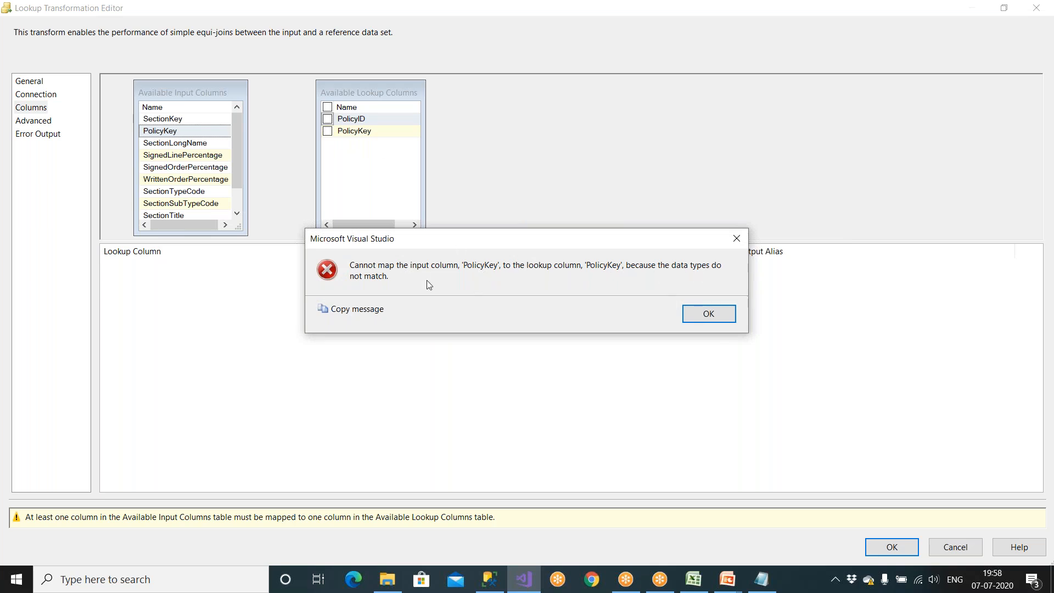
click(717, 318)
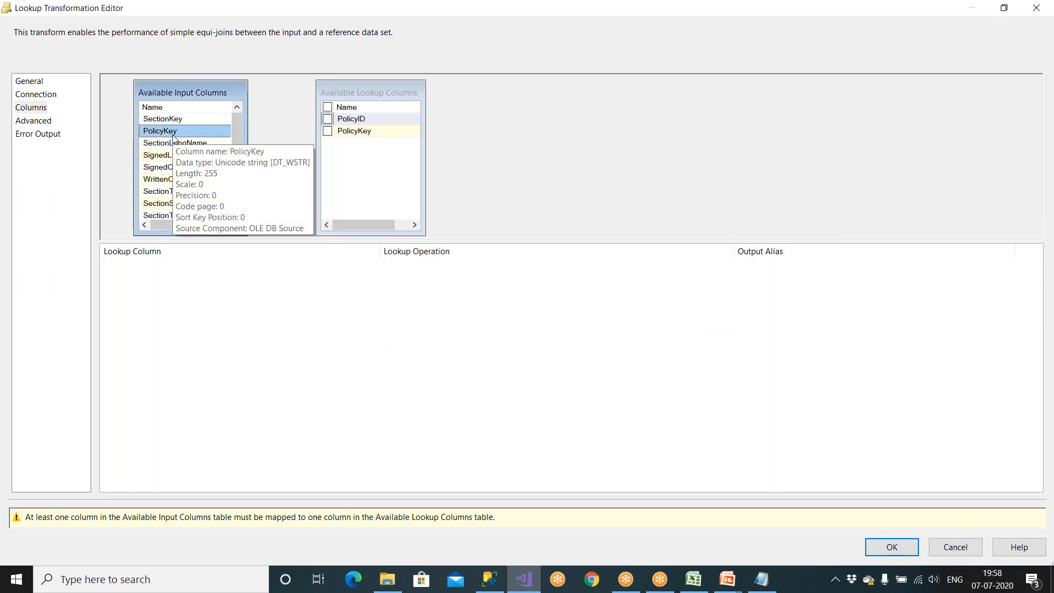
Compare the data types and lengths of the input and lookup PolicyKey columns, retrying the mapping between them.
click(354, 133)
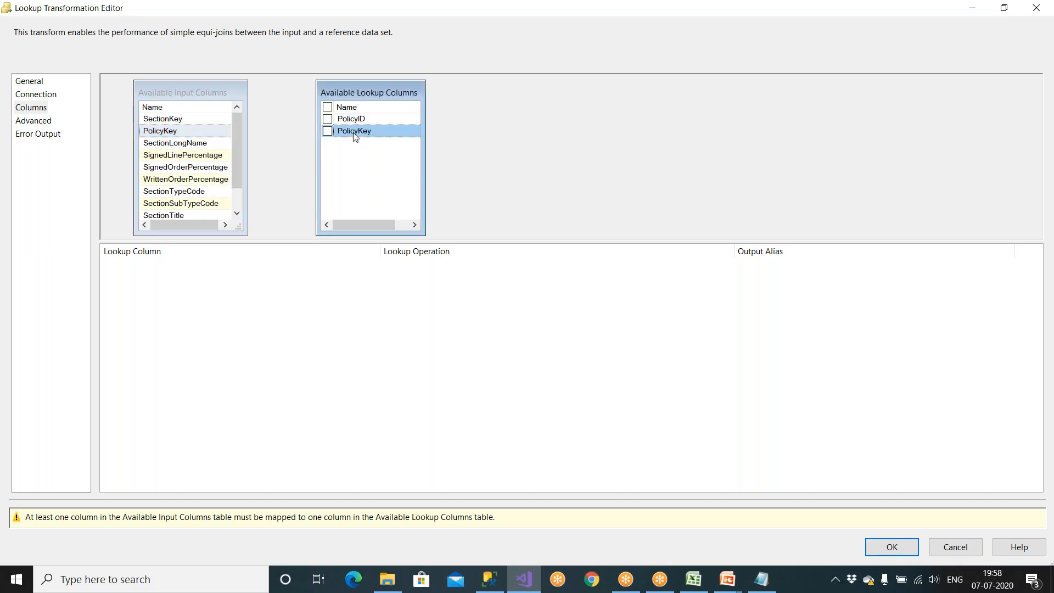
mouse_move(373, 131)
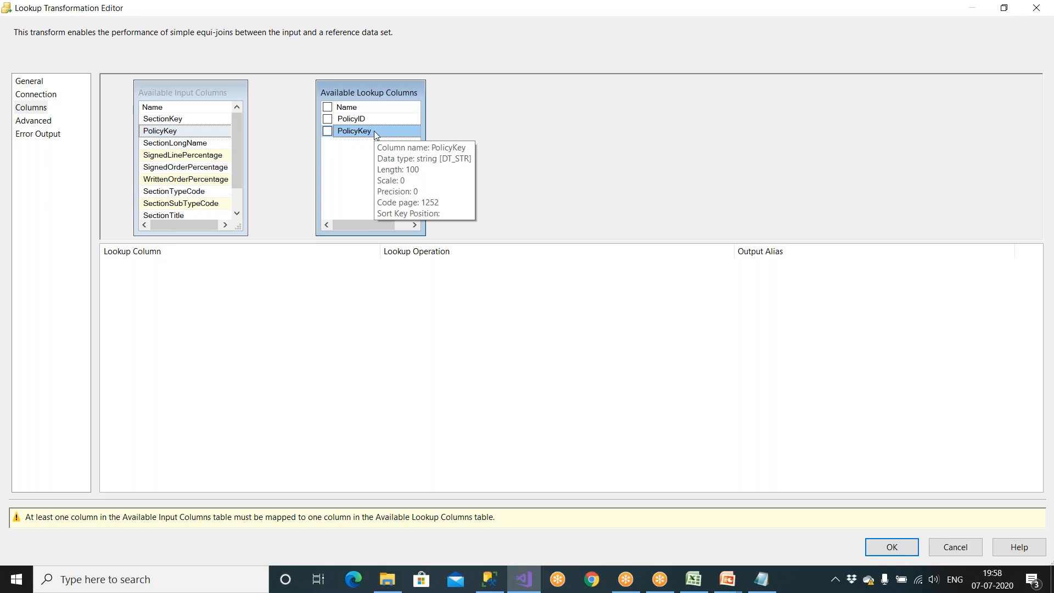
click(203, 134)
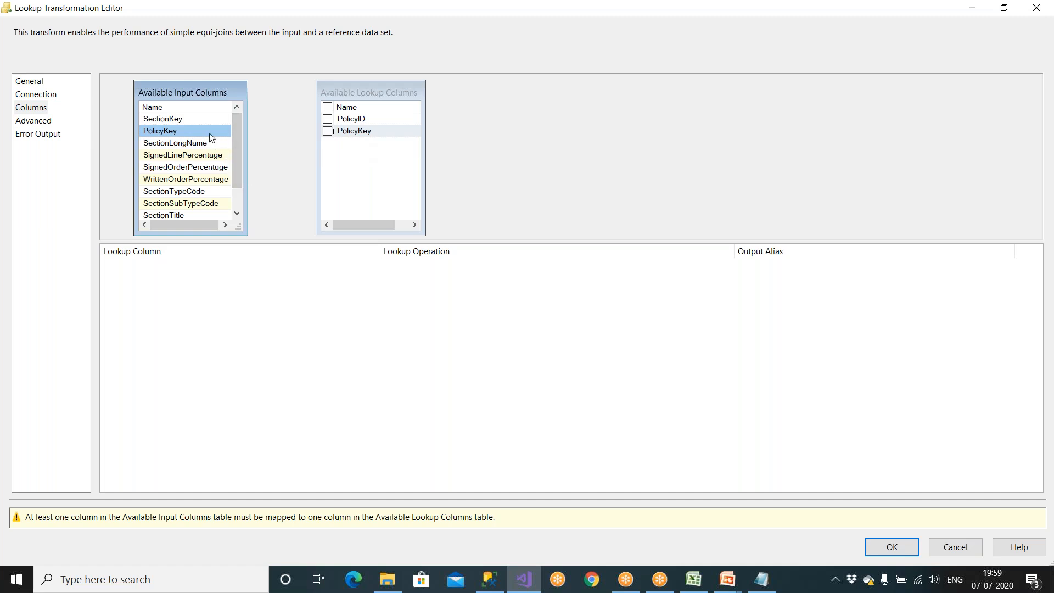
drag(209, 130, 346, 133)
click(709, 314)
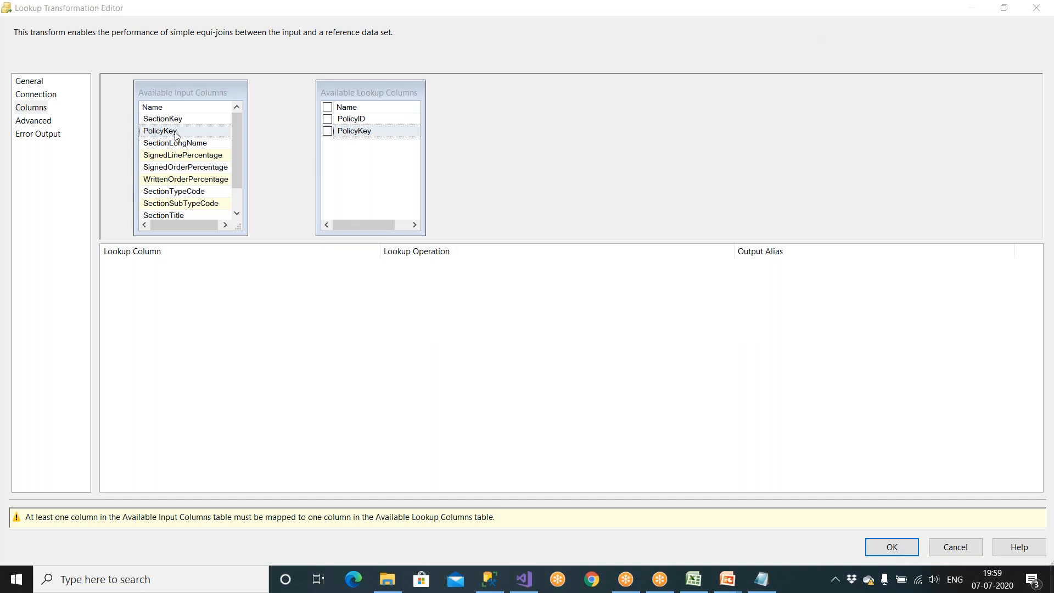
mouse_move(175, 134)
mouse_move(367, 138)
Cancel the Lookup editor and delete the data path between the OLE DB Source and the Lookup.
click(958, 548)
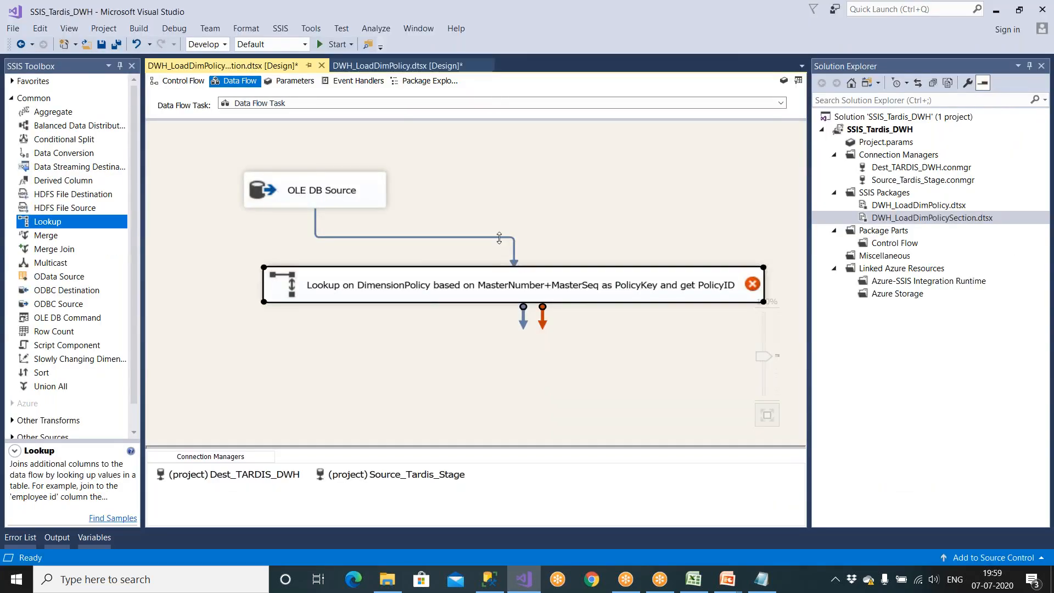
click(499, 237)
key(Delete)
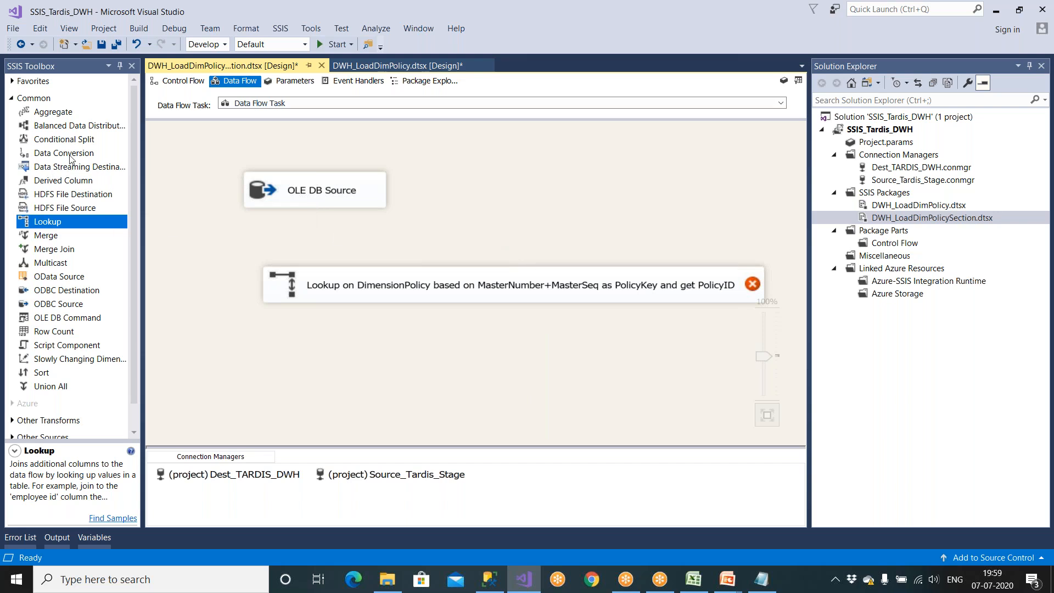
Add a Data Conversion transformation to the data flow and feed it from the OLE DB Source.
drag(69, 158, 604, 208)
click(378, 191)
drag(324, 225, 578, 217)
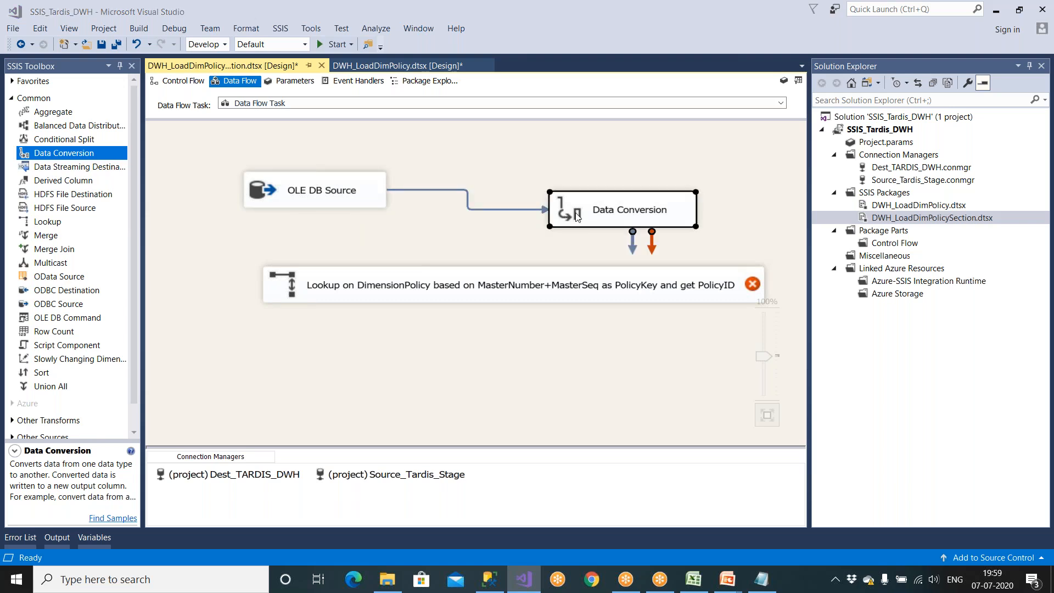
Configure the Data Conversion to convert PolicyKey to string [DT_STR] with length 50 and output alias Conv_PolicyKey.
double_click(578, 216)
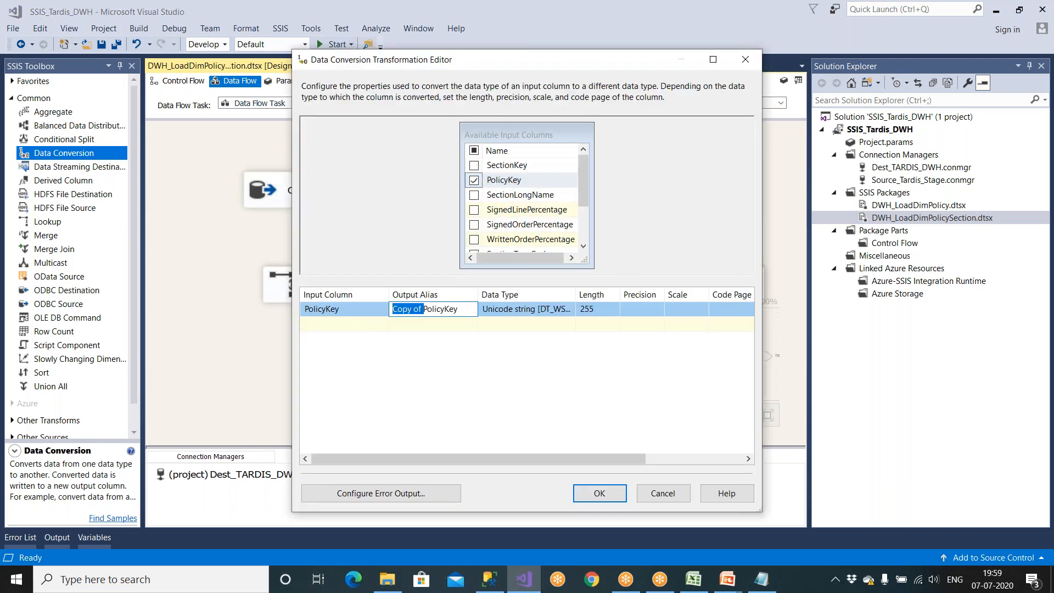
text(Conv_PolicyKey)
click(470, 362)
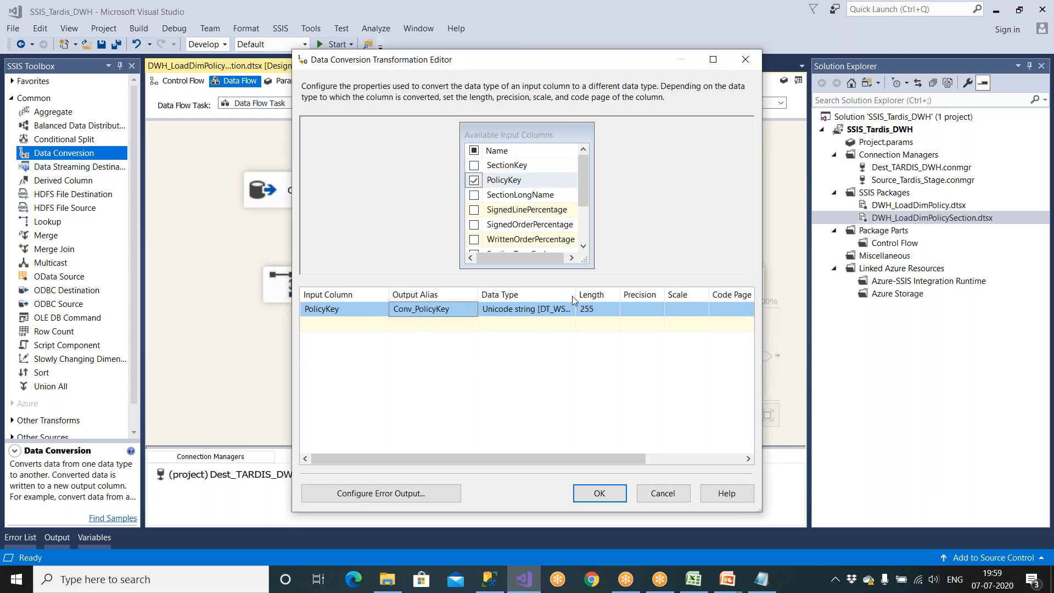
drag(577, 295, 664, 294)
click(591, 315)
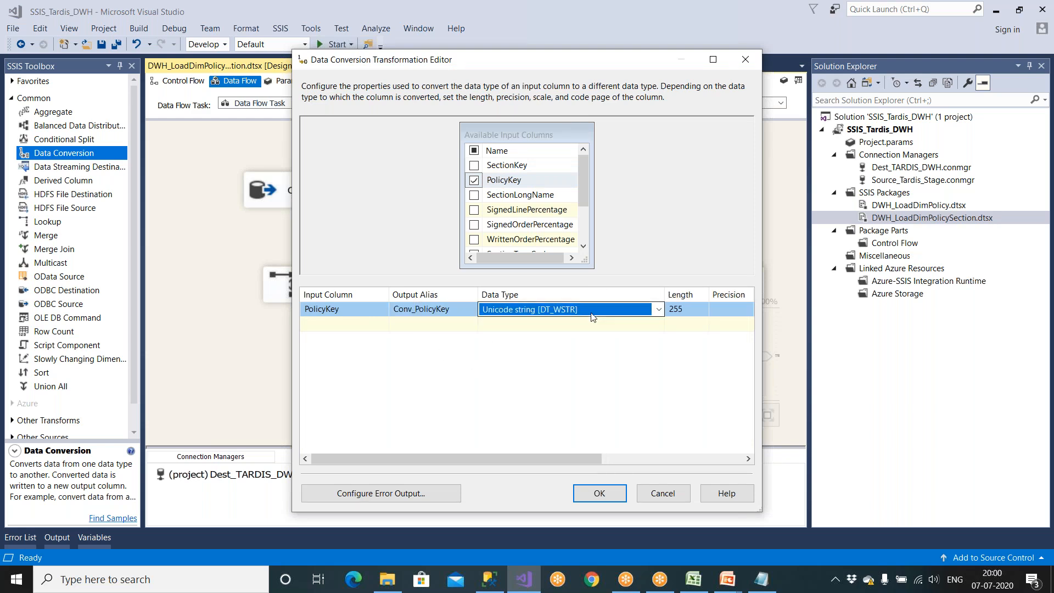
click(565, 329)
click(689, 310)
key(ctrl+a)
text(50)
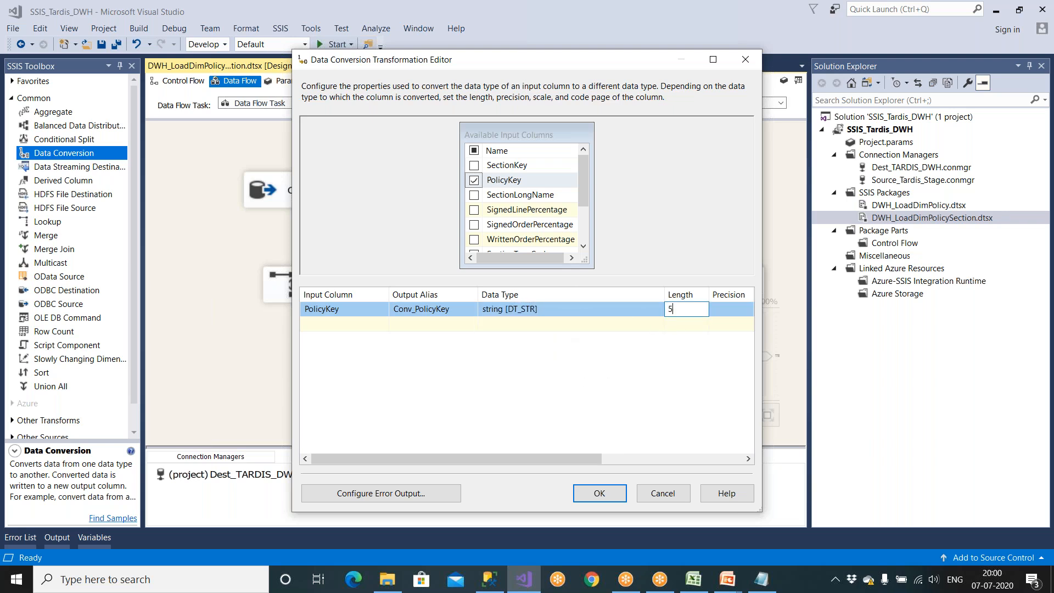
click(611, 493)
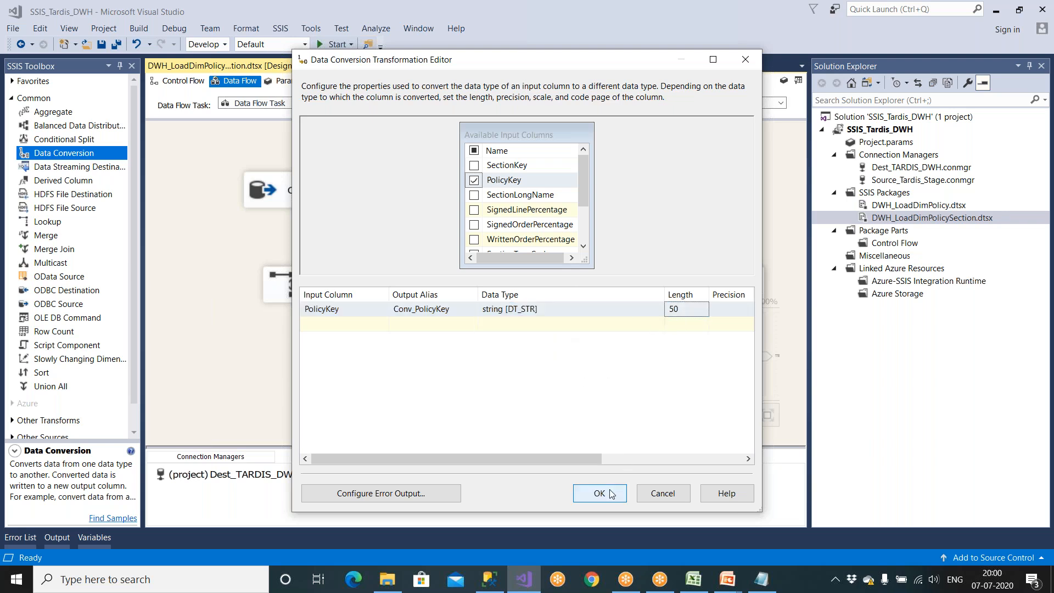
Align the Data Conversion with the OLE DB Source and review its input column and output alias settings.
drag(610, 212, 572, 203)
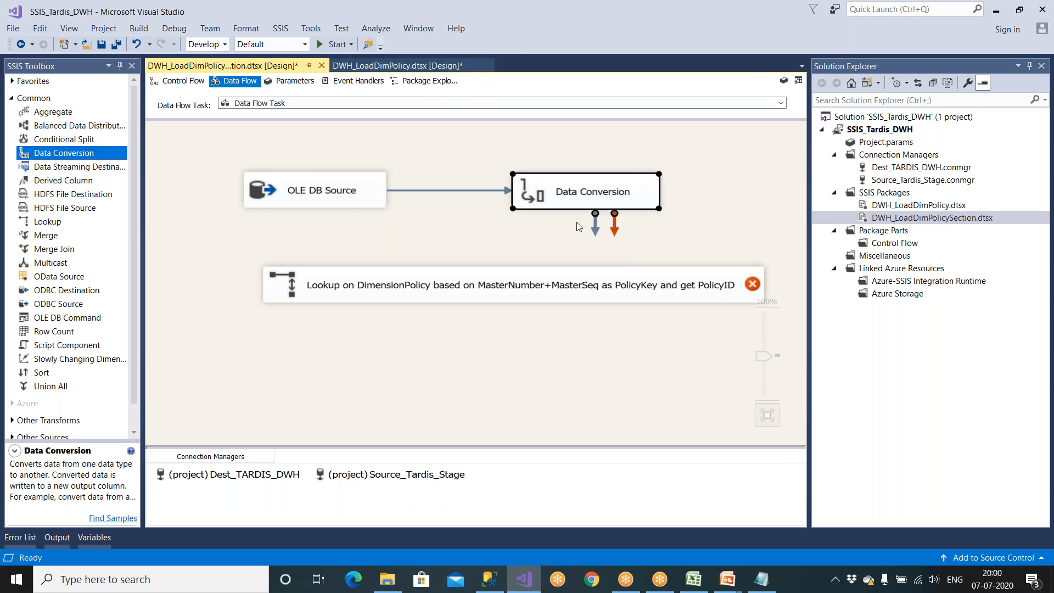
double_click(572, 203)
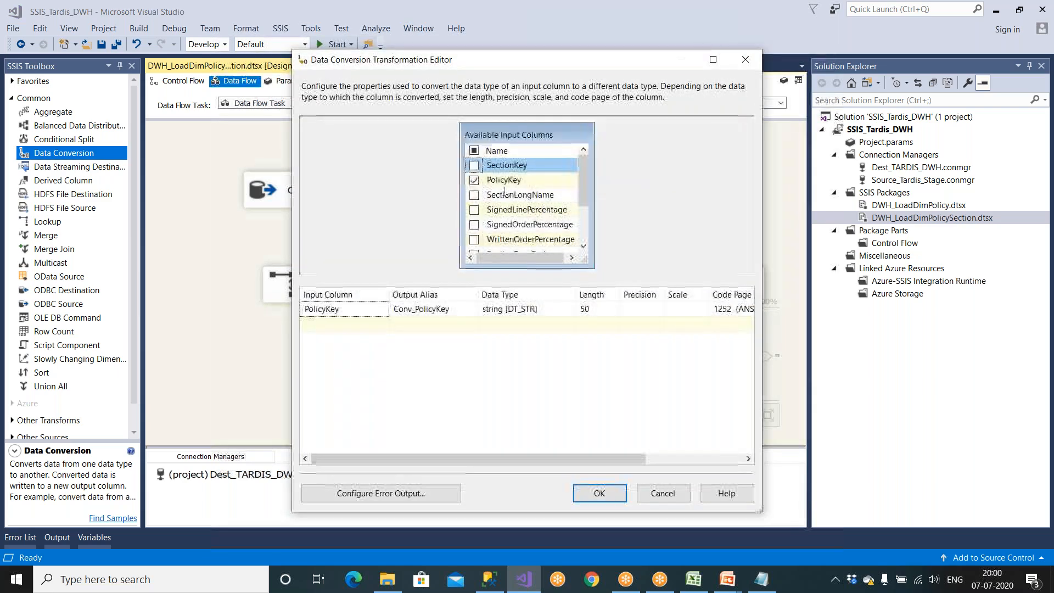
click(350, 315)
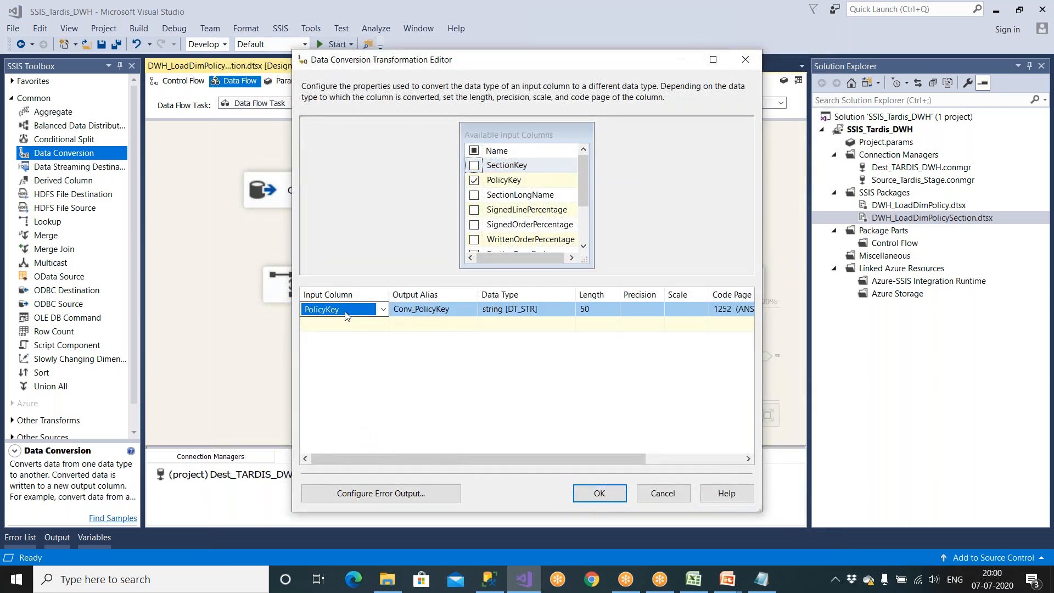
click(424, 311)
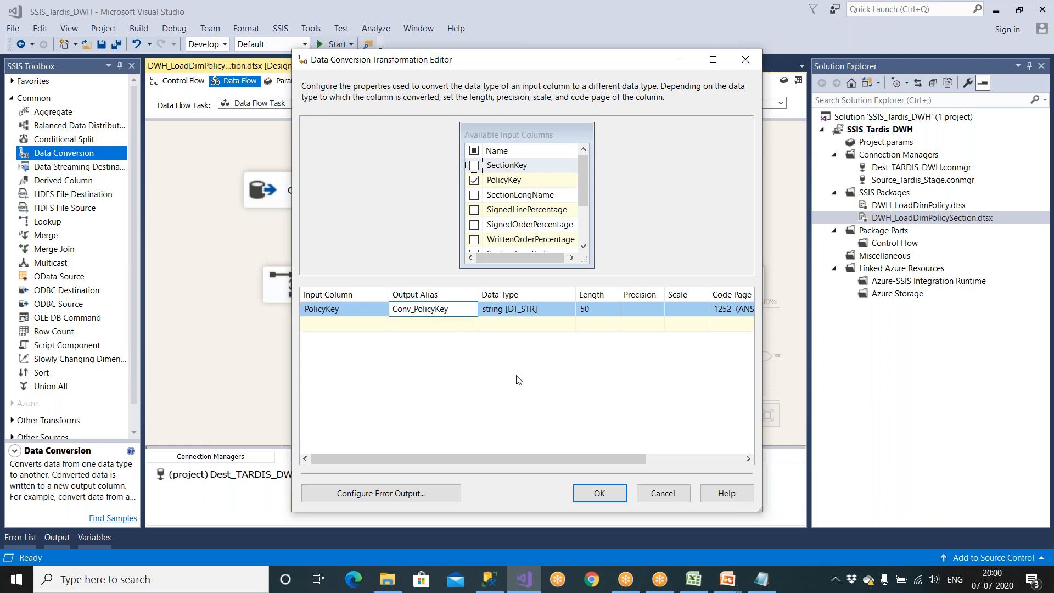
click(618, 496)
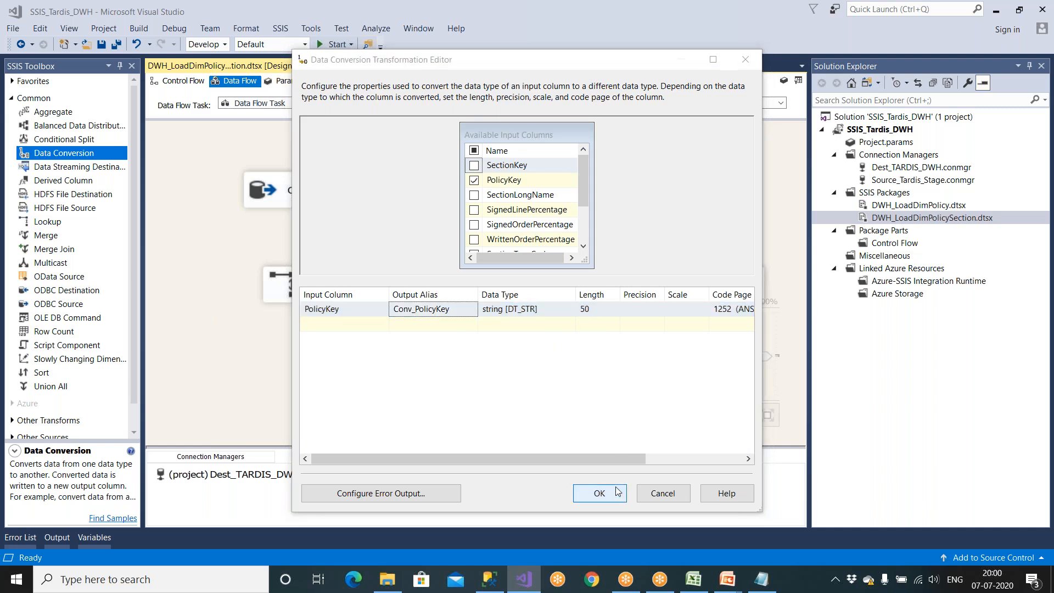
Connect the Data Conversion to the Lookup and set the Lookup to redirect rows without matches to the no match output.
drag(577, 192, 539, 227)
drag(557, 265, 562, 307)
double_click(578, 315)
click(487, 312)
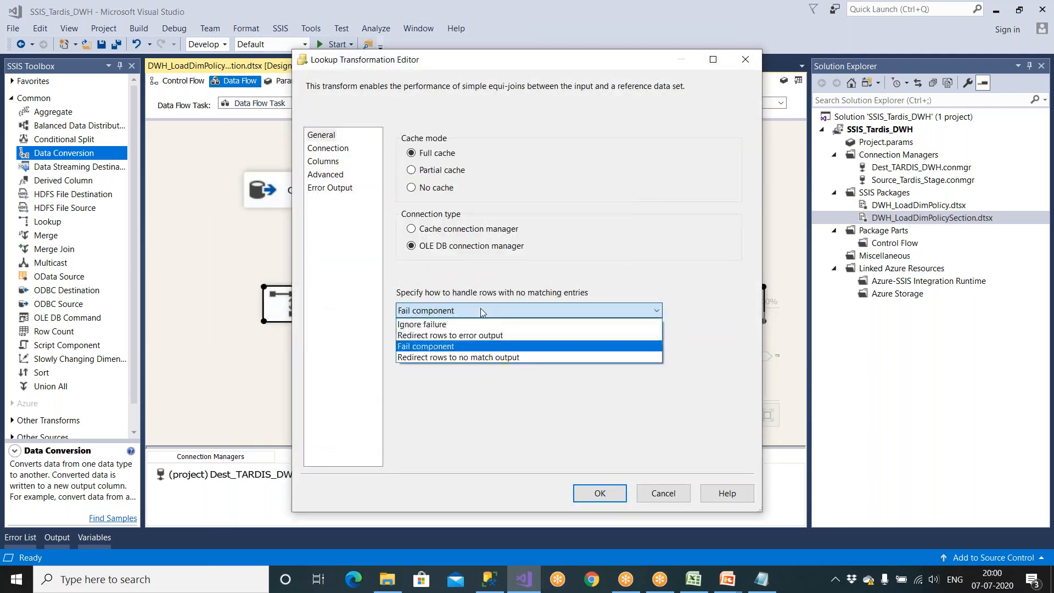
click(483, 355)
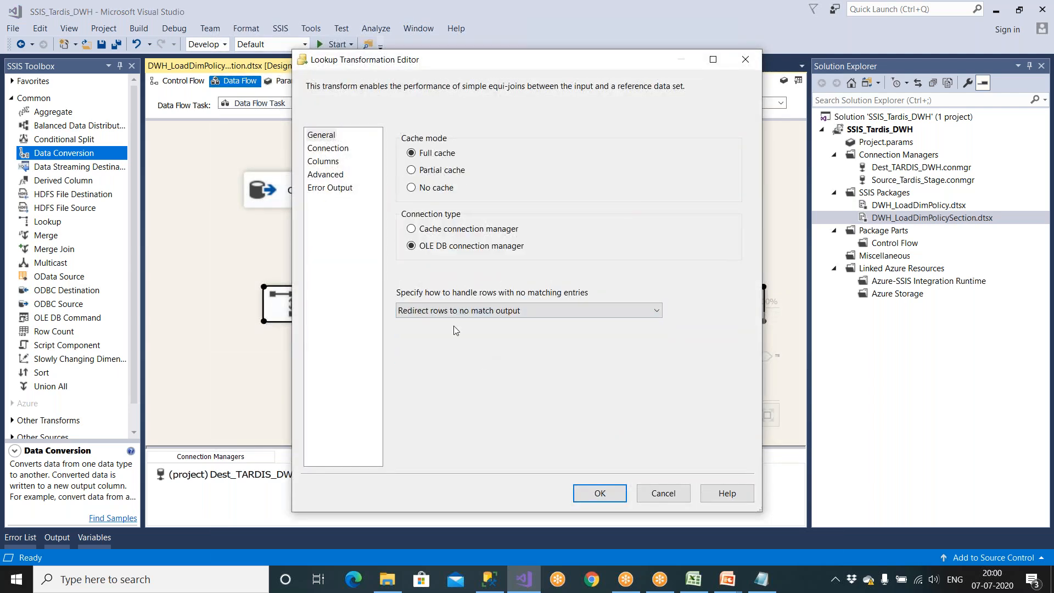
Set the Lookup's reference data to the results of an SQL query on the Dest_TARDIS_DWH connection.
click(340, 148)
click(463, 253)
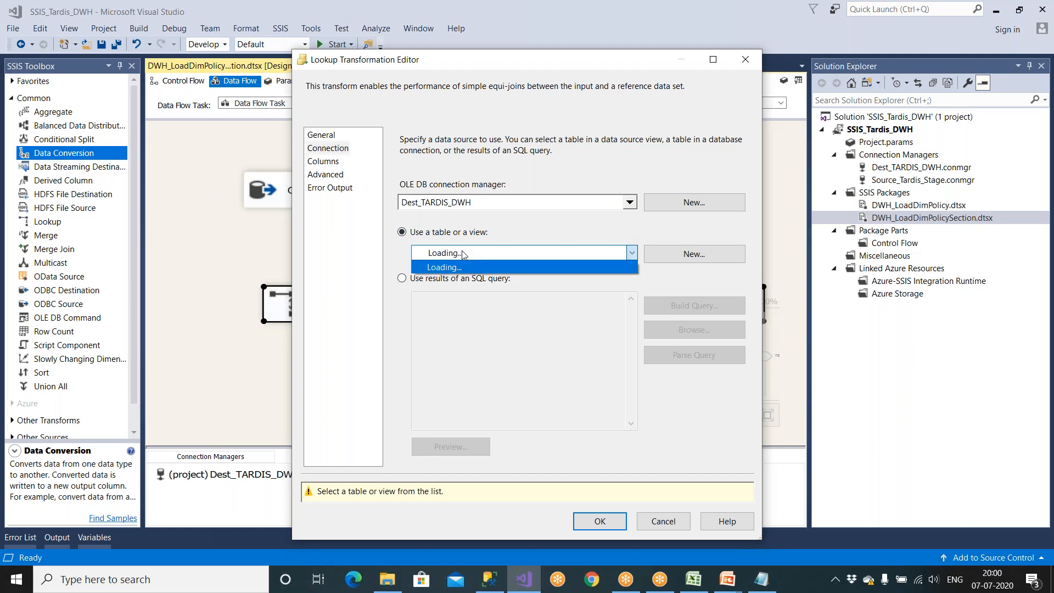
click(451, 235)
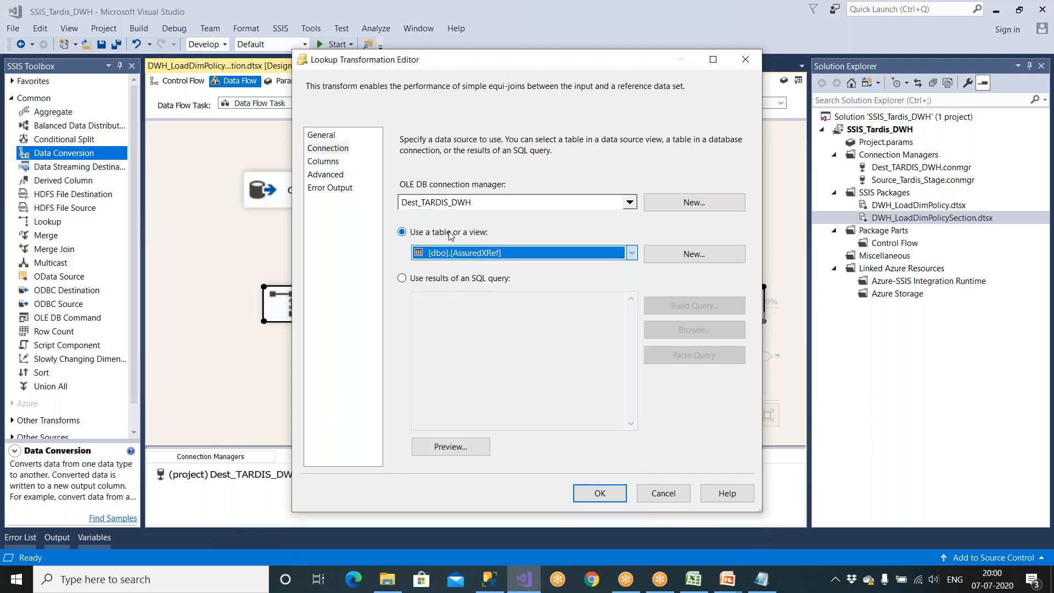
click(446, 279)
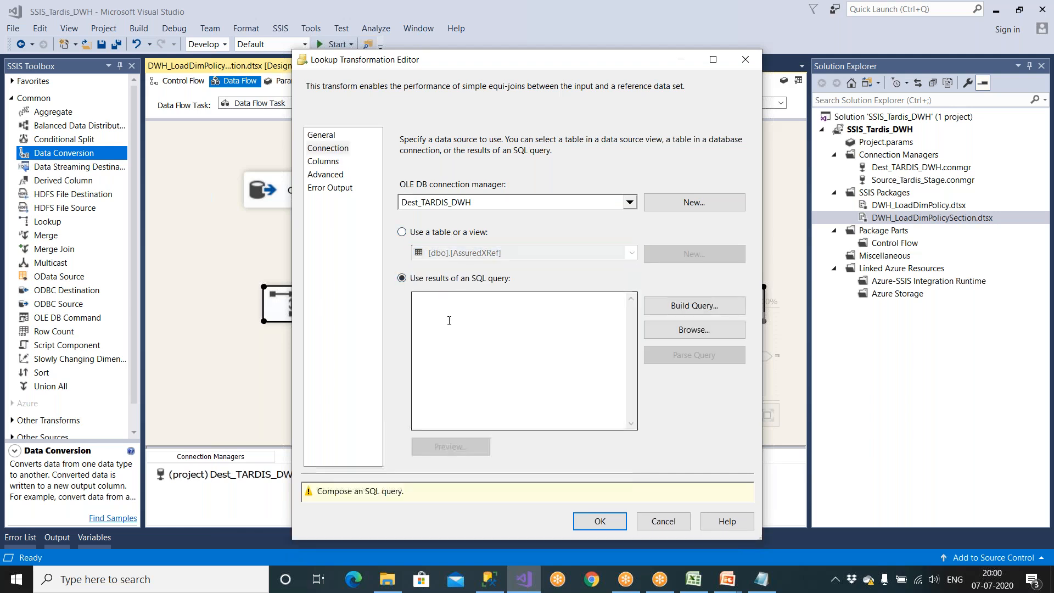
Copy the PolicyID and MasterNumber+MasterSeq as PolicyKey query from SQL Server Management Studio into the Lookup and preview its results.
click(489, 580)
drag(216, 219, 49, 205)
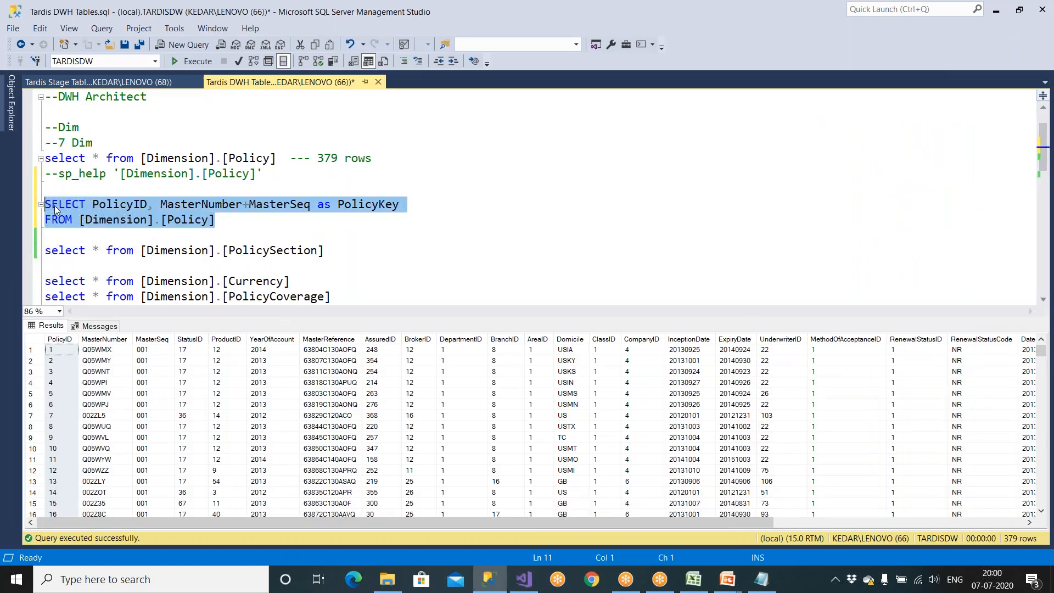
right_click(55, 205)
click(83, 240)
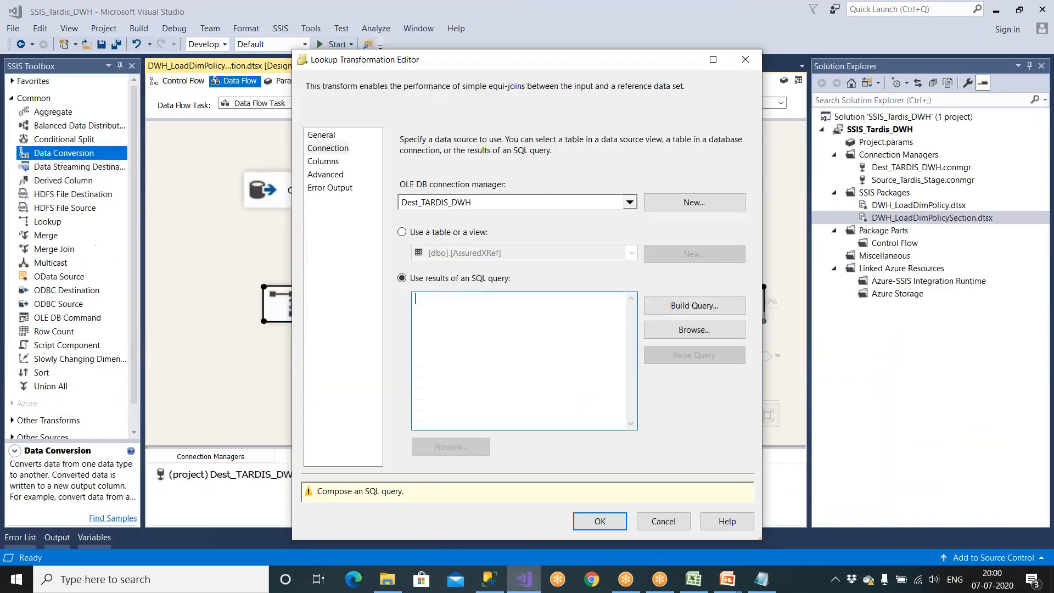
click(524, 580)
key(ctrl+v)
click(450, 446)
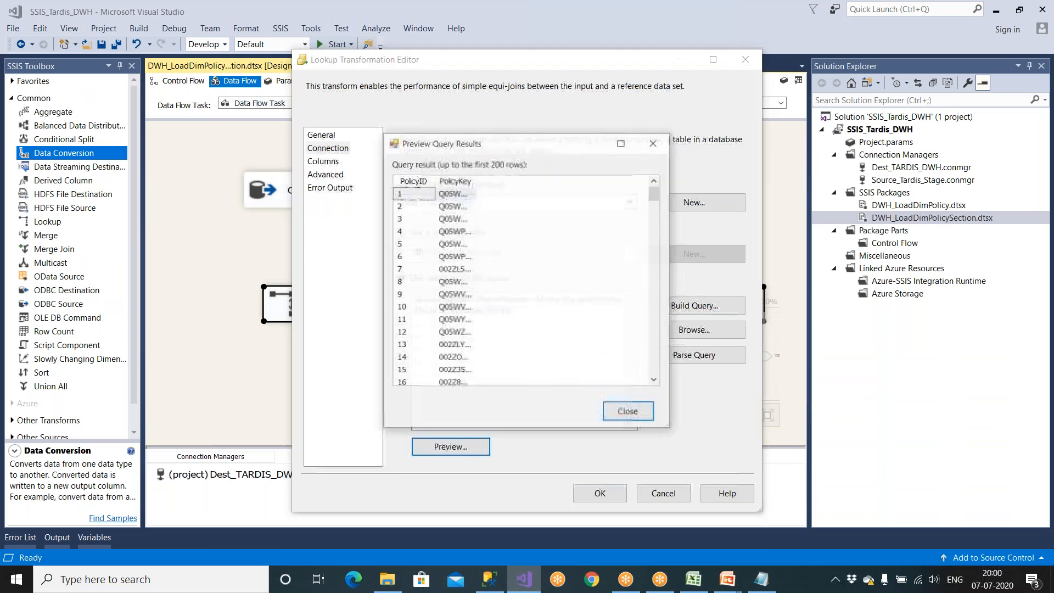
click(629, 413)
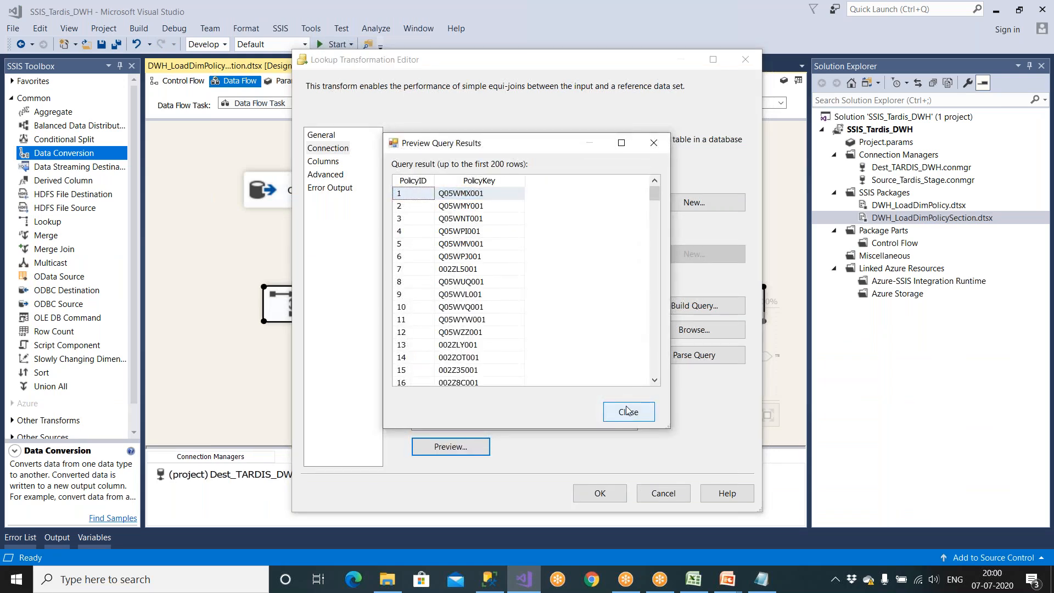
Map the input column Conv_PolicyKey to the lookup column PolicyKey in the maximized Lookup editor.
click(325, 162)
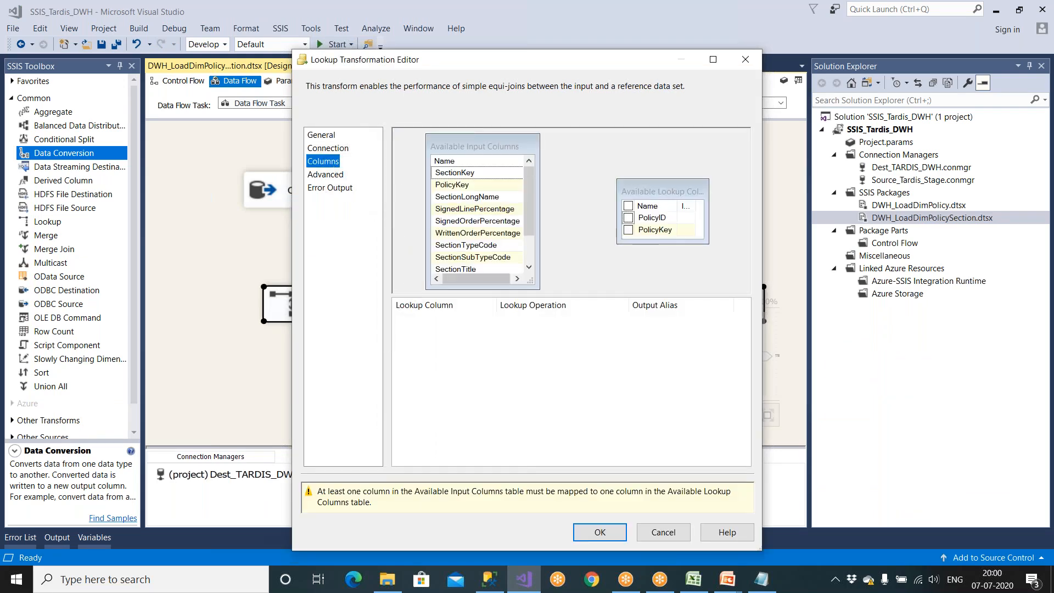
click(713, 60)
click(173, 132)
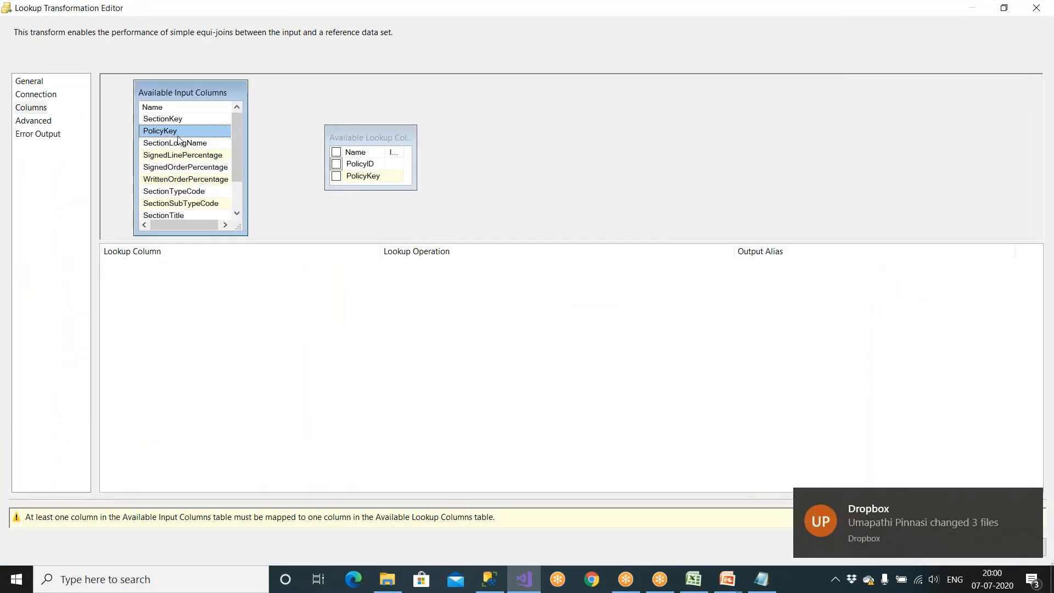
click(356, 176)
drag(371, 137, 470, 106)
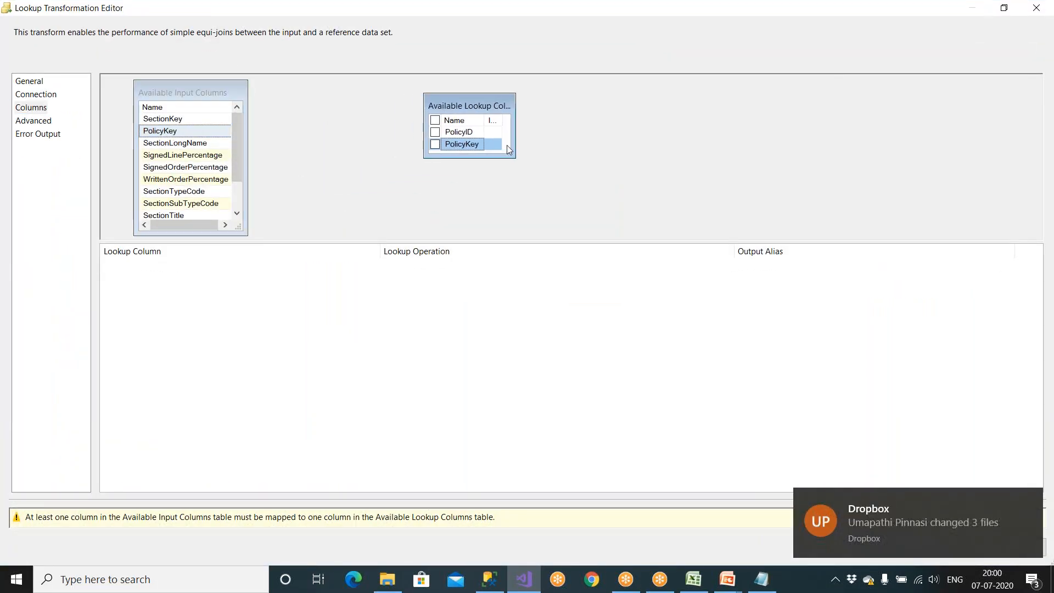
drag(513, 156, 624, 212)
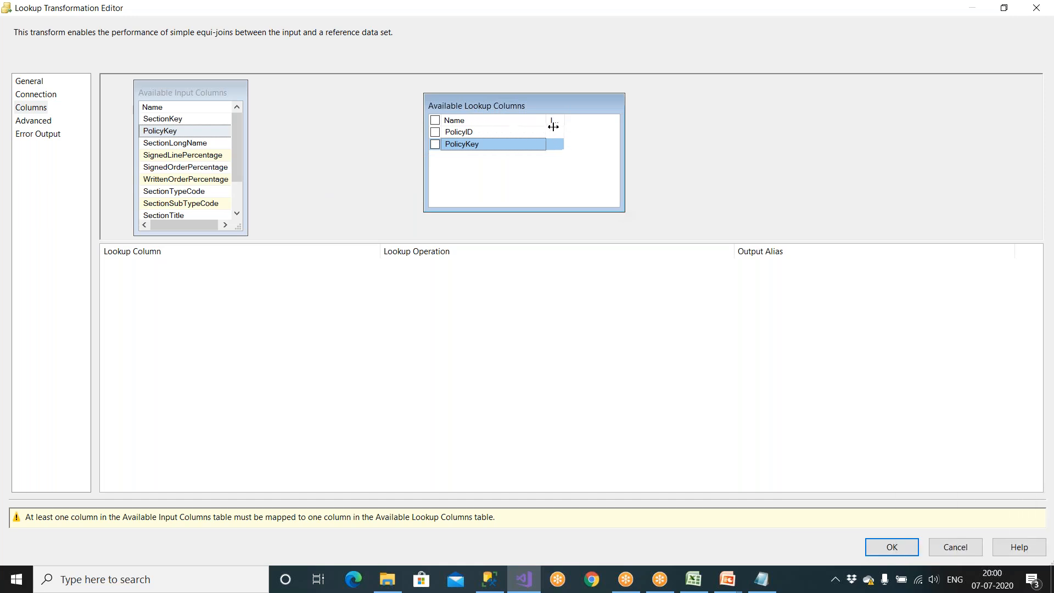
scroll(238, 171, down, 2)
click(199, 203)
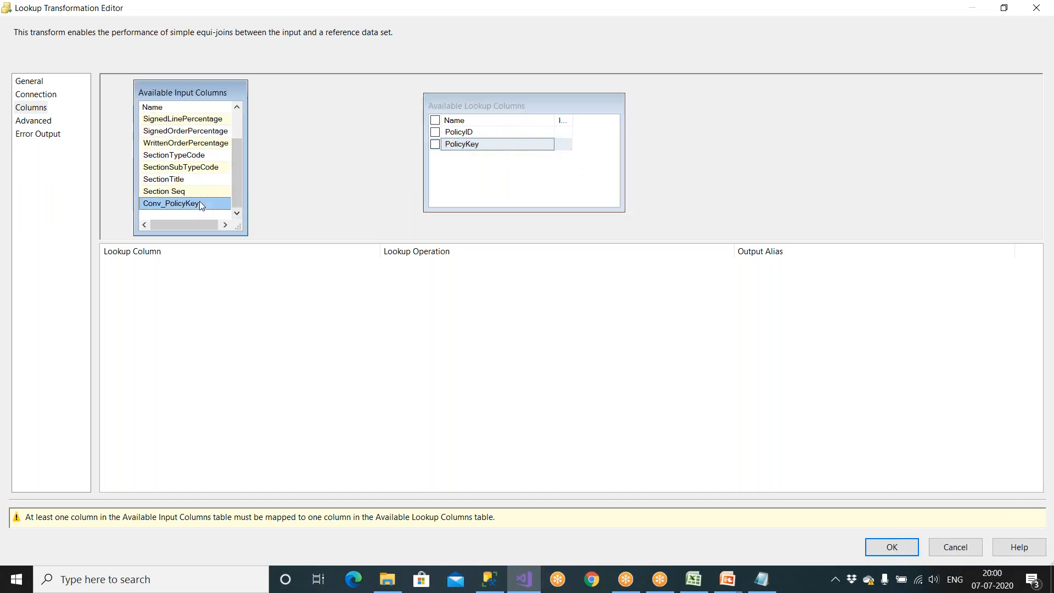
drag(209, 207, 461, 145)
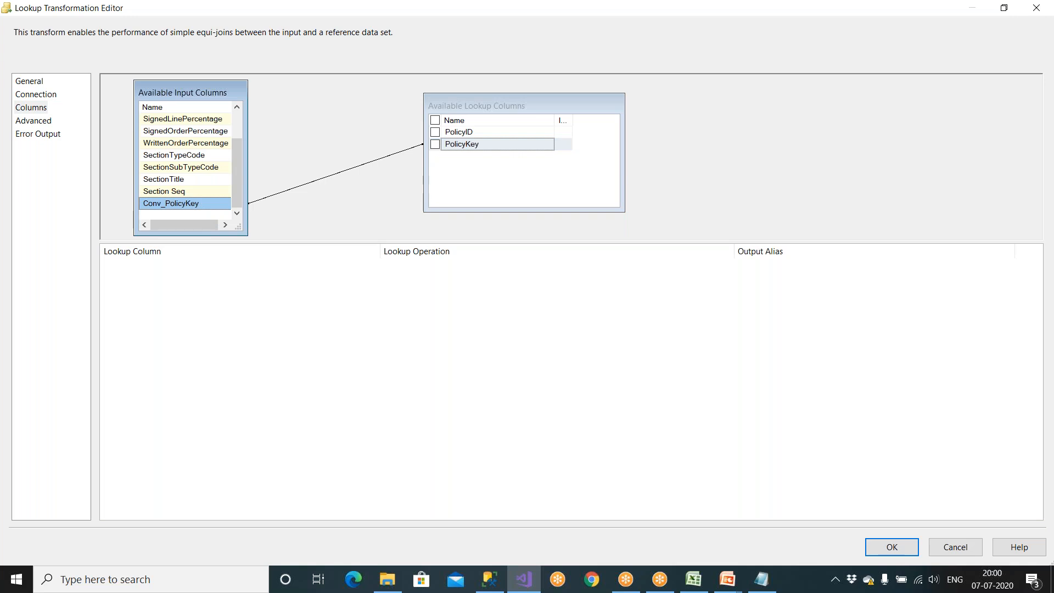
Return PolicyID from the Lookup as a new column with output alias PolicyID_lkp and accept the Lookup settings.
click(435, 132)
click(787, 268)
click(787, 267)
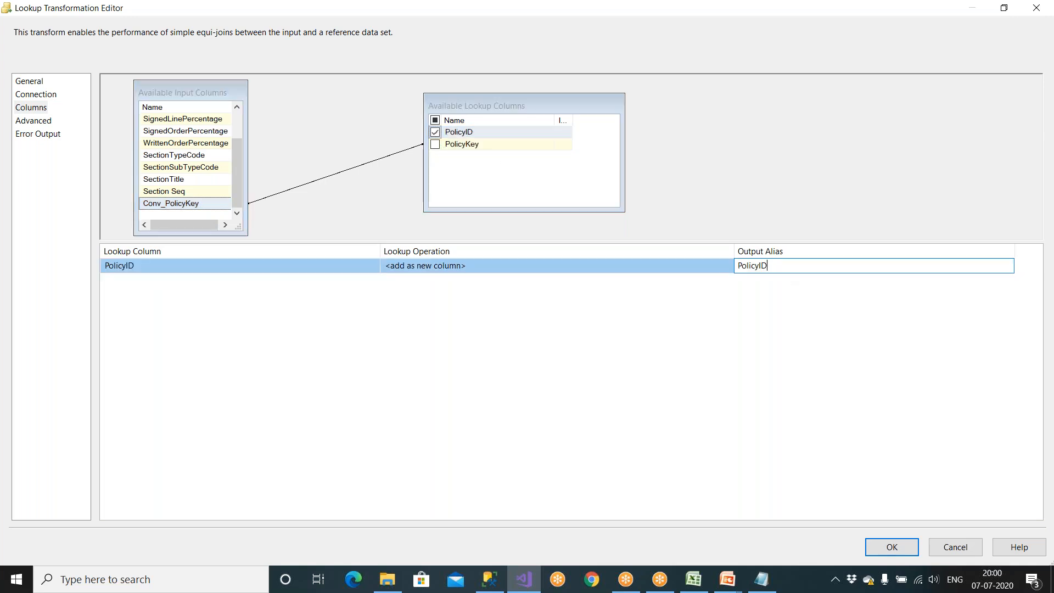
text(_lkp)
key(BackSpace)
key(BackSpace)
click(892, 544)
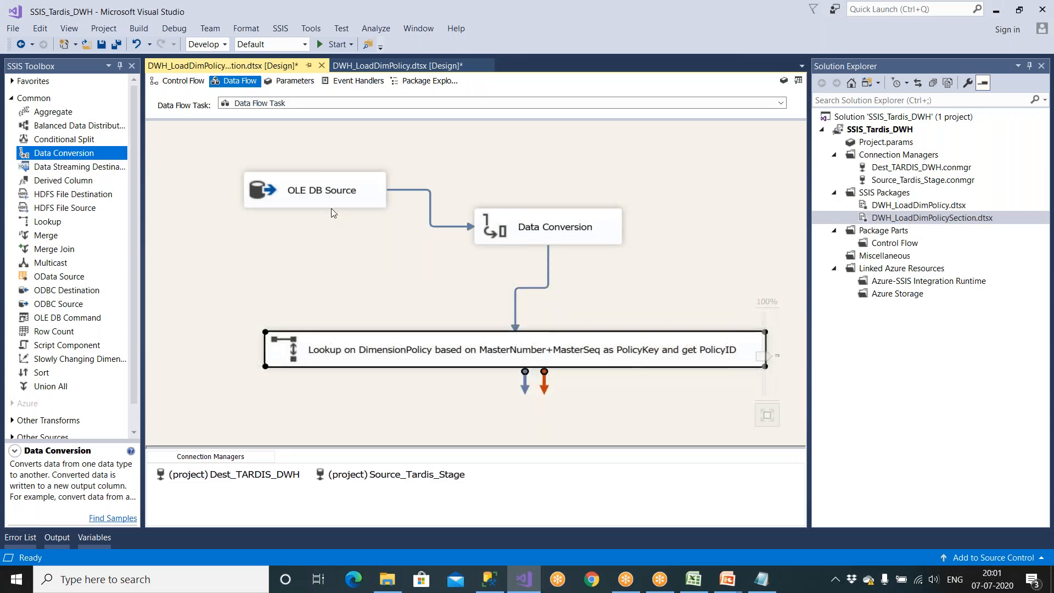
Rearrange the OLE DB Source and the Data Conversion so that they cascade down towards the Lookup.
drag(330, 195, 343, 169)
drag(543, 228, 409, 236)
click(520, 187)
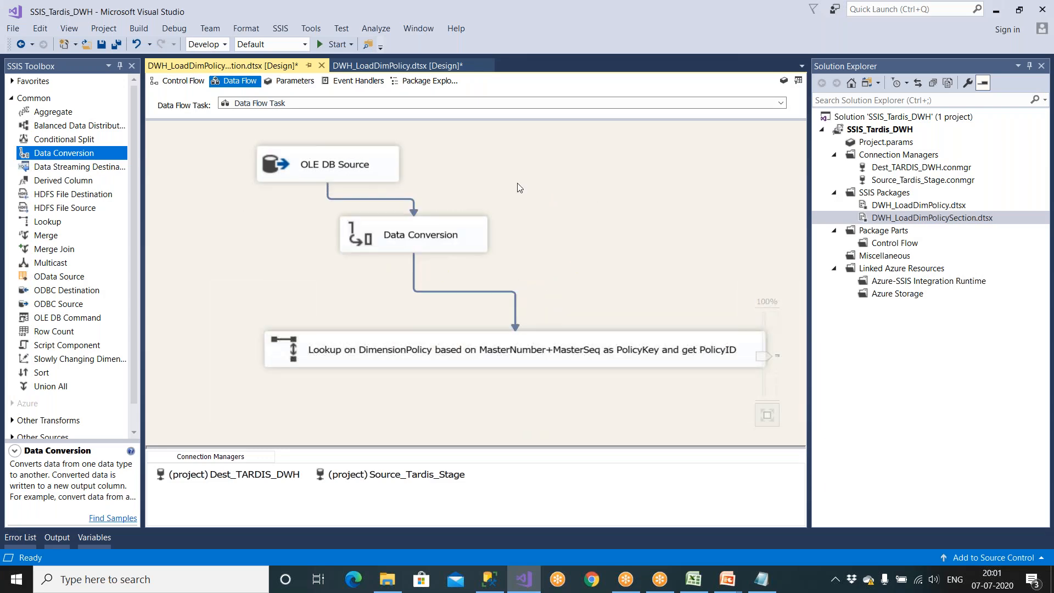
Recheck the Conv_PolicyKey alias and data type in the Data Conversion, and move the Lookup slightly closer beneath it.
double_click(426, 235)
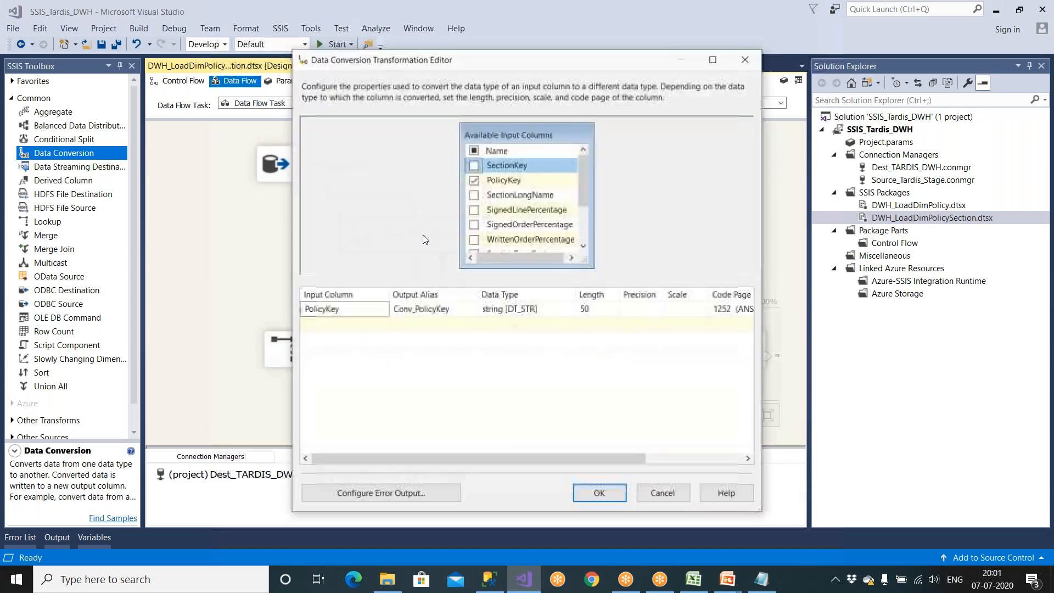
drag(585, 260, 613, 272)
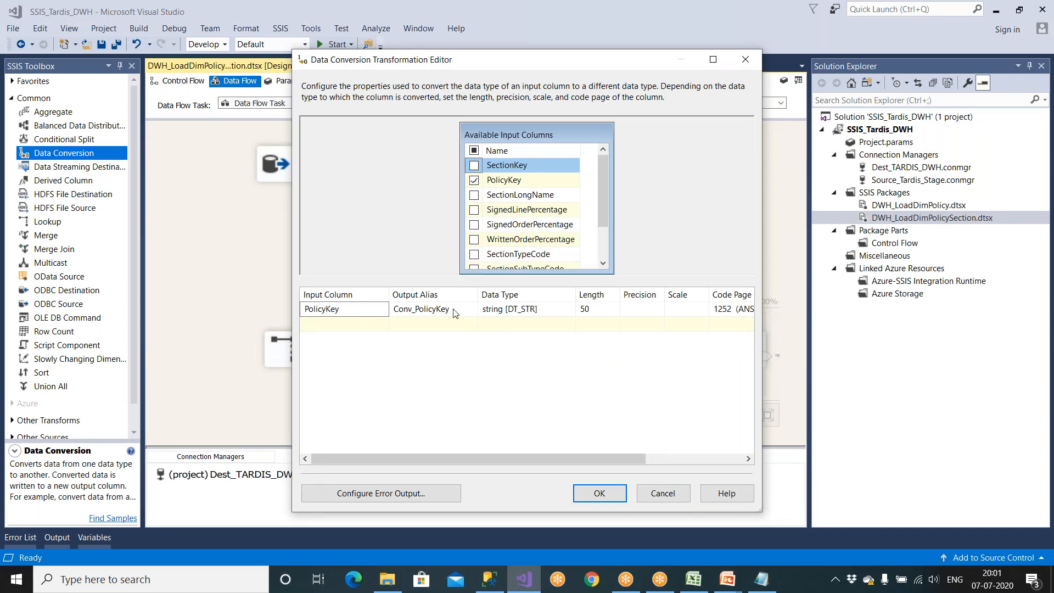
drag(416, 309, 375, 314)
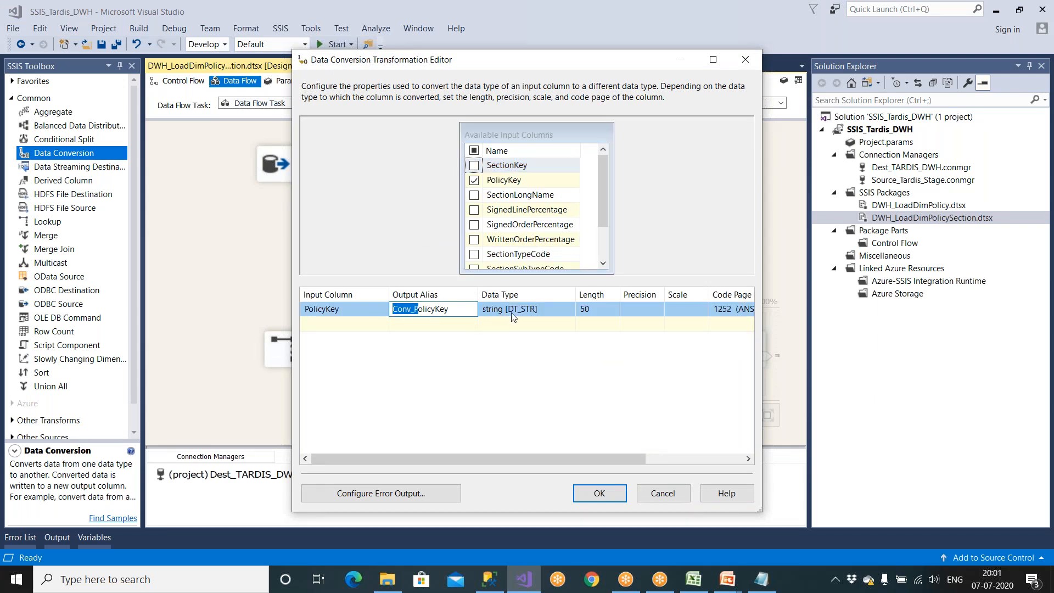
click(598, 492)
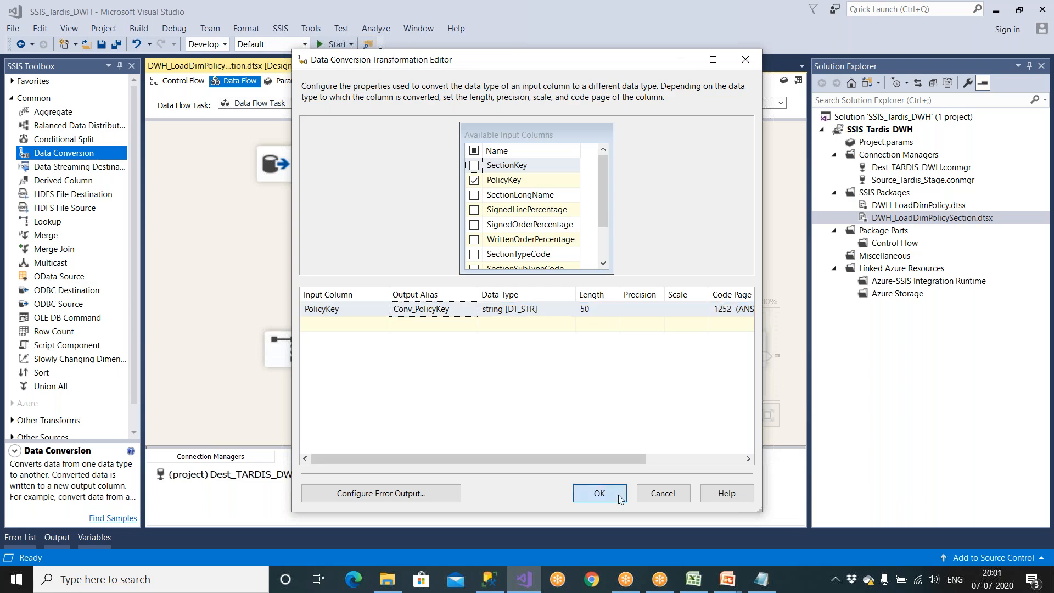
drag(640, 359, 629, 337)
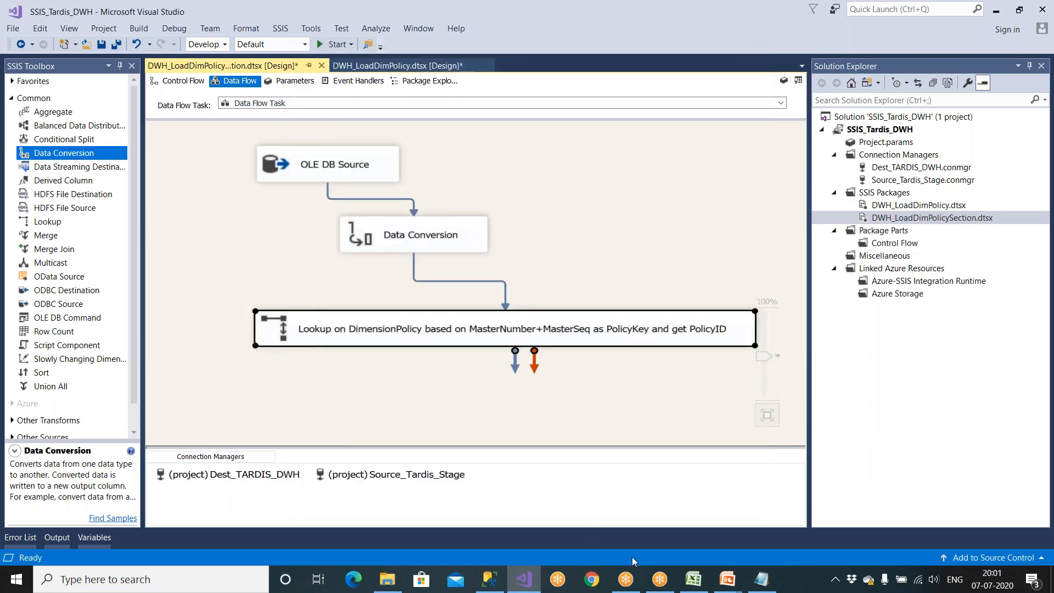
Switch to the ETL Mapping doc in Excel and read the SectionTypeID business rule on the DimPolicysection sheet.
click(693, 580)
drag(851, 222, 855, 280)
click(862, 388)
click(852, 314)
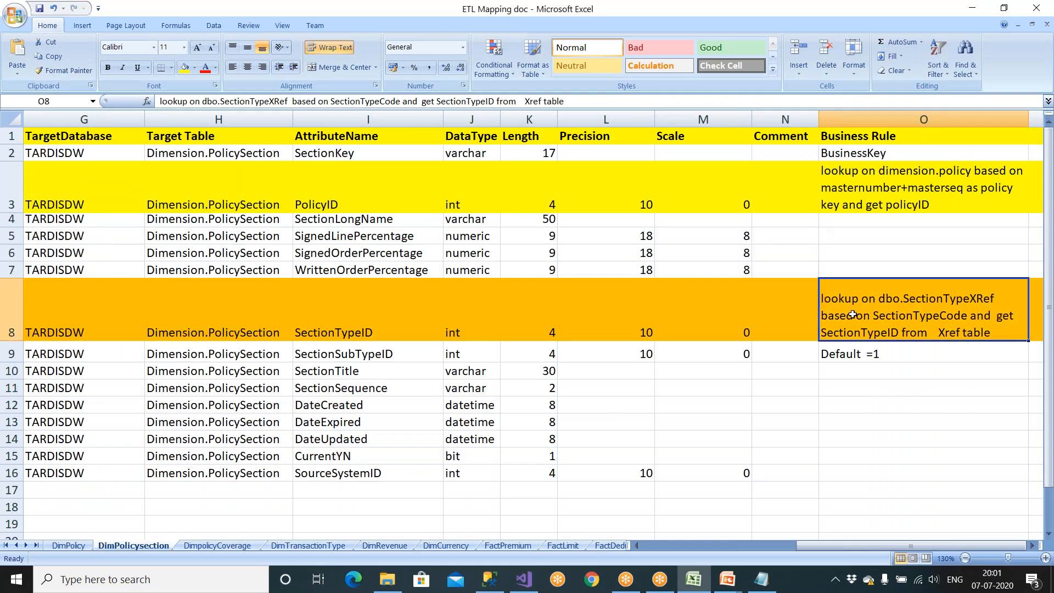
Copy the SectionTypeID business rule from the mapping sheet into Notepad, two lines below the DimensionPolicy lookup description.
right_click(853, 315)
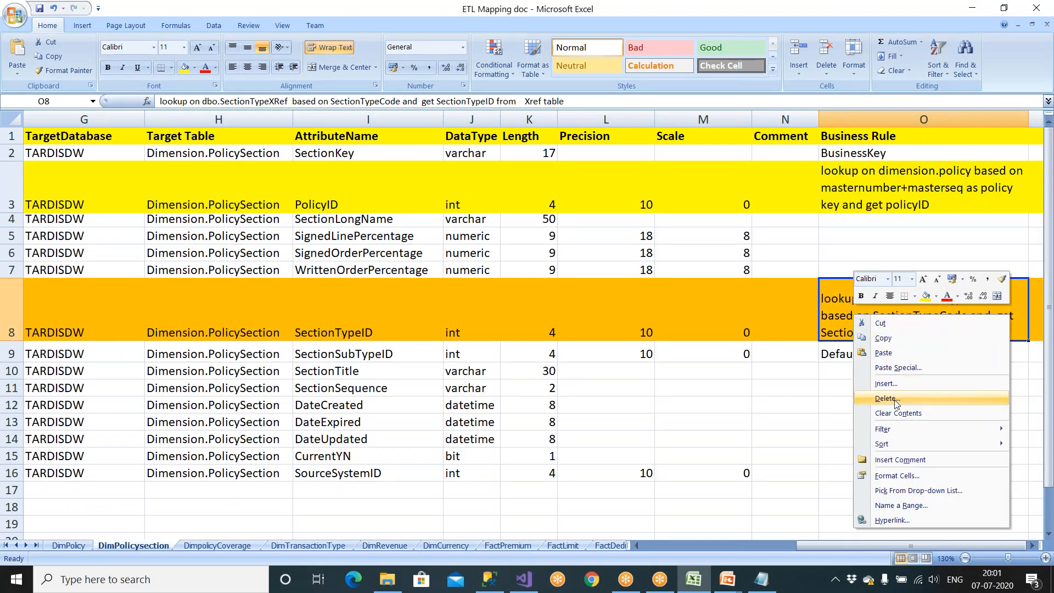
click(890, 338)
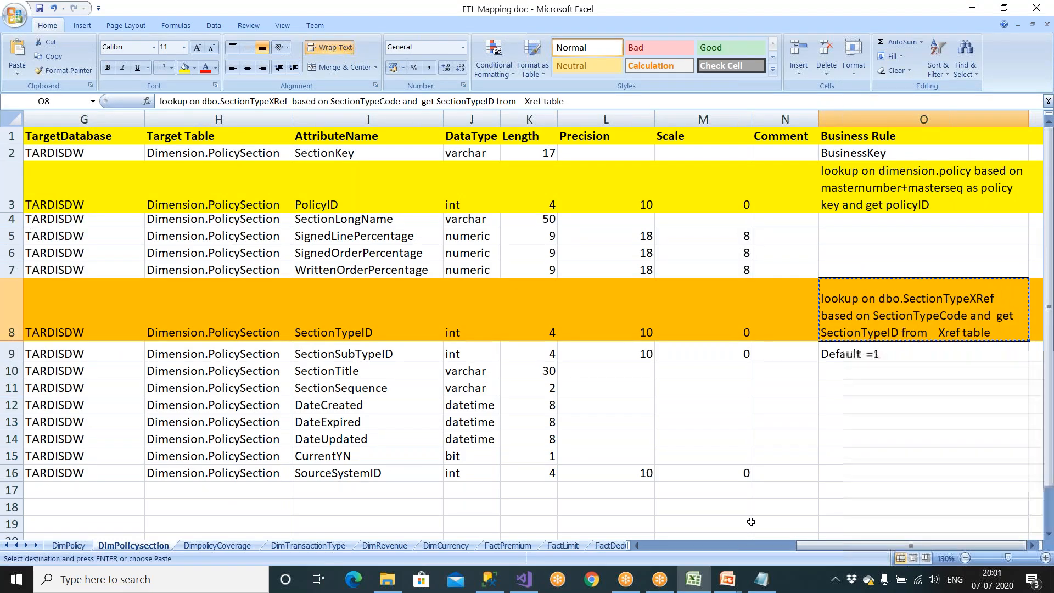
click(761, 579)
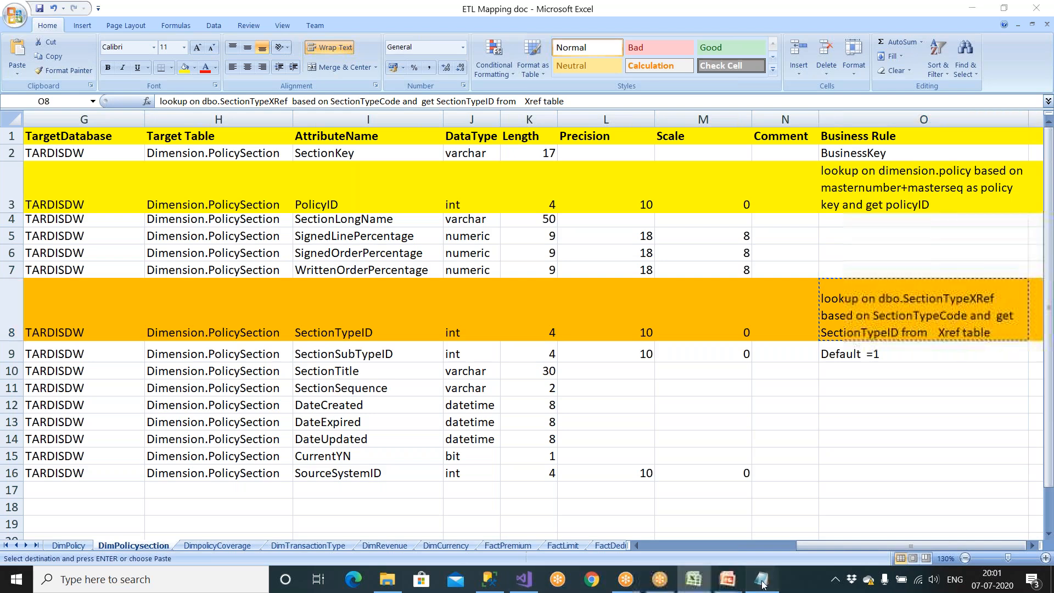
click(842, 150)
click(870, 130)
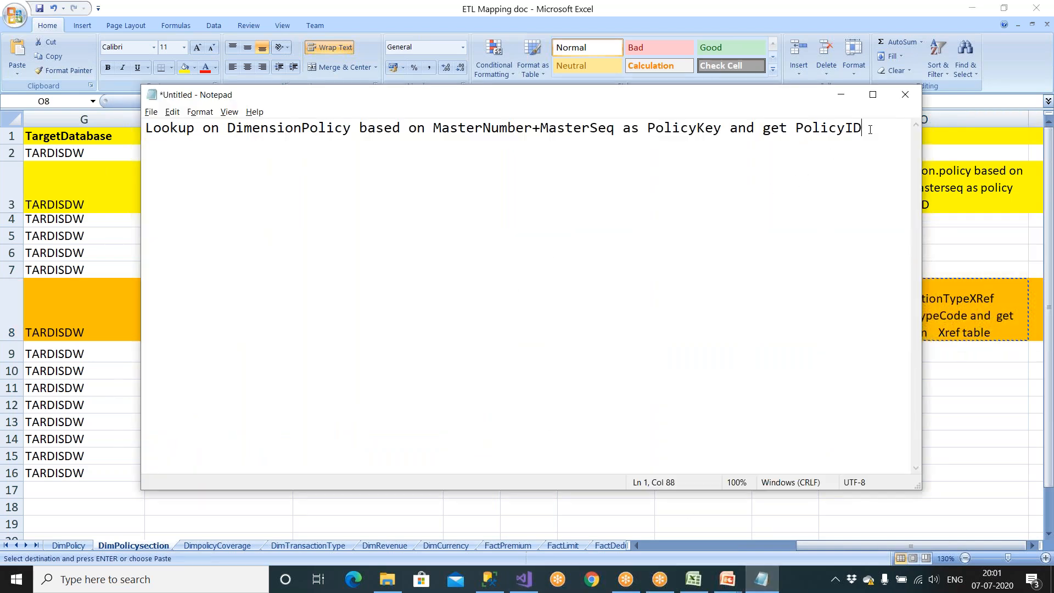
key(Return)
key(Return)
key(ctrl+v)
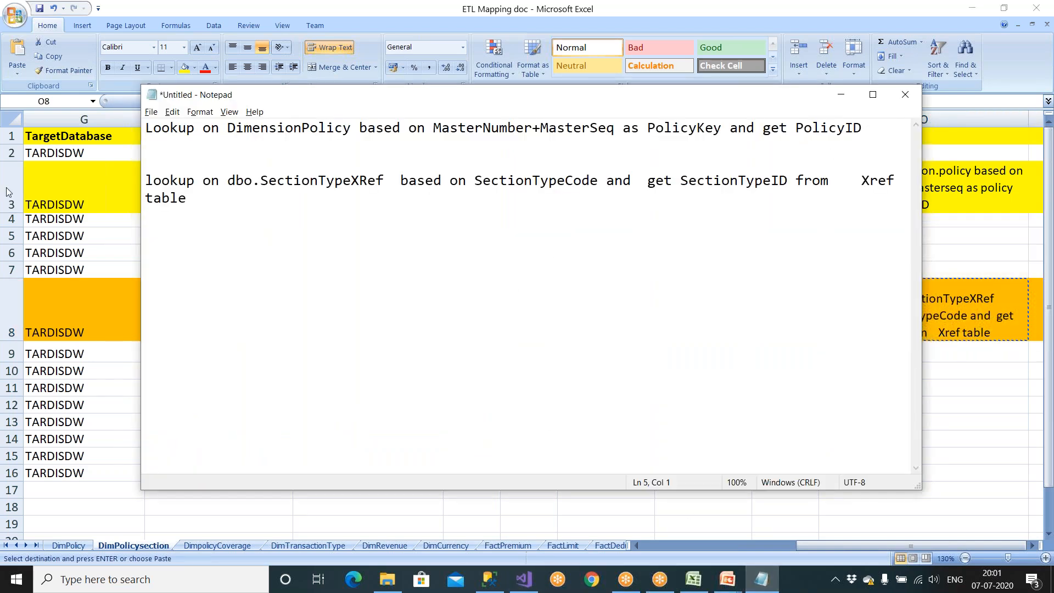
Capitalise "Lookup" and remove "dbo." in the pasted rule, then copy its text through "get SectionTypeID".
drag(146, 180, 155, 181)
text(L)
drag(236, 180, 368, 181)
click(263, 181)
key(BackSpace)
key(BackSpace)
key(BackSpace)
key(BackSpace)
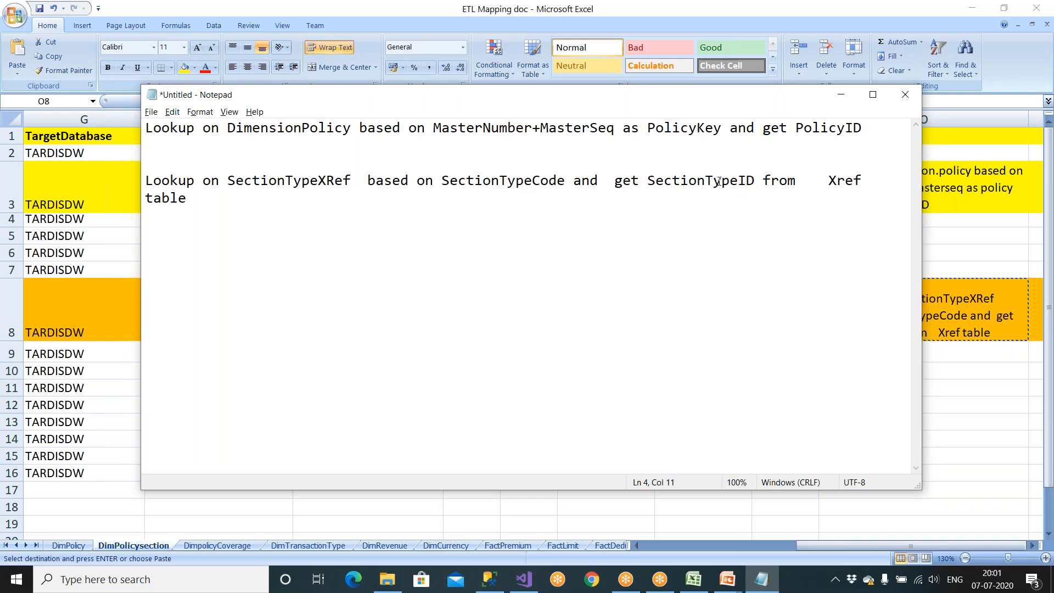
drag(146, 182, 754, 183)
key(ctrl+c)
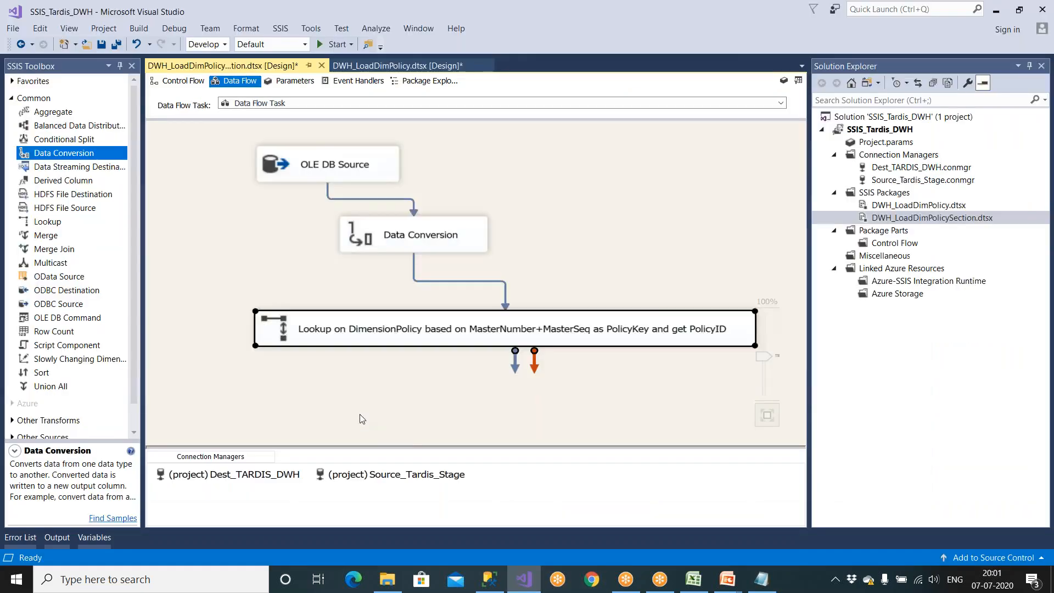
Switch to Visual Studio, add a second Lookup beneath the DimensionPolicy lookup, and connect it through the Lookup Match Output.
click(524, 580)
drag(54, 226, 409, 401)
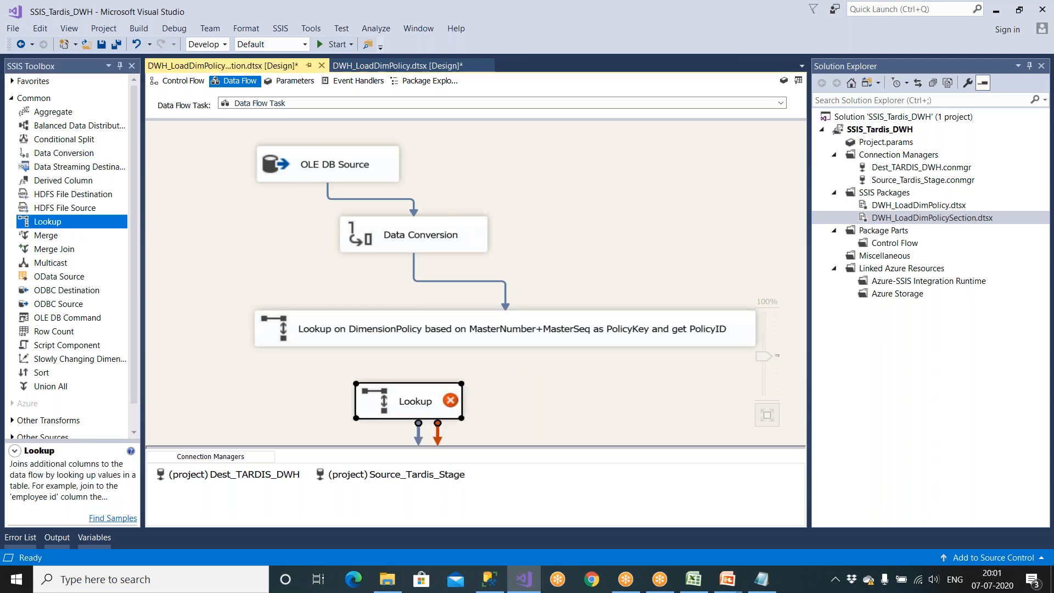
drag(515, 339, 420, 377)
click(449, 289)
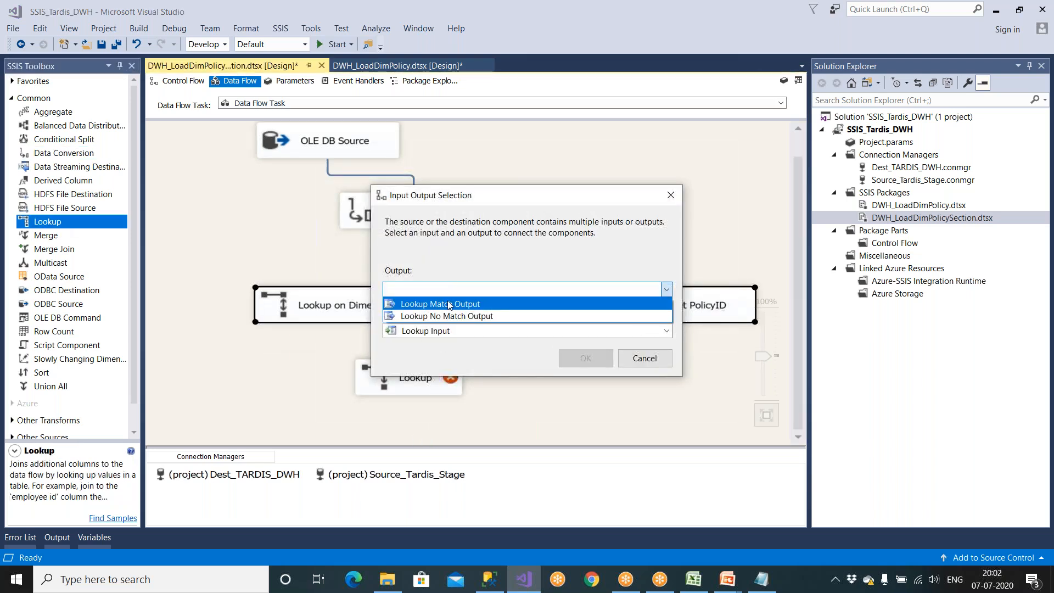
click(450, 301)
click(585, 358)
Rename the new Lookup with the copied text "Lookup on SectionTypeXRef based on SectionTypeCode and get SectionTypeID".
double_click(447, 382)
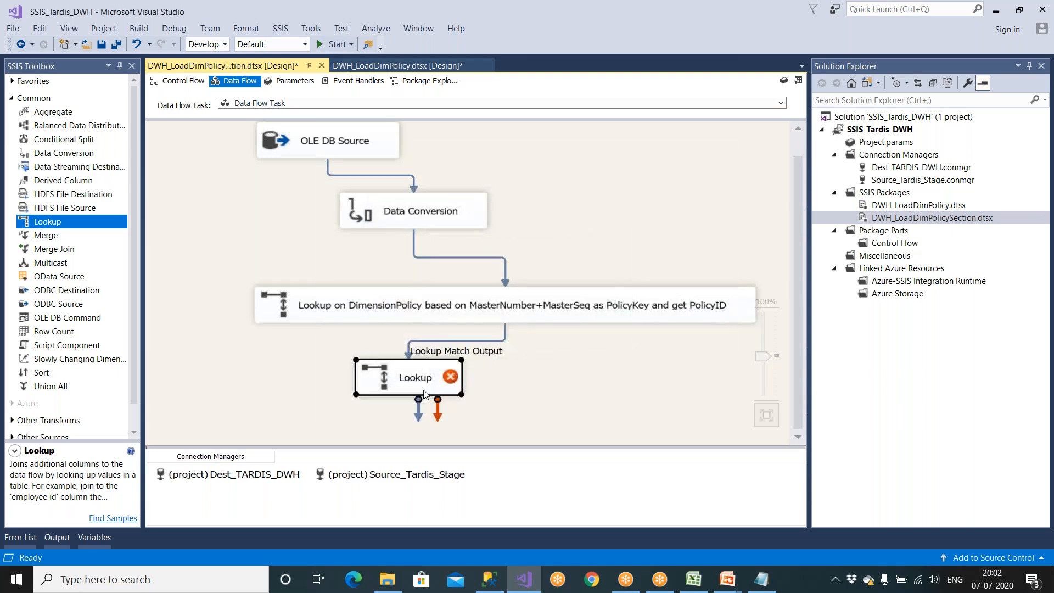
click(647, 494)
right_click(398, 372)
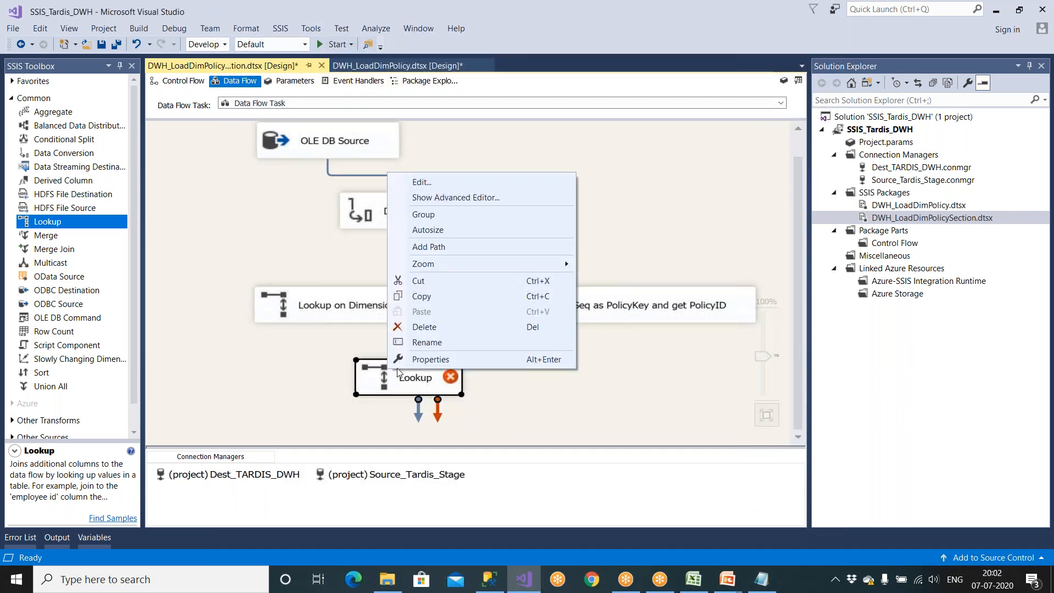
click(418, 343)
key(ctrl+v)
key(Return)
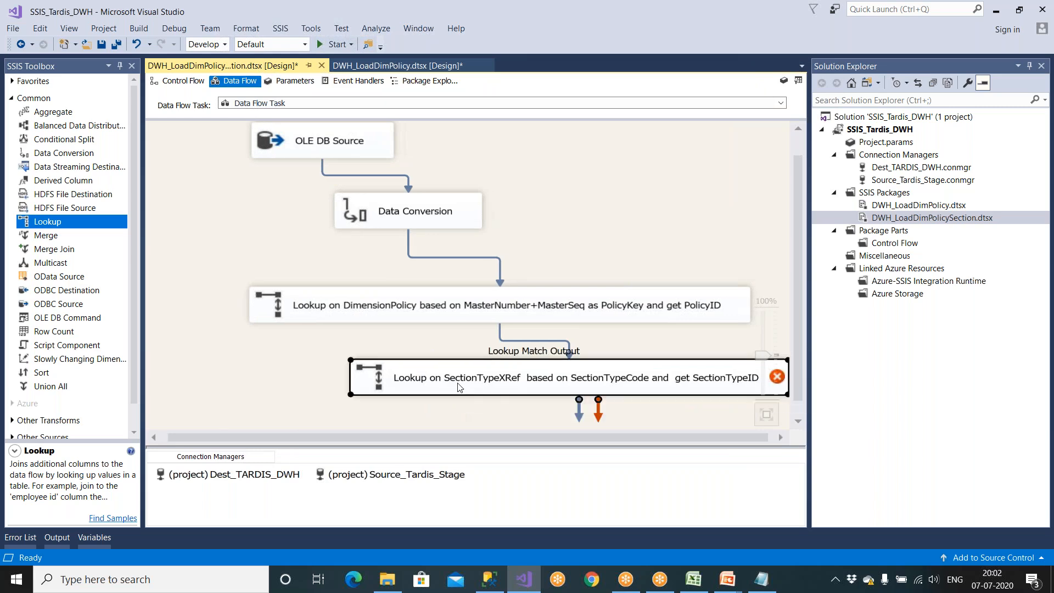
Set the SectionTypeXRef lookup to redirect rows with no matching entries to the no match output.
double_click(459, 384)
click(442, 310)
click(440, 357)
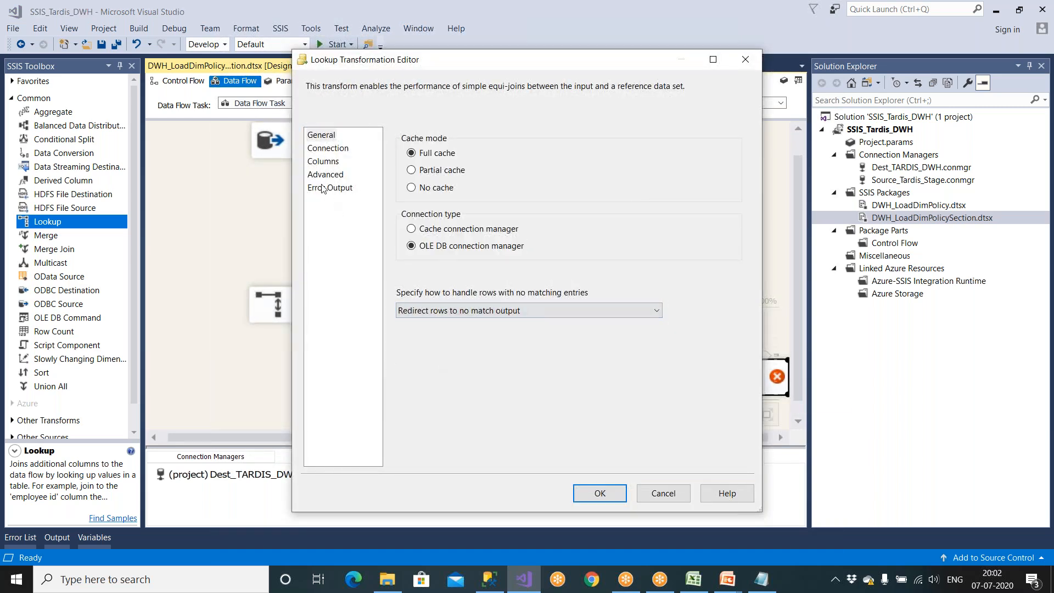
Check the table name in the Notepad rule and choose [dbo].[SectionTypeXRef] from Dest_TARDIS_DWH as the lookup's reference table.
click(324, 148)
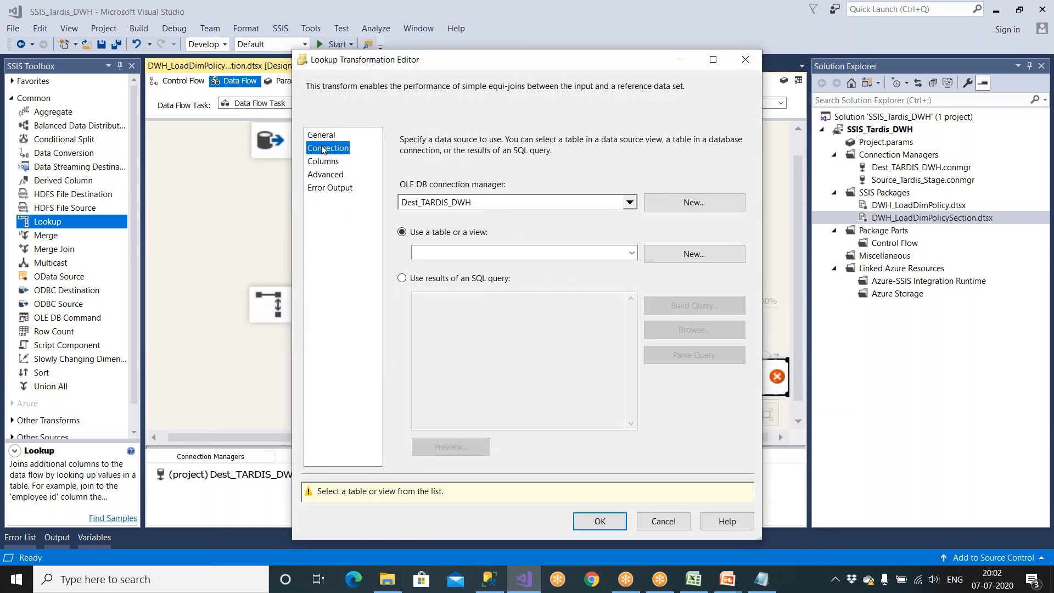
click(448, 253)
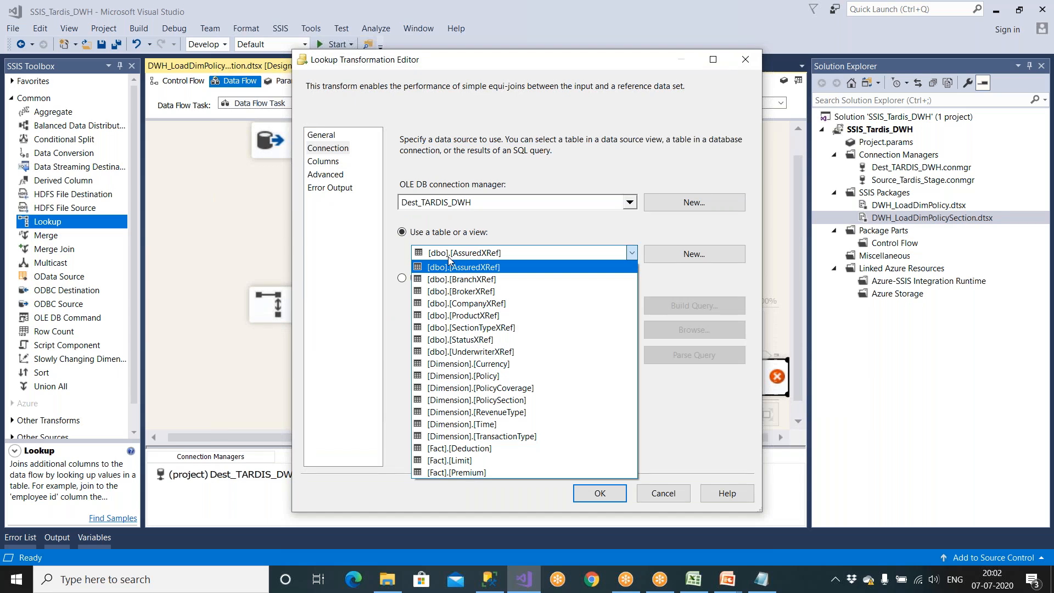
click(769, 585)
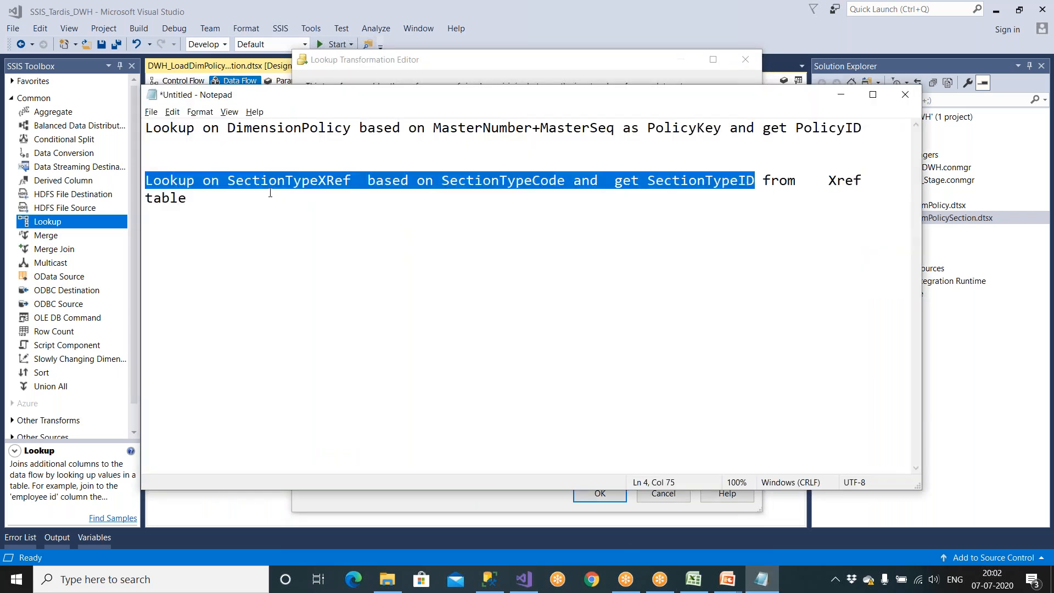
click(298, 213)
drag(261, 180, 335, 180)
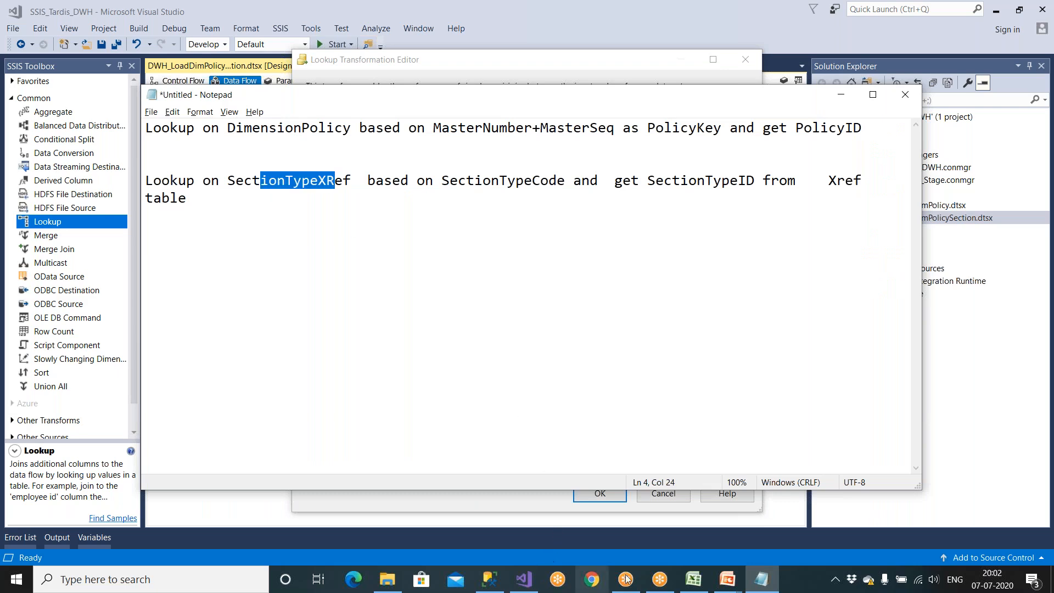
click(524, 585)
click(457, 254)
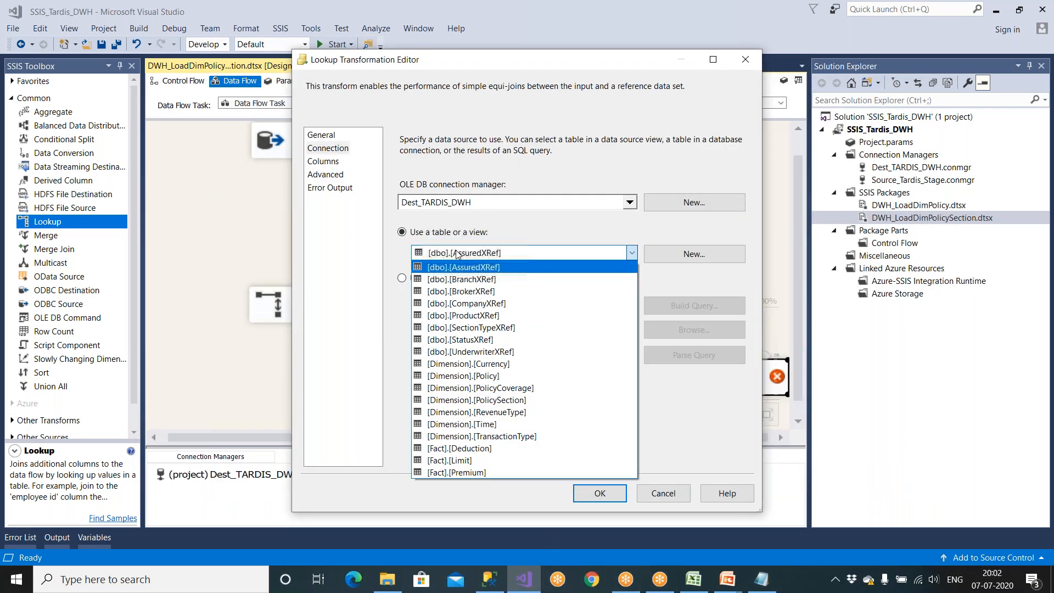
click(471, 328)
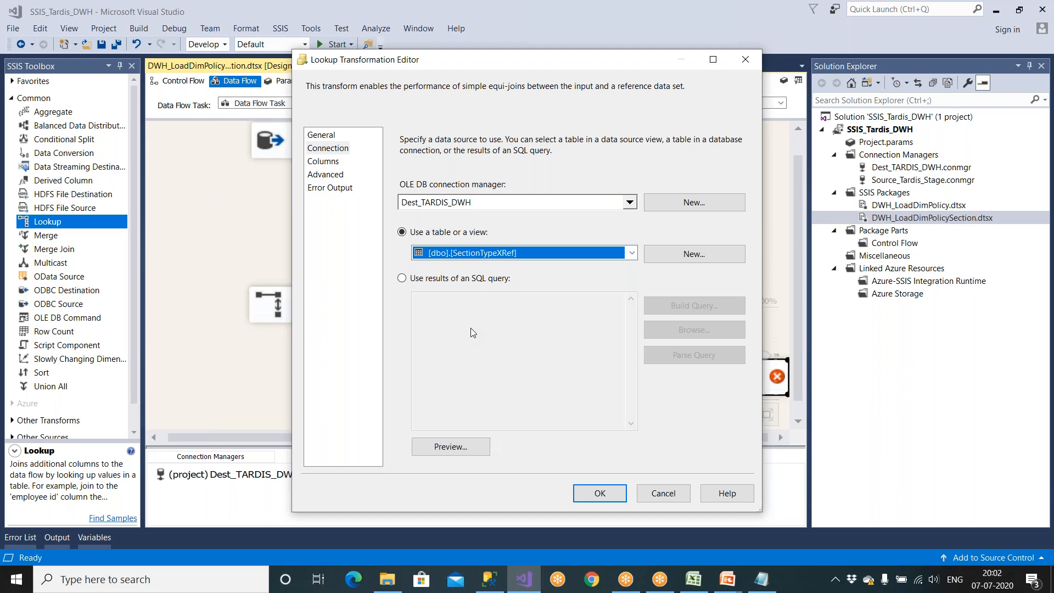
Recheck the key column in the Notepad rule and try to map the SectionTypeCode input column to the lookup column SectionTypeCode.
click(331, 163)
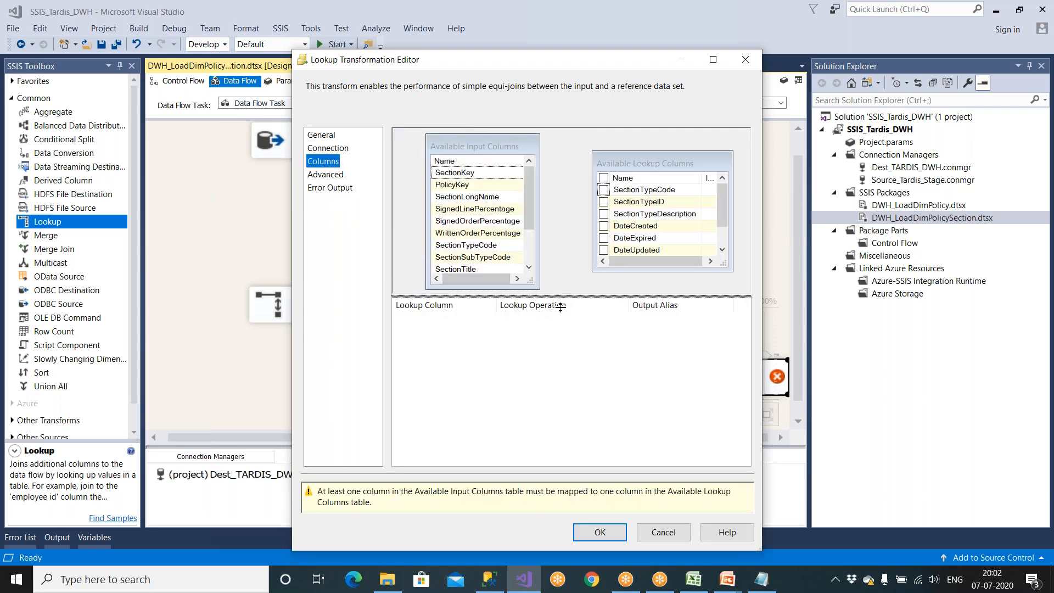
drag(561, 307, 561, 409)
drag(531, 281, 554, 376)
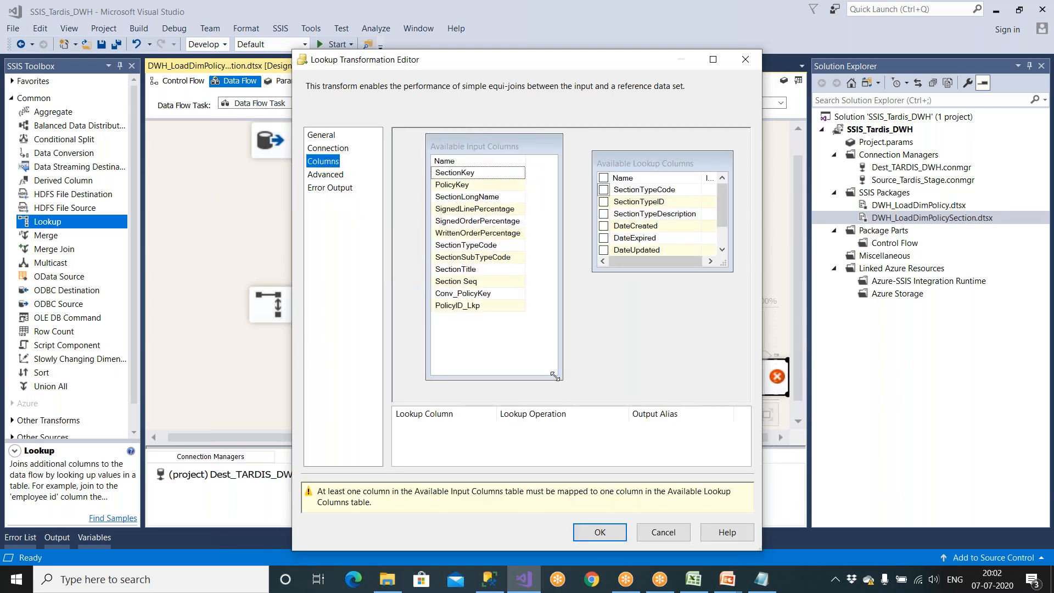
click(761, 580)
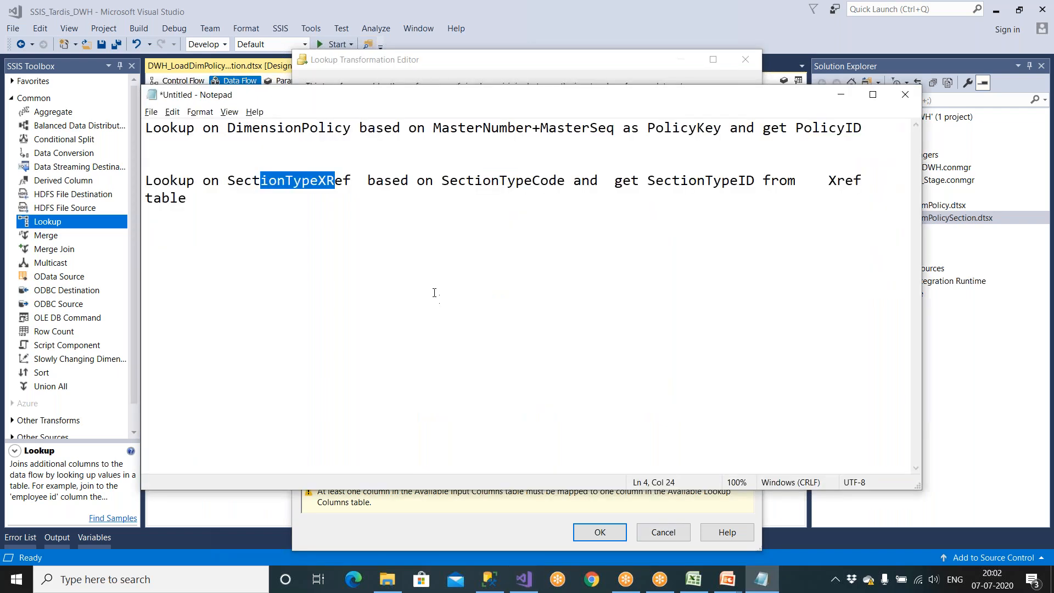
click(447, 200)
drag(449, 180, 561, 187)
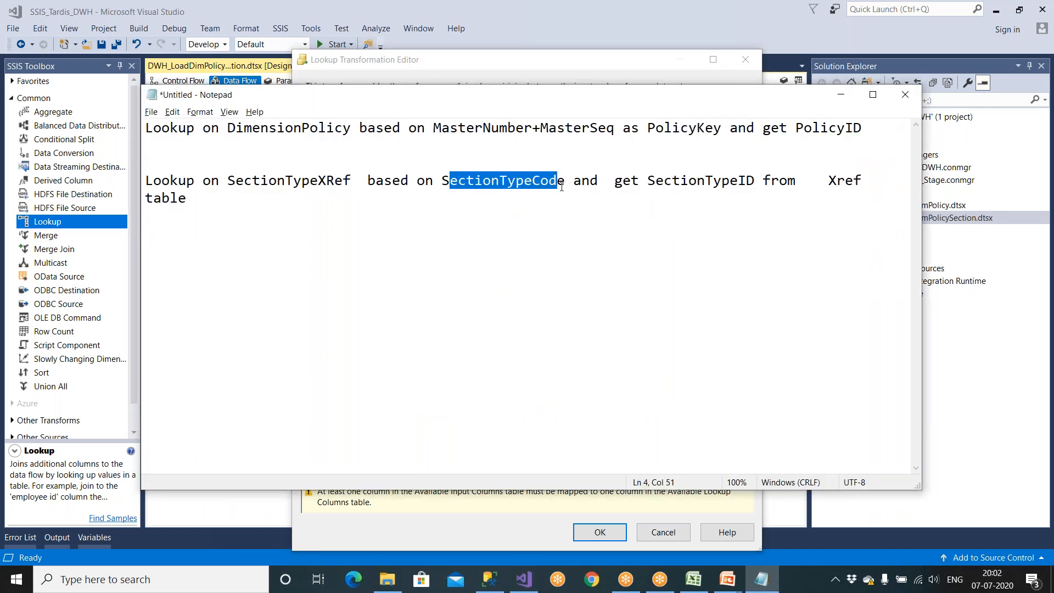
key(alt+Tab)
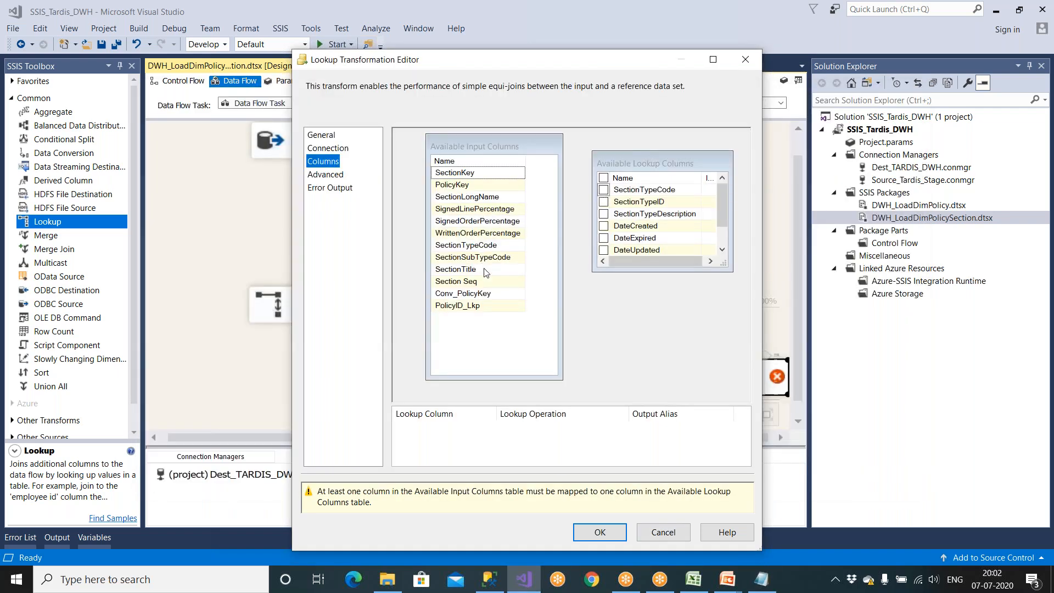
click(484, 246)
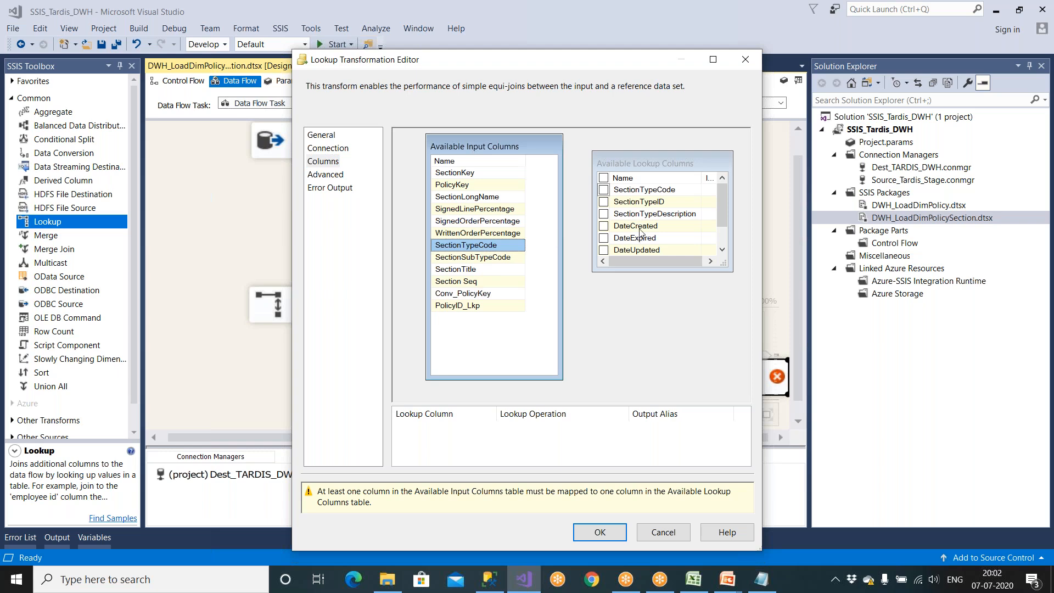
click(645, 190)
drag(499, 250, 635, 194)
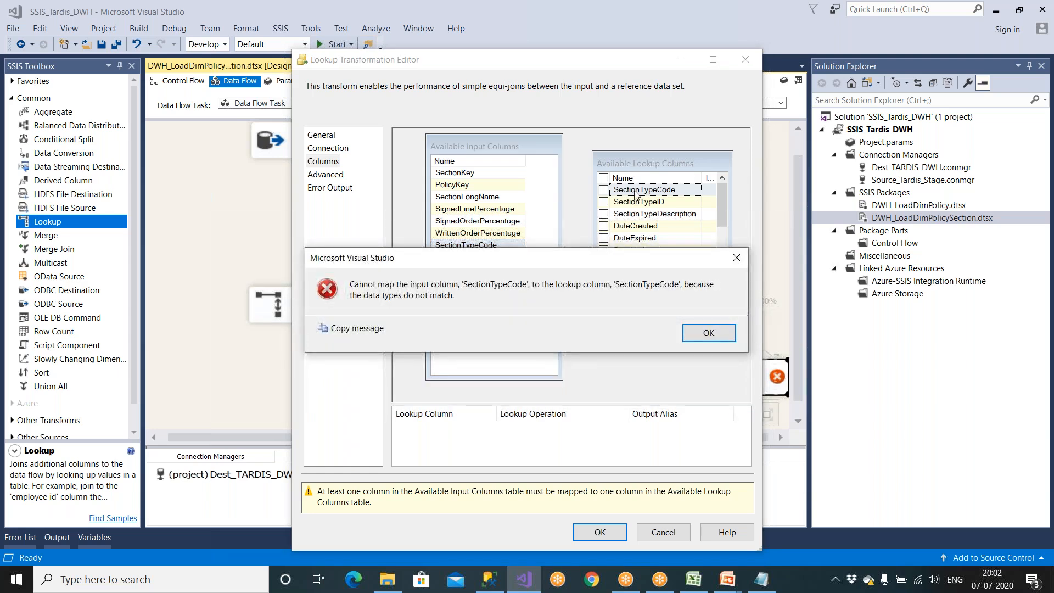
click(709, 332)
Compare the data types of the SectionTypeCode input and lookup columns, and leave the lookup without saving its settings.
mouse_move(481, 250)
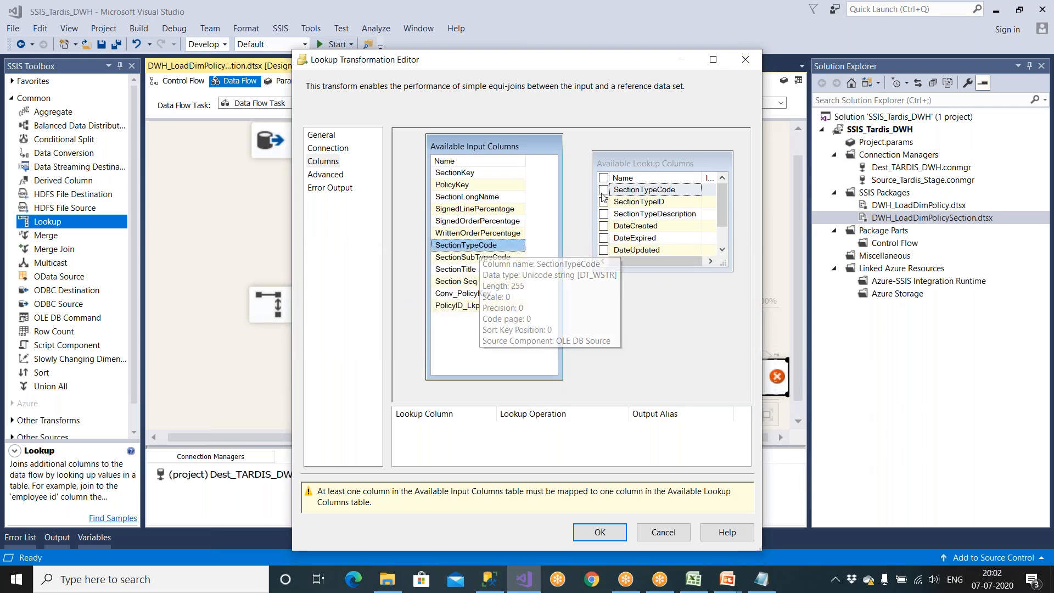
mouse_move(639, 192)
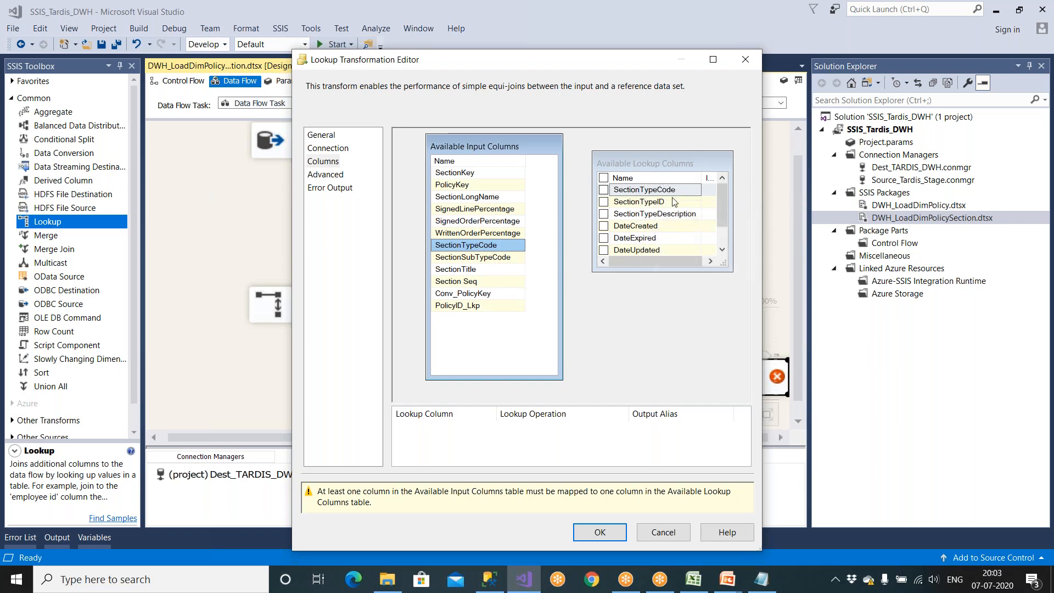
mouse_move(675, 198)
click(663, 532)
Open the Data Conversion at full size and add SectionTypeCode to the columns it converts.
double_click(454, 217)
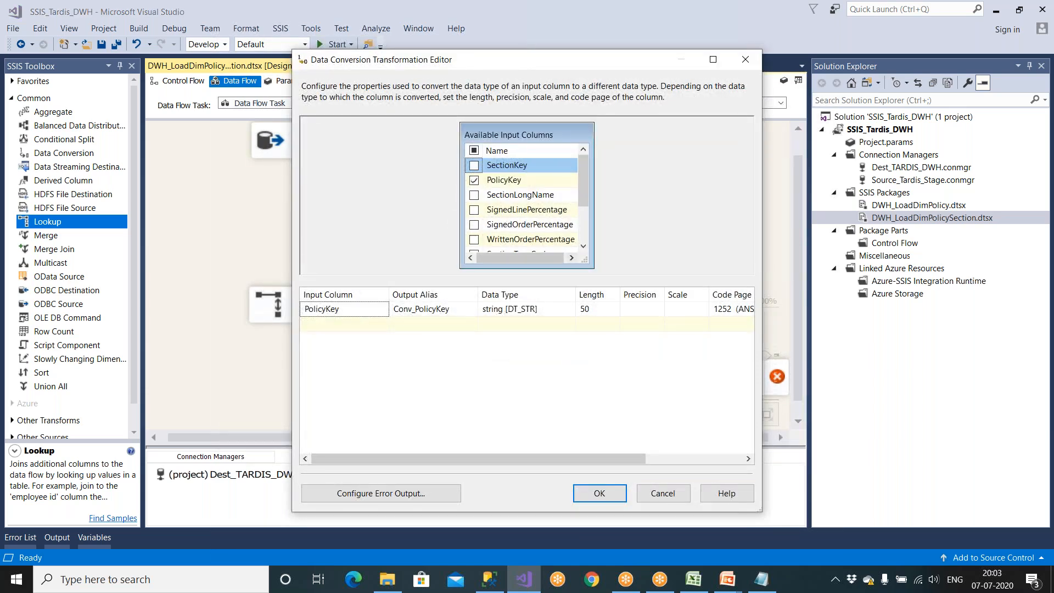
click(713, 59)
drag(294, 149, 292, 139)
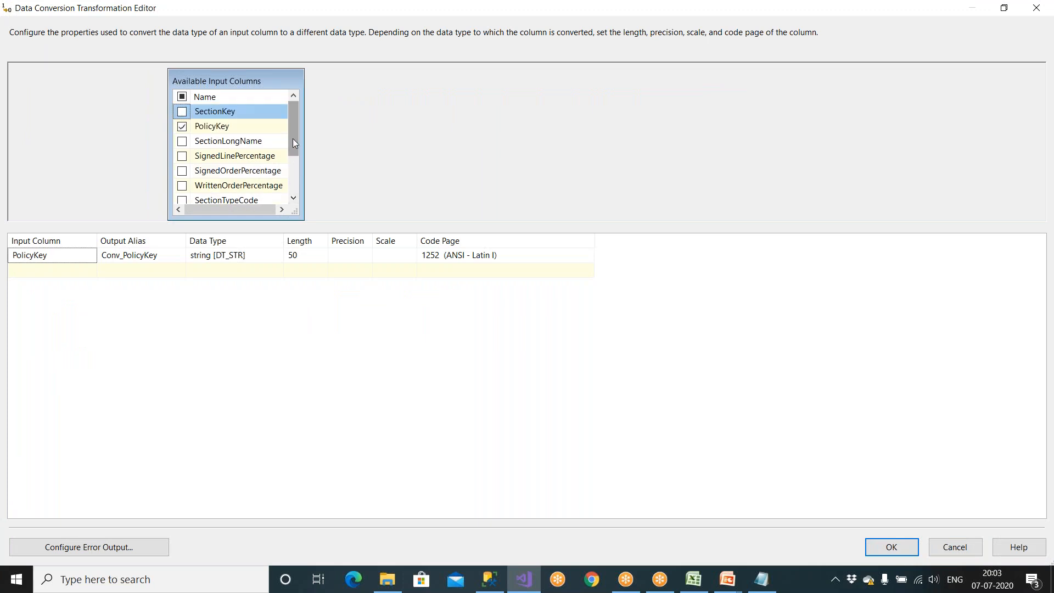
click(294, 198)
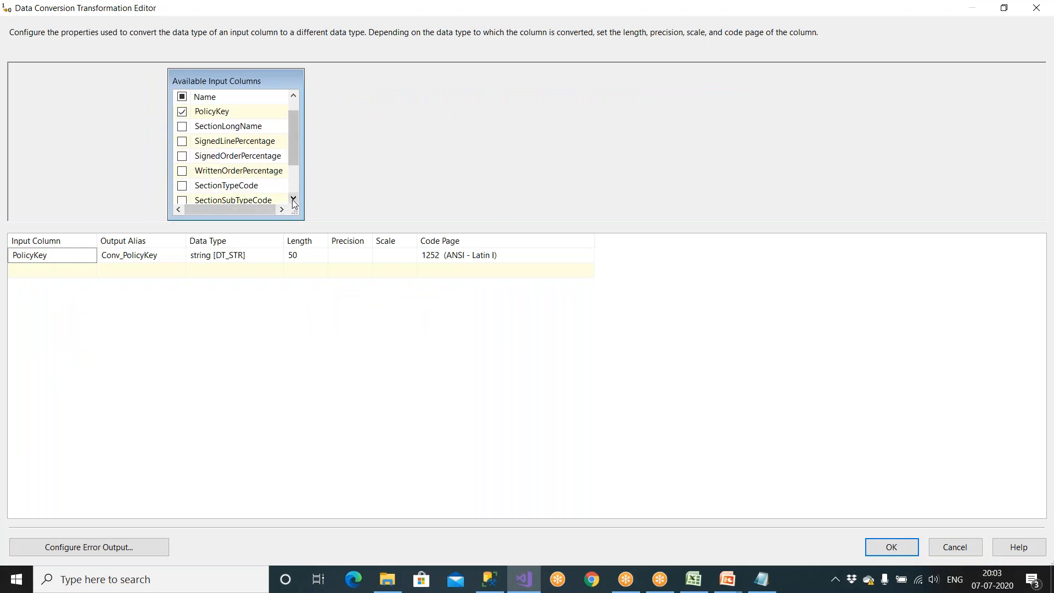
click(260, 187)
click(183, 185)
Change the output alias of the converted SectionTypeCode column to Conv_SectionTypeCode.
click(137, 281)
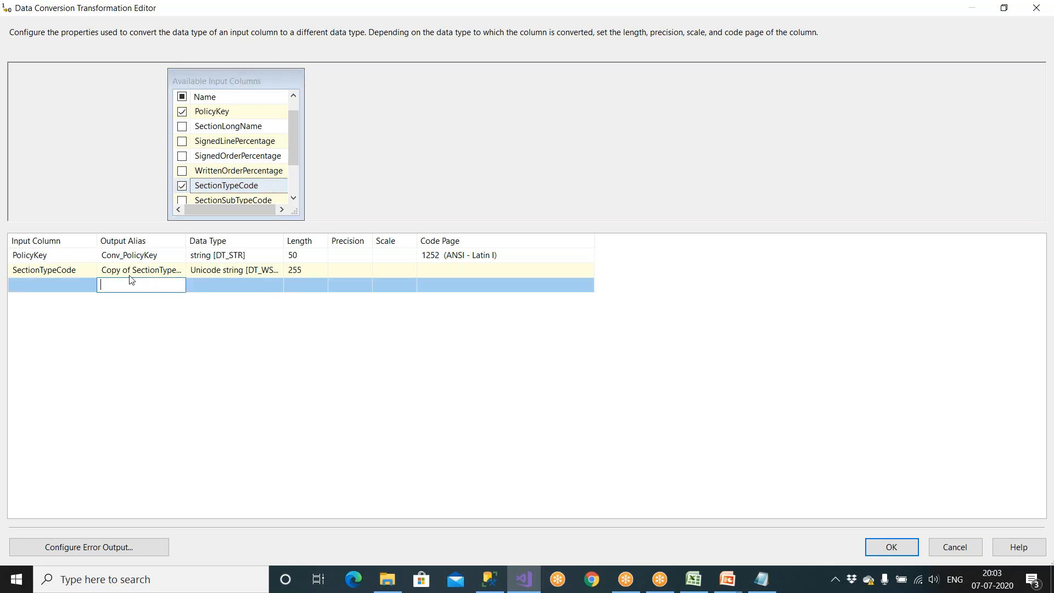
click(132, 269)
key(BackSpace)
key(BackSpace)
key(BackSpace)
key(BackSpace)
key(BackSpace)
key(BackSpace)
key(BackSpace)
key(BackSpace)
text(Conv_)
click(198, 323)
Convert SectionTypeCode to string [DT_STR] with length 50 and accept the Data Conversion settings.
drag(186, 240, 287, 239)
click(325, 272)
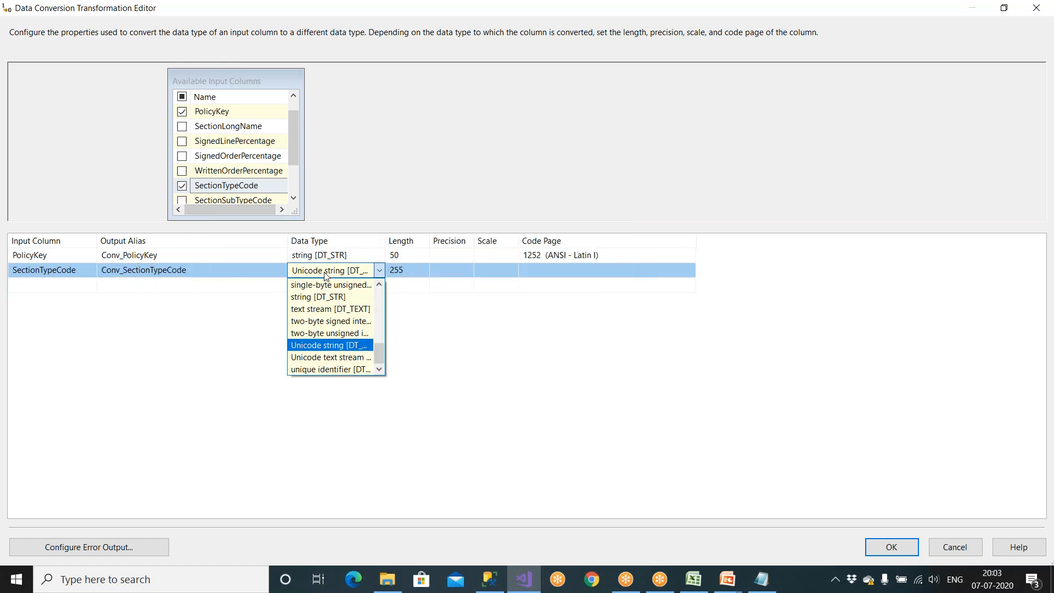
click(330, 297)
click(404, 272)
text(50)
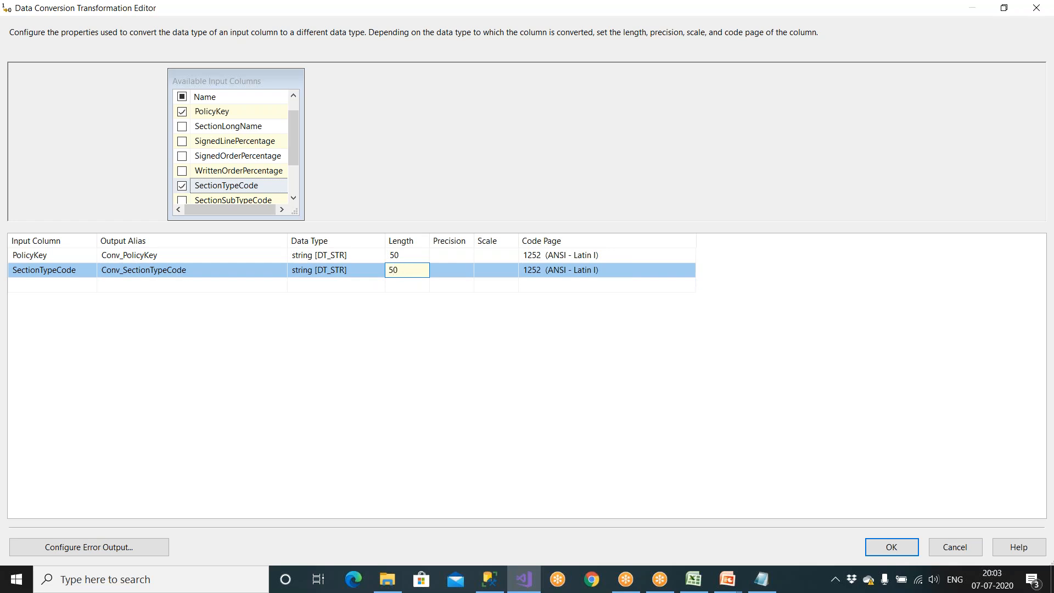
click(877, 548)
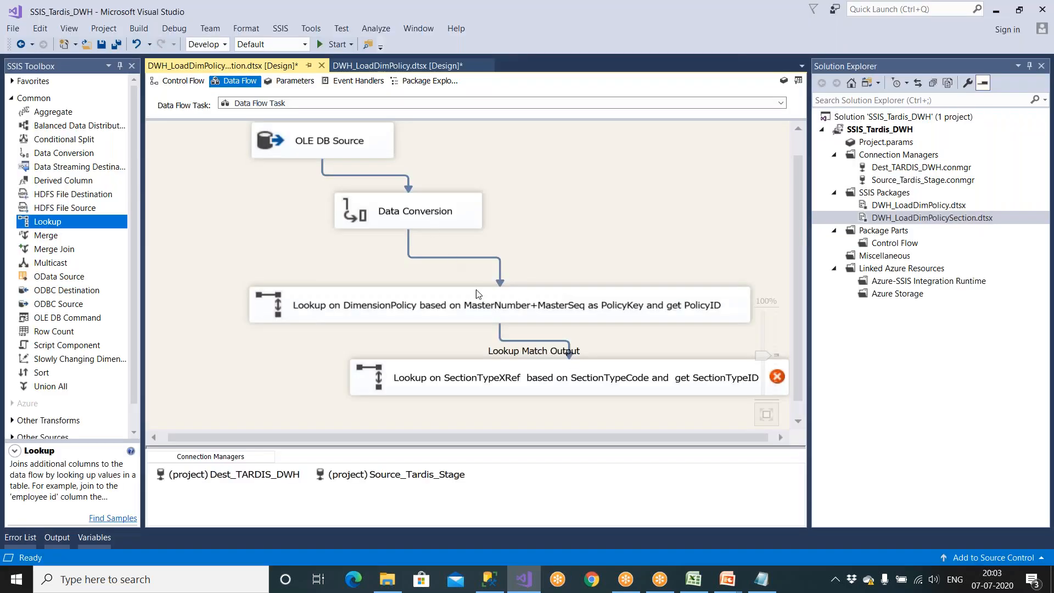
Open the SectionTypeXRef lookup and use the [dbo].[SectionTypeXRef] table as its reference data.
click(565, 385)
double_click(566, 383)
click(336, 148)
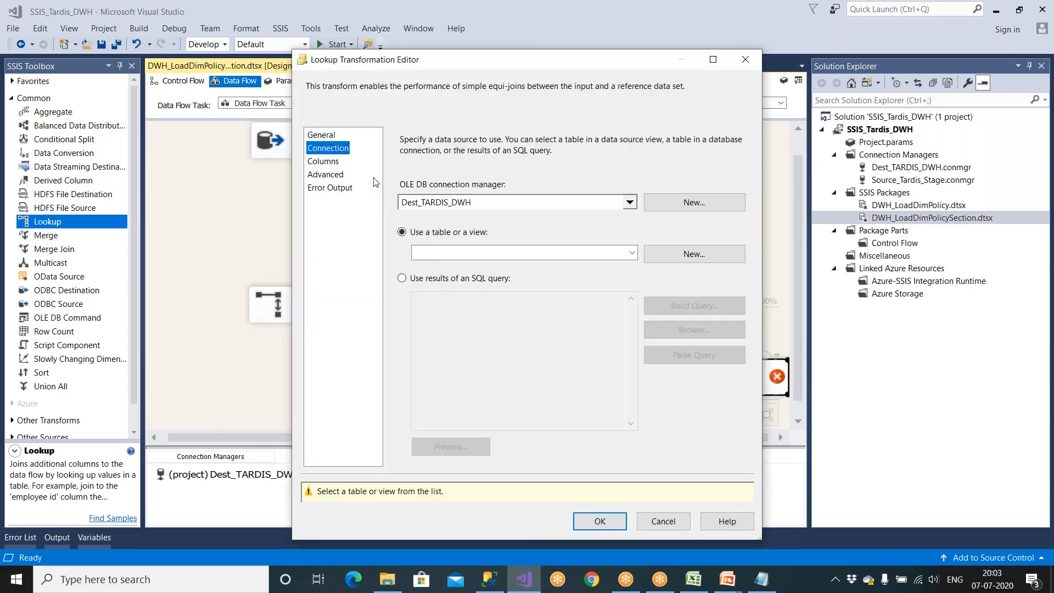
click(433, 254)
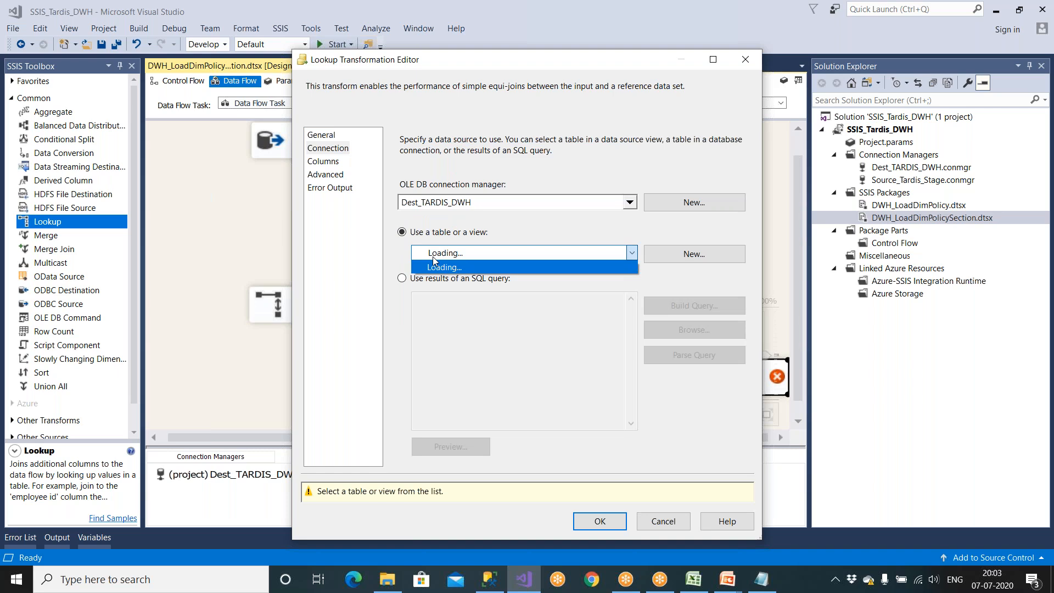
click(470, 332)
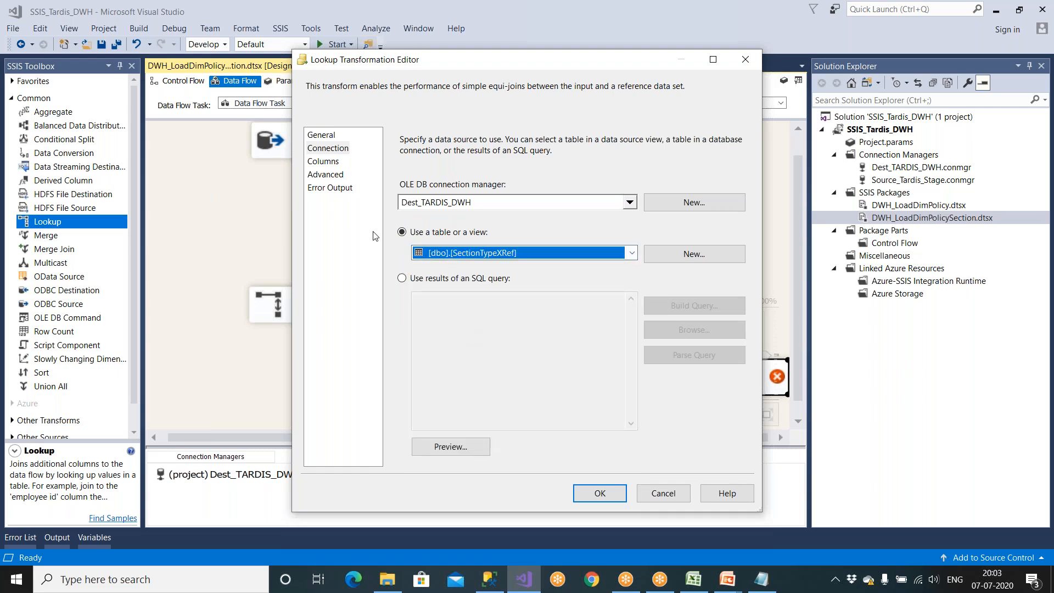
Map the Conv_SectionTypeCode input column to the SectionTypeCode lookup column, enlarging the editor and column lists to show them fully.
click(327, 162)
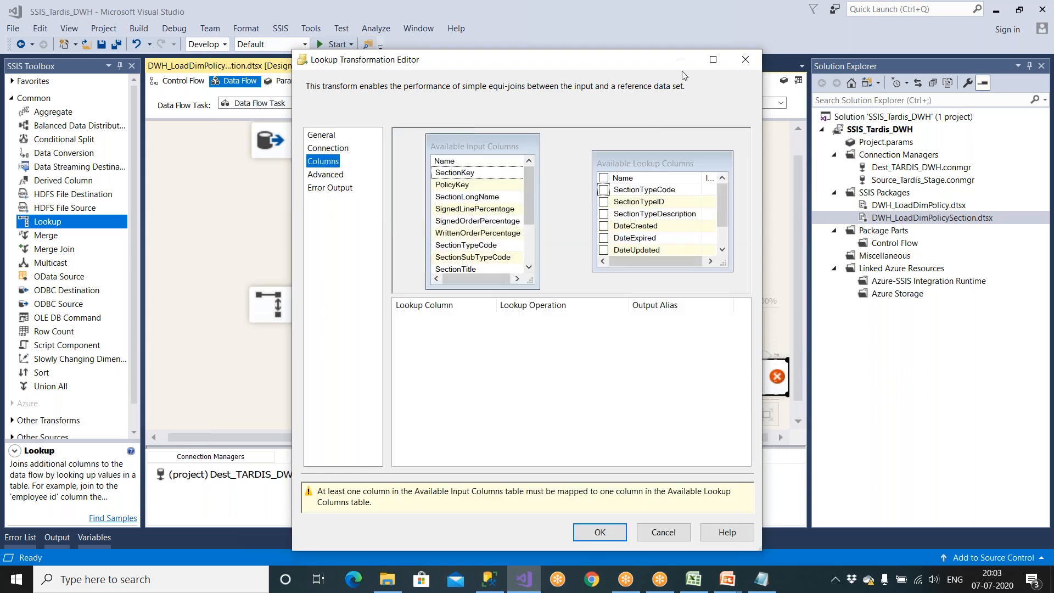
click(714, 61)
drag(504, 241, 501, 313)
drag(243, 233, 264, 311)
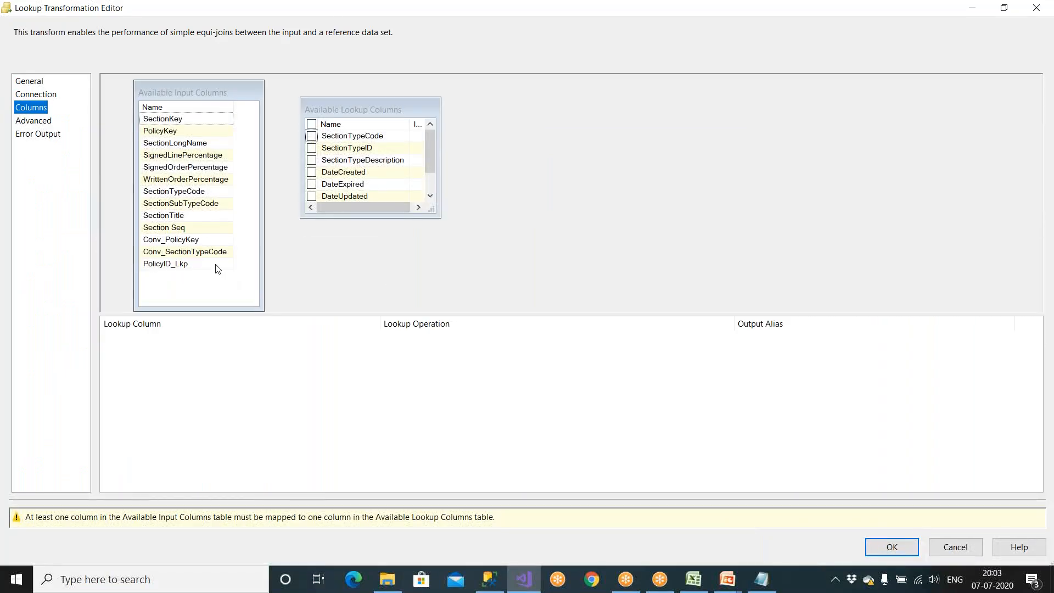
click(198, 255)
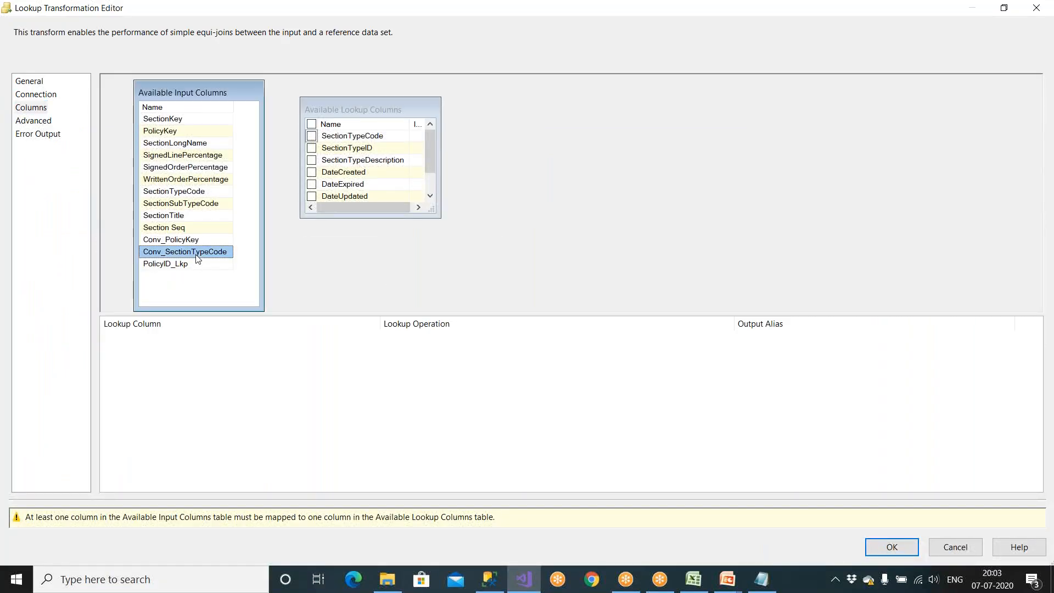
drag(437, 213, 497, 216)
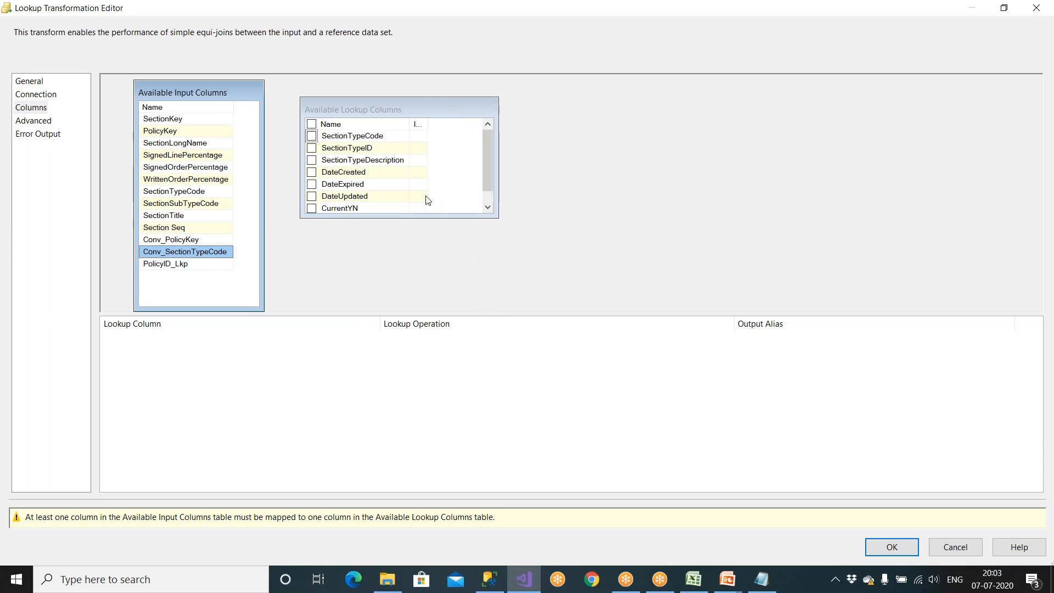
drag(213, 255, 352, 138)
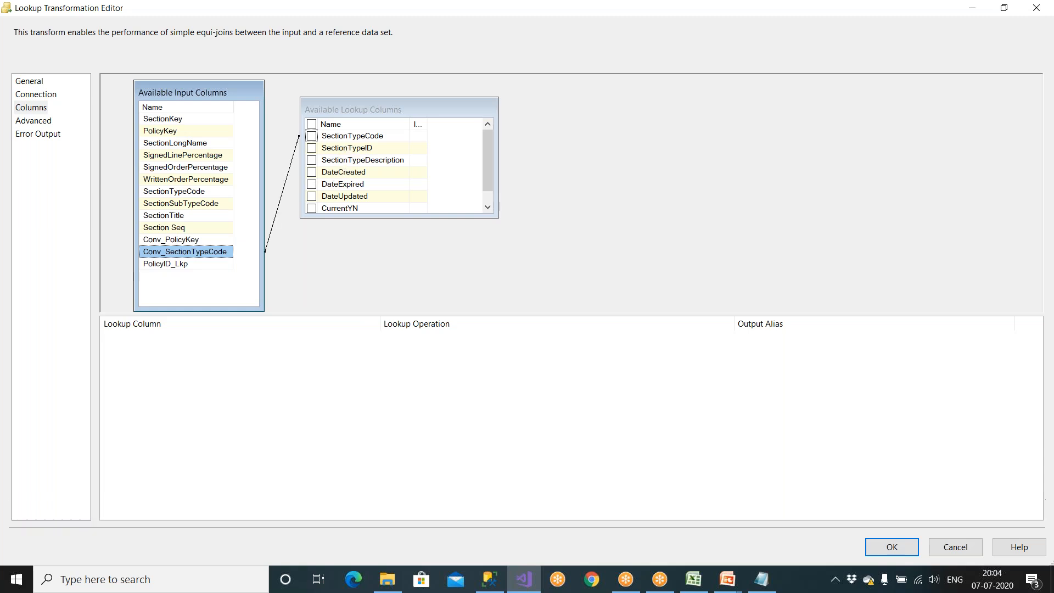
Return SectionTypeID as a new column with output alias SectionTypeID_Lkp, checking the name against the notes, and accept the lookup settings.
click(311, 147)
click(761, 579)
drag(643, 183, 765, 181)
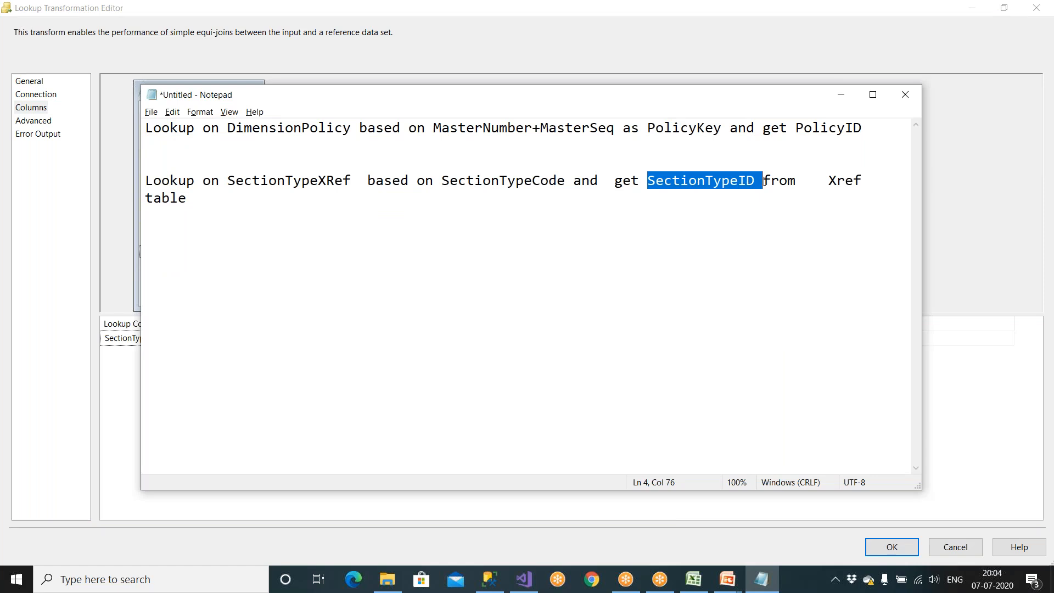
key(alt+Tab)
click(809, 340)
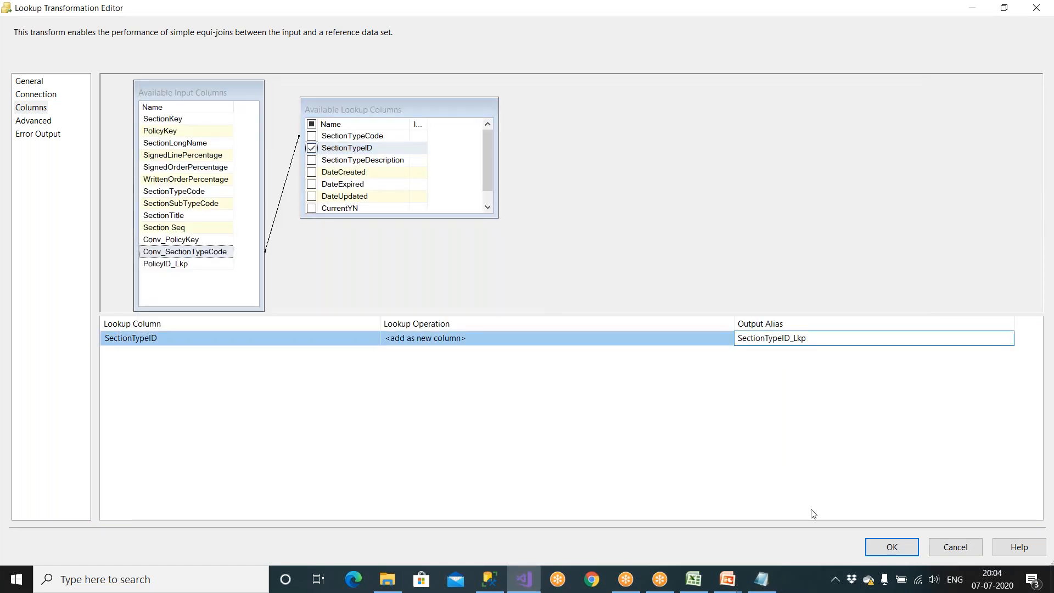
click(892, 547)
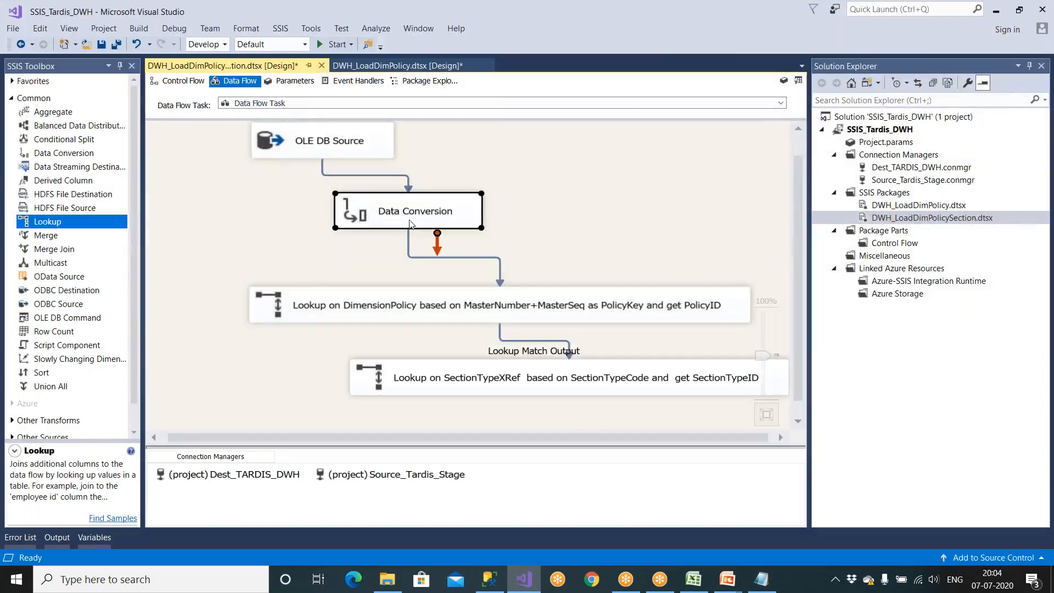
Tidy the data flow layout by moving the Data Conversion and the two lookups closer together.
drag(409, 224, 396, 218)
drag(402, 299, 376, 268)
click(407, 371)
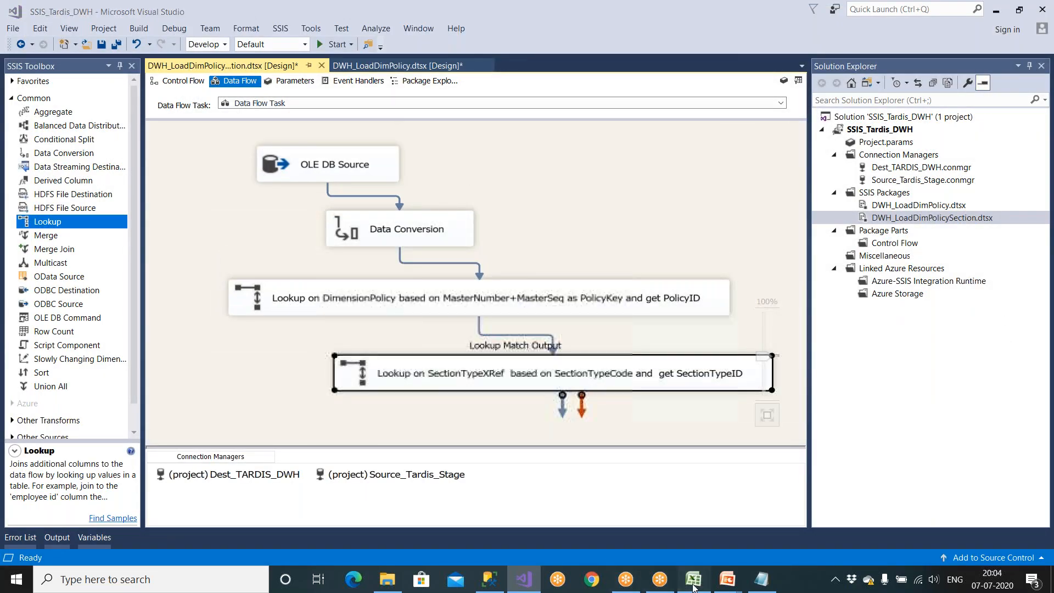
Switch to the ETL Mapping doc in Excel and examine the SectionSubTypeID row's source field, target data type and business rule.
click(694, 579)
click(850, 354)
key(Left)
key(Left)
key(Left)
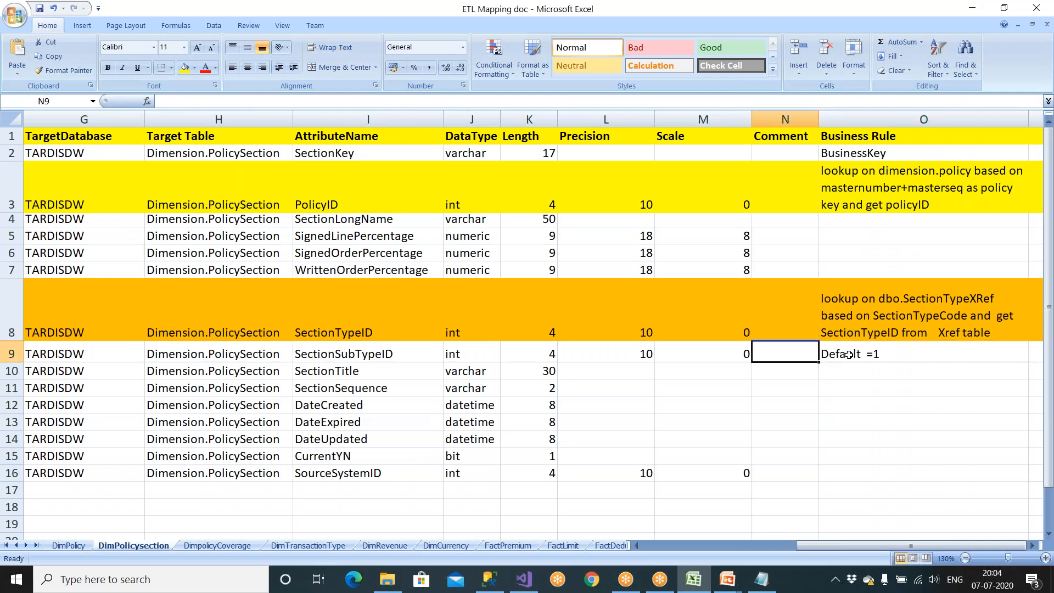
key(Left)
key(Left)
key(Left)
key(Left)
key(Right)
key(Left)
key(Left)
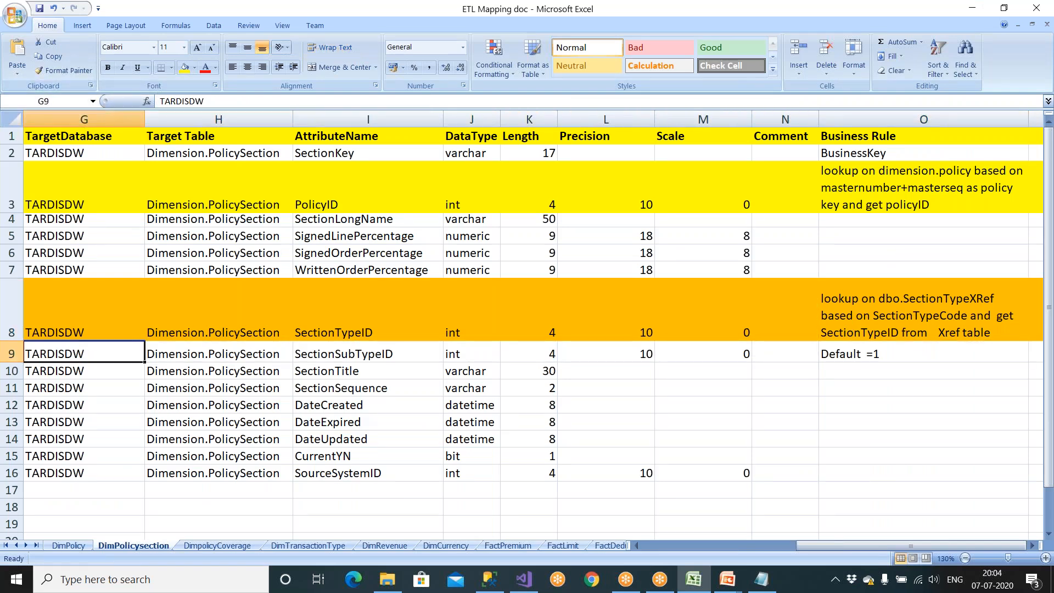
key(Left)
key(Left)
key(Left)
key(Left)
key(Left)
key(Left)
key(Right)
key(Right)
key(Right)
key(Right)
key(Right)
key(Right)
key(Right)
key(Right)
key(Right)
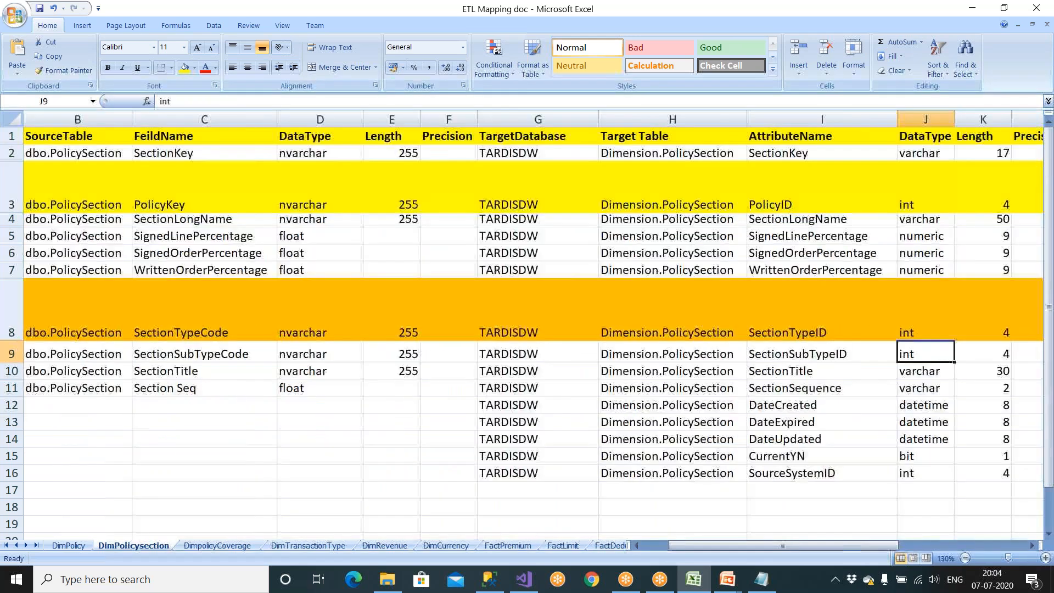
key(Right)
key(Right)
Copy the target attribute name SectionSubTypeID from row 9 of the DimPolicysection mapping sheet.
key(Left)
key(Left)
key(Left)
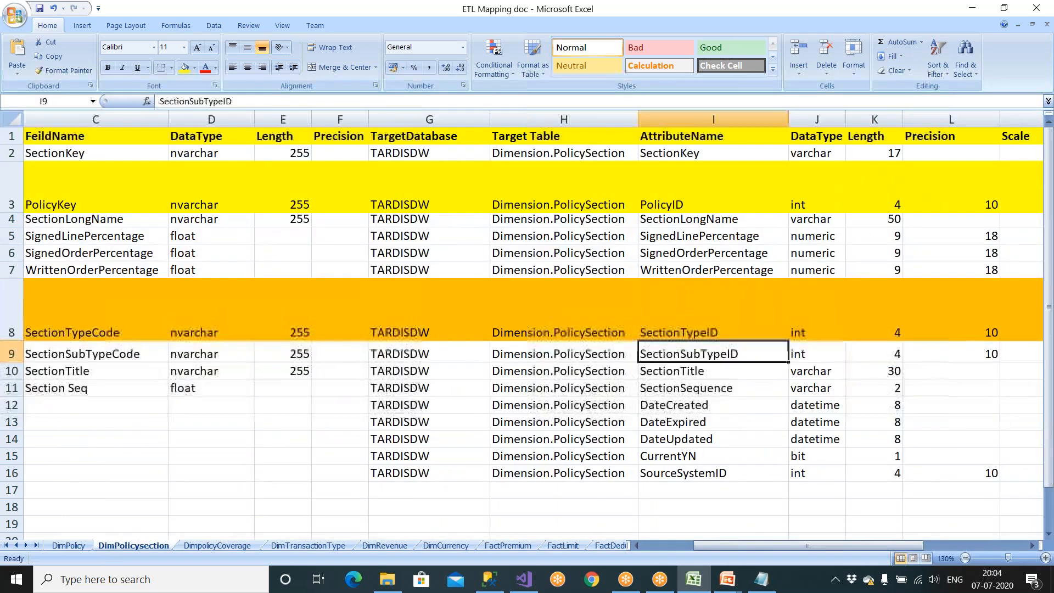
right_click(744, 355)
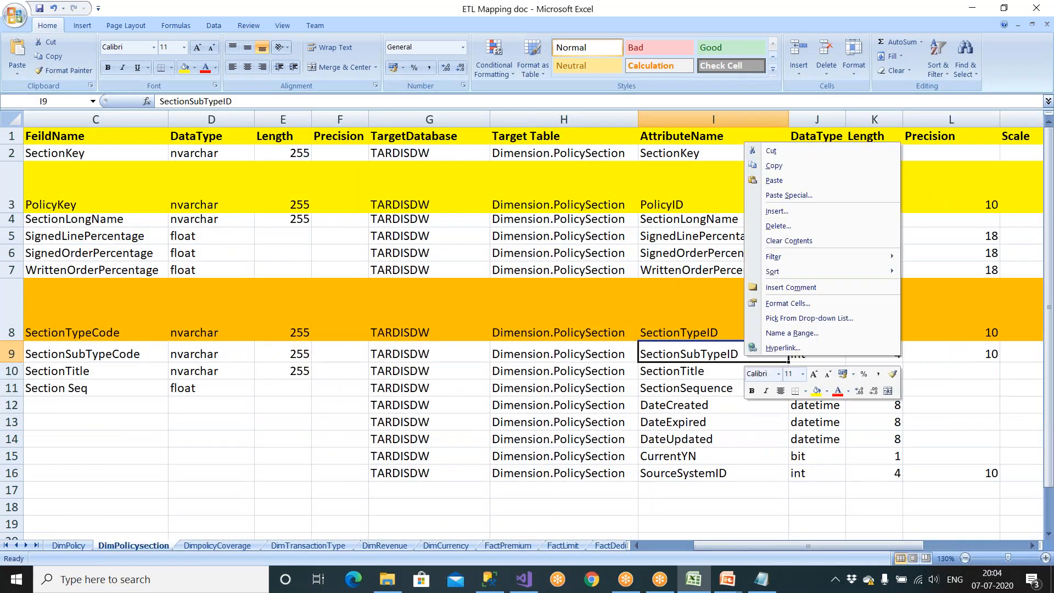
click(773, 165)
Switch back to Visual Studio, add a Derived Column below the SectionTypeXRef lookup and connect the Lookup Match Output to it.
click(525, 579)
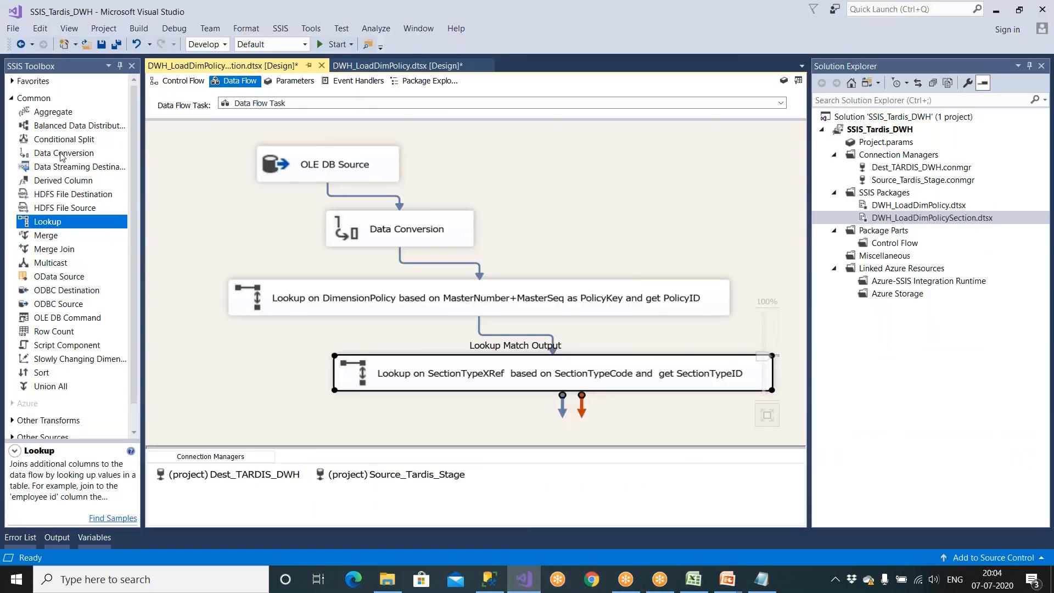
drag(64, 181, 420, 411)
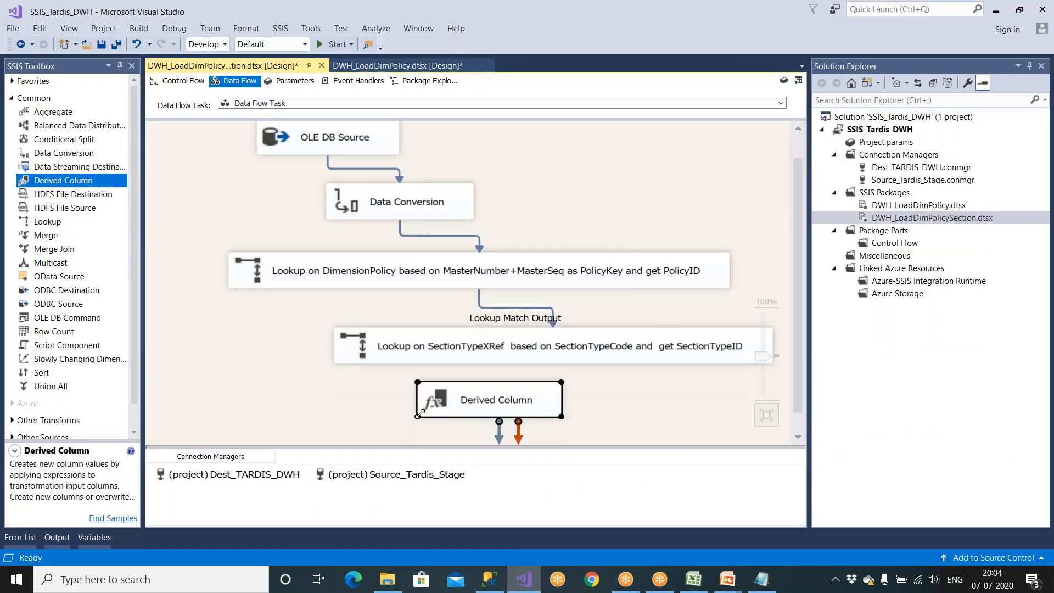
click(517, 339)
drag(562, 360, 506, 377)
click(479, 291)
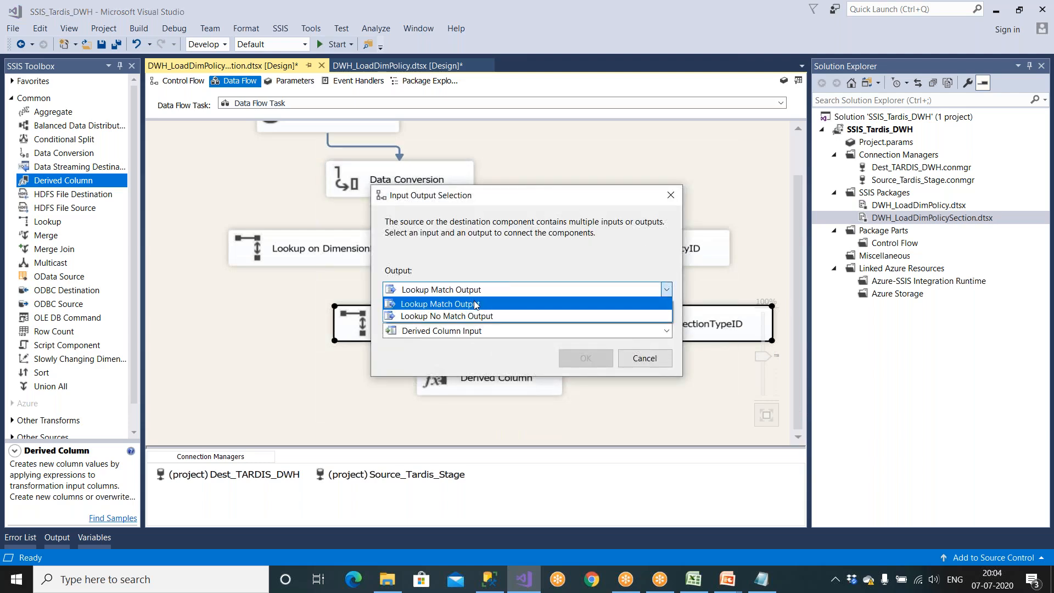
click(439, 303)
click(585, 358)
drag(485, 389, 549, 428)
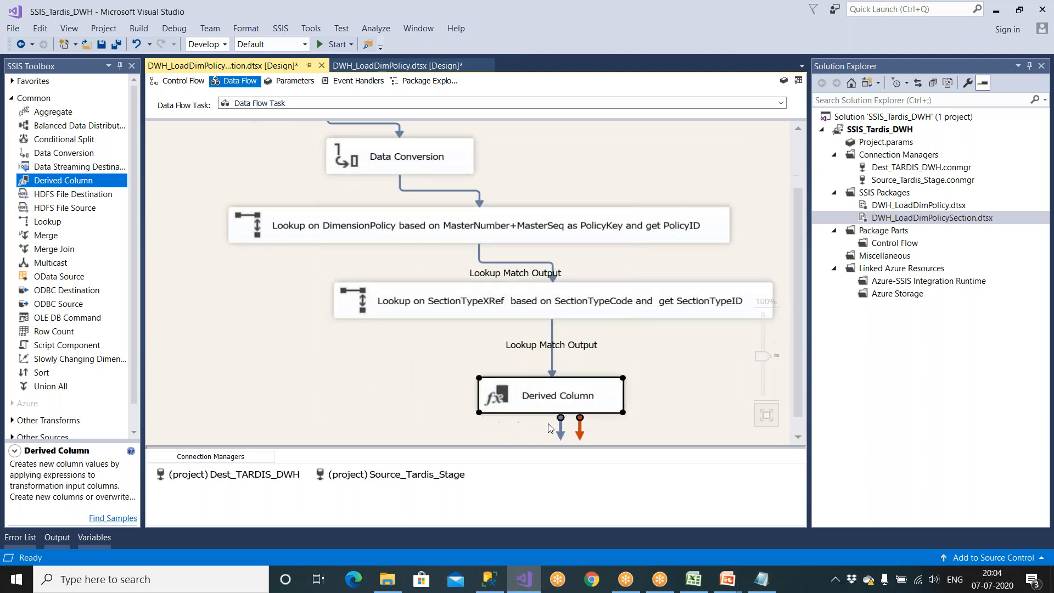
Open the Derived Column editor at full size and name the new derived column SectionSubTypeID_Derived.
double_click(562, 408)
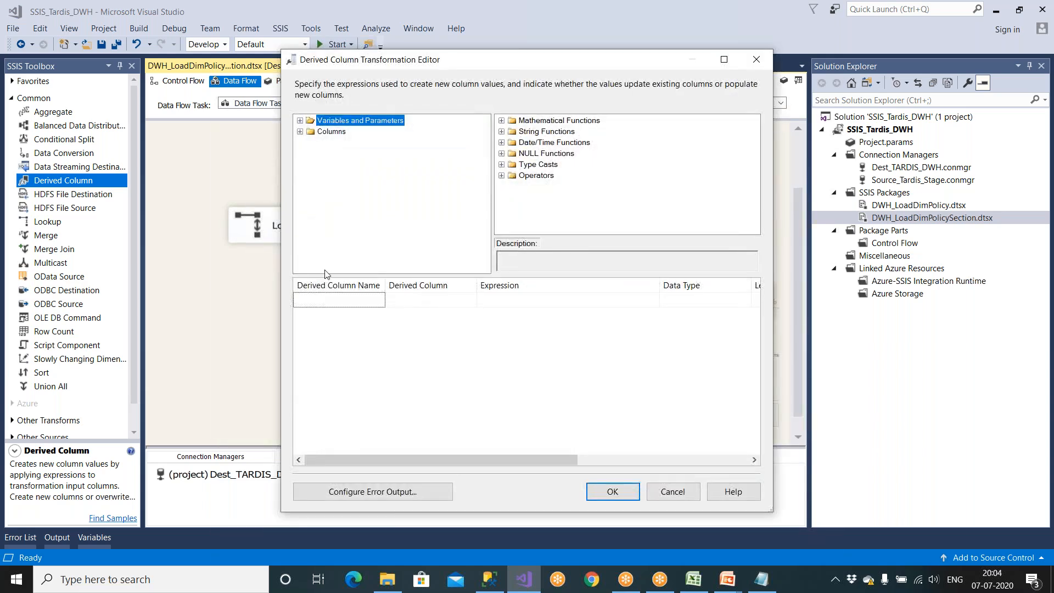
key(ctrl+v)
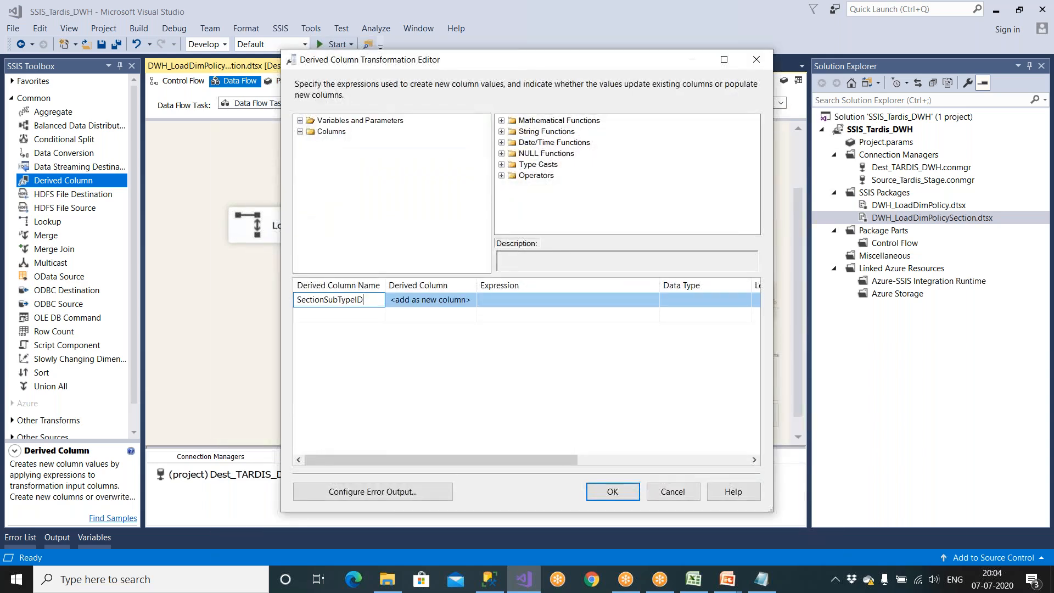
text(_derived)
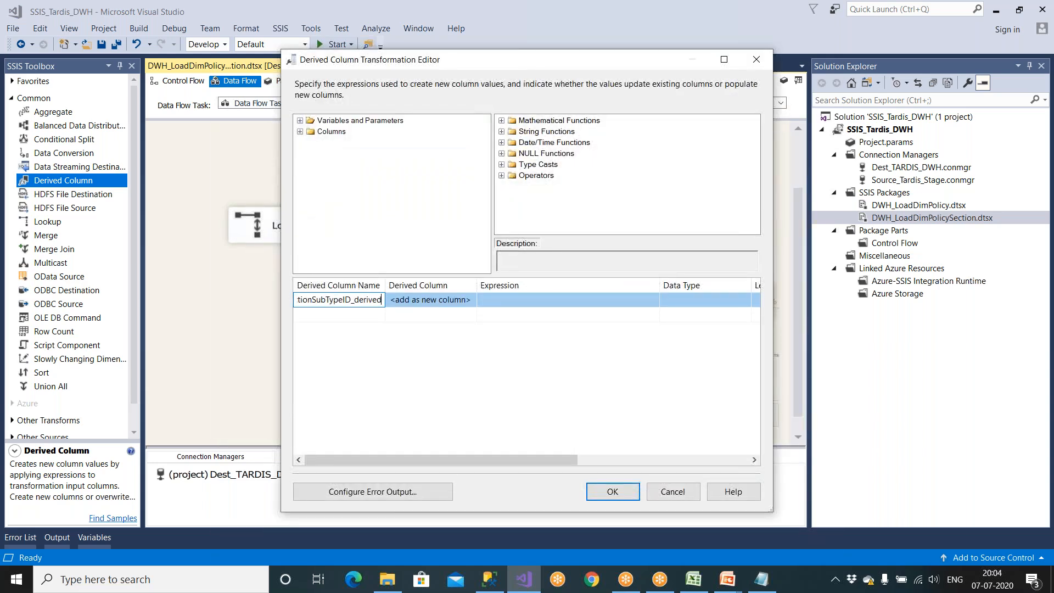
click(724, 60)
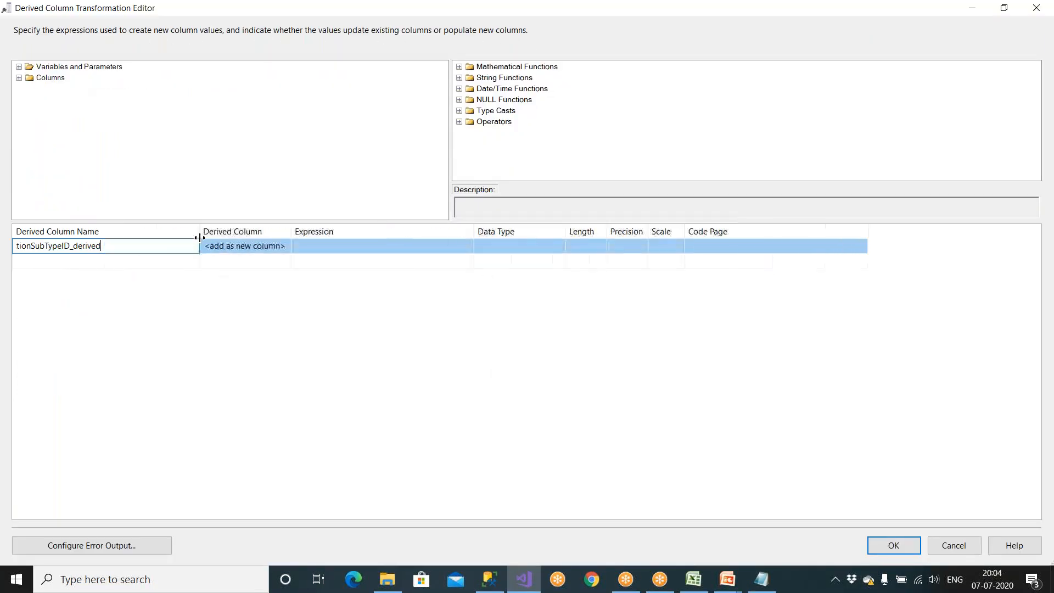
key(BackSpace)
text(D)
click(211, 311)
Set the expression of SectionSubTypeID_Derived to 1, keep it as a new column, and accept the Derived Column settings.
click(299, 248)
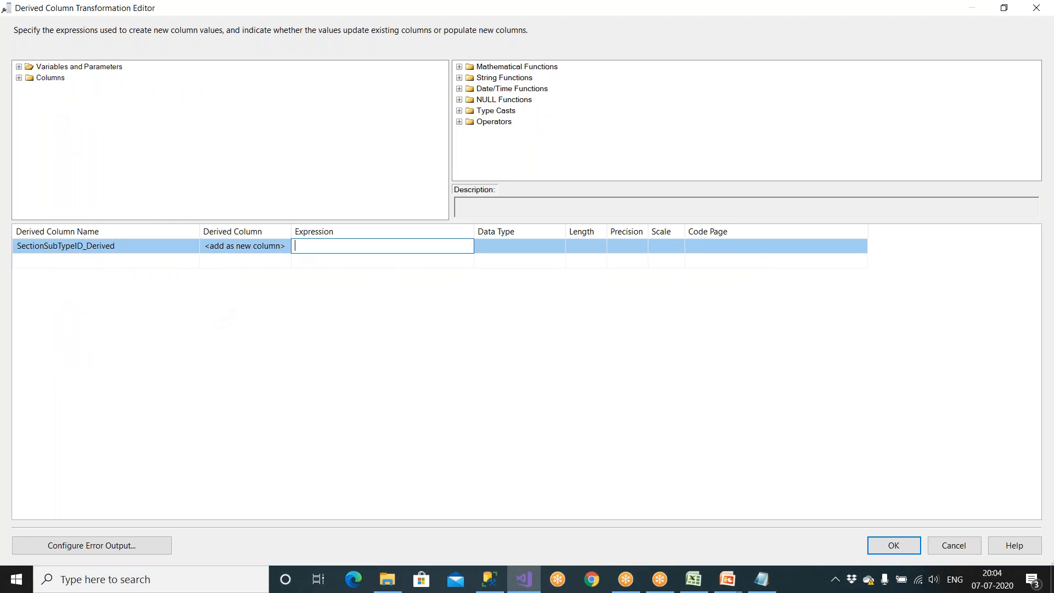
key(Return)
click(245, 250)
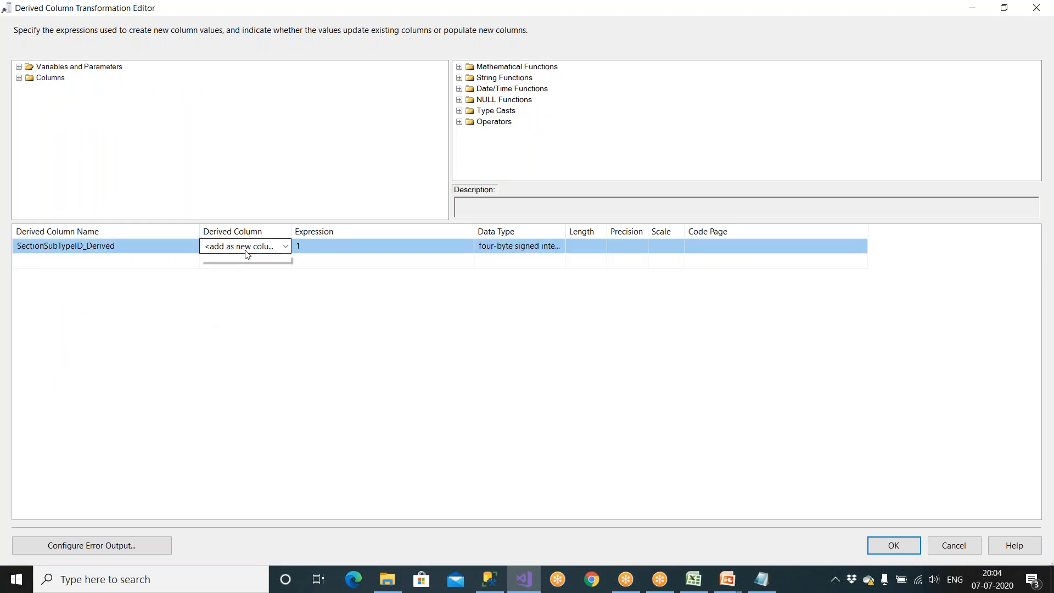
click(245, 249)
click(244, 254)
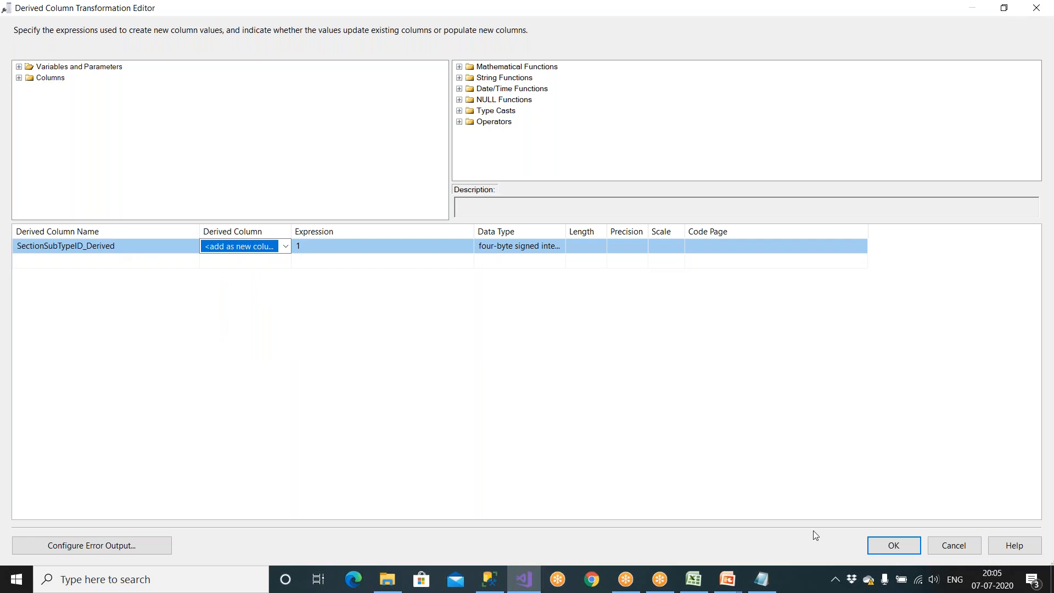
click(893, 546)
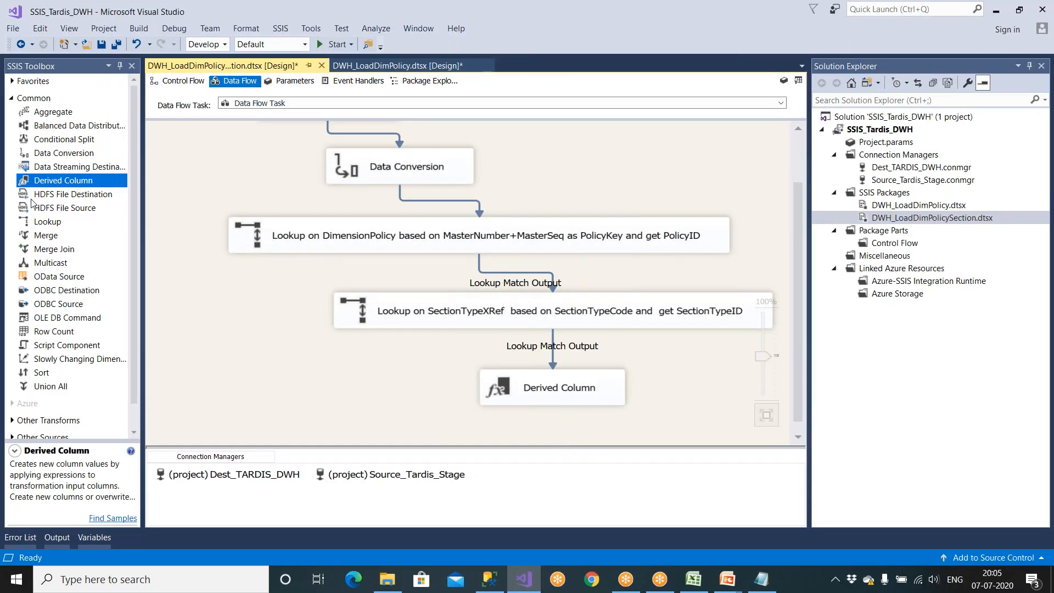
Collapse the Common group of the SSIS Toolbox.
scroll(47, 295, down, 1)
scroll(13, 117, up, 1)
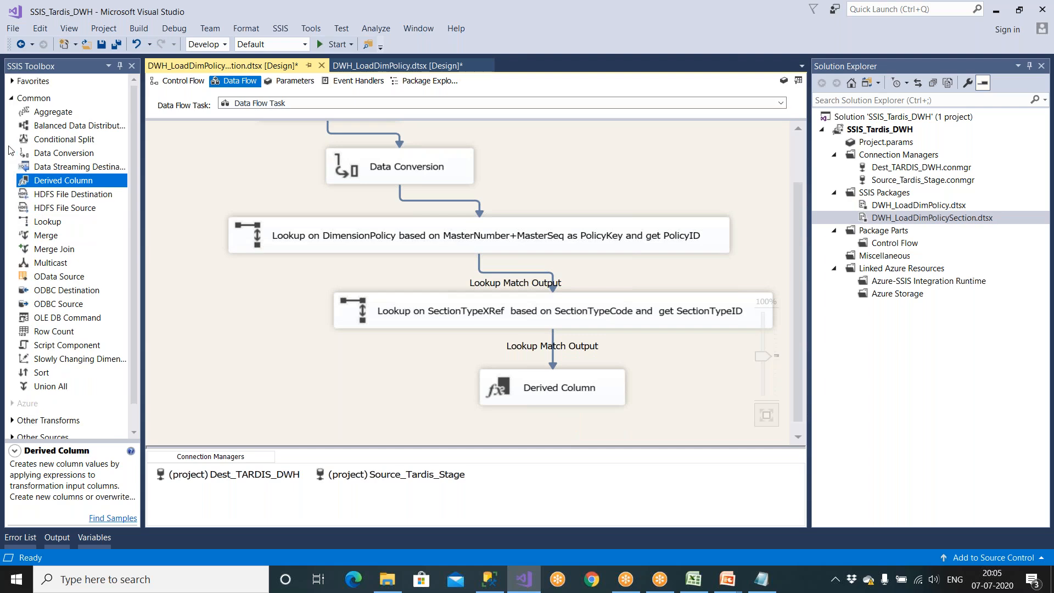
click(13, 99)
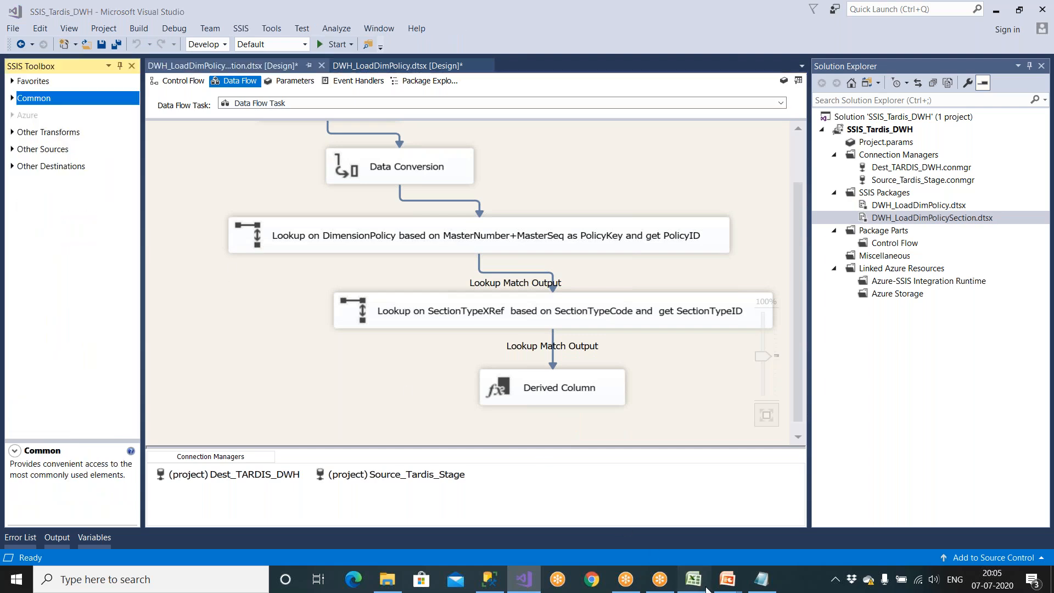
Switch to the ETL Mapping doc in Excel and review the DimPolicysection business rules against the transformations already built.
click(693, 580)
click(944, 546)
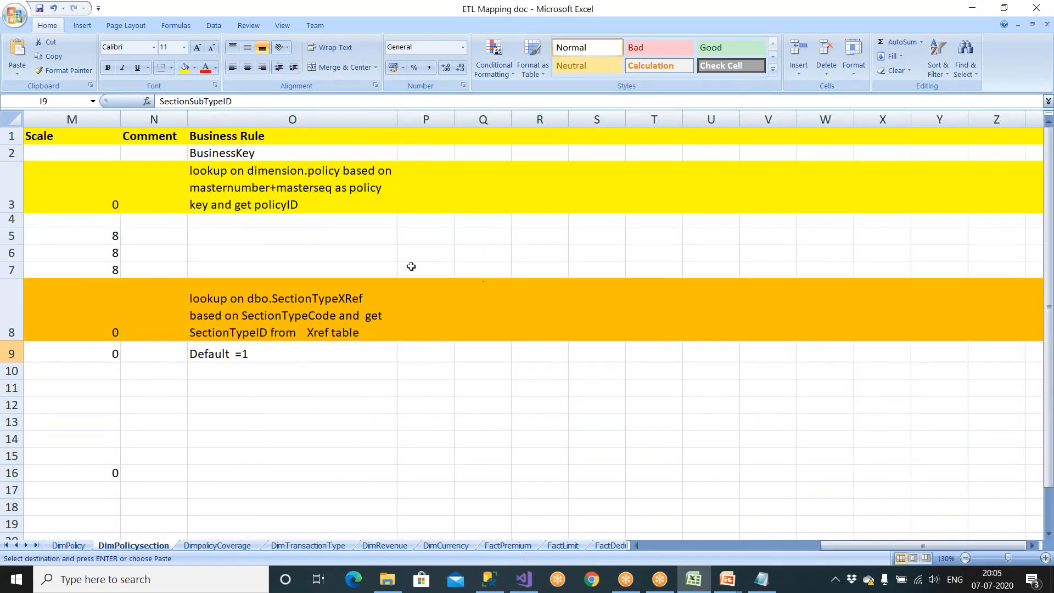
click(280, 152)
click(275, 179)
click(280, 296)
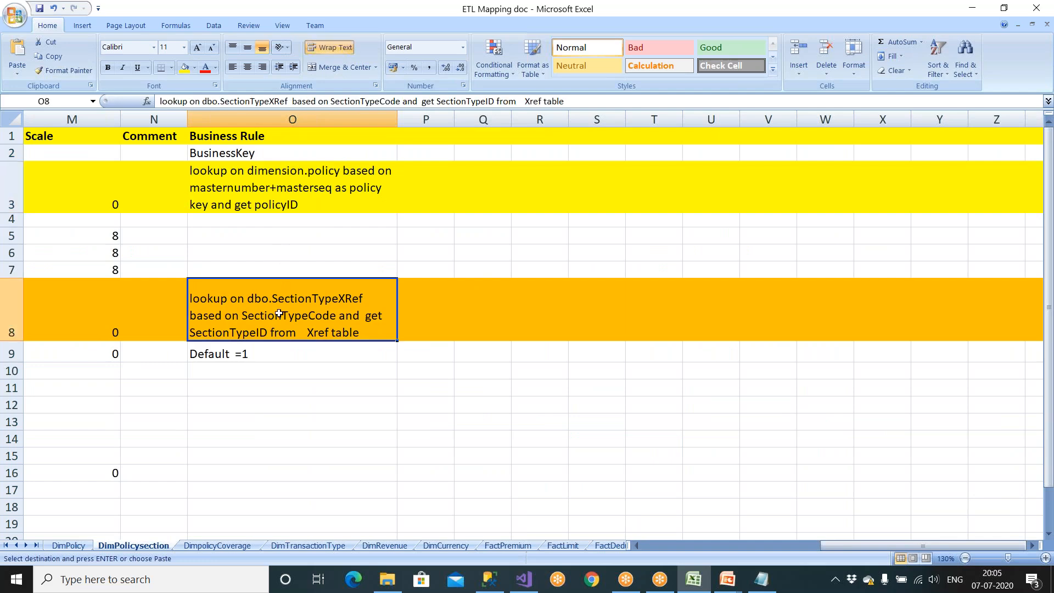
click(268, 358)
click(265, 157)
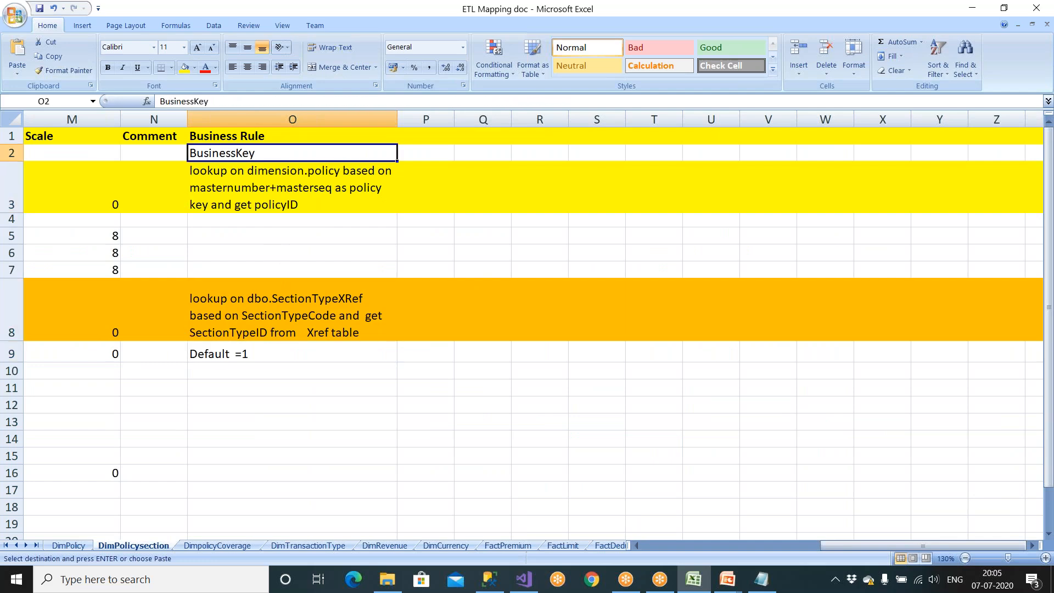
click(265, 196)
click(267, 299)
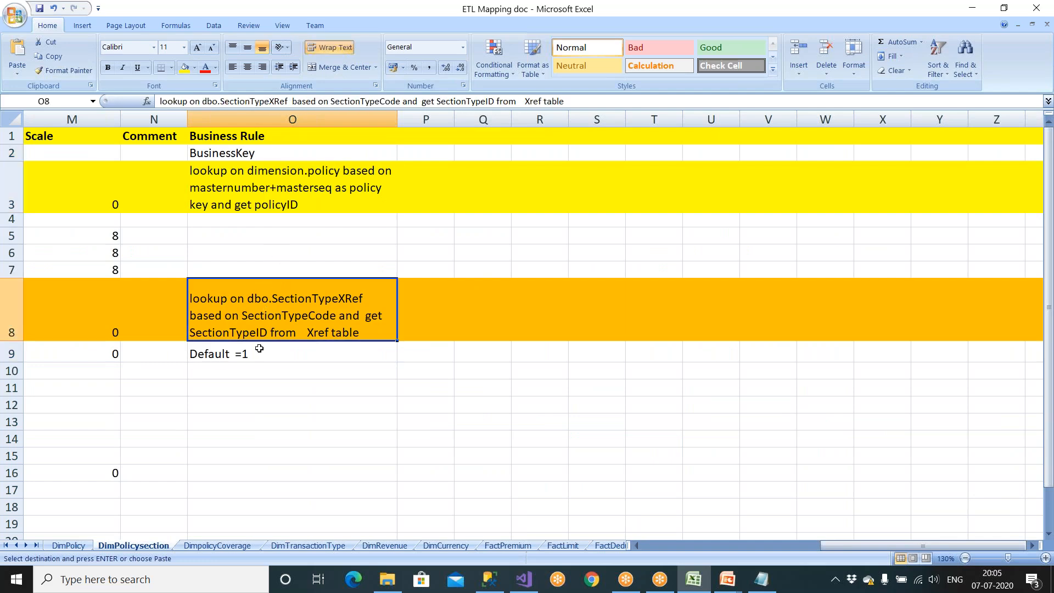
Check the SectionSubTypeID default rule and the target columns in the mapping, and switch back to the package in Visual Studio.
click(258, 358)
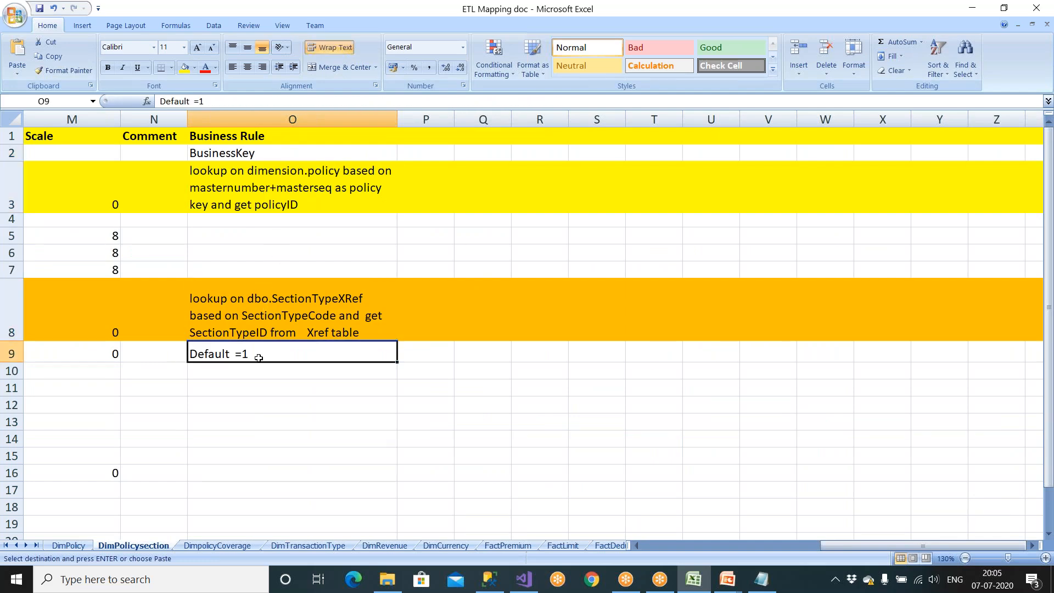
click(661, 547)
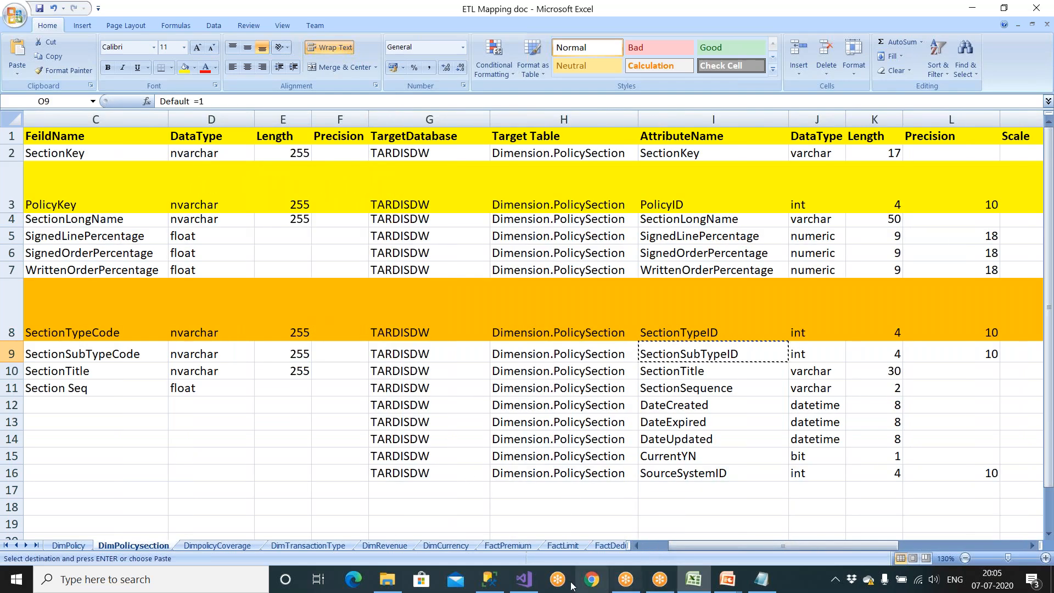
click(524, 579)
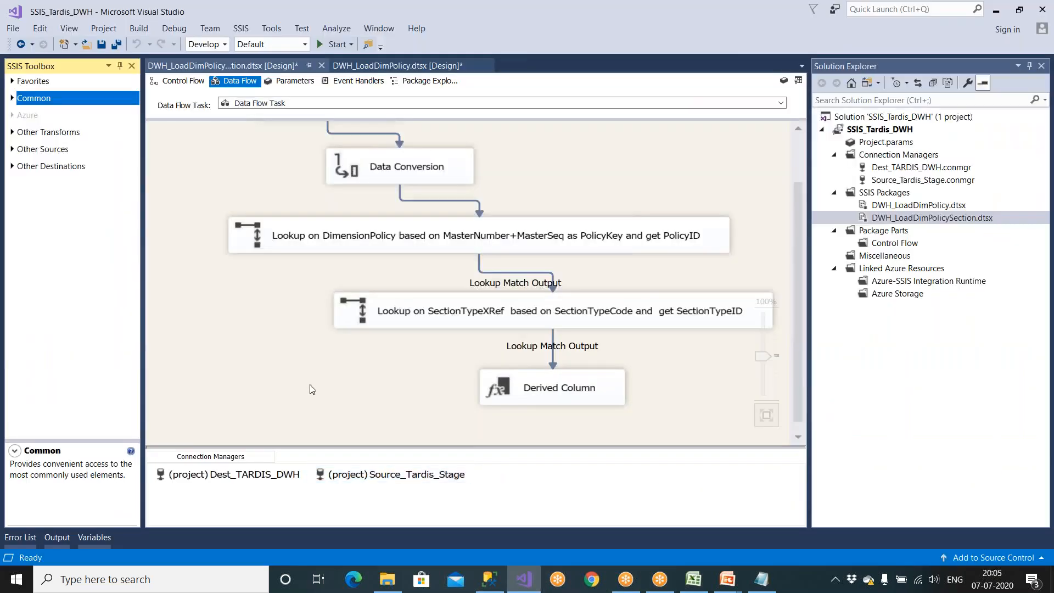
Add an OLE DB Destination below the Derived Column, connect the Derived Column output to it, and open its editor.
click(12, 166)
drag(64, 265, 635, 412)
drag(562, 400, 662, 373)
click(662, 374)
double_click(661, 373)
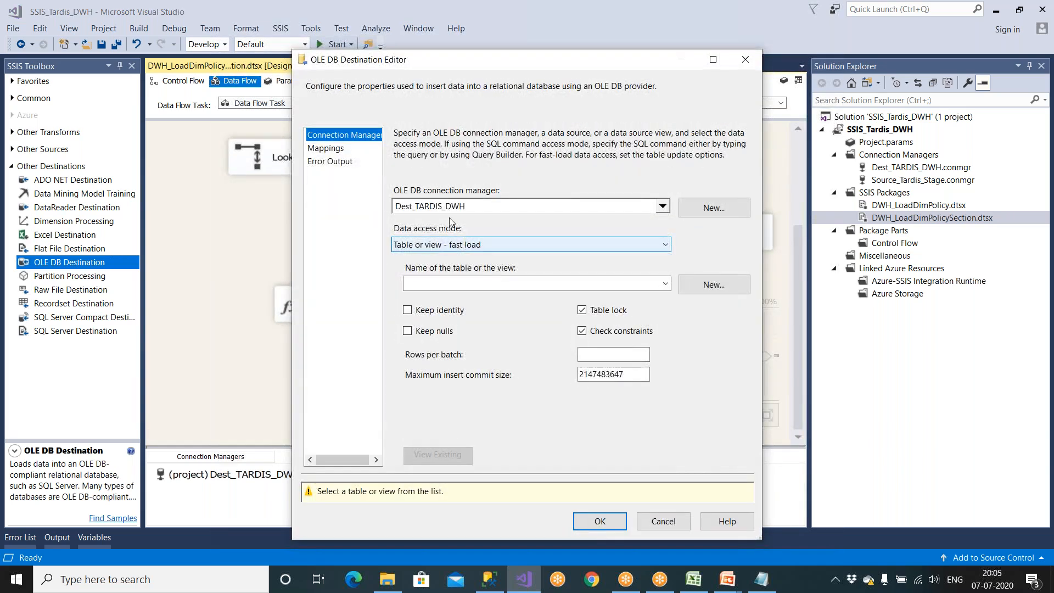
Check the target table in the ETL Mapping doc, set the destination table to [Dimension].[PolicySection], and display its column mappings.
click(464, 284)
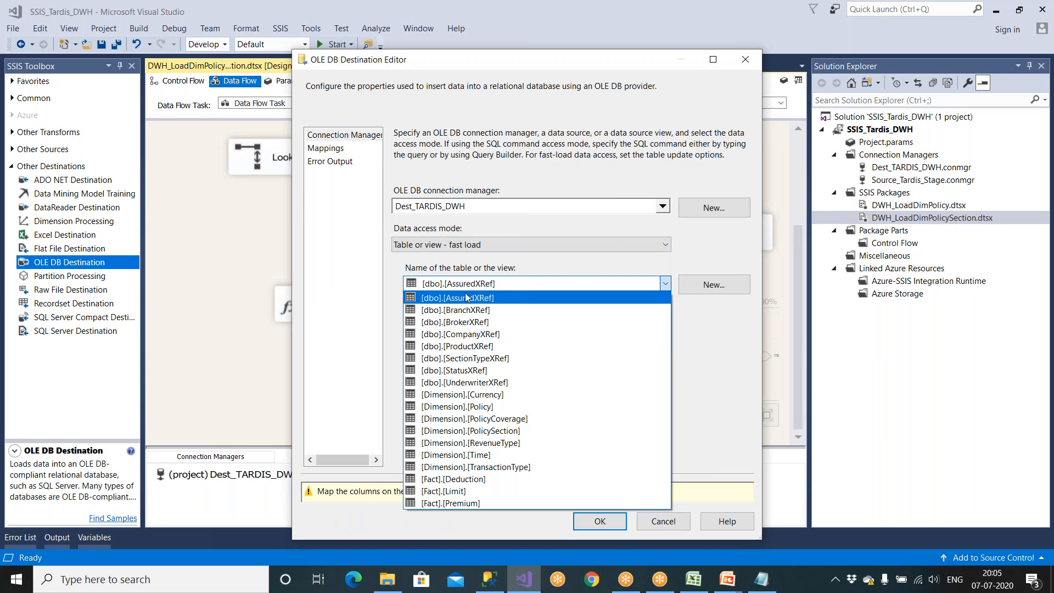
click(693, 585)
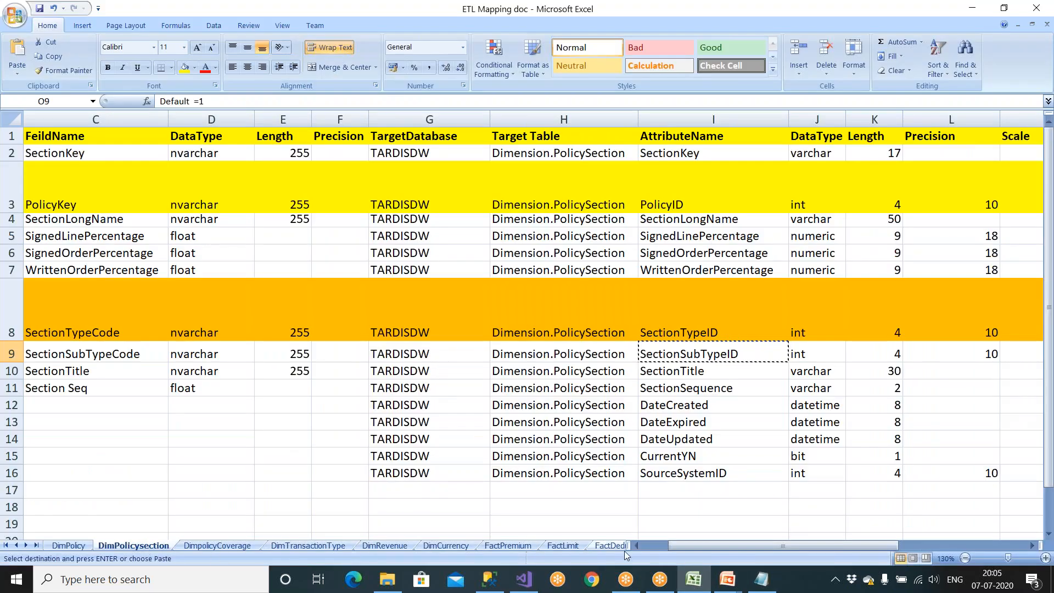
click(489, 579)
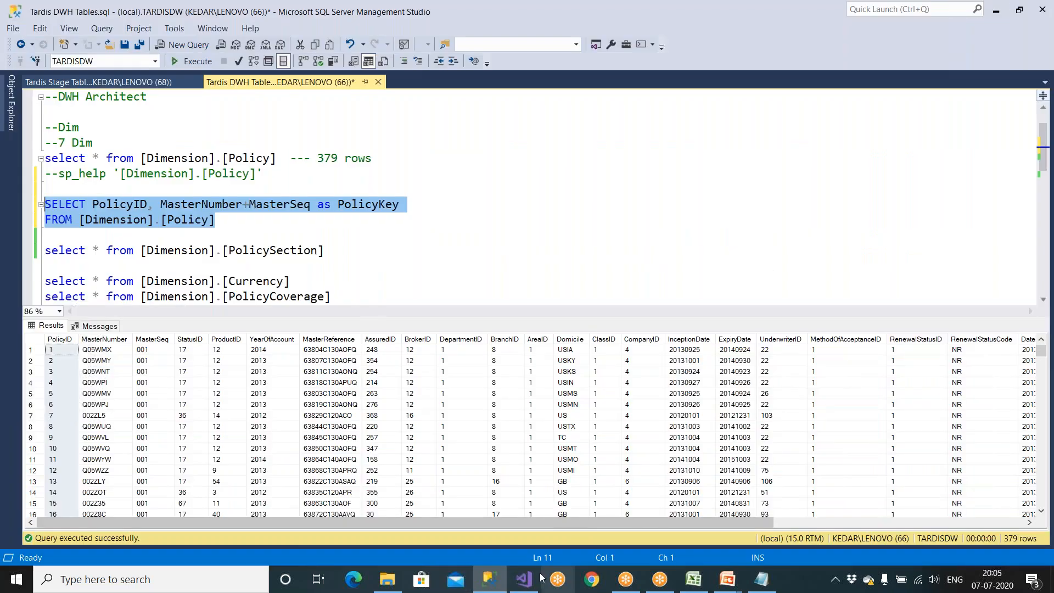
click(523, 574)
click(470, 283)
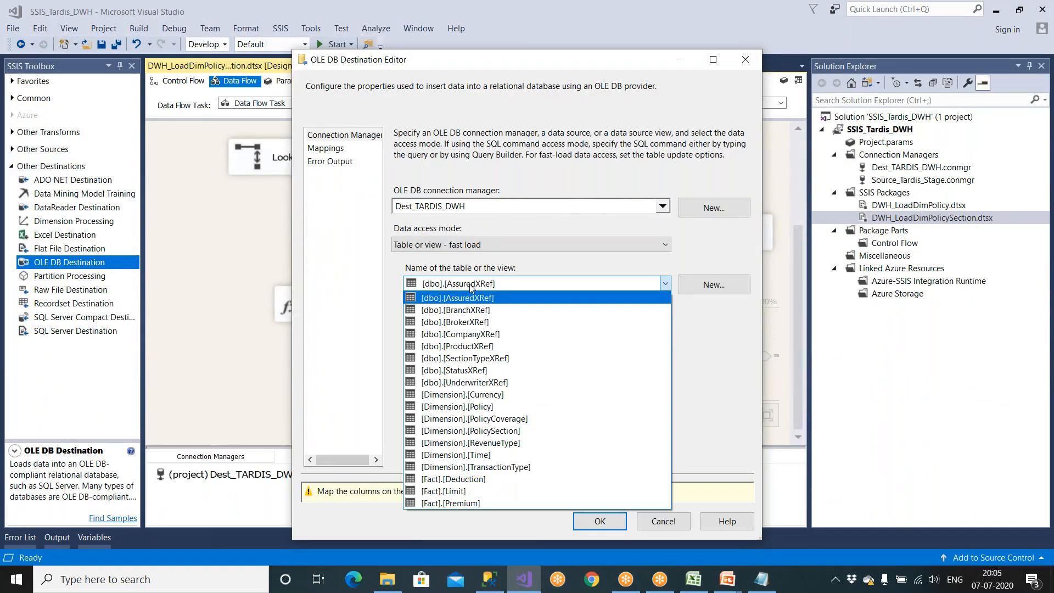
click(500, 432)
click(339, 153)
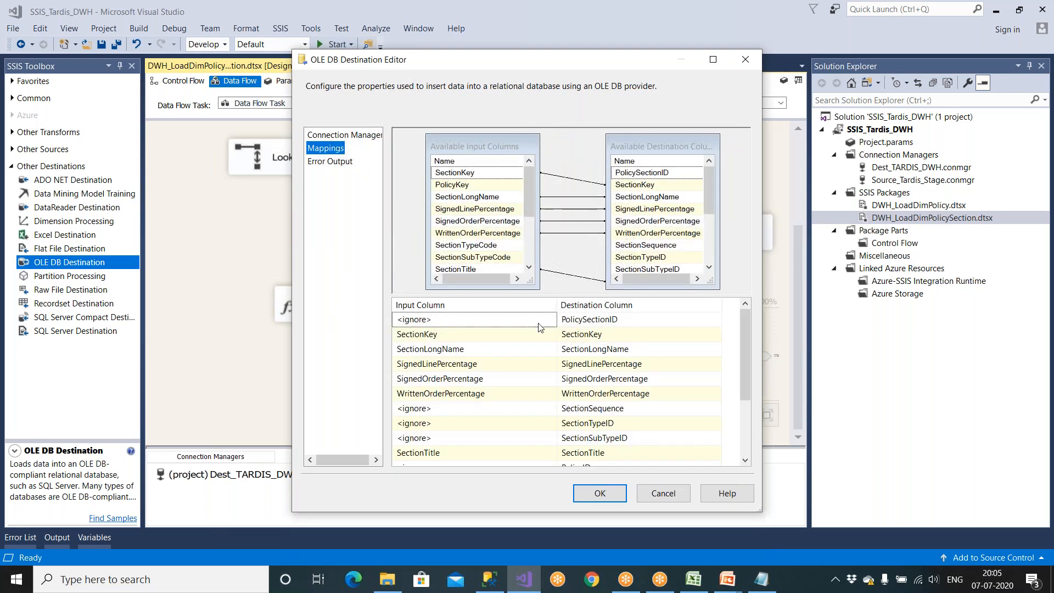
In SQL Server Management Studio, copy the sp_help '[Dimension].[Policy]' statement onto a new line below the PolicySection query.
click(490, 579)
click(387, 244)
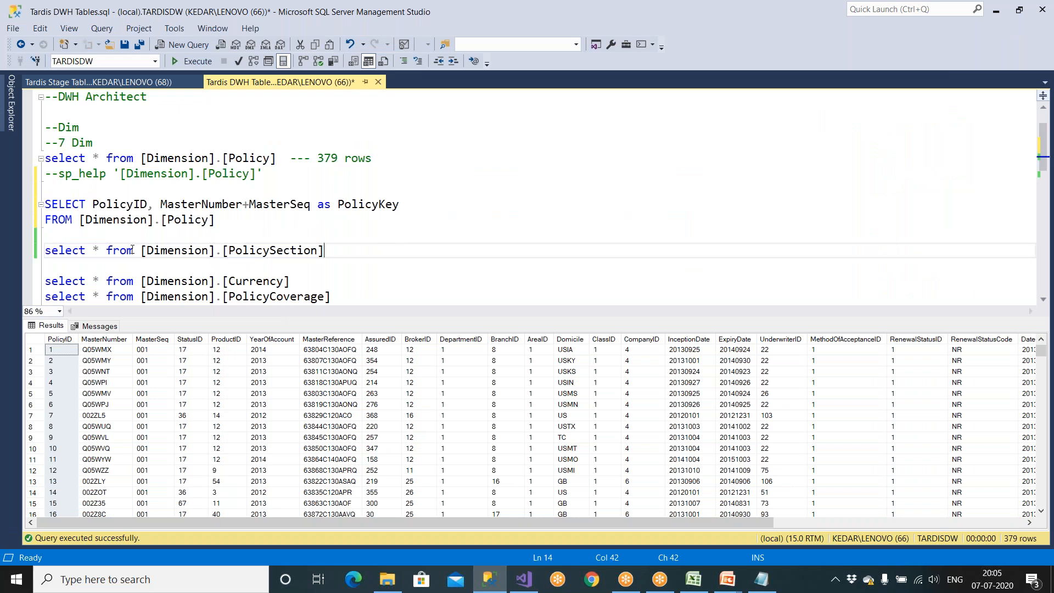
drag(61, 173, 274, 174)
key(ctrl+c)
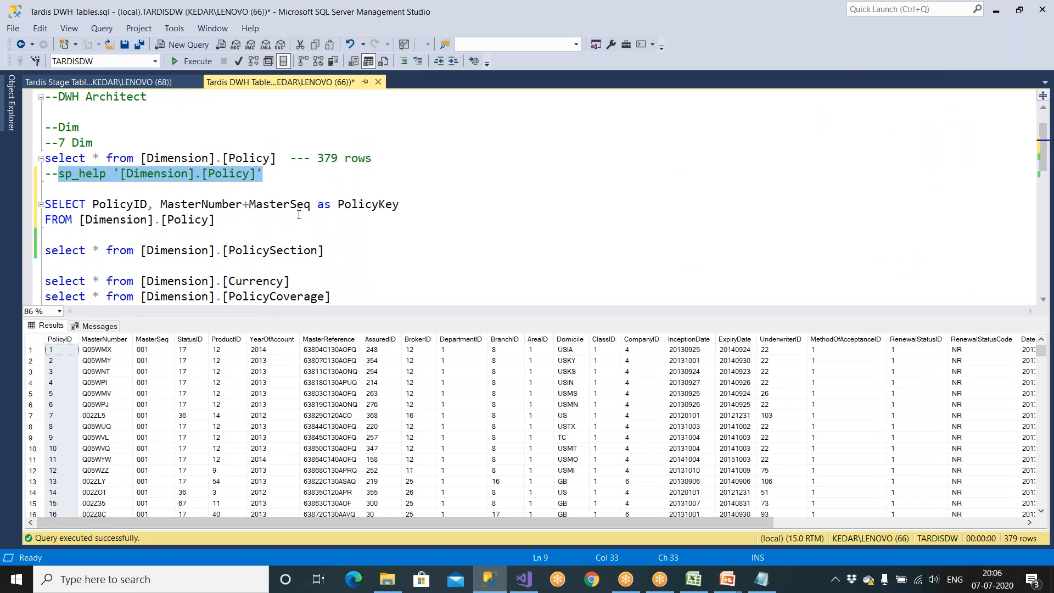
click(332, 250)
key(Return)
key(Return)
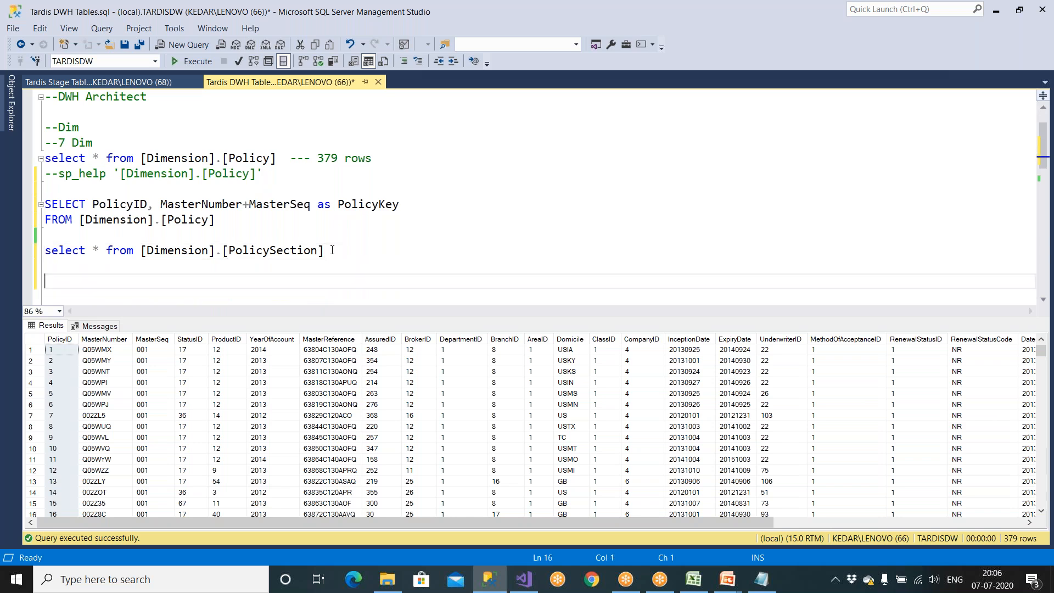
key(ctrl+v)
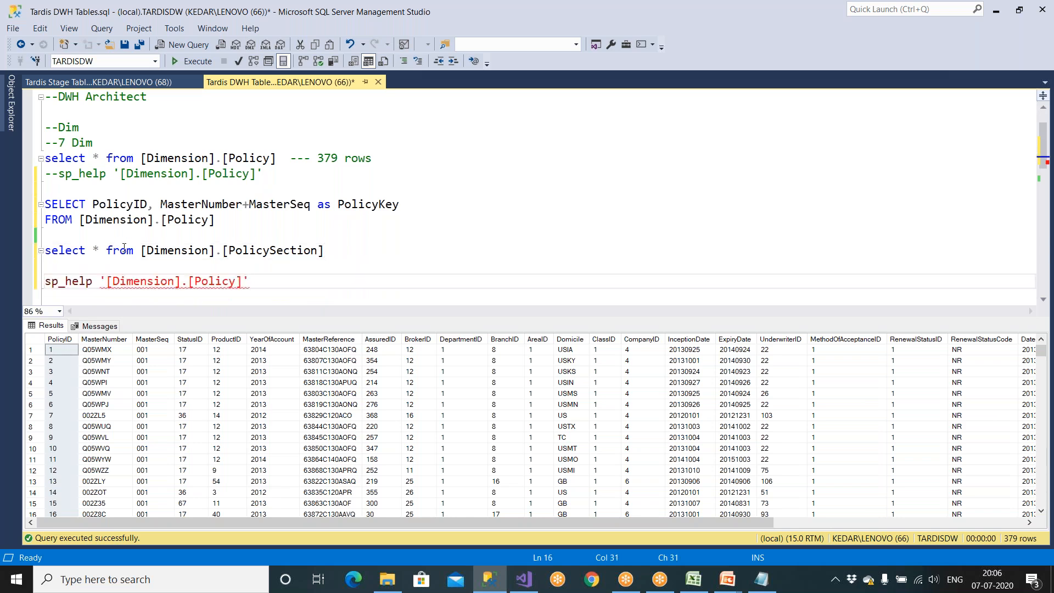
Change the copied sp_help argument to '[Dimension].[PolicySection]' and execute only that statement.
drag(140, 251, 324, 252)
key(ctrl+c)
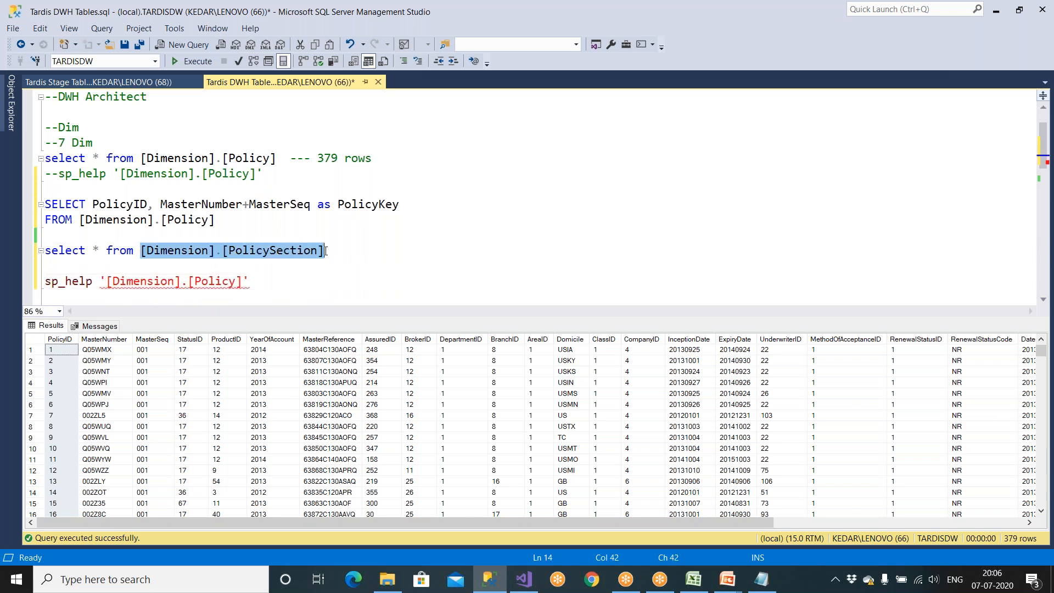
drag(106, 281, 242, 282)
key(ctrl+v)
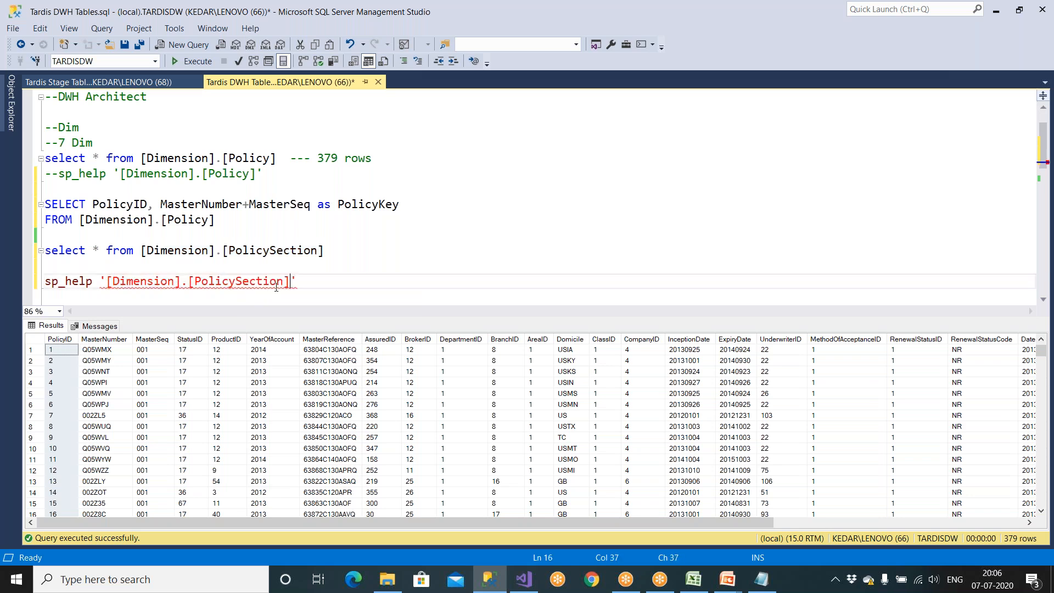
drag(313, 291, 9, 272)
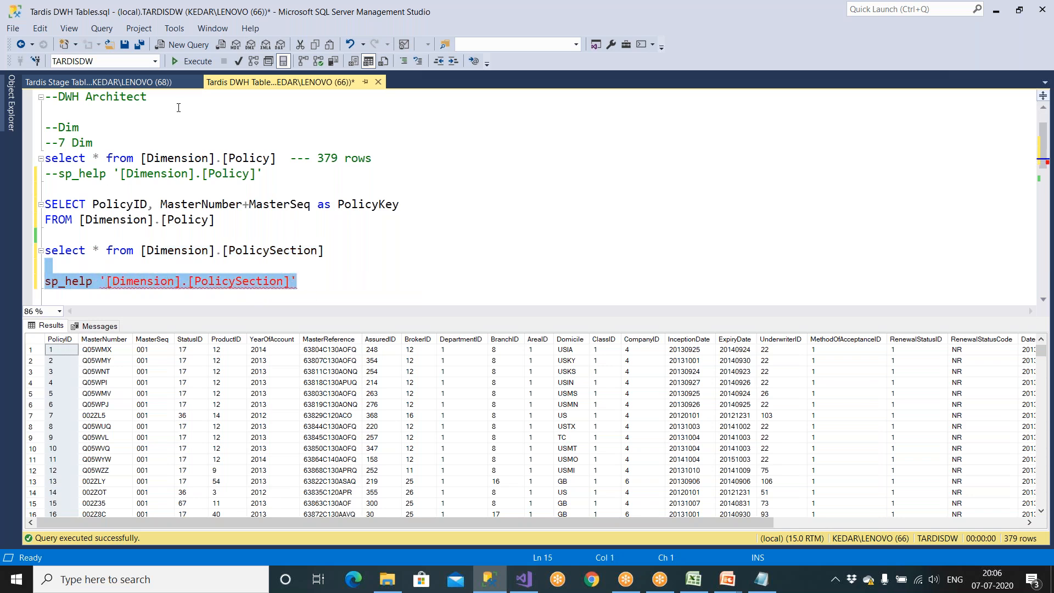
click(191, 61)
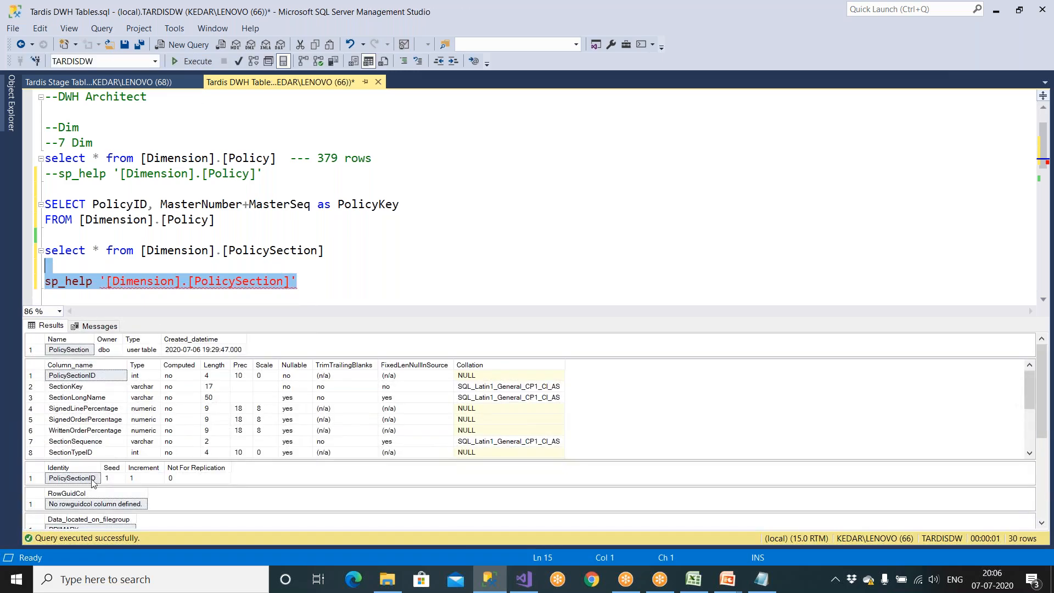
Check the identity seed and increment of PolicySectionID, and run the select query on [Dimension].[PolicySection].
click(111, 480)
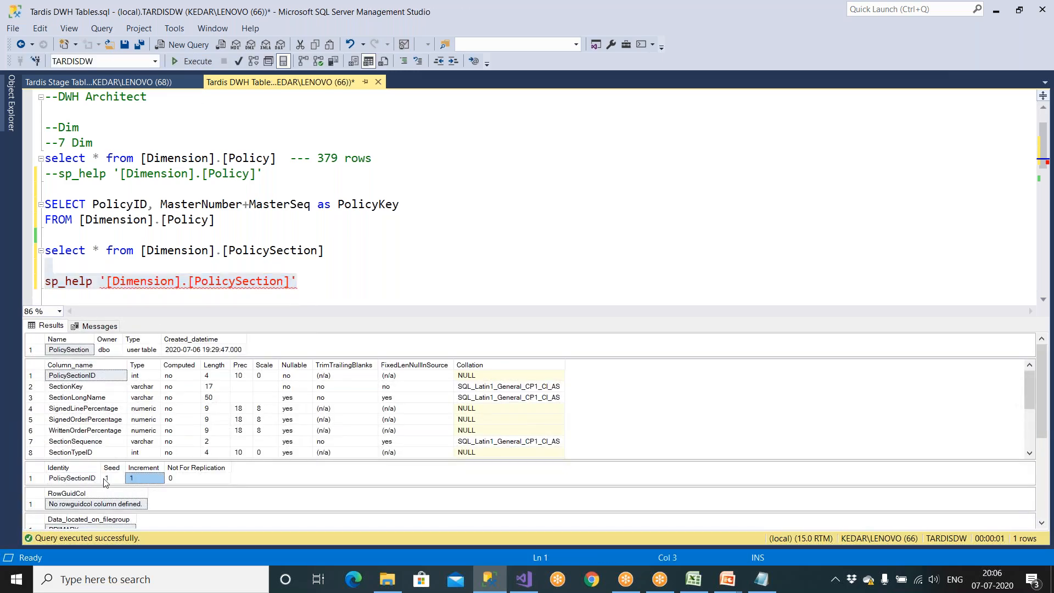
click(138, 481)
click(92, 480)
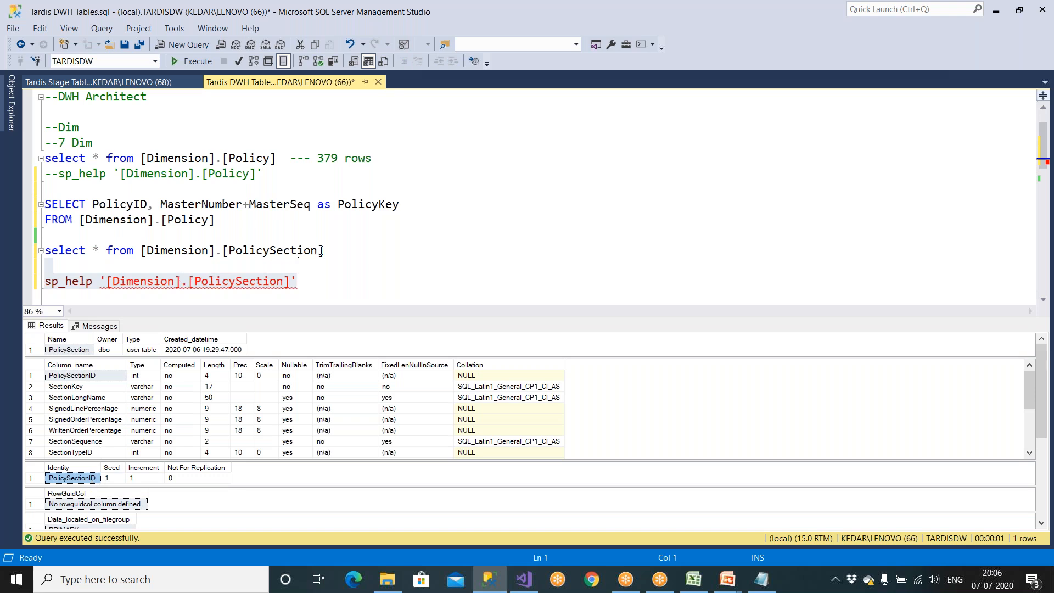
drag(339, 246, 4, 235)
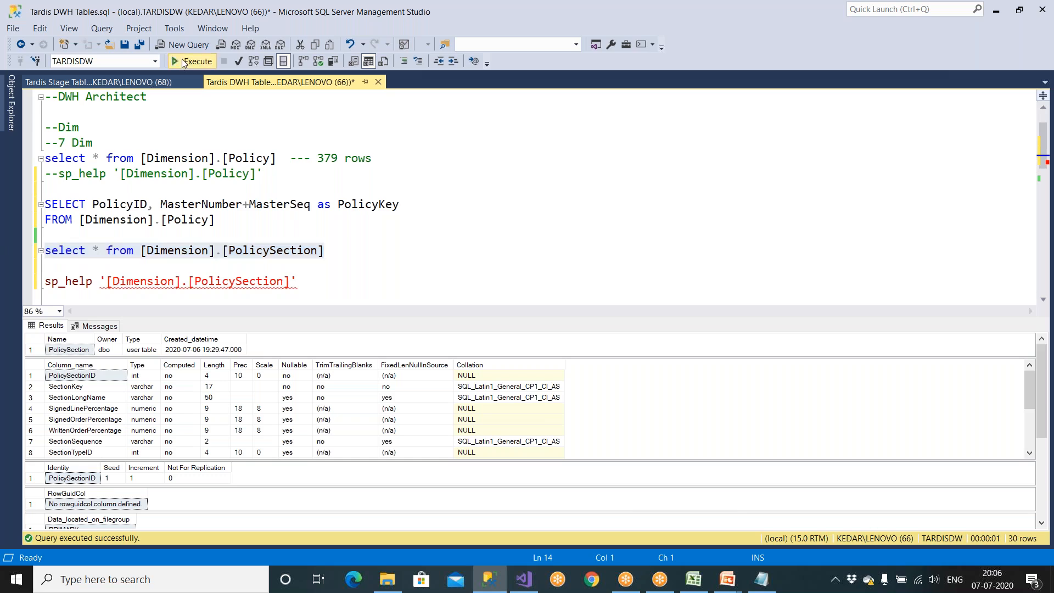
click(182, 58)
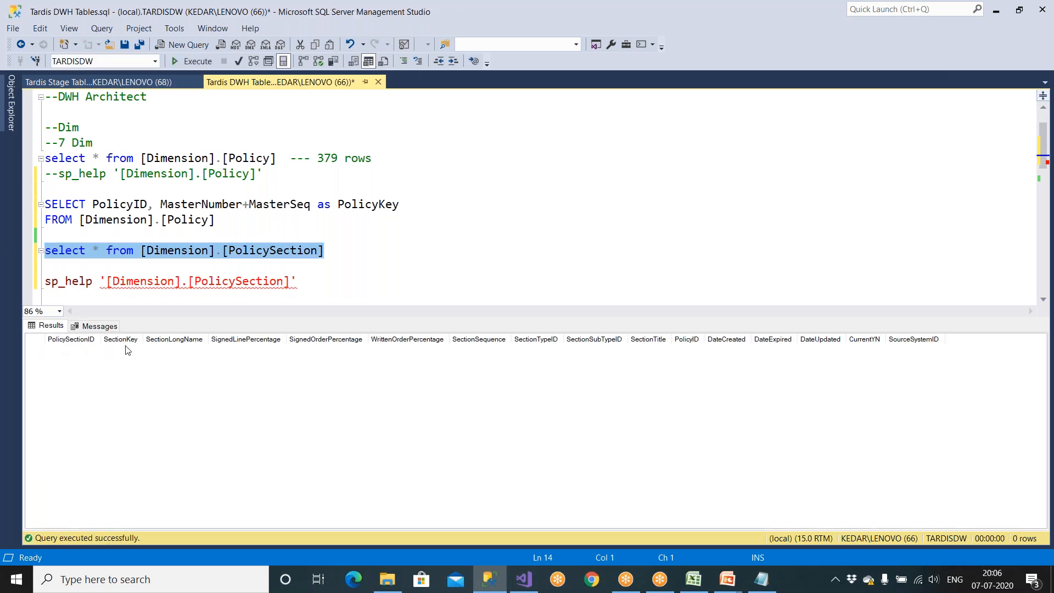
Return to the OLE DB Destination mappings in Visual Studio and check the inputs for PolicySectionID, keeping it on <ignore>.
click(524, 579)
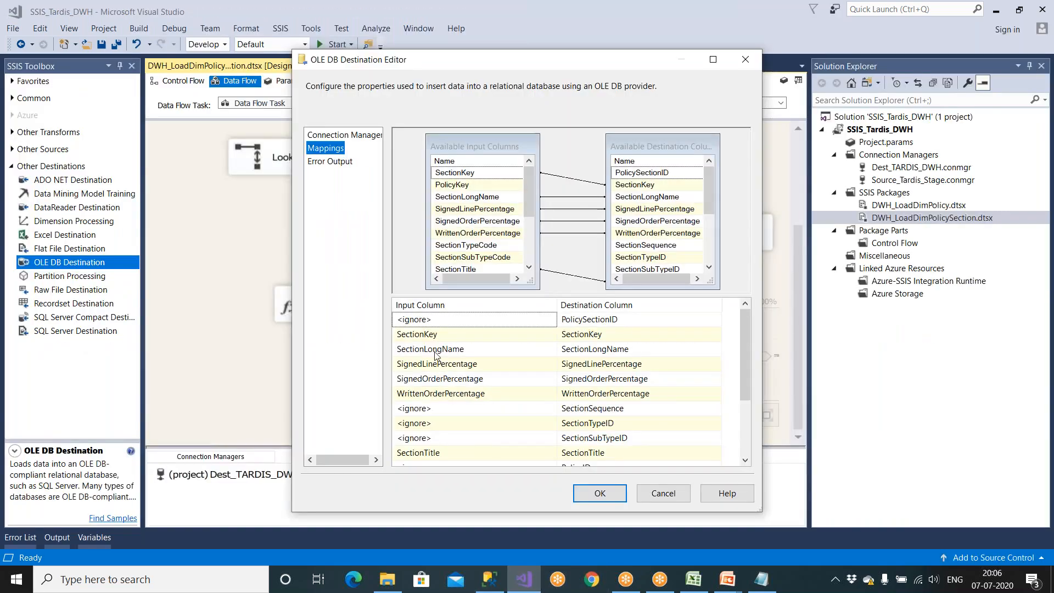
click(502, 320)
click(501, 320)
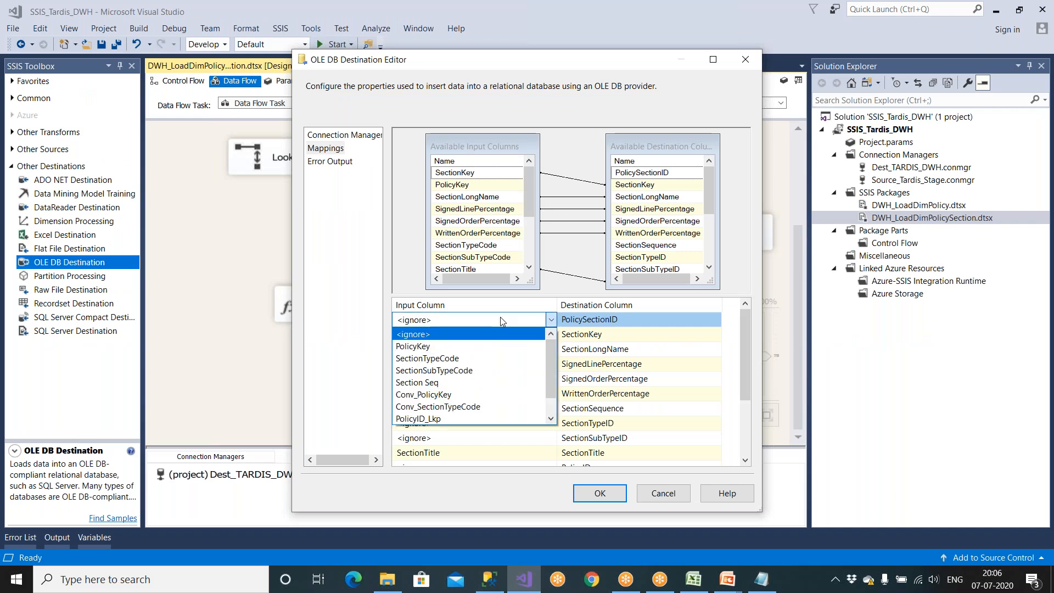
click(501, 320)
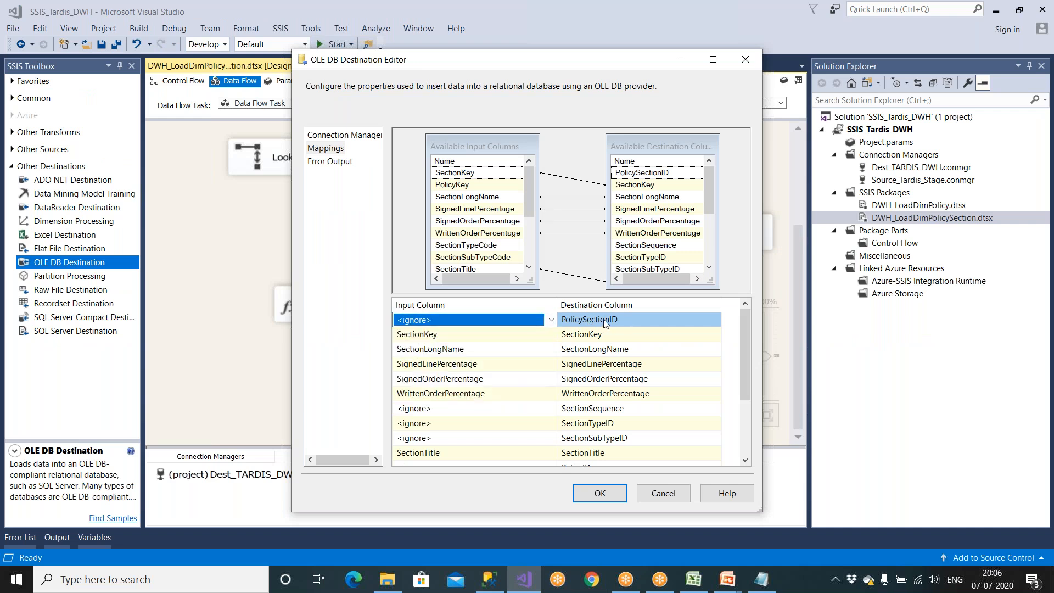
mouse_move(626, 318)
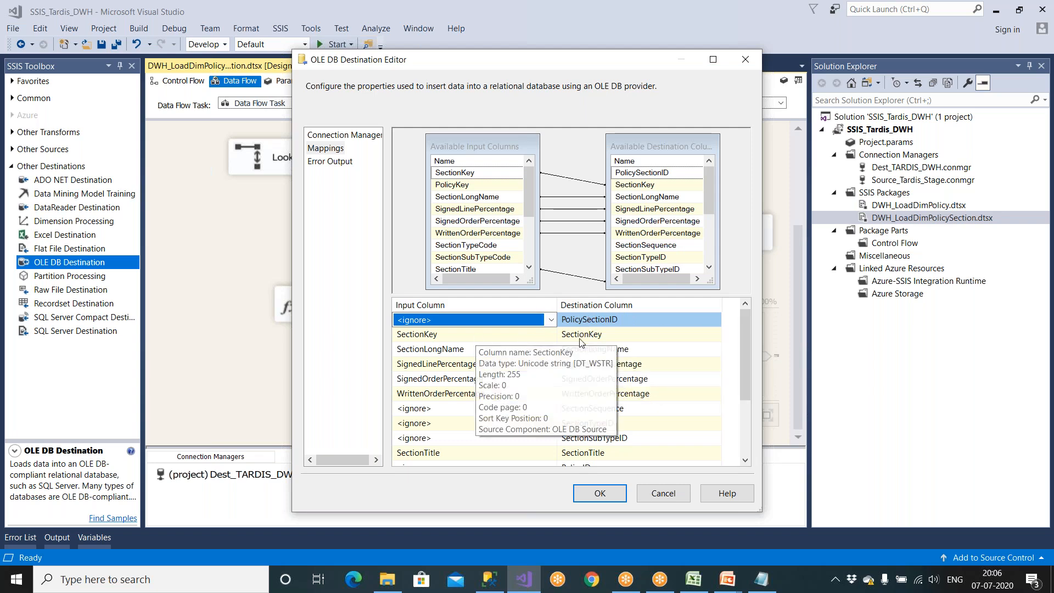
Examine the input columns available for the SectionKey destination column and keep SectionKey as its input.
mouse_move(521, 343)
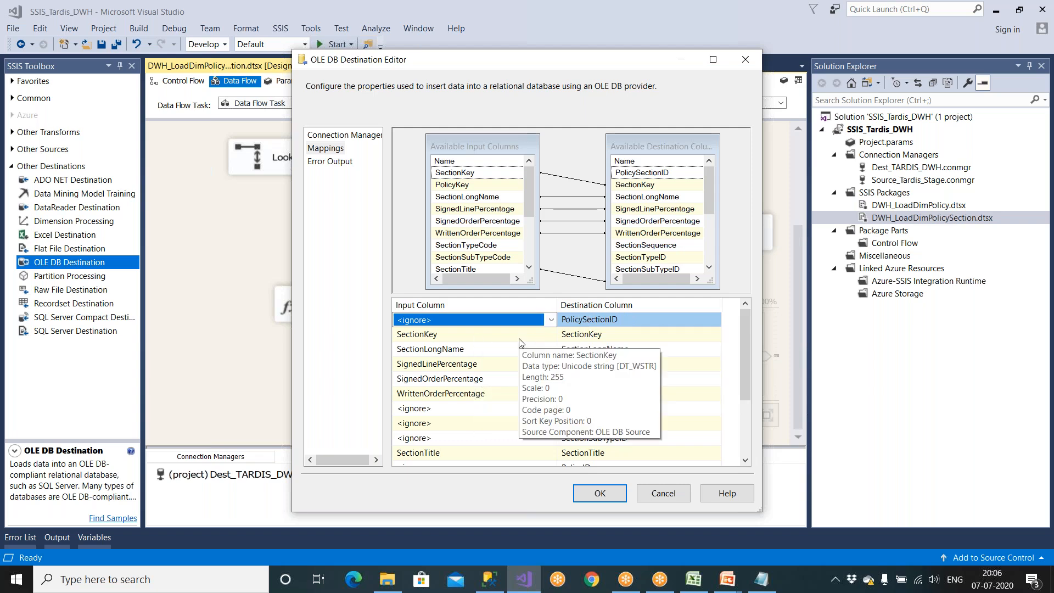
mouse_move(595, 340)
click(596, 336)
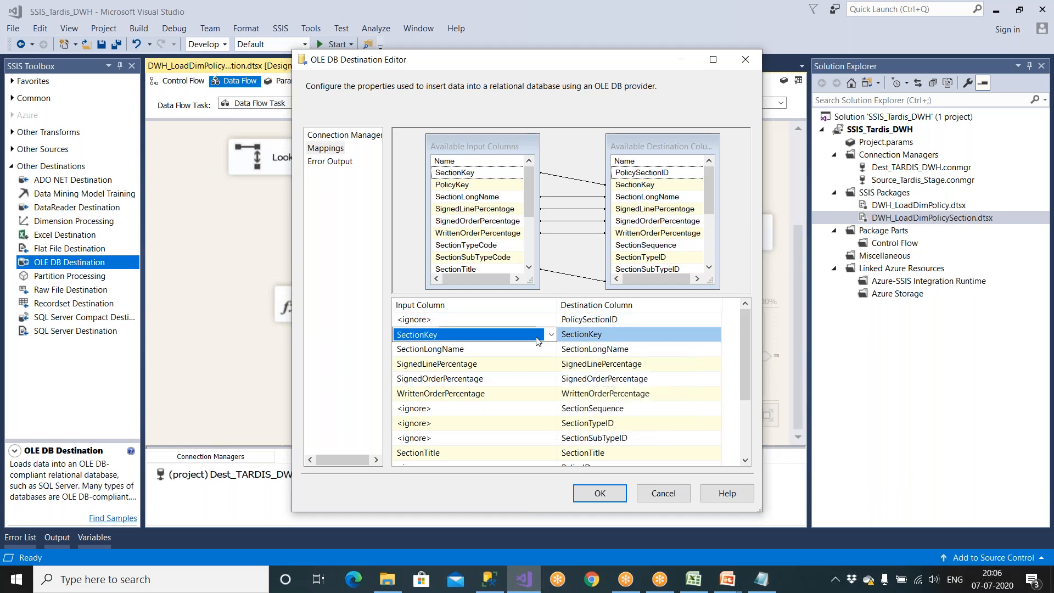
click(550, 334)
drag(553, 391, 552, 406)
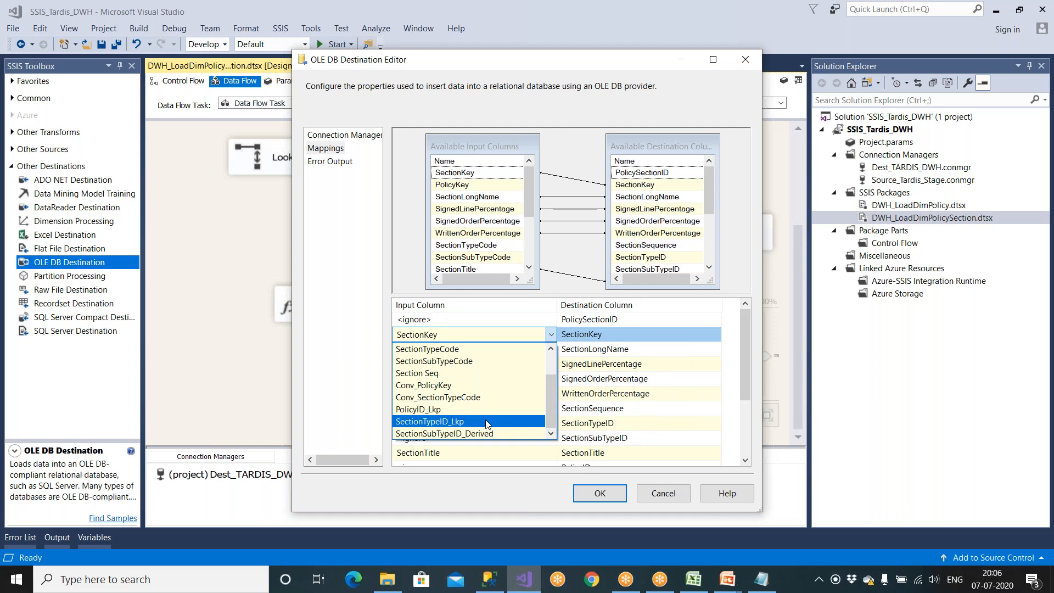
scroll(486, 424, up, 2)
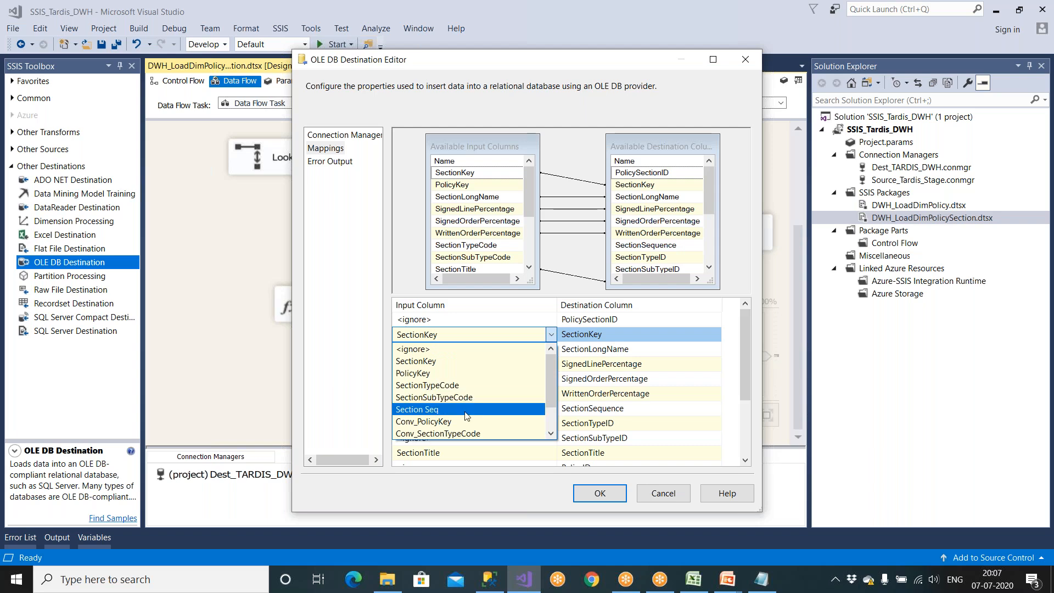
scroll(464, 425, down, 2)
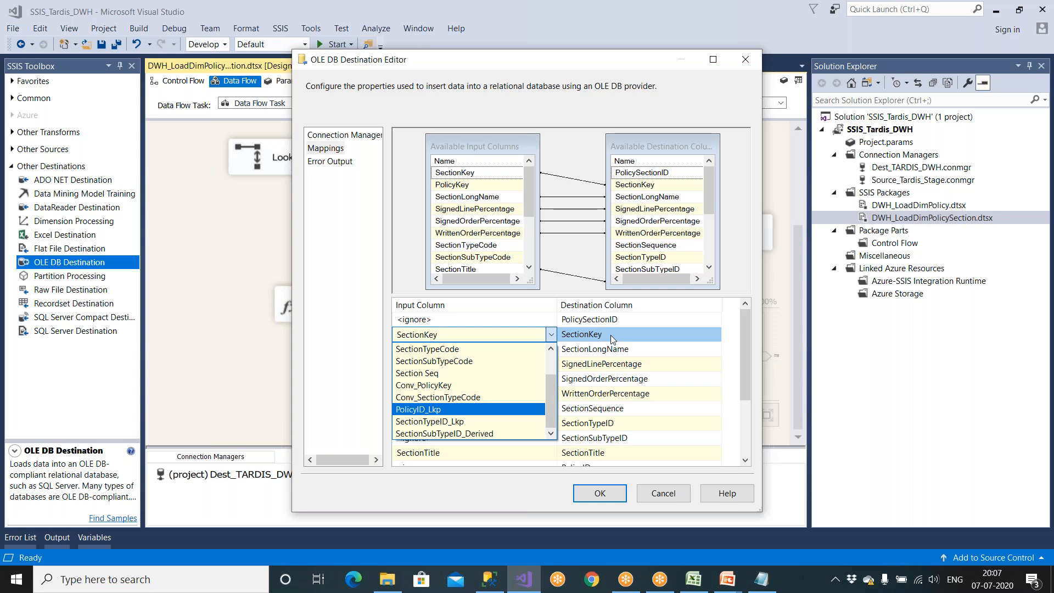
click(304, 344)
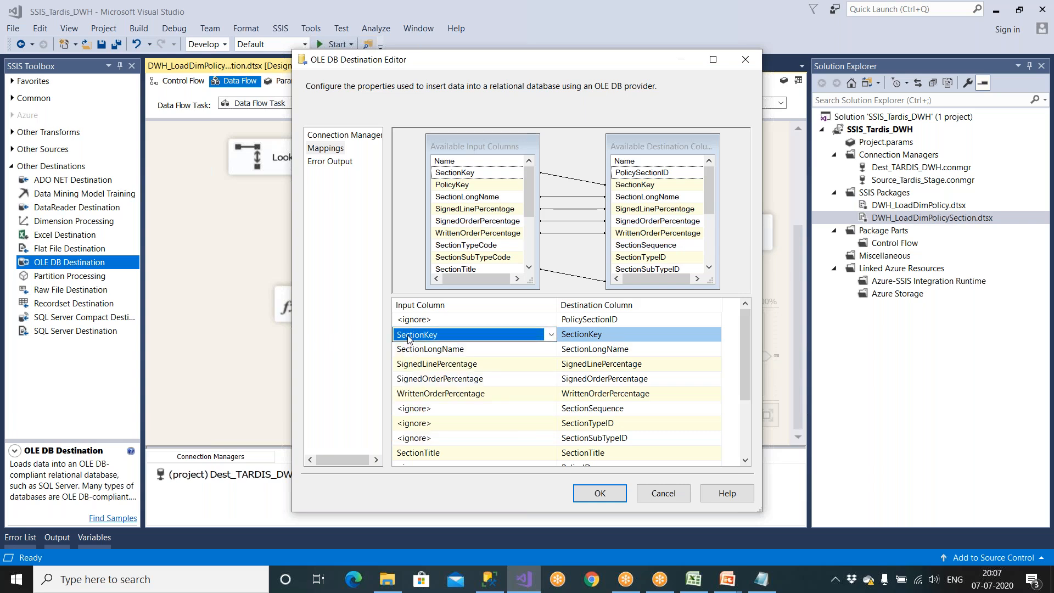
Compare the input and destination columns of the existing mappings from SectionKey to WrittenOrderPercentage, including the SectionKey data type.
click(642, 366)
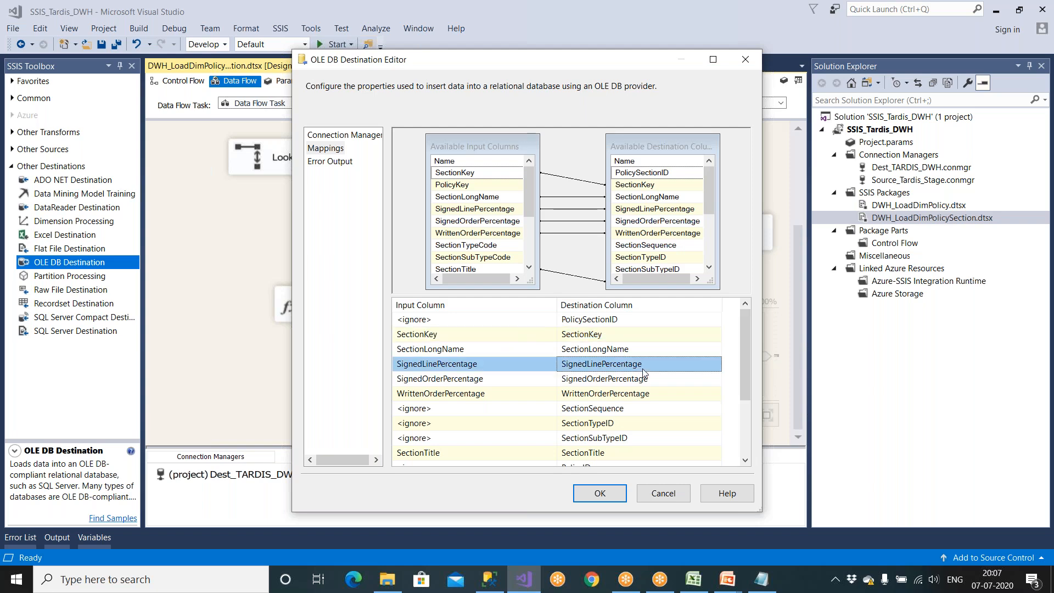
click(464, 338)
click(486, 399)
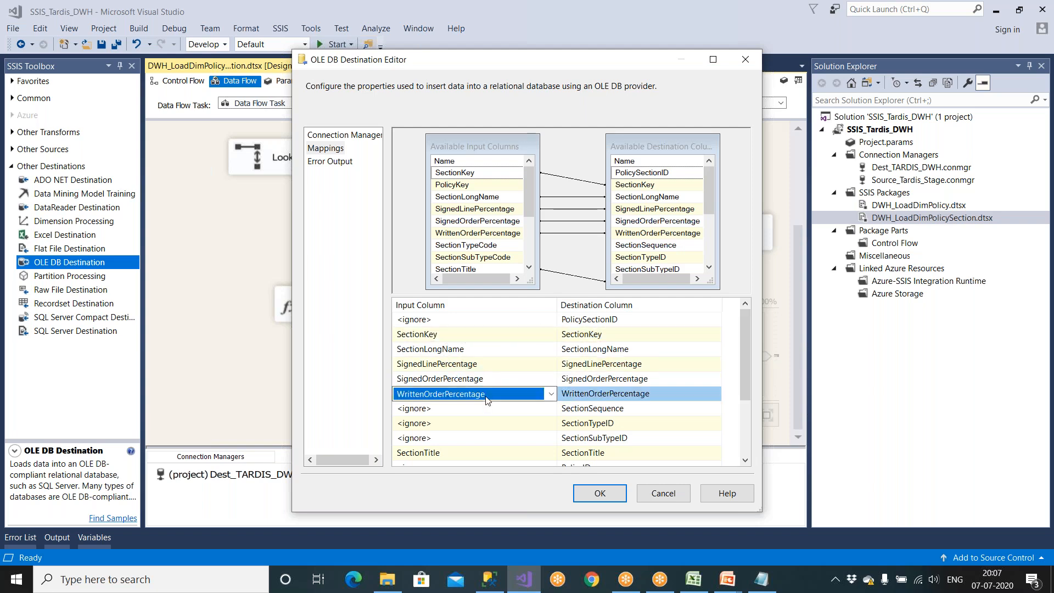
mouse_move(463, 349)
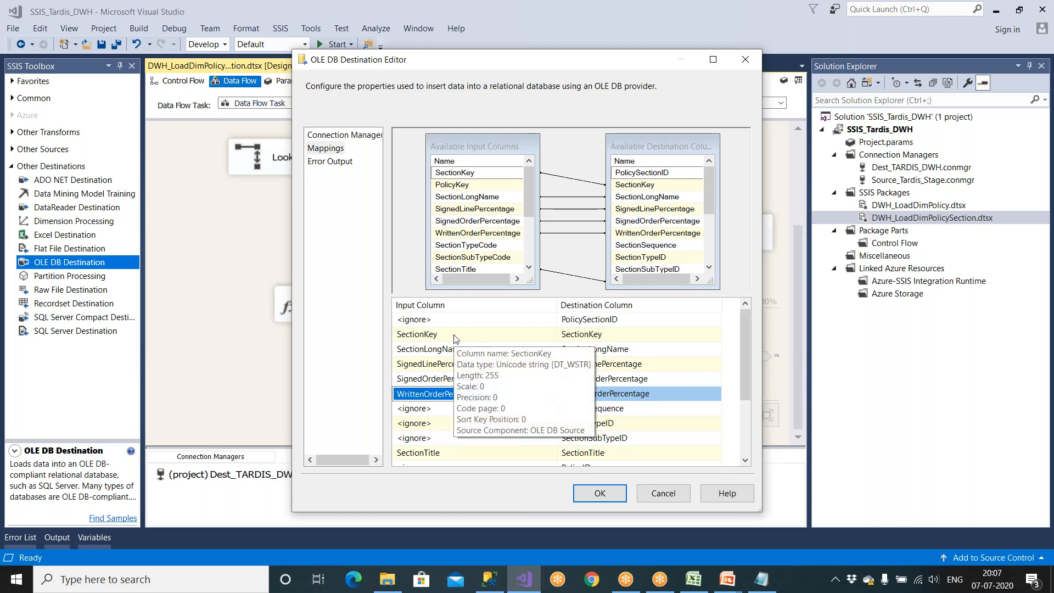
click(454, 336)
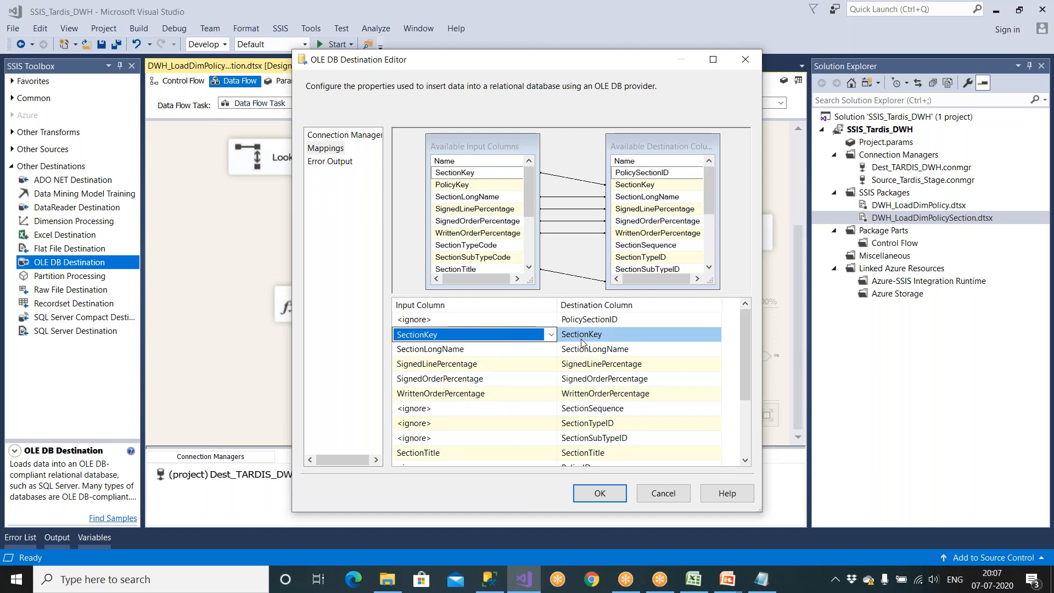
Enlarge the OLE DB Destination mappings, compare the input and destination data types of SectionKey, and close the editor without saving.
click(713, 60)
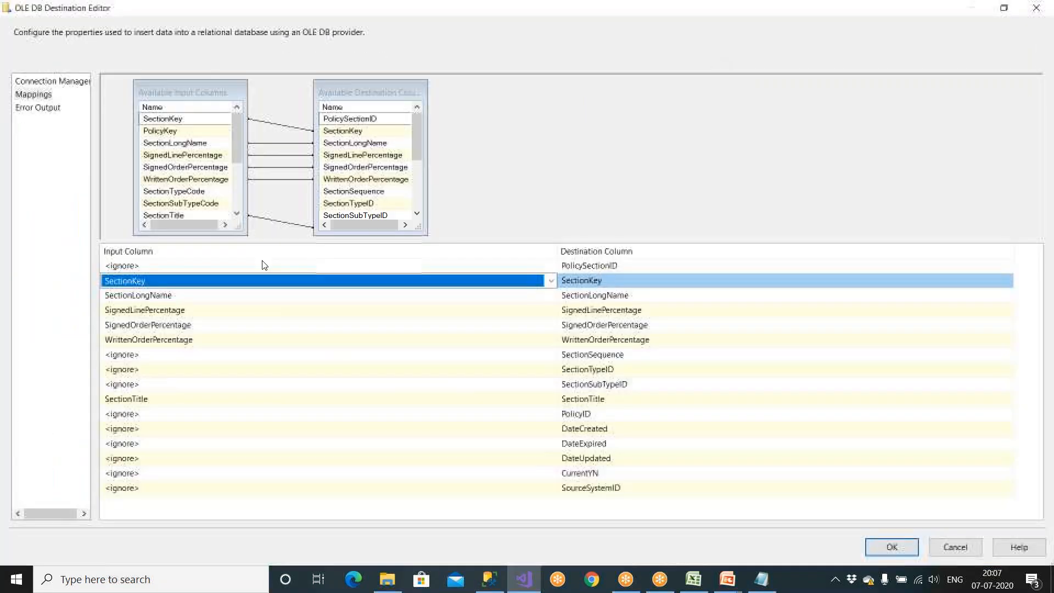
click(160, 296)
mouse_move(172, 136)
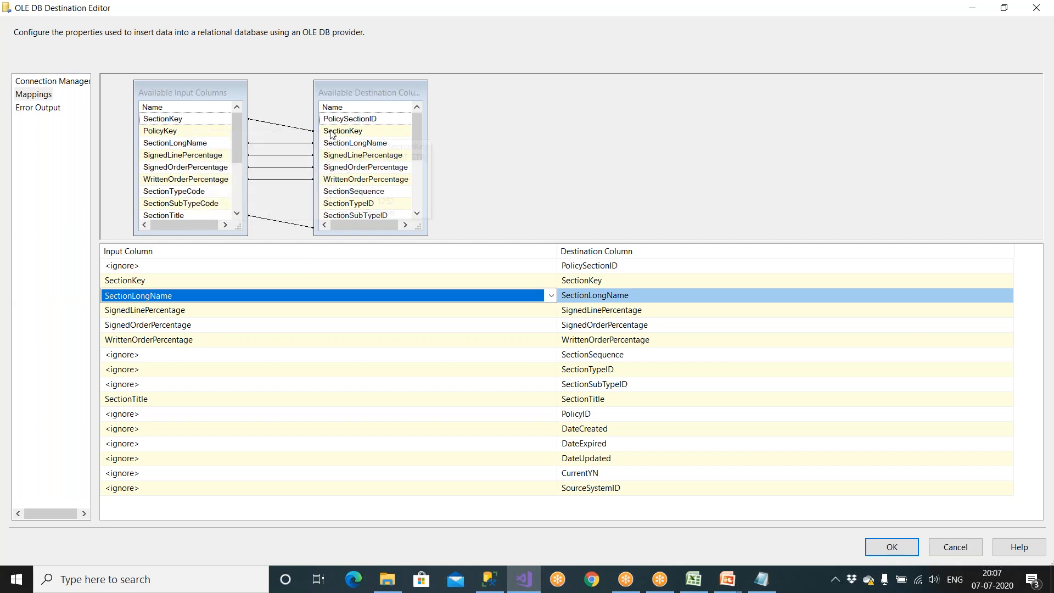
mouse_move(331, 132)
click(946, 546)
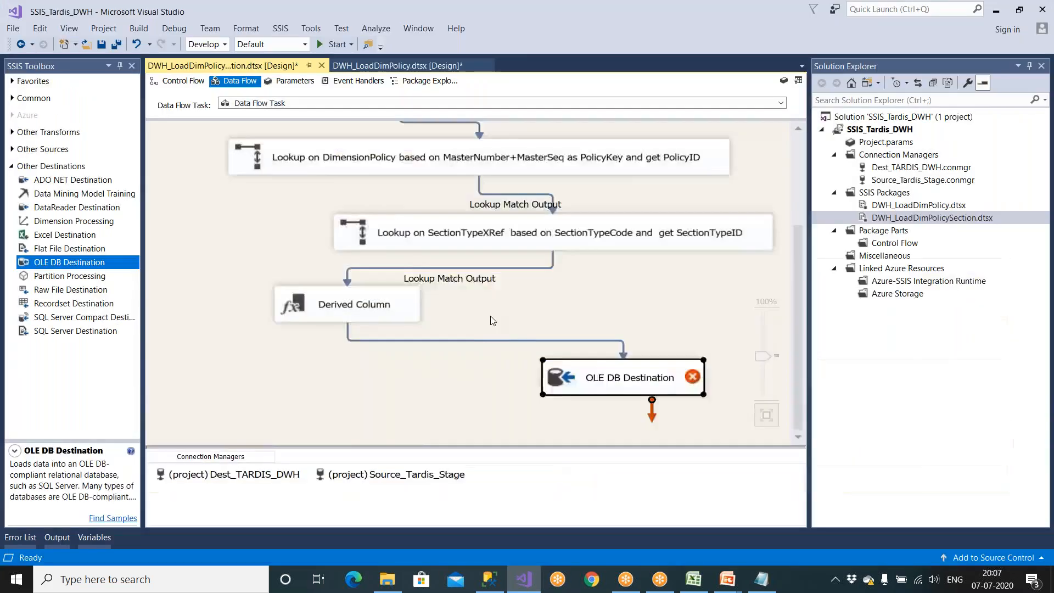
Open the Data Conversion transformation in the data flow and add SectionKey as a column to convert.
scroll(439, 291, up, 3)
double_click(438, 247)
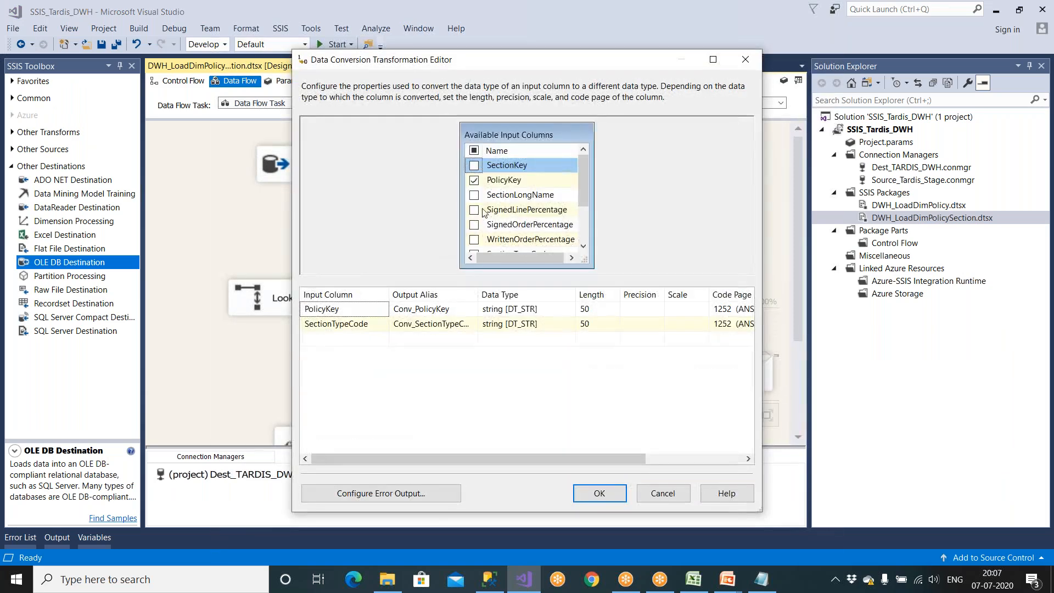
click(474, 166)
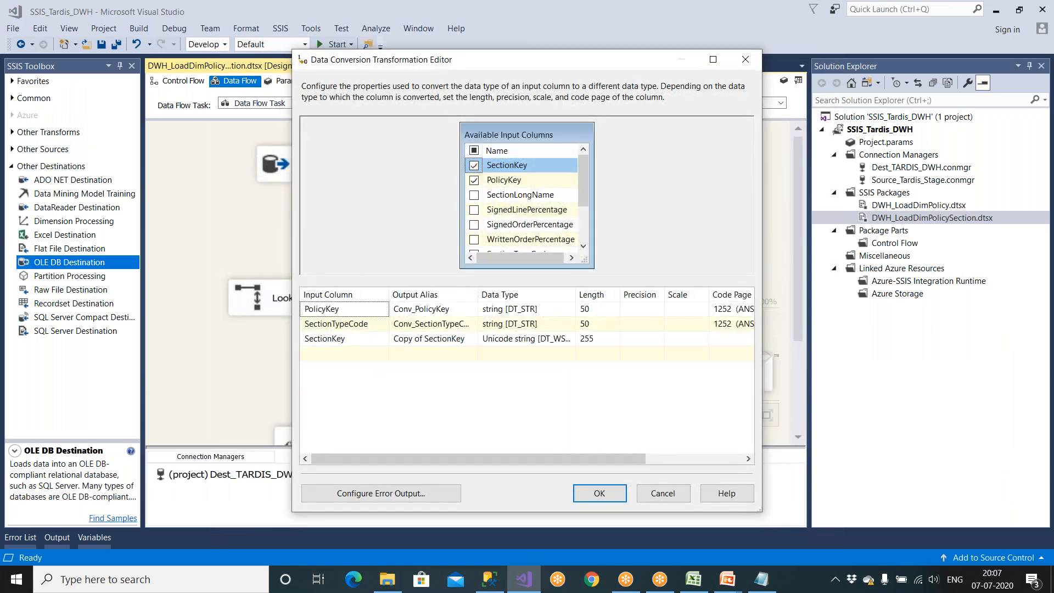
Edit the output alias of the SectionKey conversion row to remove its "Copy of" prefix.
click(424, 339)
key(BackSpace)
key(BackSpace)
key(BackSpace)
key(BackSpace)
key(BackSpace)
key(BackSpace)
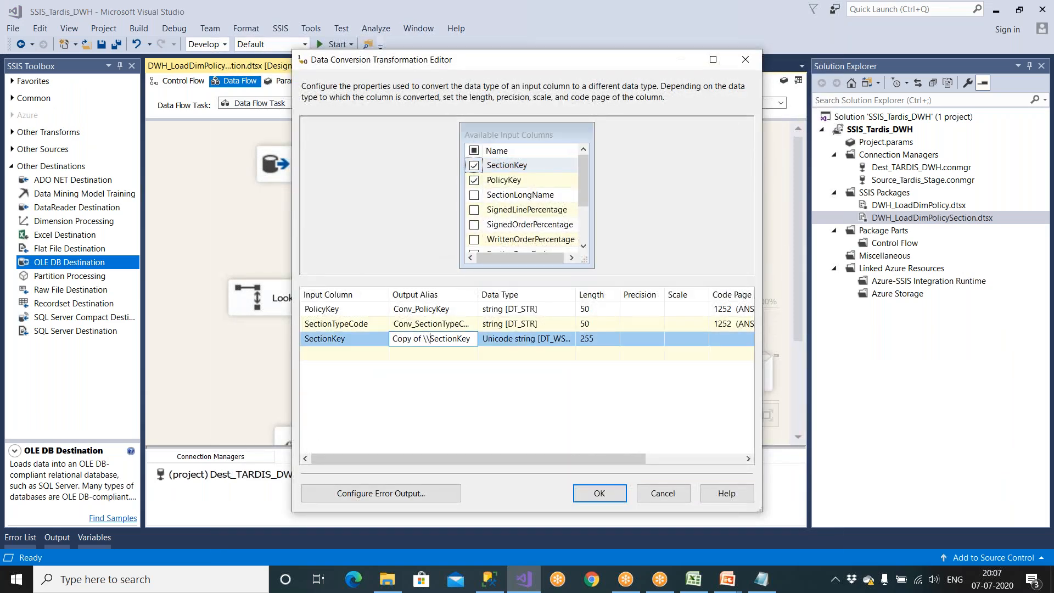
Set the output alias of the SectionKey conversion to Conv_SectionKey.
key(BackSpace)
text(O)
key(BackSpace)
text(on_)
text(v_)
Convert SectionKey to string [DT_STR] with a length of 17 and apply the Data Conversion settings.
click(511, 342)
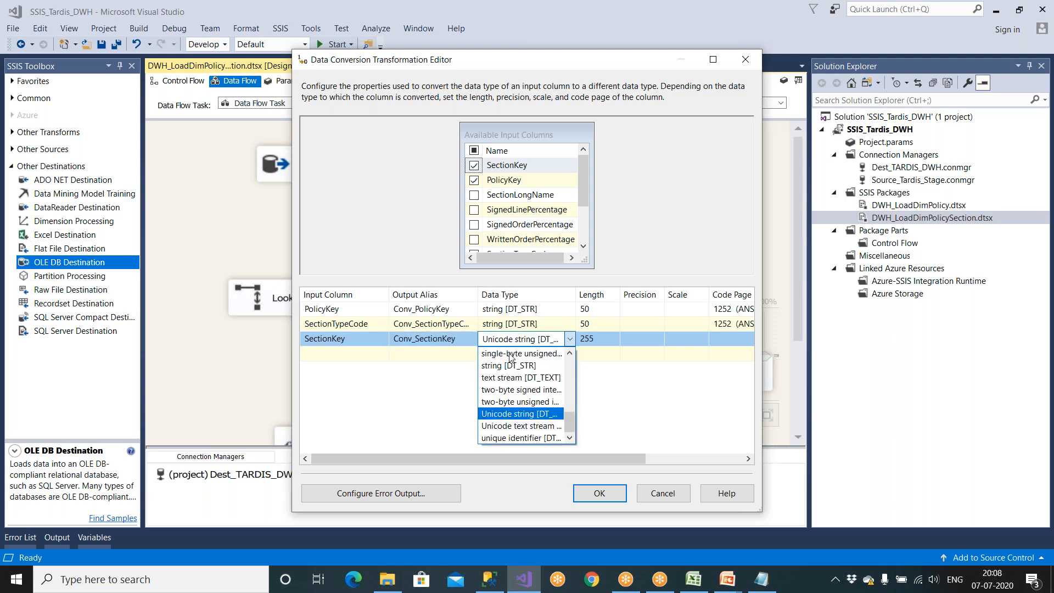
click(510, 365)
click(592, 343)
text(17)
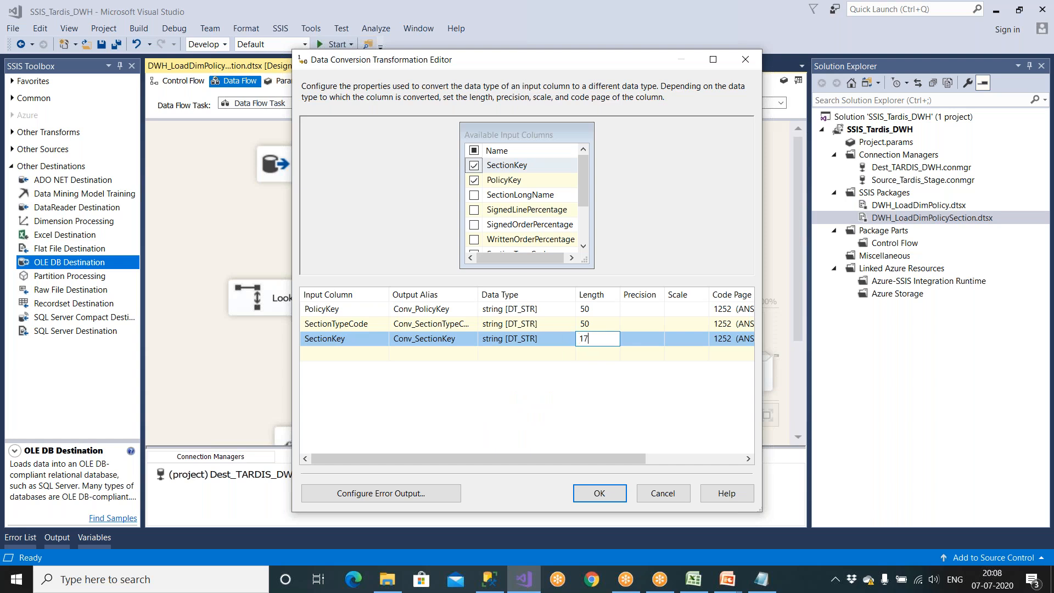
click(608, 497)
Set the OLE DB Destination's target table to [Dimension].[PolicySection].
scroll(511, 399, down, 3)
click(613, 388)
double_click(613, 388)
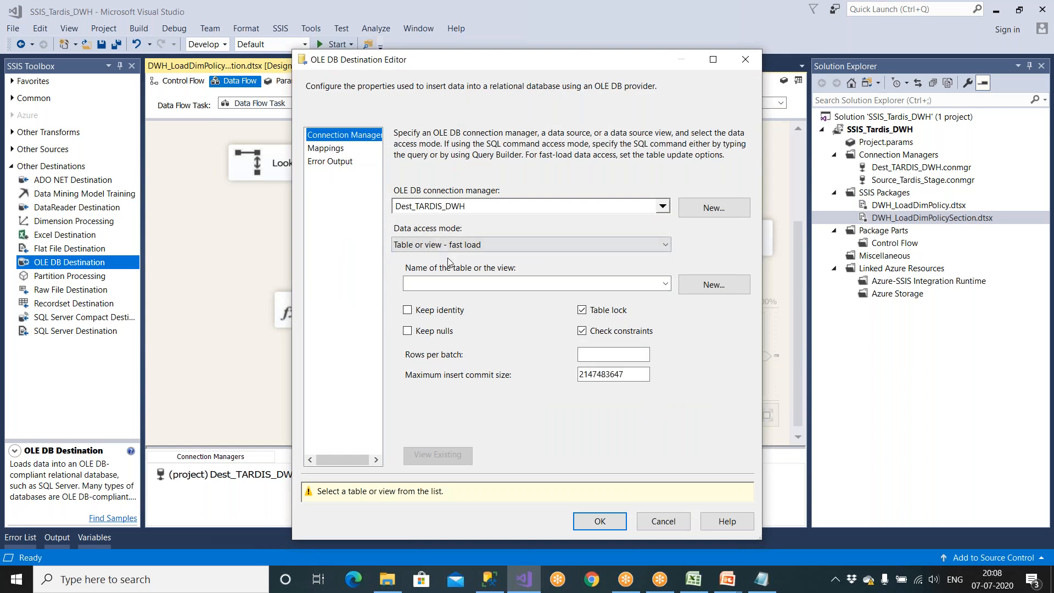
click(457, 283)
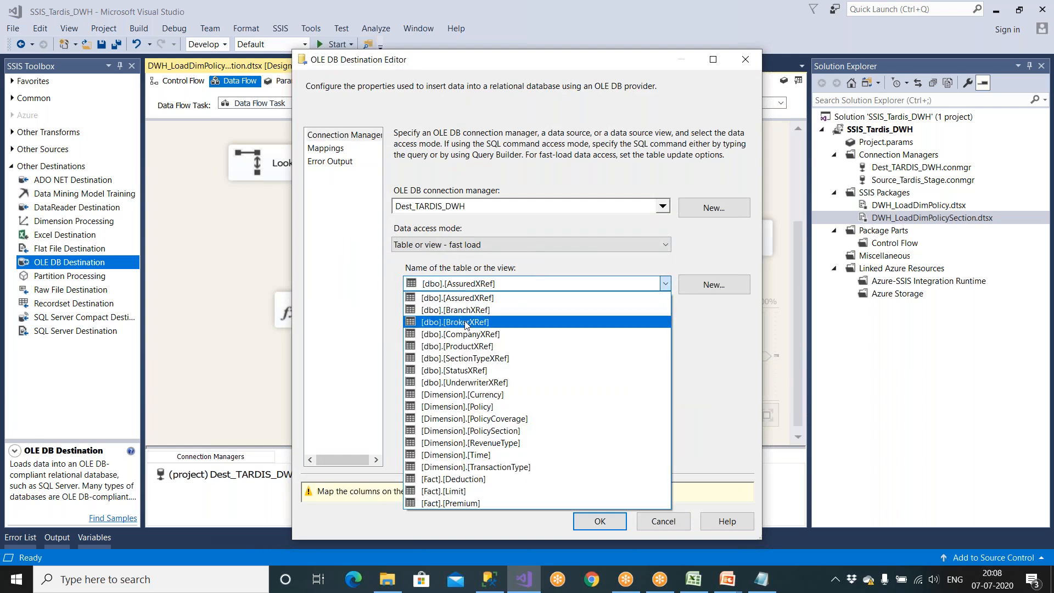
click(478, 357)
click(477, 283)
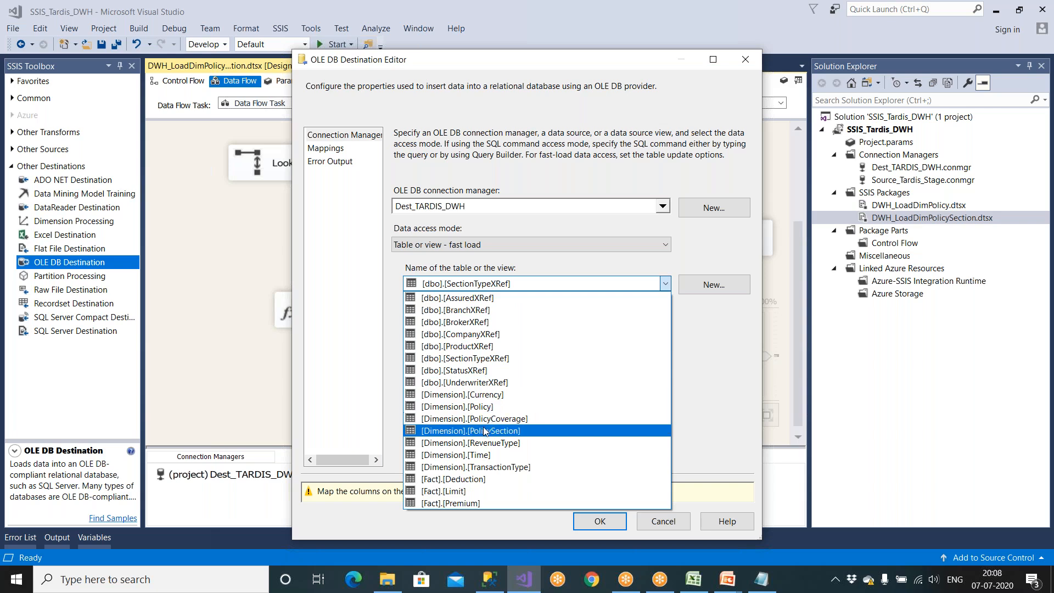
click(483, 430)
Map the input column Conv_SectionKey to the destination column SectionKey.
click(336, 151)
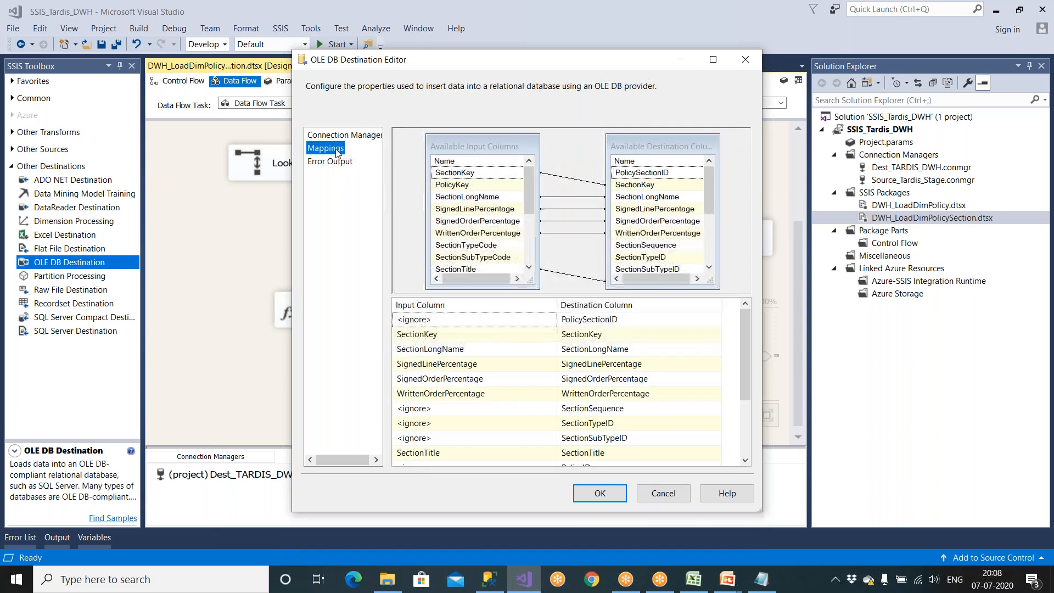
click(469, 336)
scroll(554, 425, down, 3)
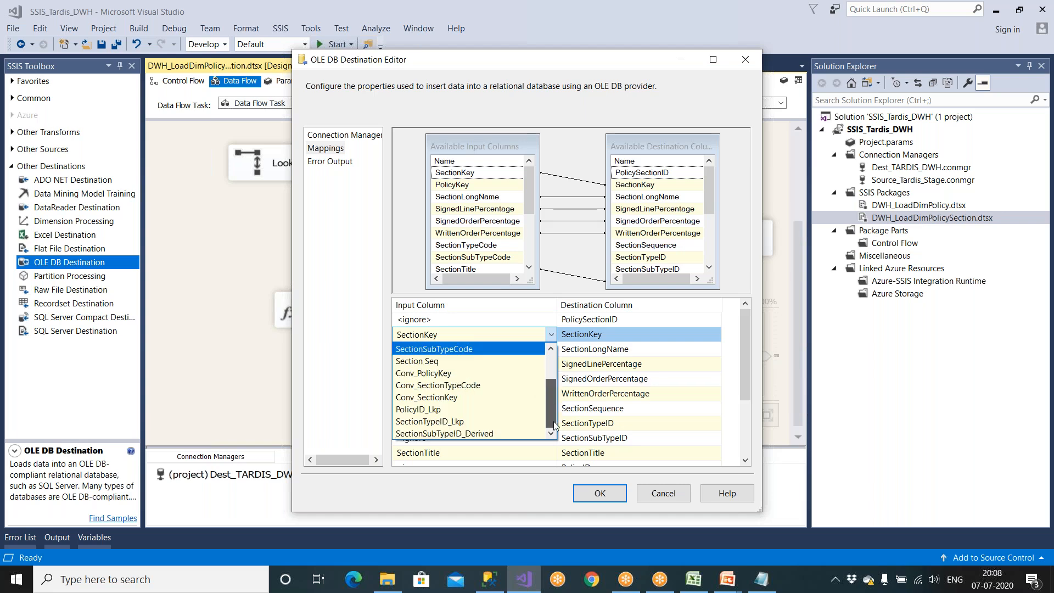
click(487, 398)
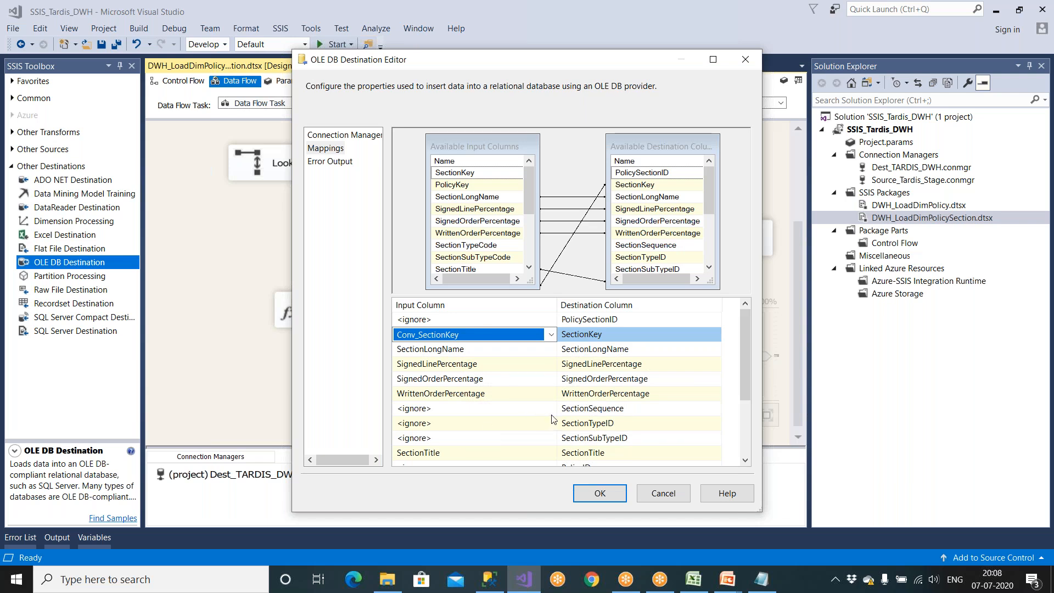
Map the input column PolicyID_Lkp to the destination column PolicyID.
drag(746, 387, 749, 432)
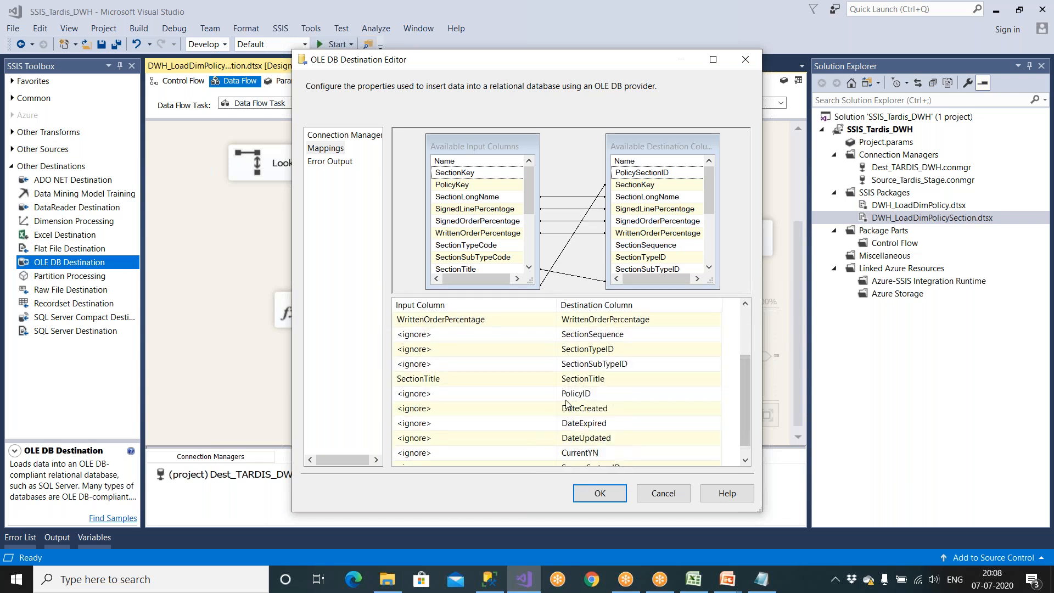
click(532, 394)
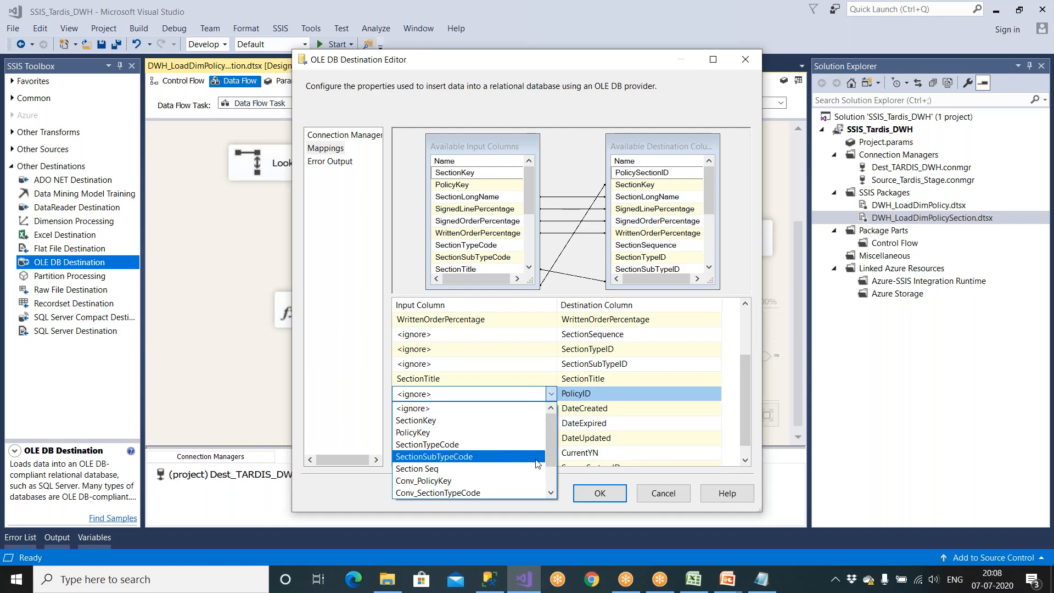
scroll(552, 480, down, 1)
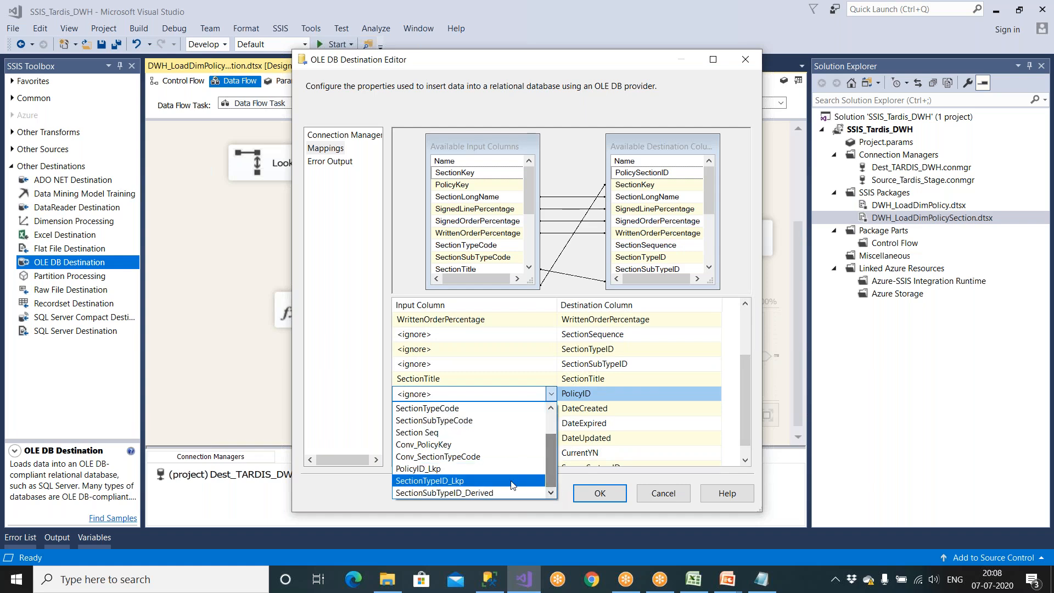
click(468, 469)
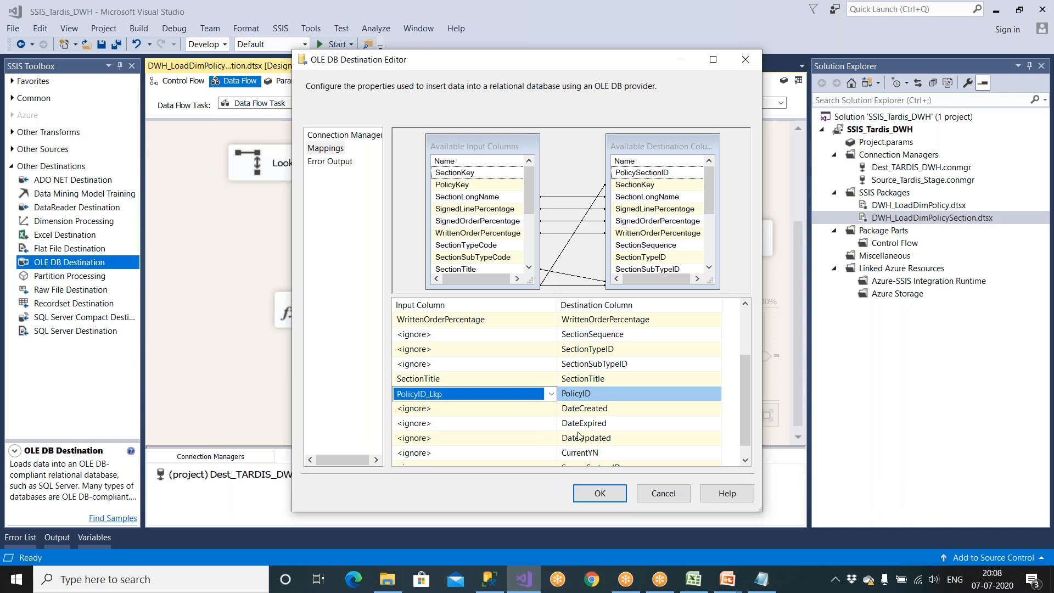
Review the SectionTitle and SectionSubTypeID mappings and apply the OLE DB Destination settings.
click(745, 460)
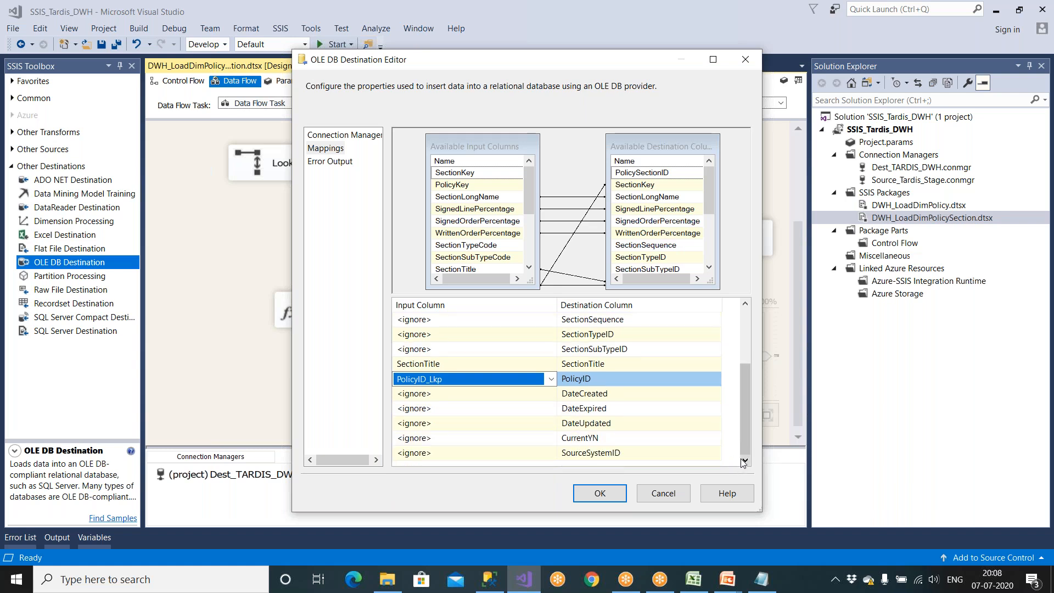
click(452, 365)
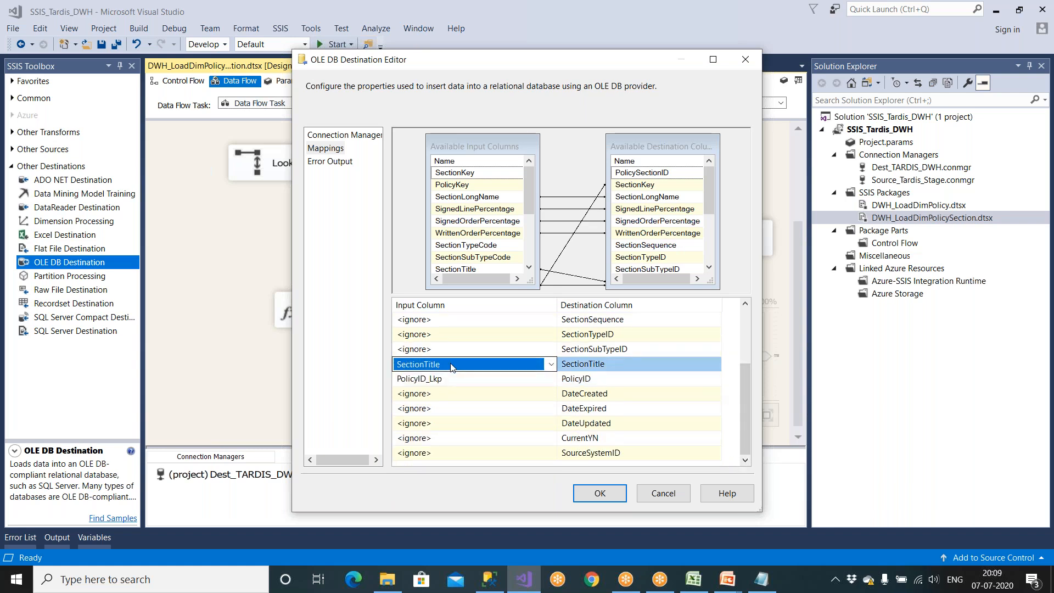
click(457, 394)
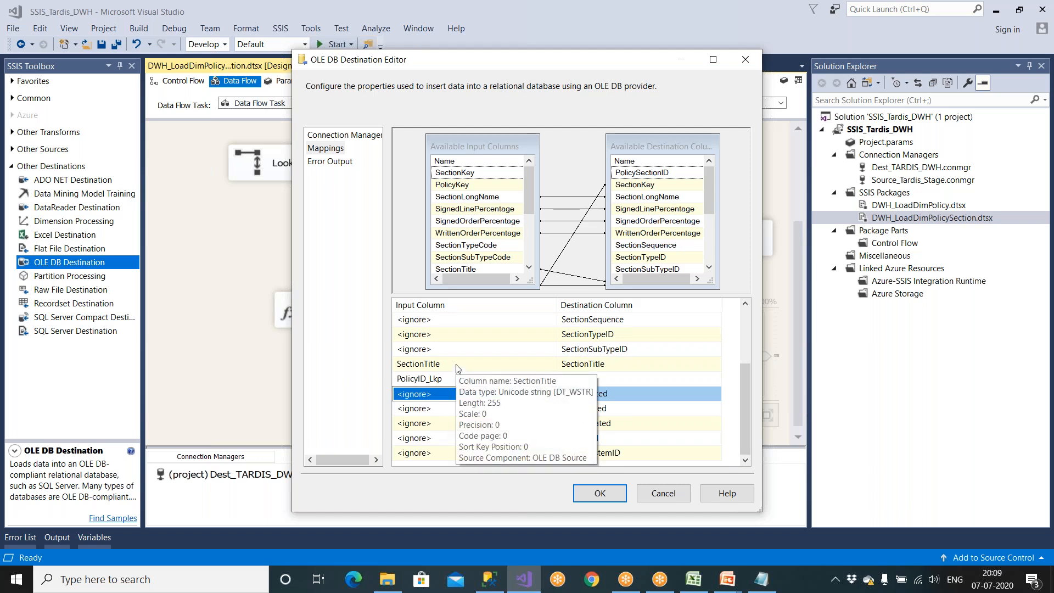
click(456, 366)
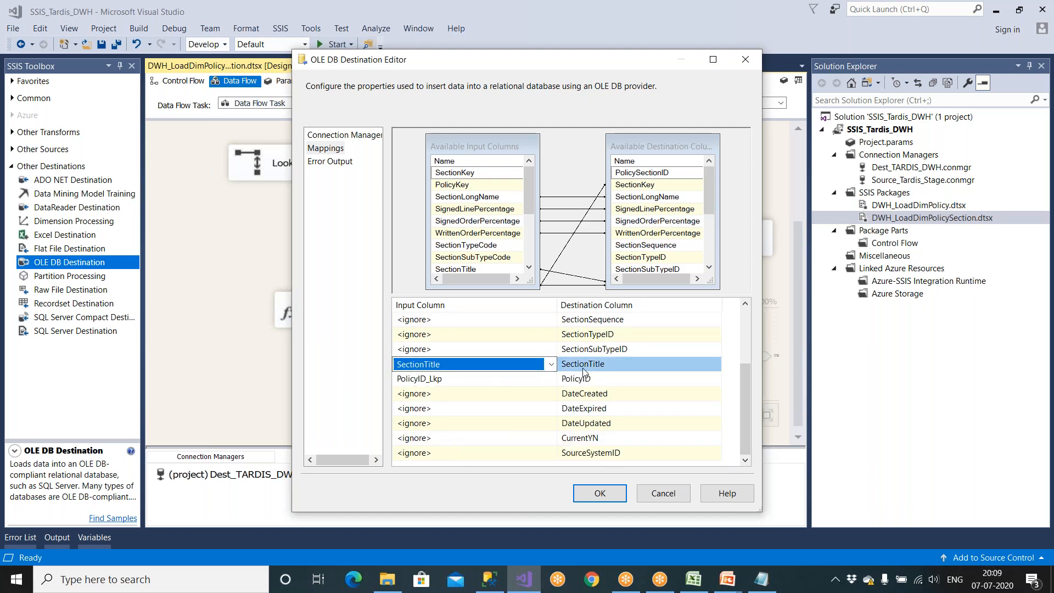
click(483, 350)
click(483, 350)
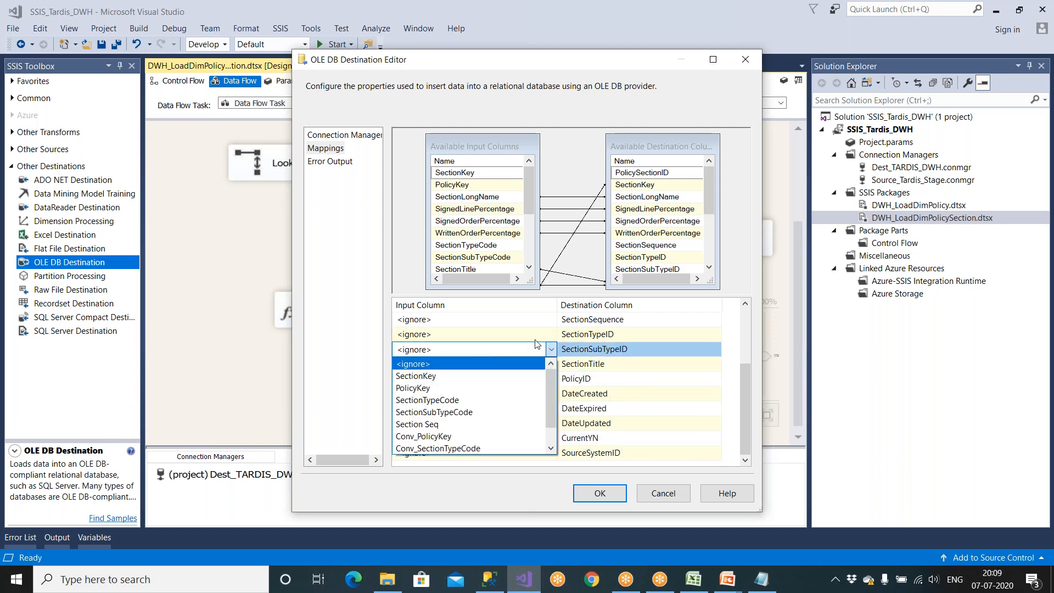
click(612, 498)
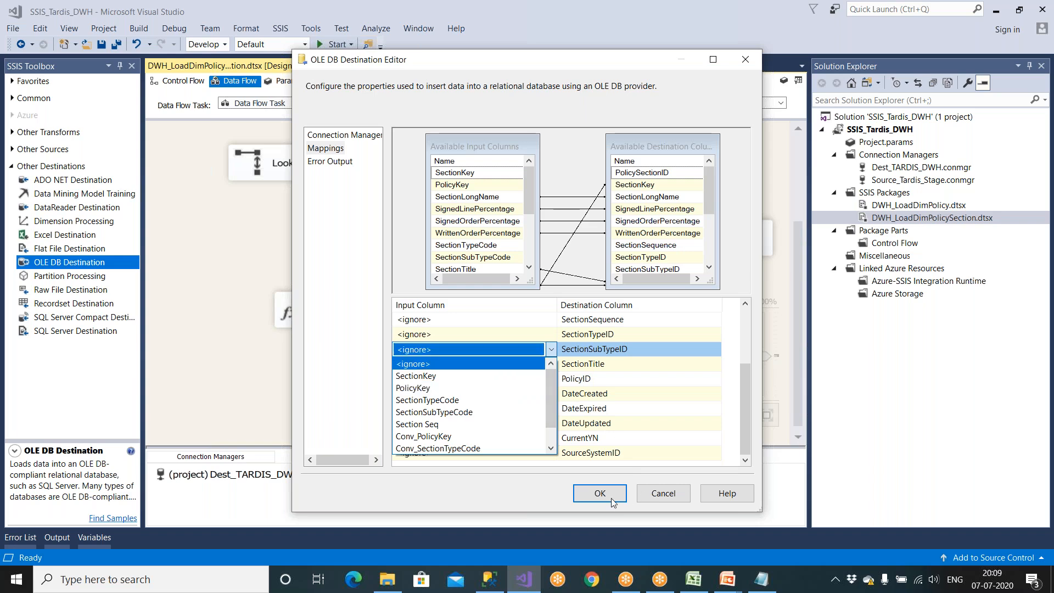
click(603, 499)
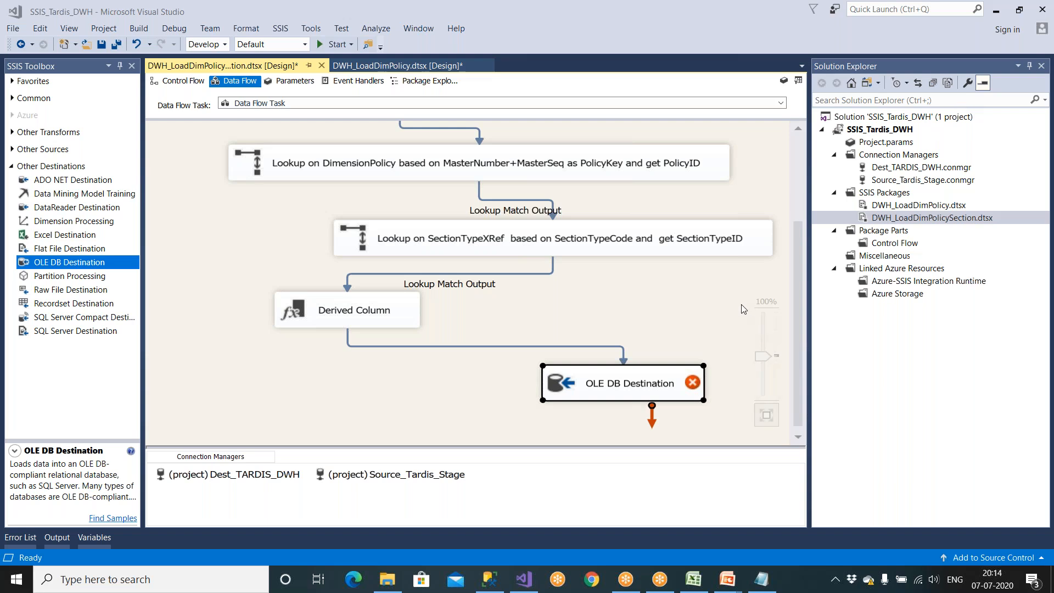
Reopen the OLE DB Destination's column mappings in a maximized editor and check the input choices for PolicySectionID.
mouse_move(674, 389)
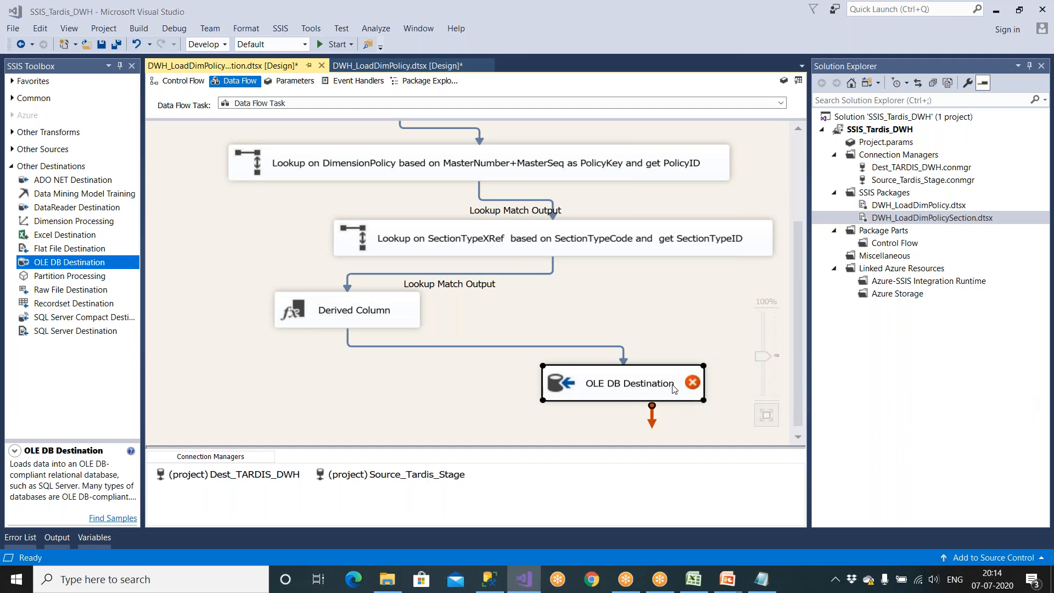
double_click(674, 389)
key(Down)
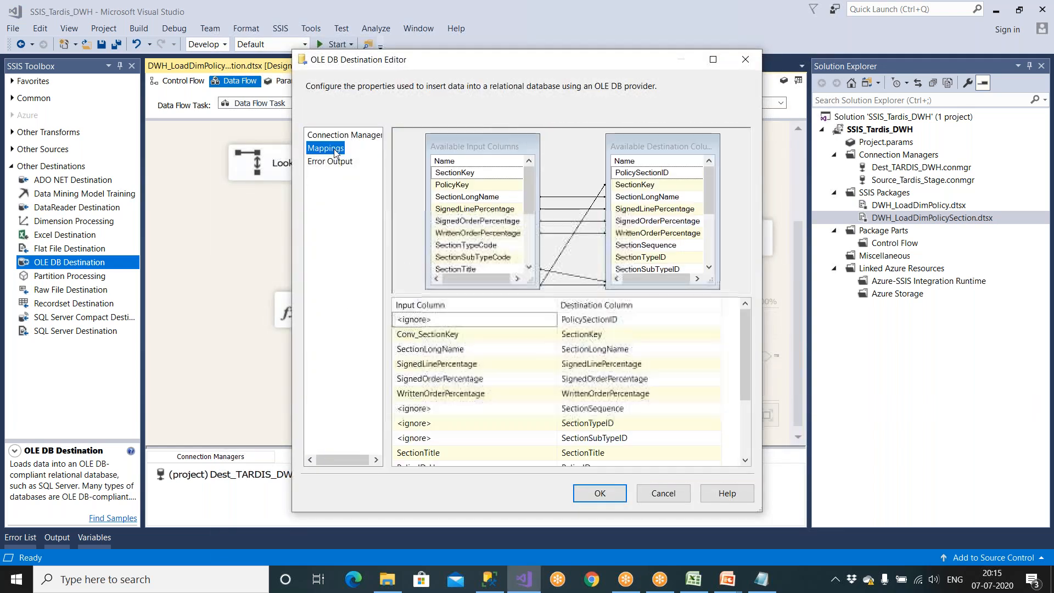
click(712, 58)
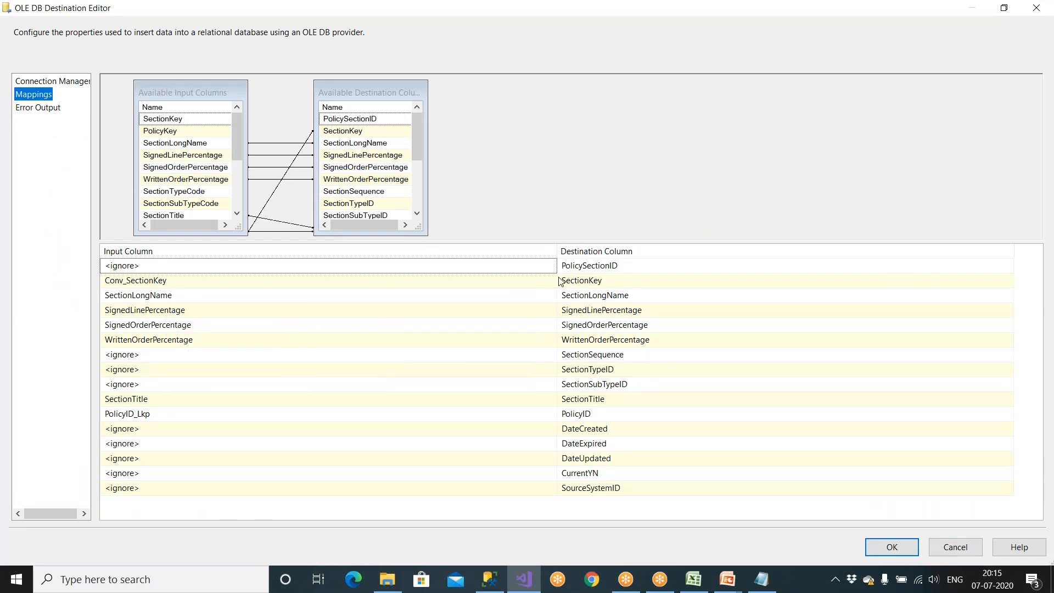
mouse_move(560, 281)
click(166, 270)
click(164, 268)
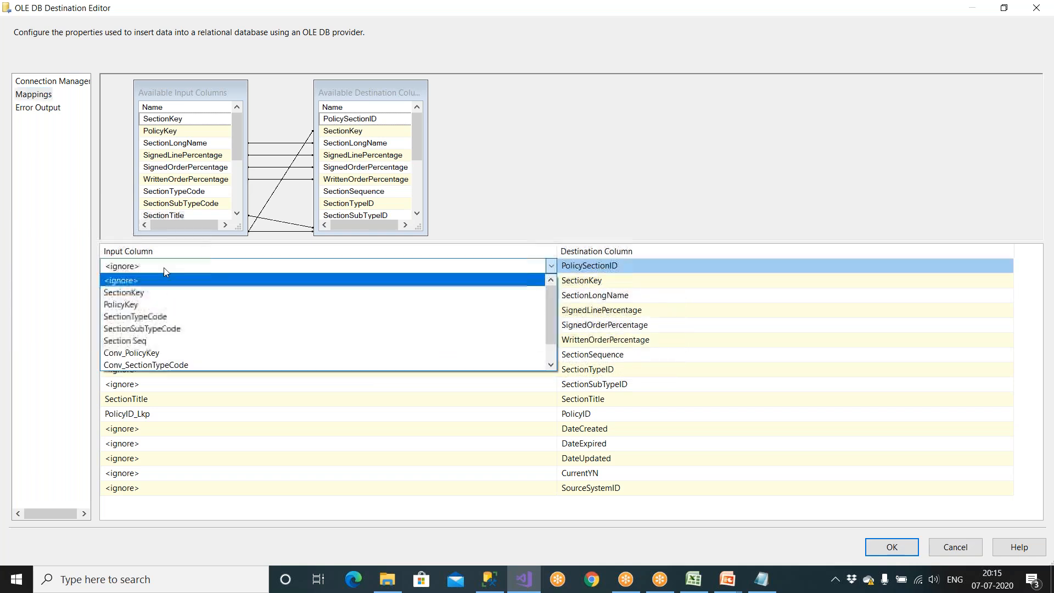
click(164, 268)
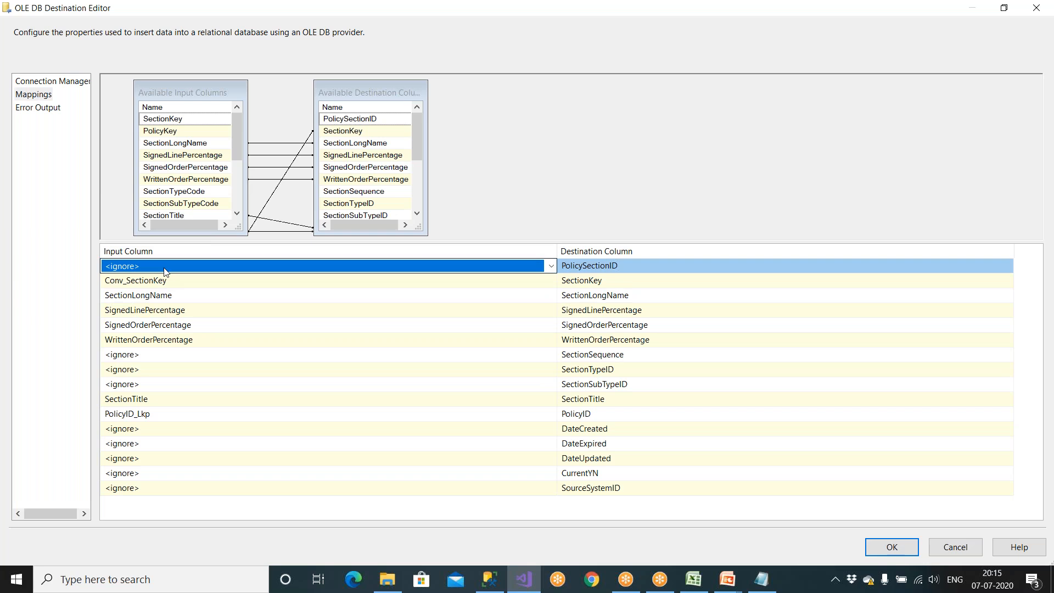
Compare the input and destination data types and lengths of SectionKey and SectionLongName, and close the destination editor.
click(578, 285)
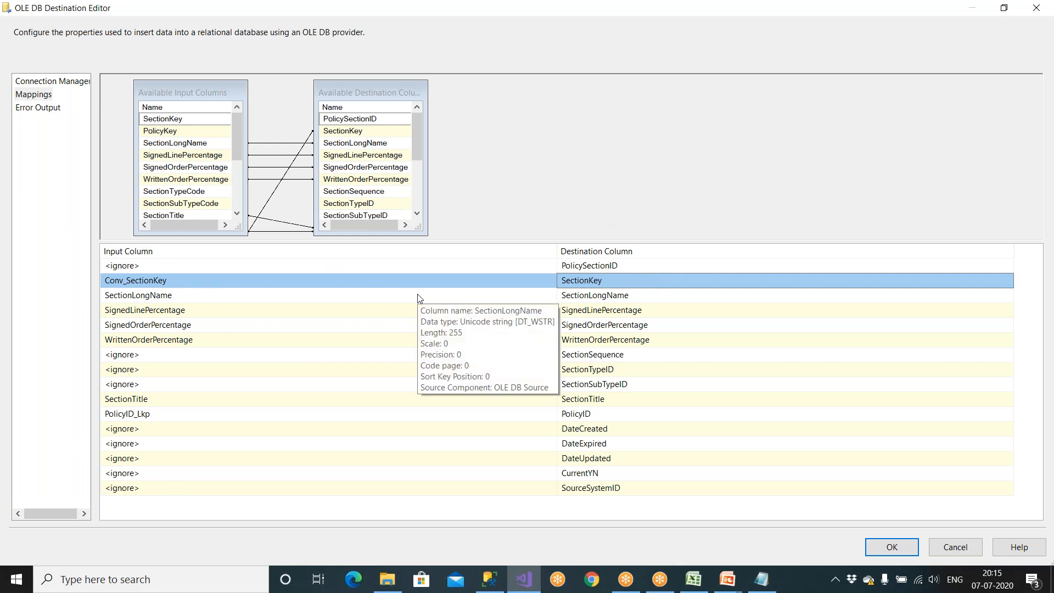
mouse_move(585, 283)
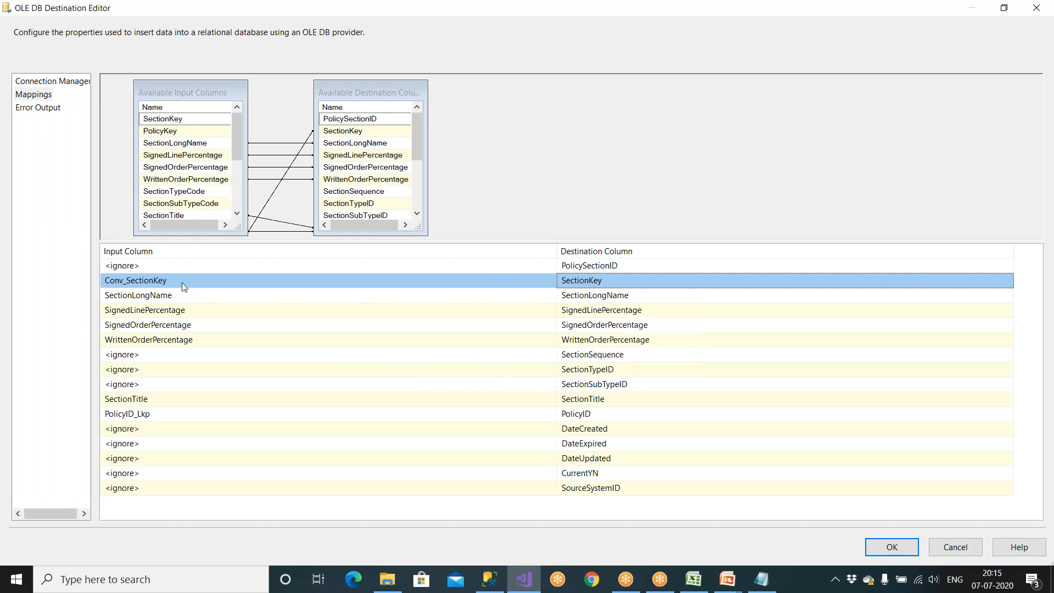
mouse_move(181, 283)
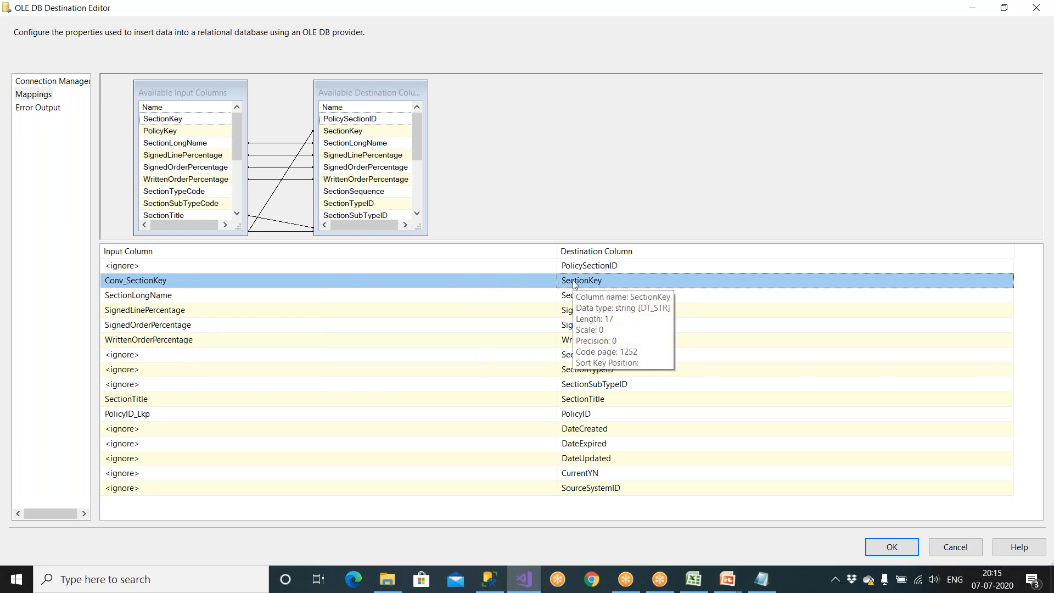
mouse_move(614, 301)
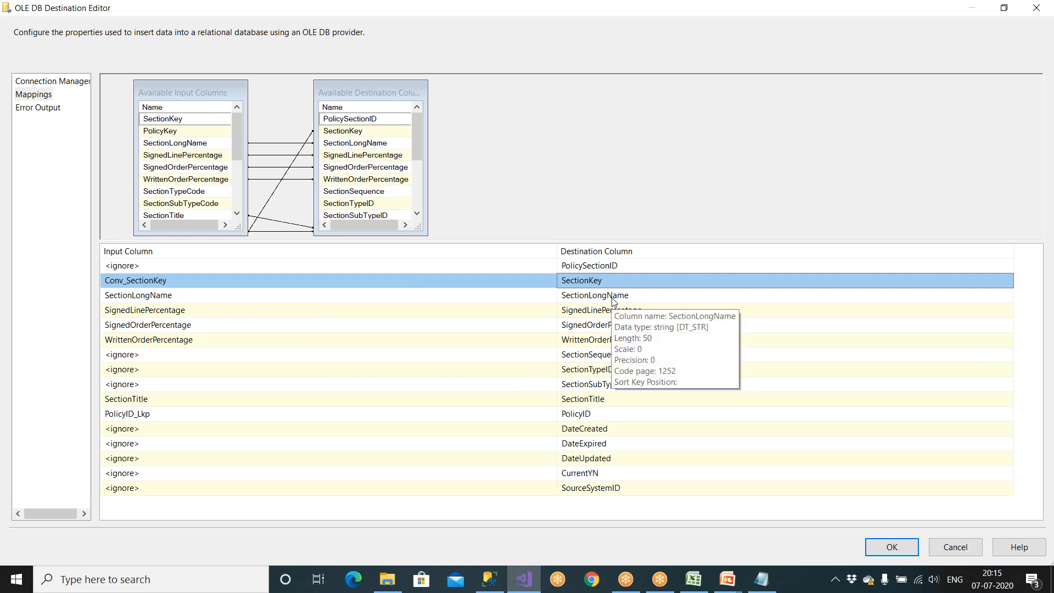
mouse_move(183, 302)
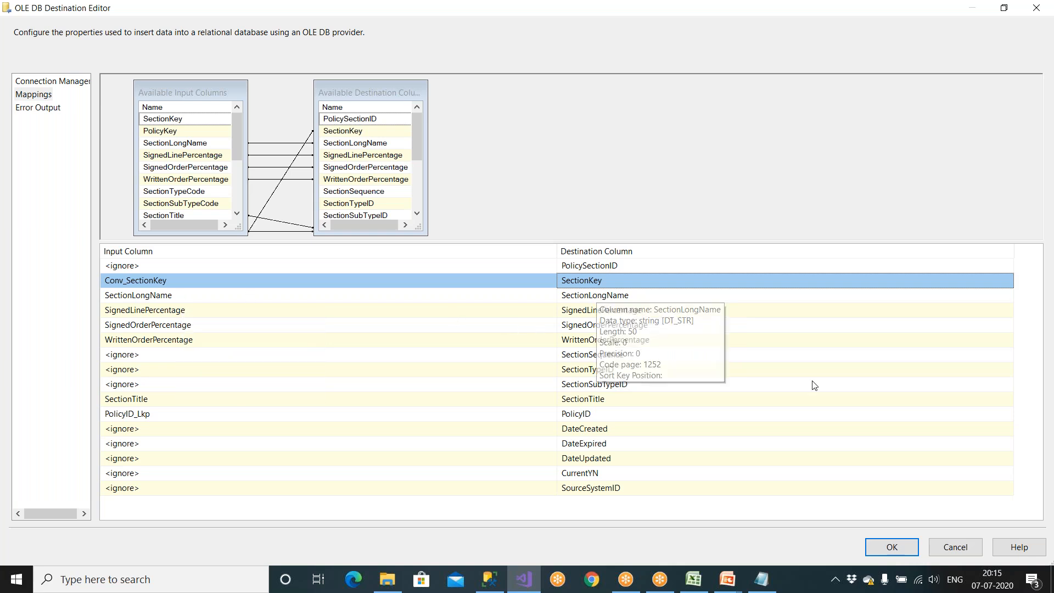
click(916, 548)
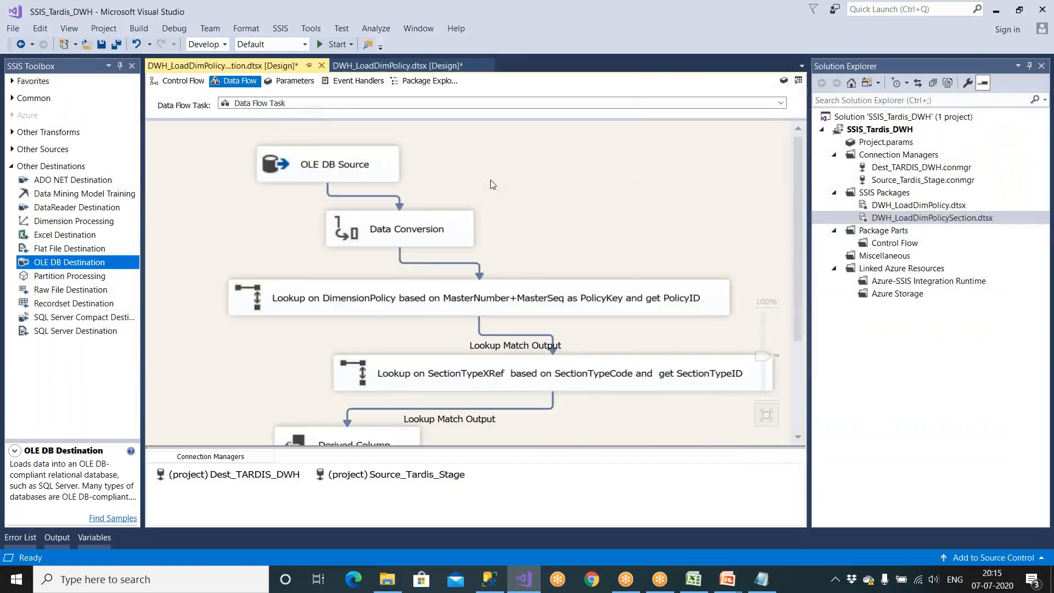
Add SectionLongName to the Data Conversion transformation with the output alias Conv_SectionLongName.
click(423, 228)
double_click(423, 228)
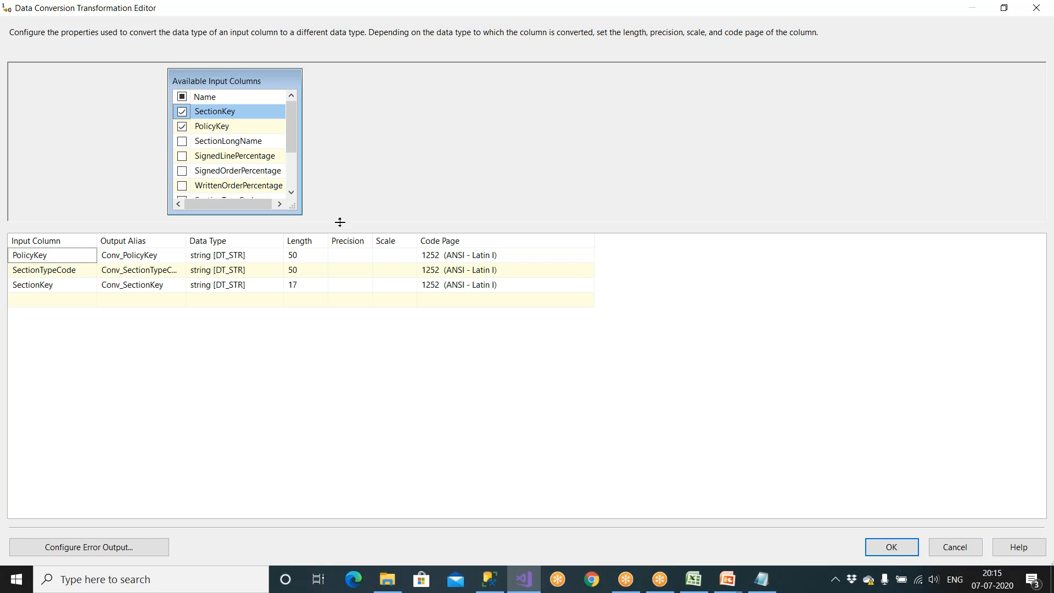
drag(341, 227, 329, 277)
drag(301, 213, 330, 269)
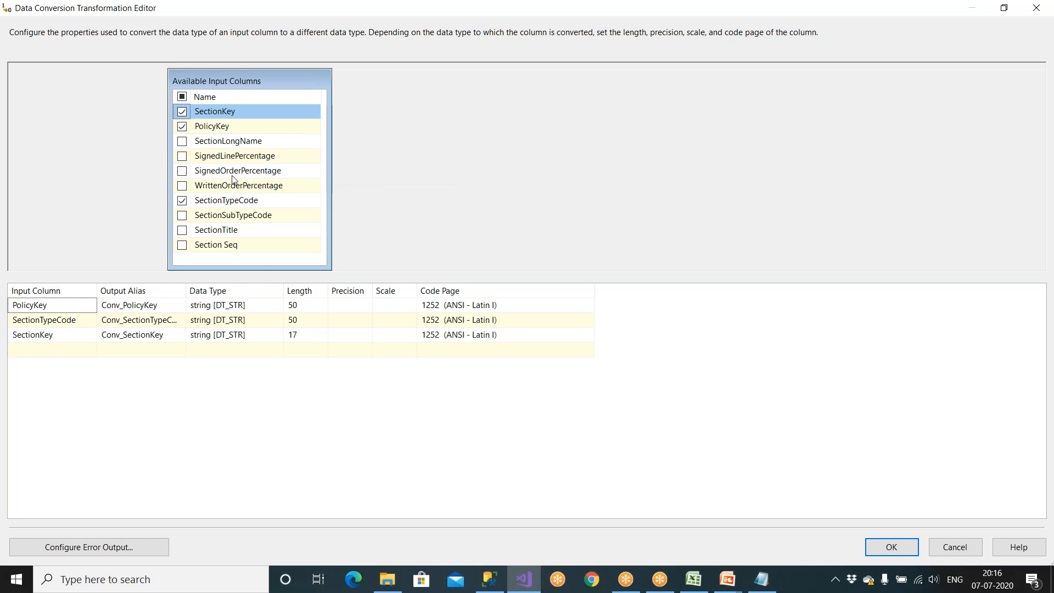
click(182, 142)
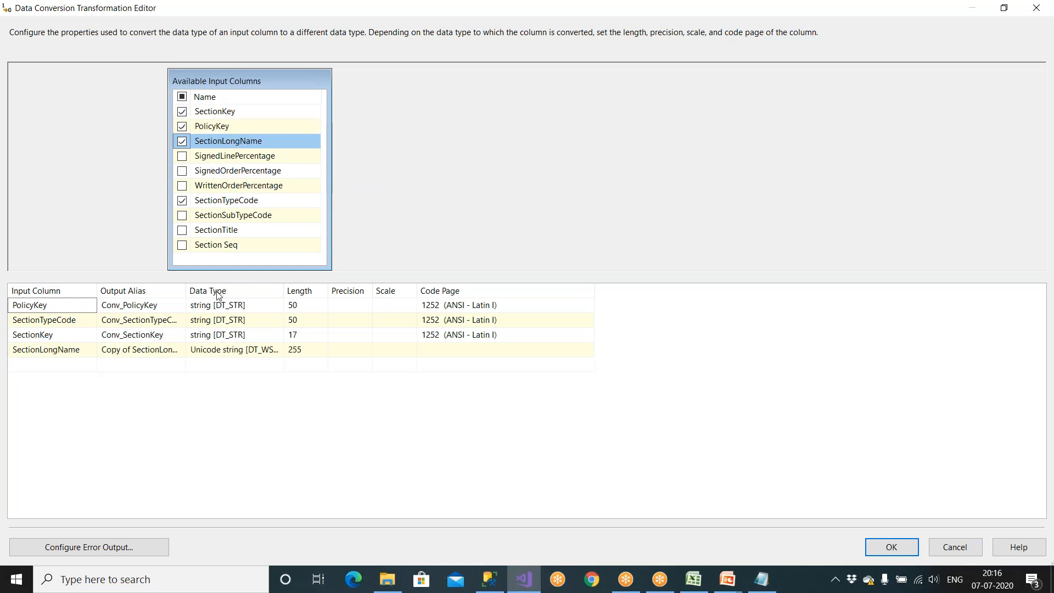
click(141, 350)
drag(132, 350, 101, 352)
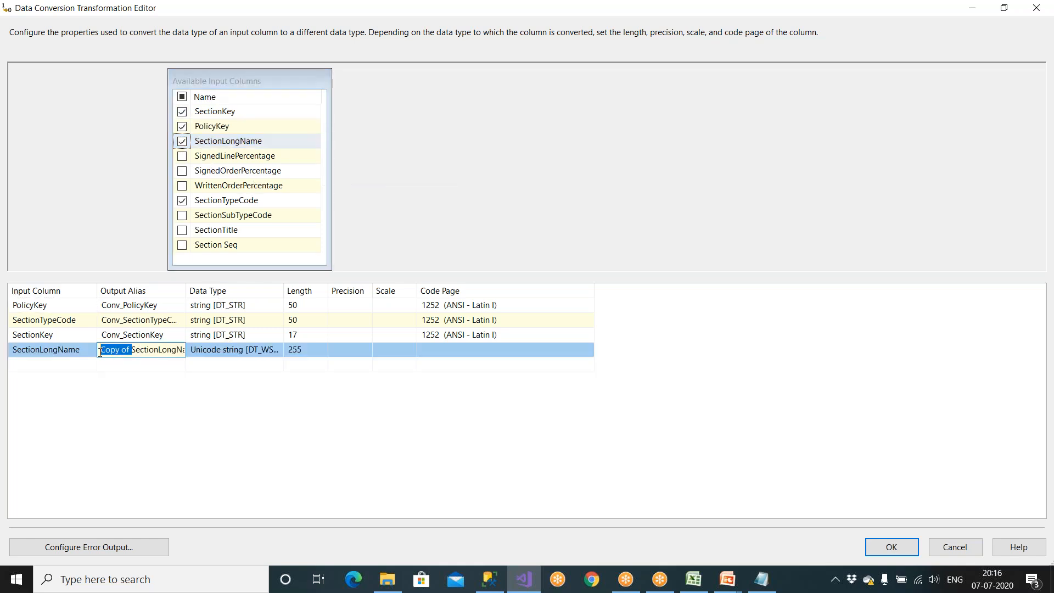
text(Conv_)
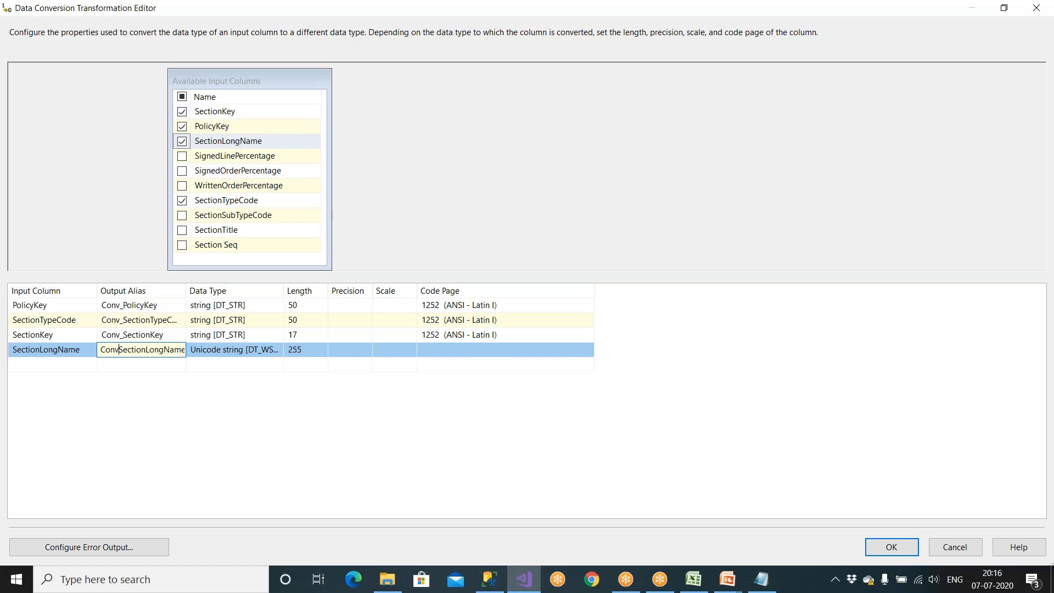
Convert SectionLongName to string [DT_STR] with length 50 and apply the Data Conversion settings.
drag(186, 290, 251, 291)
click(267, 349)
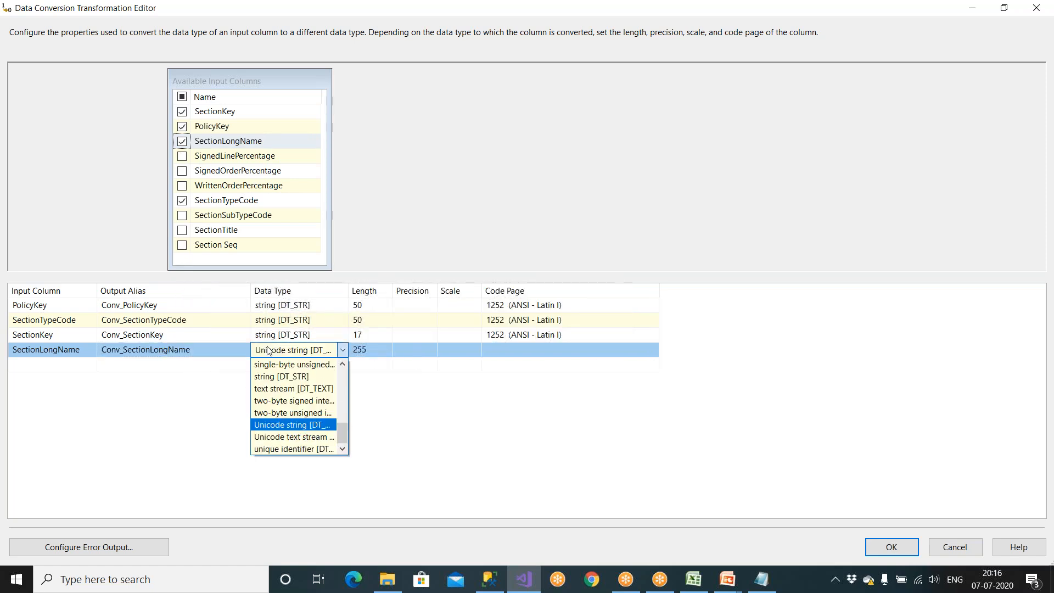
click(286, 376)
click(364, 350)
text(50)
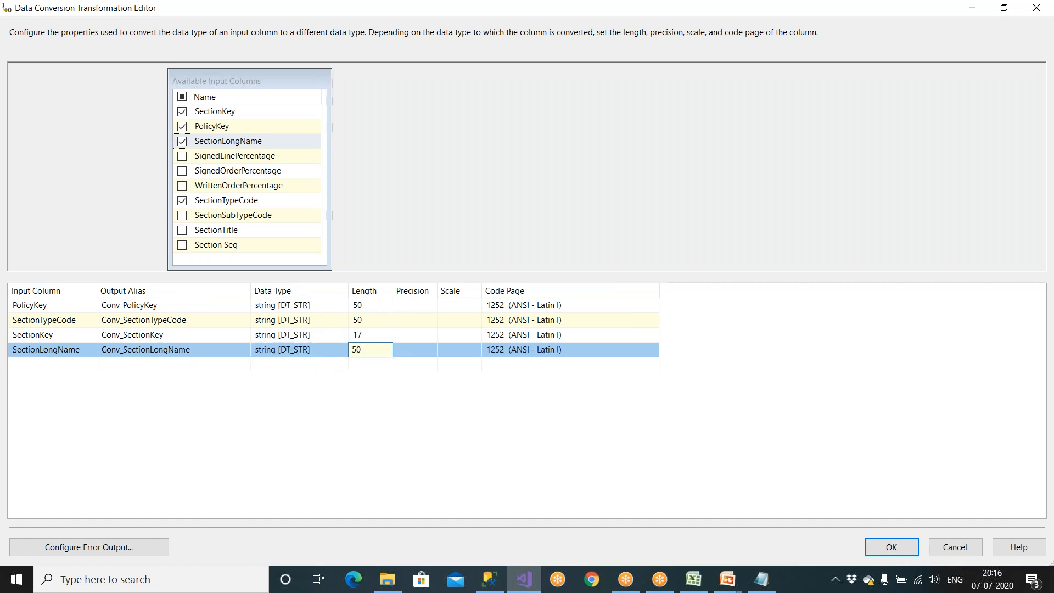
click(881, 546)
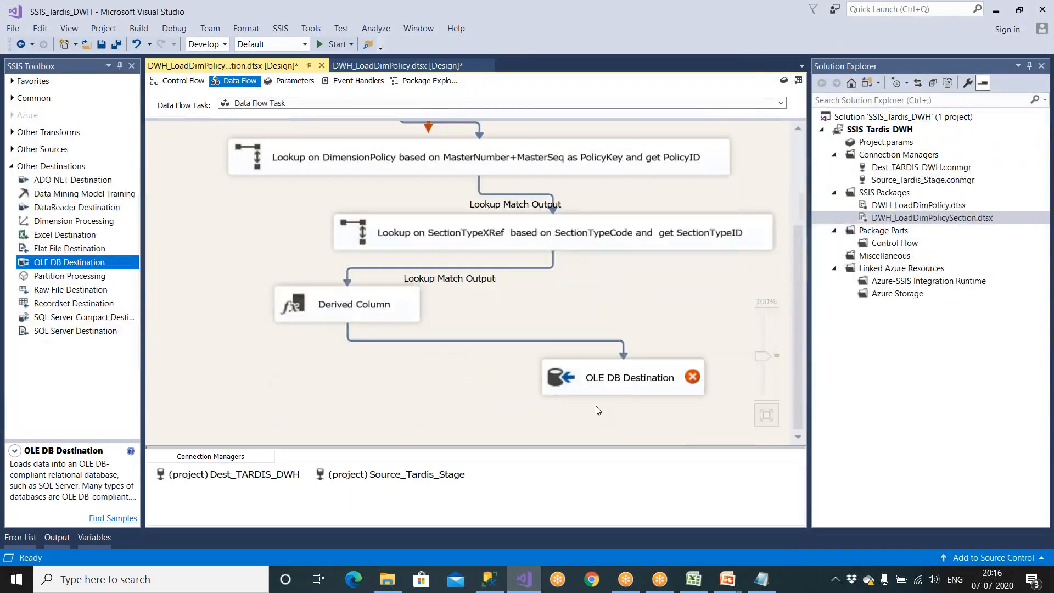
In the OLE DB Destination's mappings, map Conv_SectionLongName to the SectionLongName destination column.
double_click(610, 376)
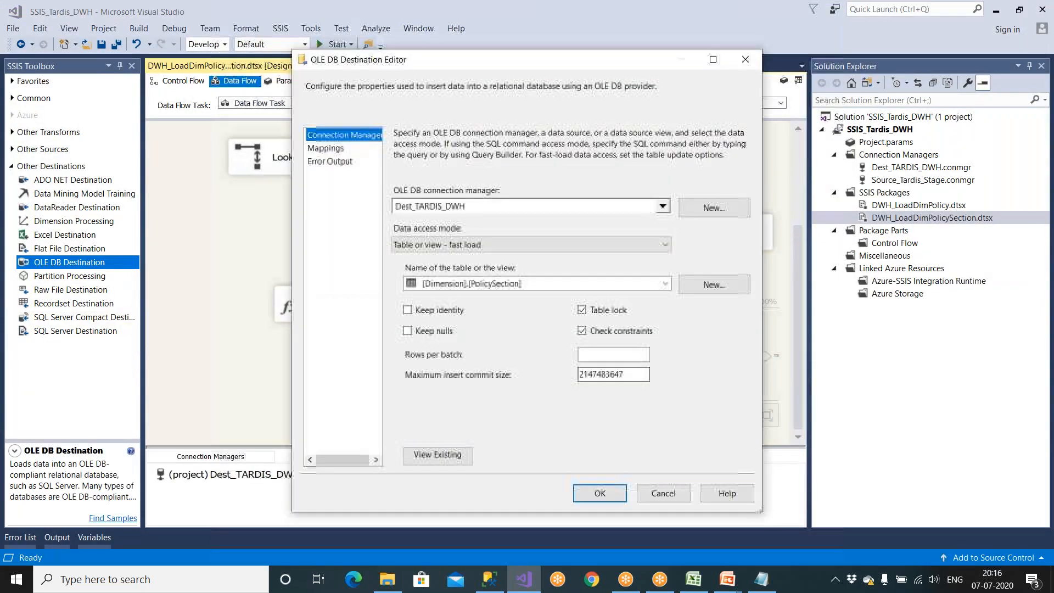
click(327, 148)
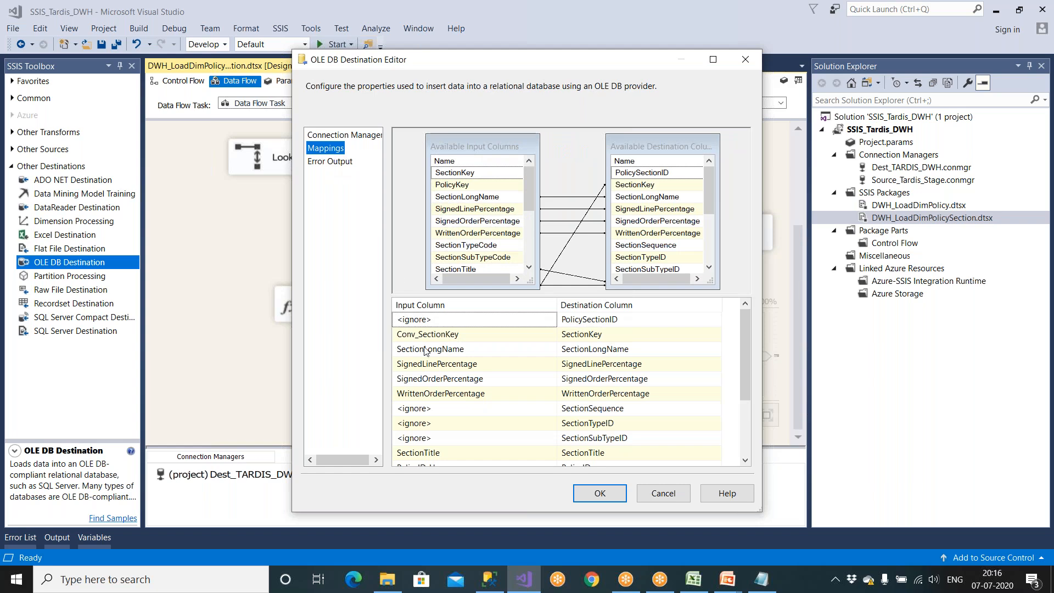
click(713, 59)
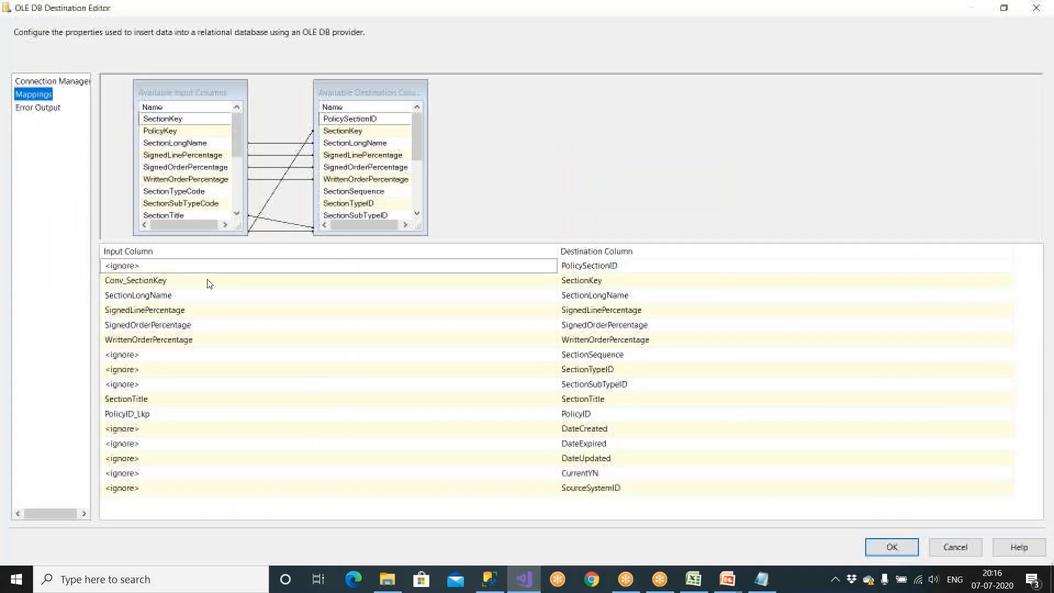
click(601, 297)
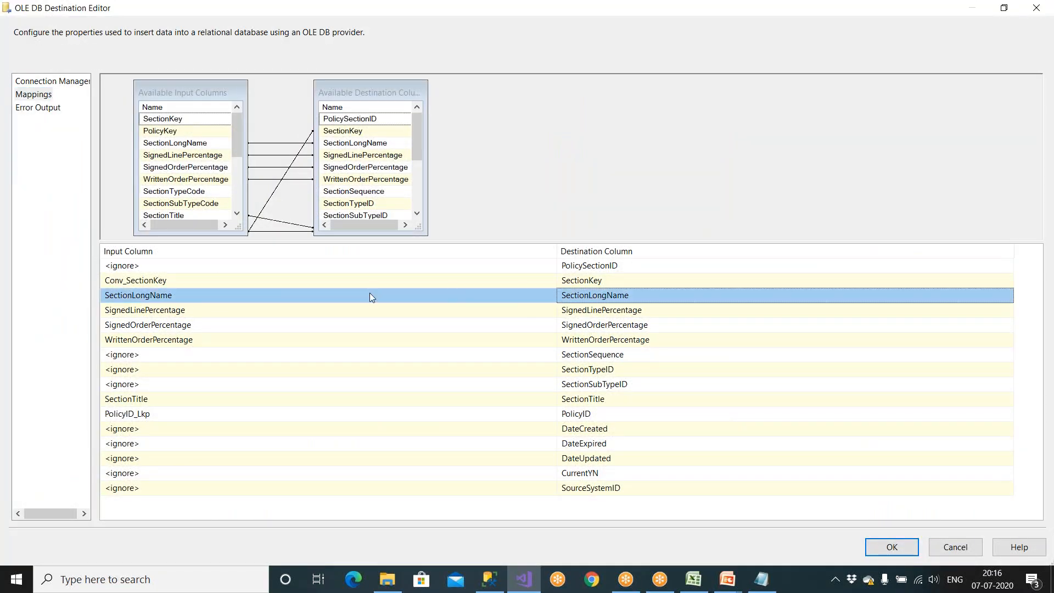
click(195, 297)
click(194, 297)
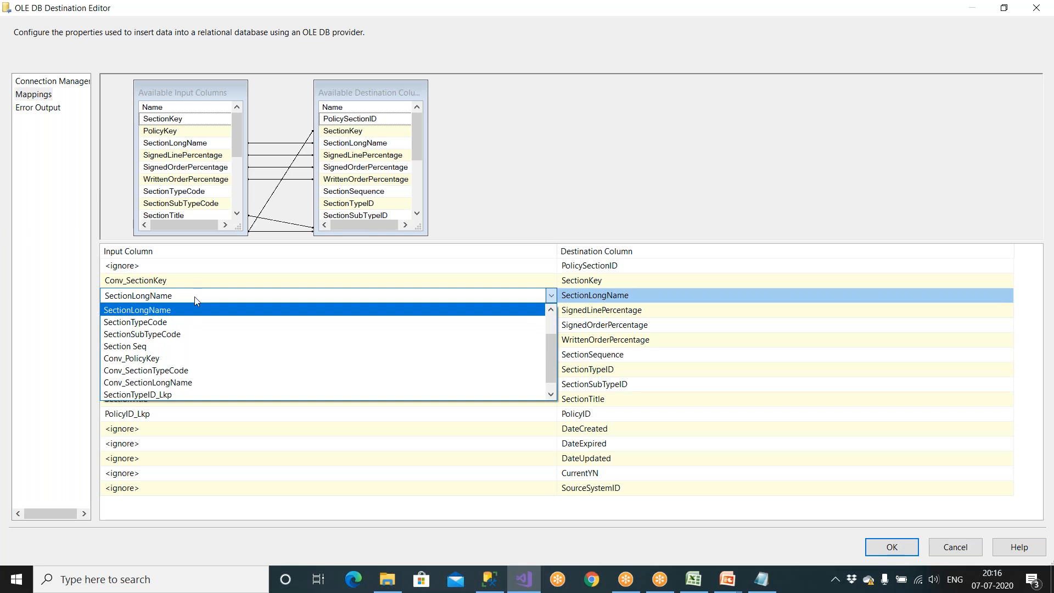
click(195, 382)
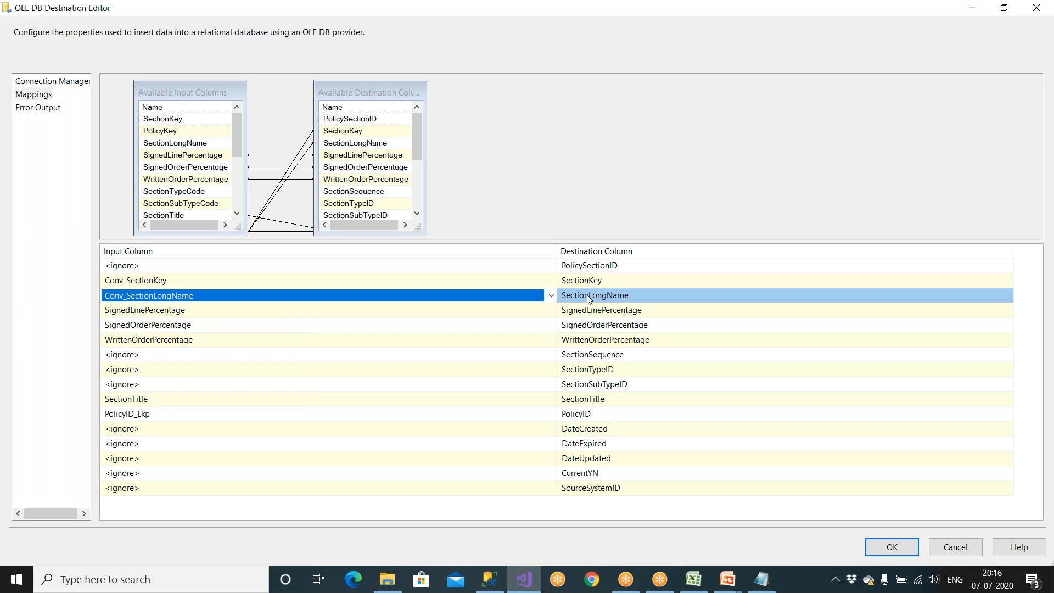
Compare the input and destination data types of SignedLinePercentage, and apply the OLE DB Destination settings.
mouse_move(597, 312)
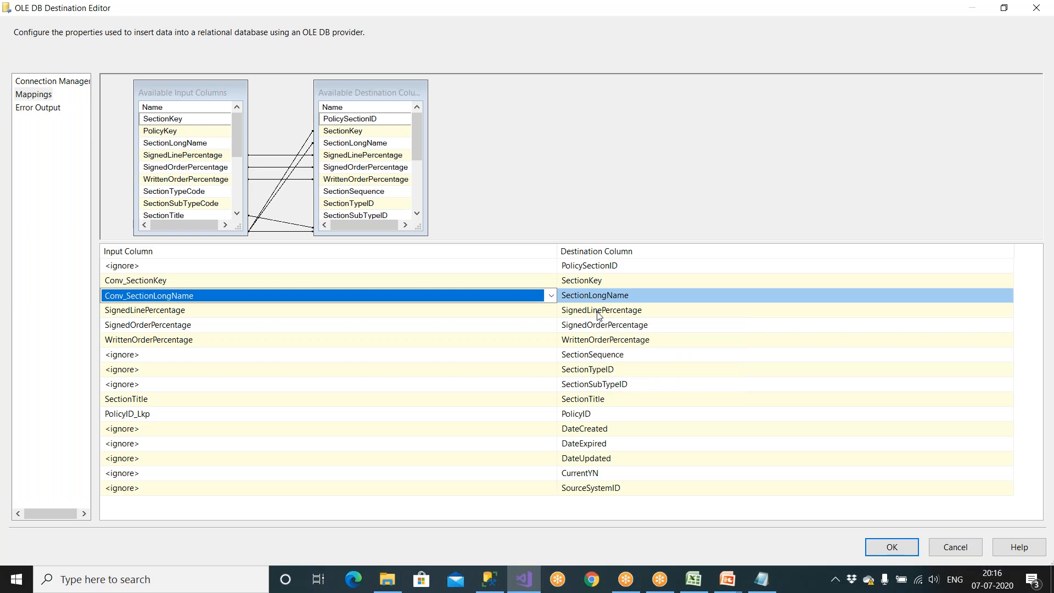
click(447, 311)
click(609, 313)
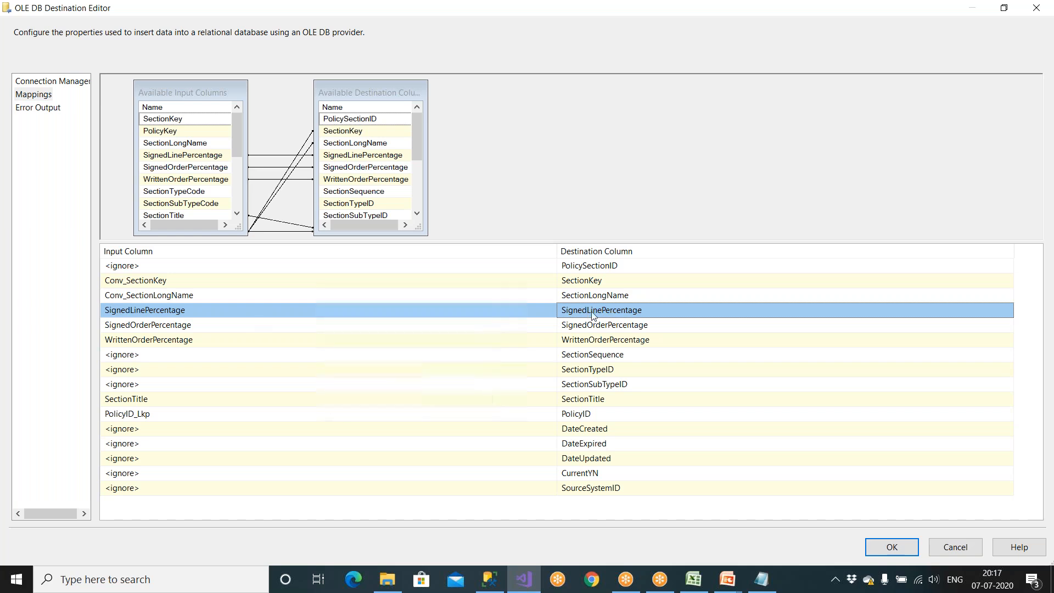
mouse_move(597, 314)
mouse_move(652, 318)
mouse_move(181, 318)
mouse_move(265, 309)
click(894, 541)
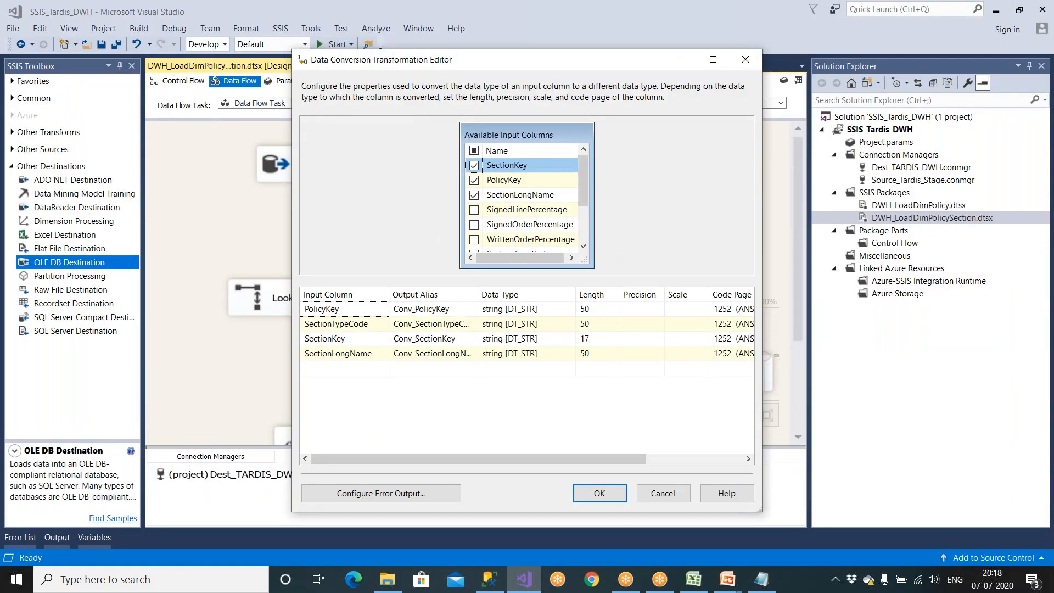
Add SignedLinePercentage, SignedOrderPercentage and WrittenOrderPercentage to the Data Conversion transformation in a maximized editor.
click(713, 59)
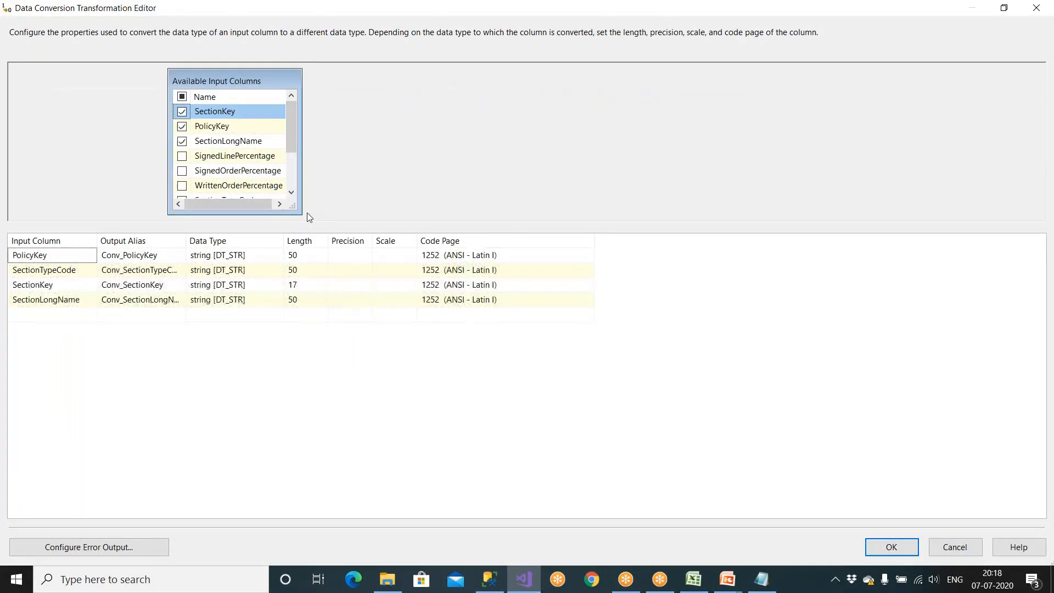
drag(329, 227, 343, 298)
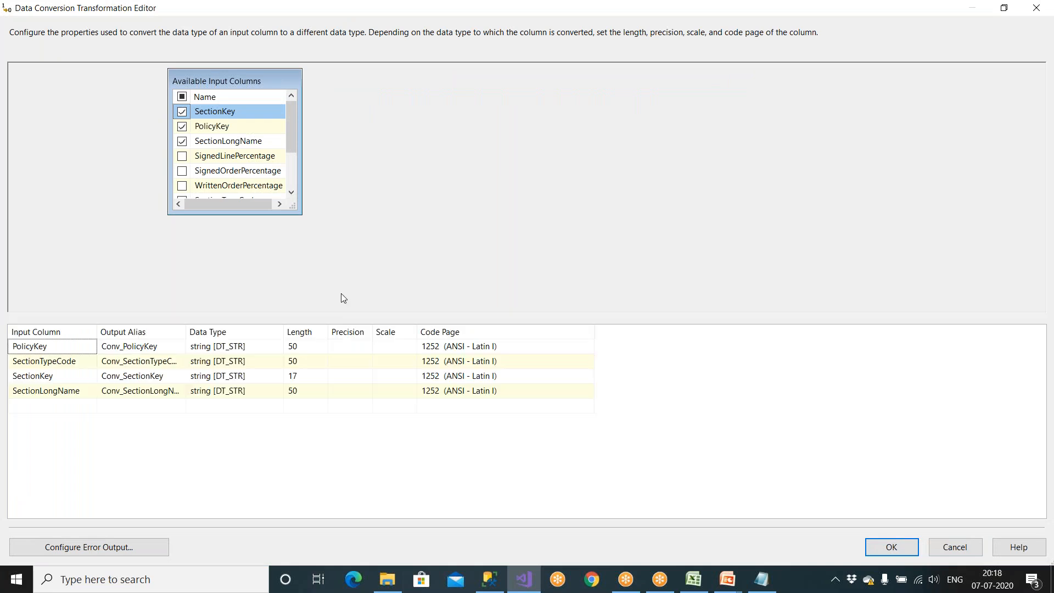
drag(301, 213, 337, 274)
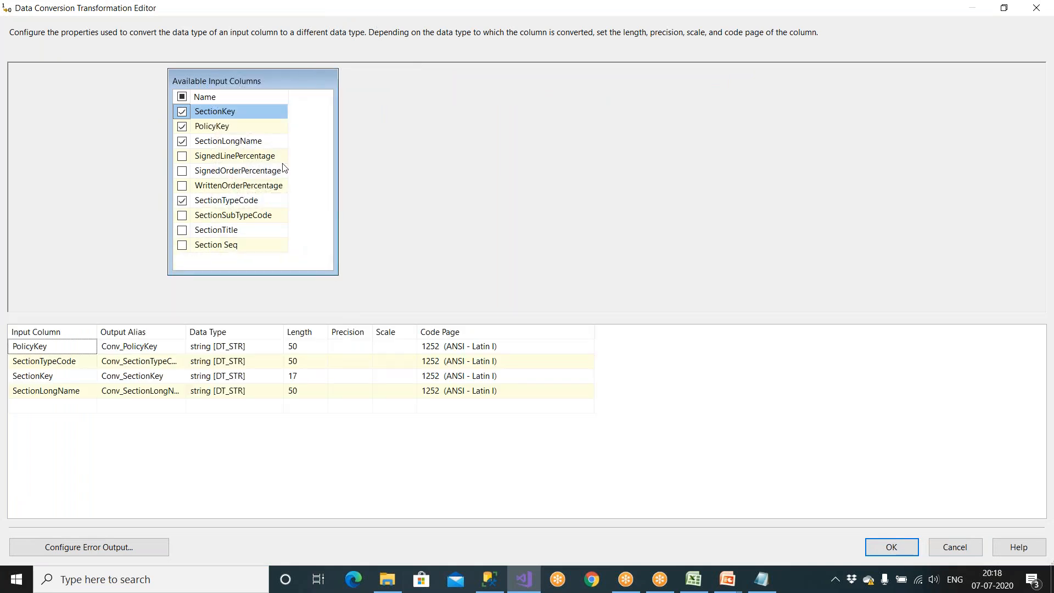
drag(287, 99, 303, 100)
click(183, 156)
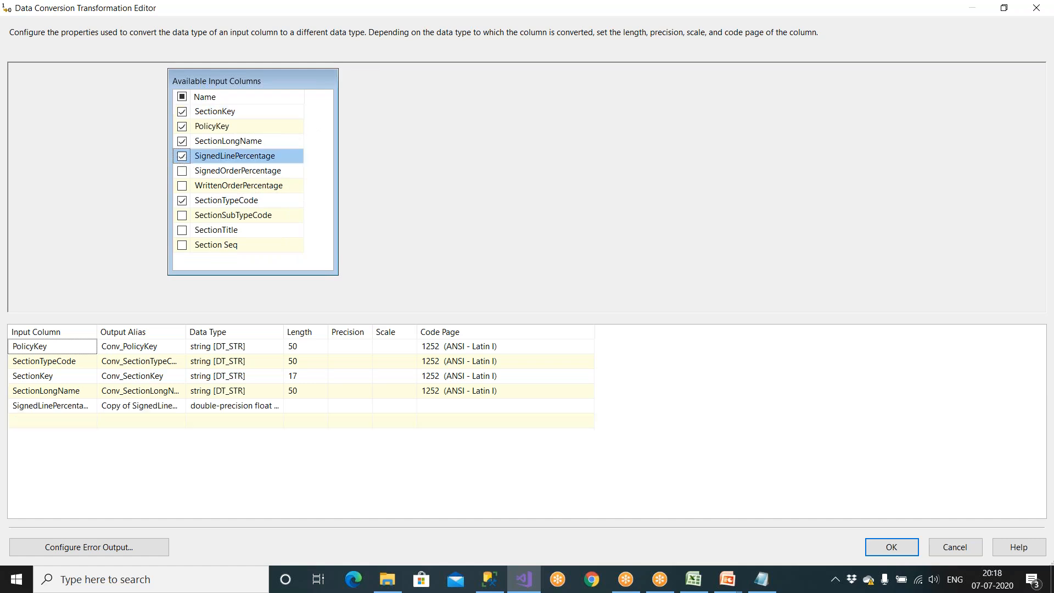
click(182, 171)
click(182, 185)
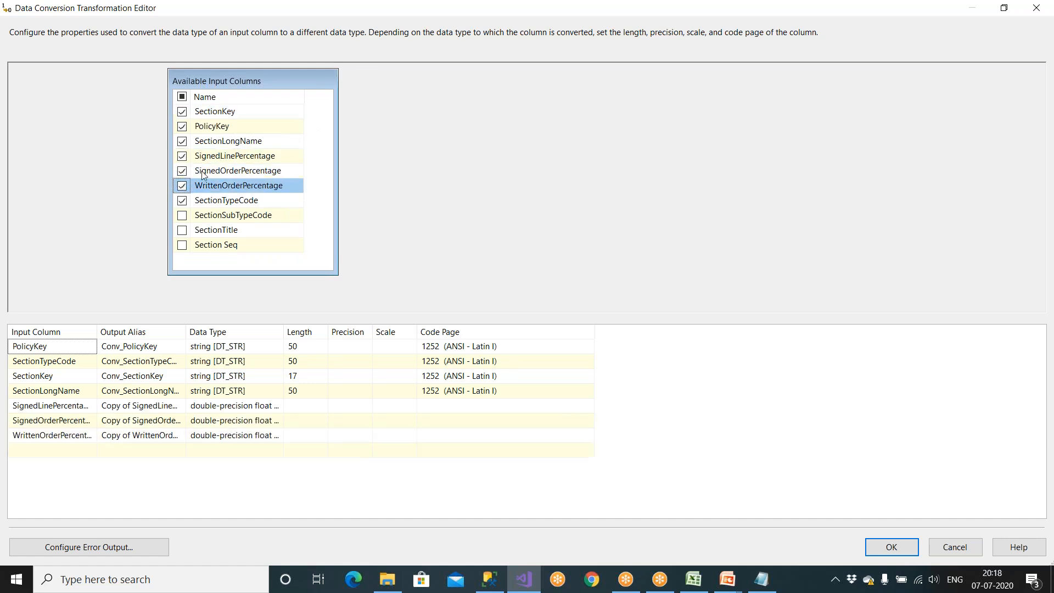
click(246, 159)
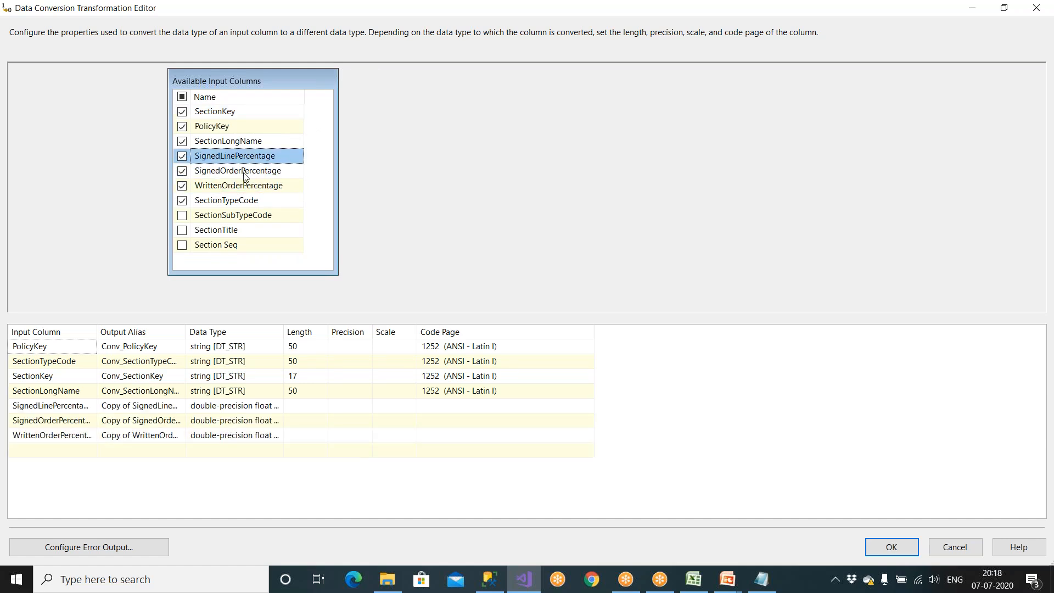
click(245, 174)
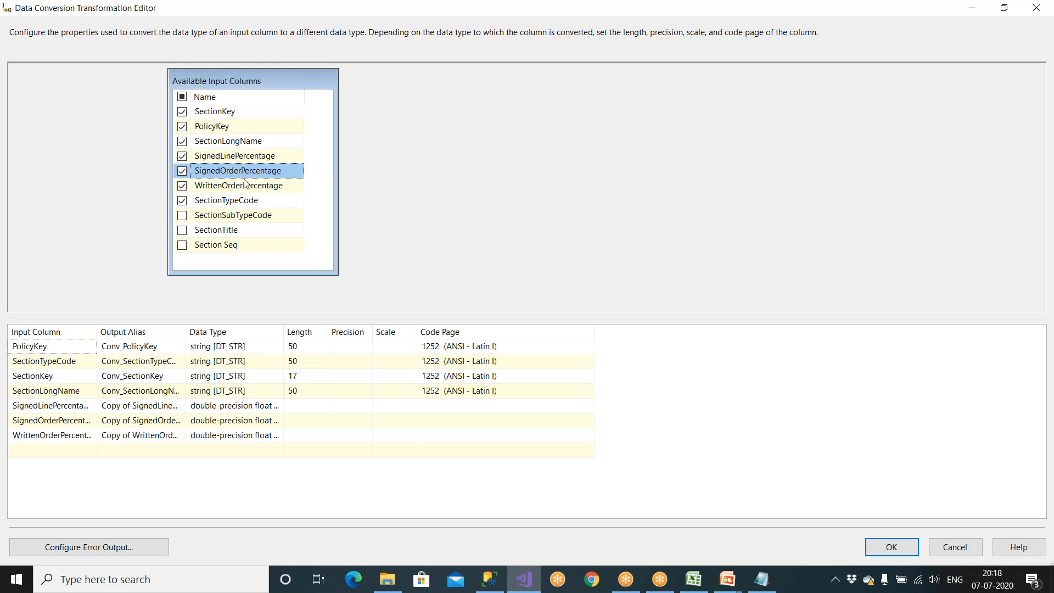
click(246, 188)
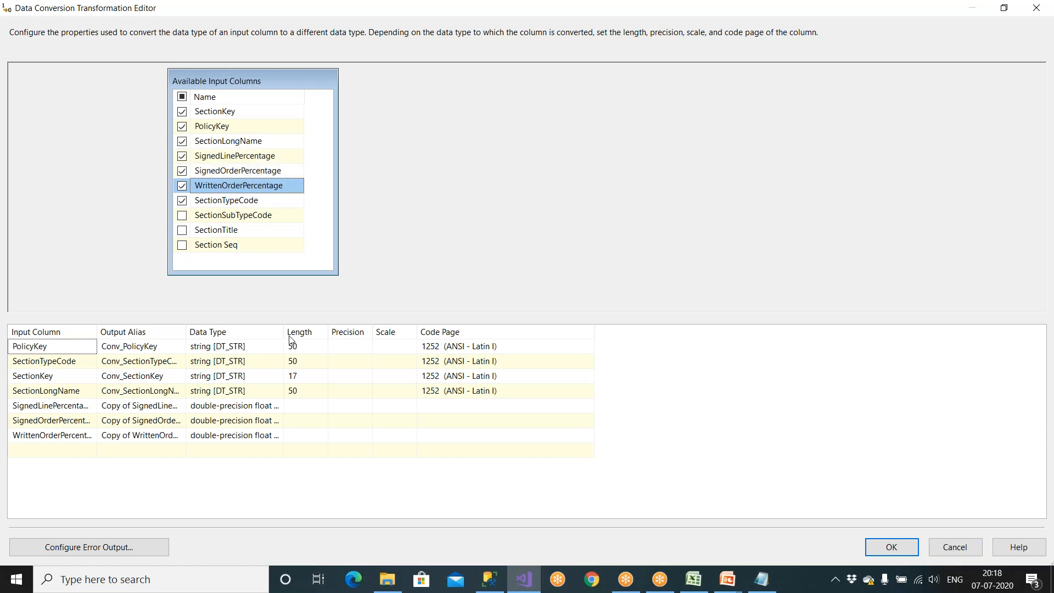
Widen the data type column and set SignedLinePercentage's conversion type to numeric [DT_NUMERIC].
drag(284, 332, 356, 331)
click(285, 406)
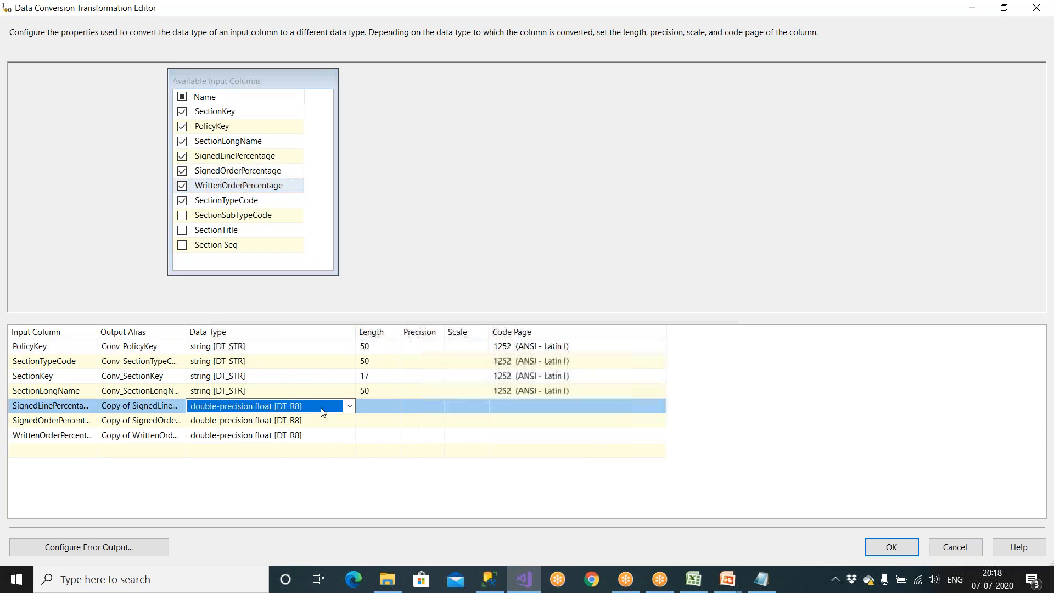
click(350, 406)
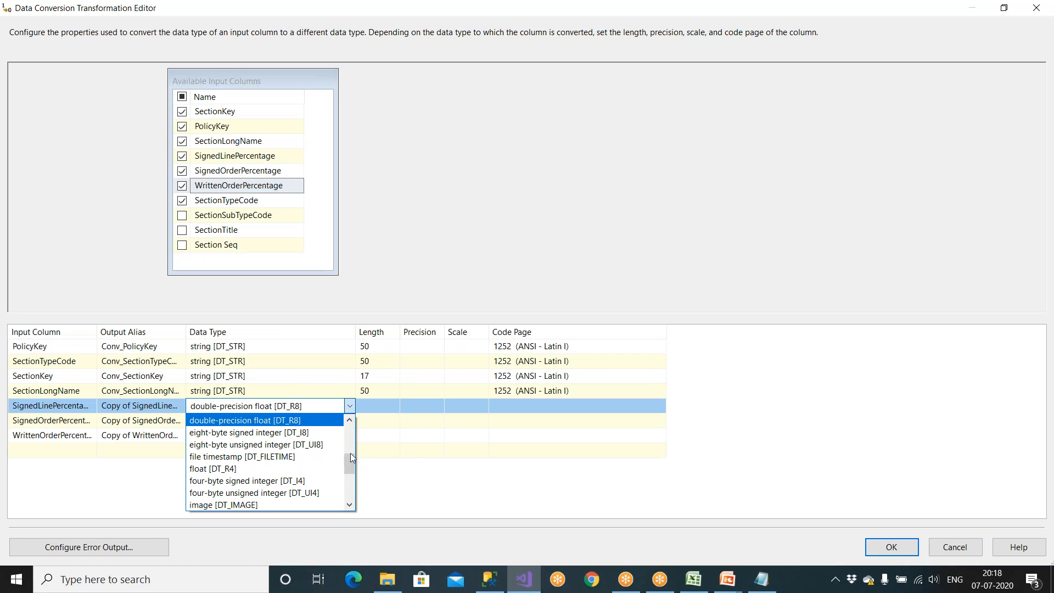
scroll(351, 455, up, 3)
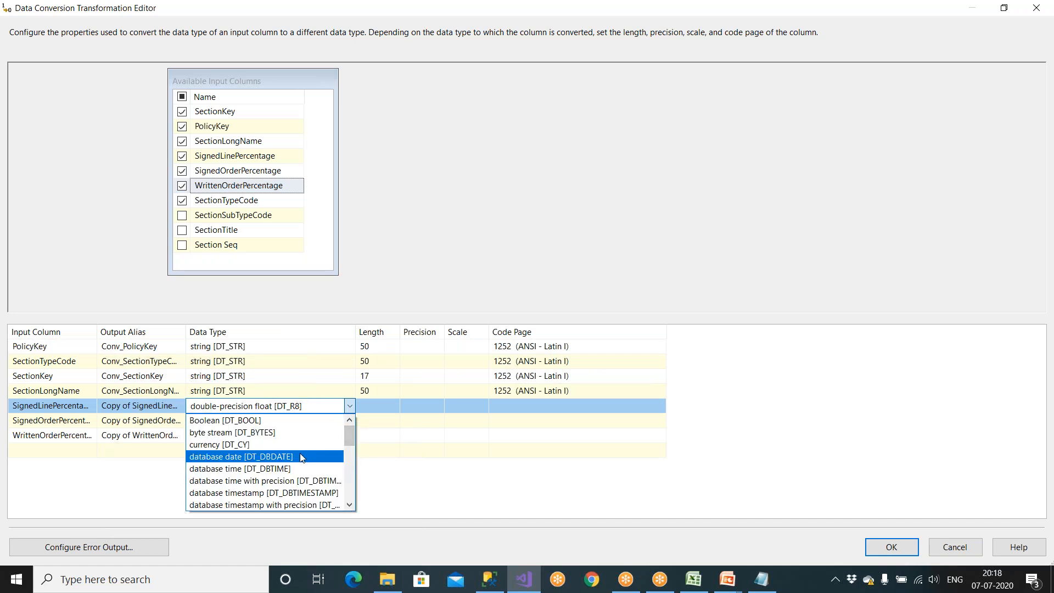
click(349, 505)
click(350, 505)
click(350, 505)
click(349, 505)
click(349, 505)
click(349, 505)
click(349, 505)
click(349, 505)
click(349, 505)
click(349, 505)
click(349, 506)
click(349, 505)
click(350, 505)
click(350, 508)
click(287, 480)
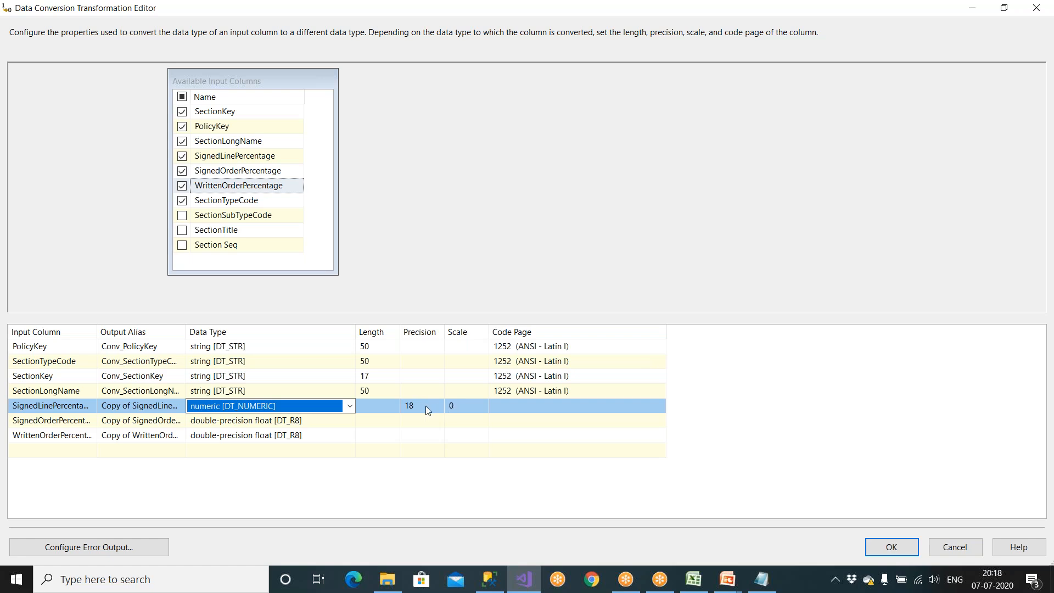
Set SignedOrderPercentage's conversion type to numeric [DT_NUMERIC].
click(289, 422)
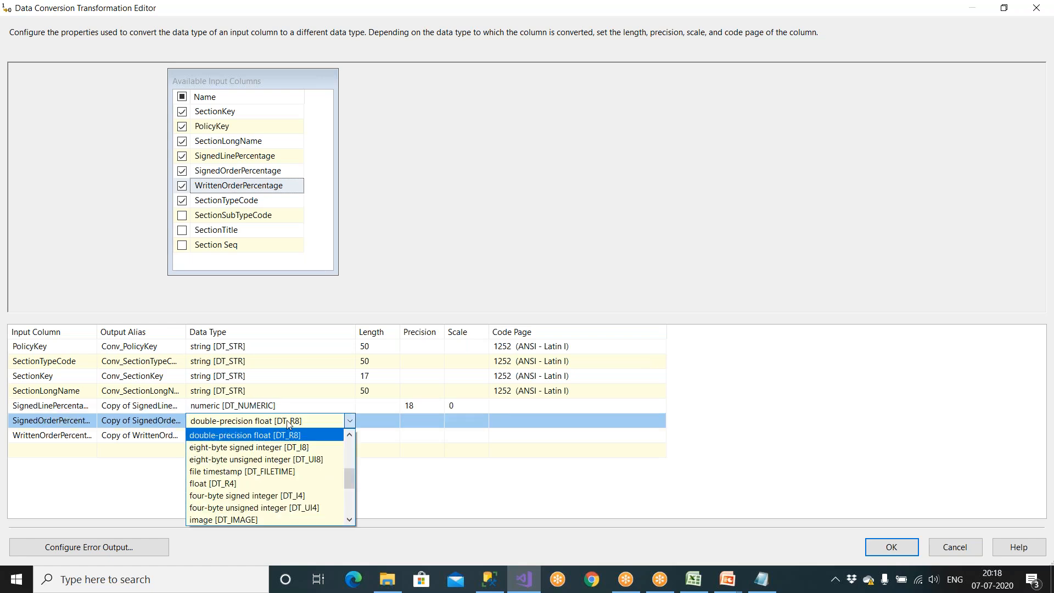
scroll(283, 439, down, 4)
scroll(275, 447, up, 3)
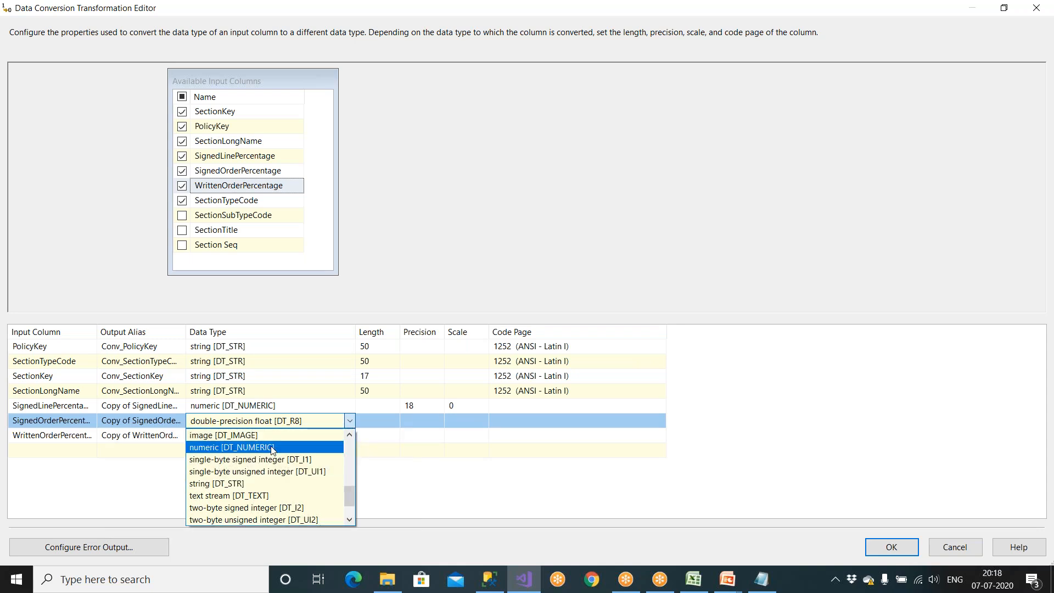
click(273, 448)
Set WrittenOrderPercentage's conversion type to numeric [DT_NUMERIC] and apply the Data Conversion settings.
click(276, 436)
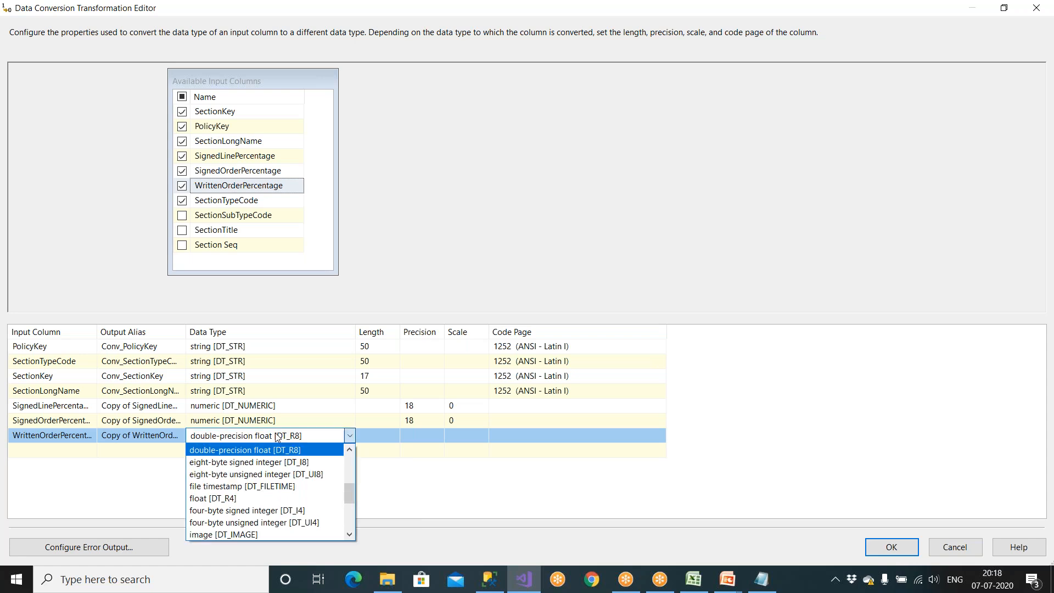
key(Down)
key(Down)
key(Down)
key(Down)
key(Down)
key(Down)
key(Down)
key(Down)
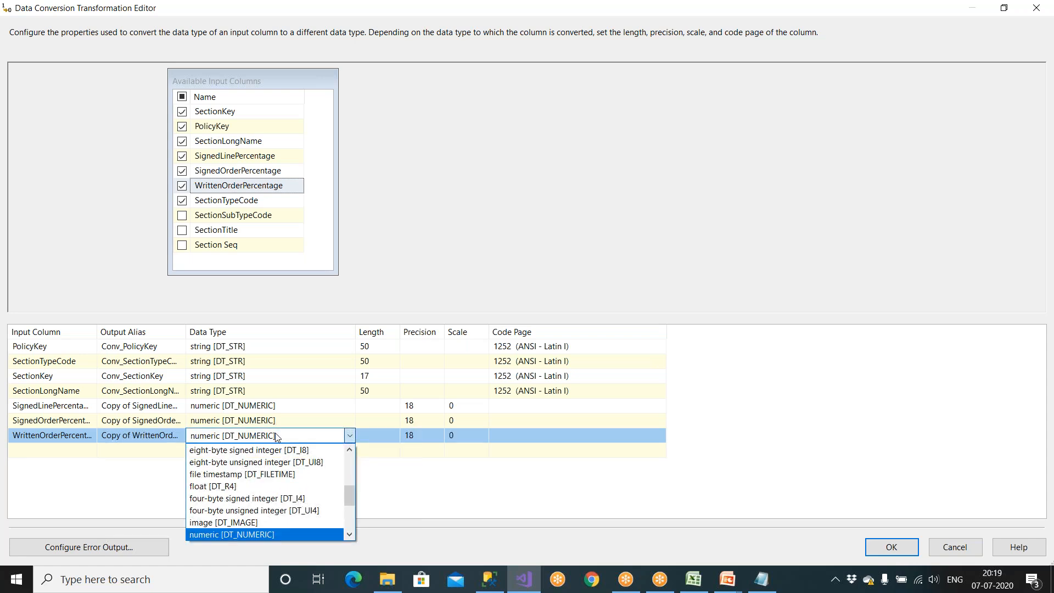
key(Return)
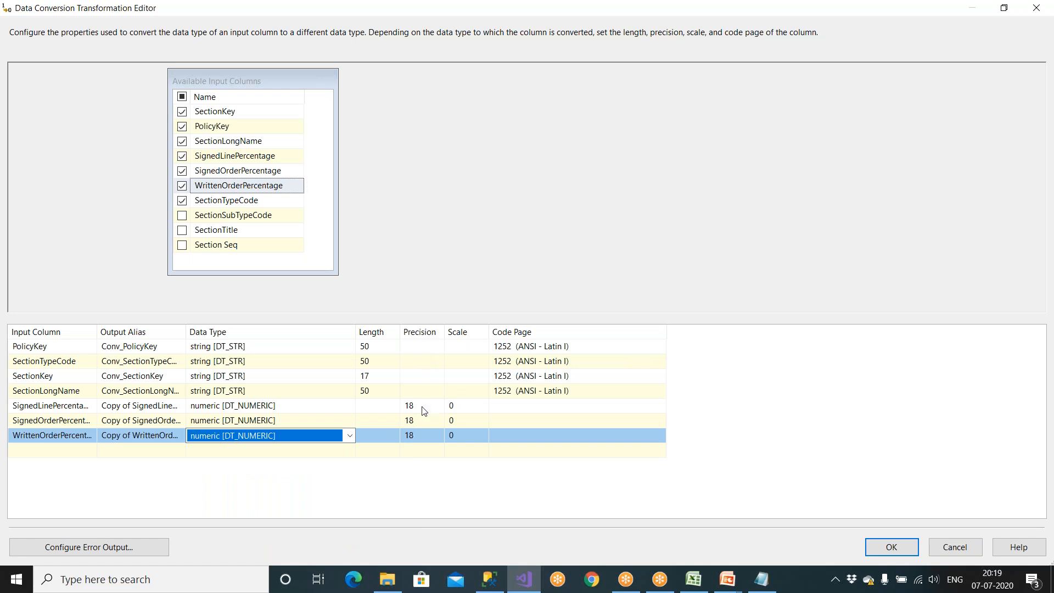
click(372, 409)
click(374, 424)
click(377, 438)
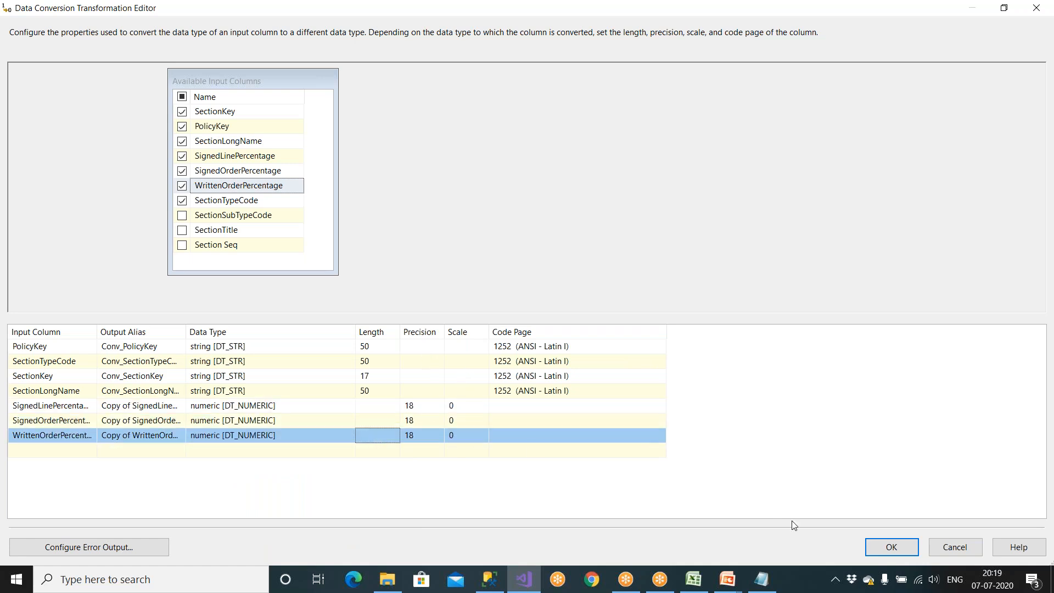
click(906, 556)
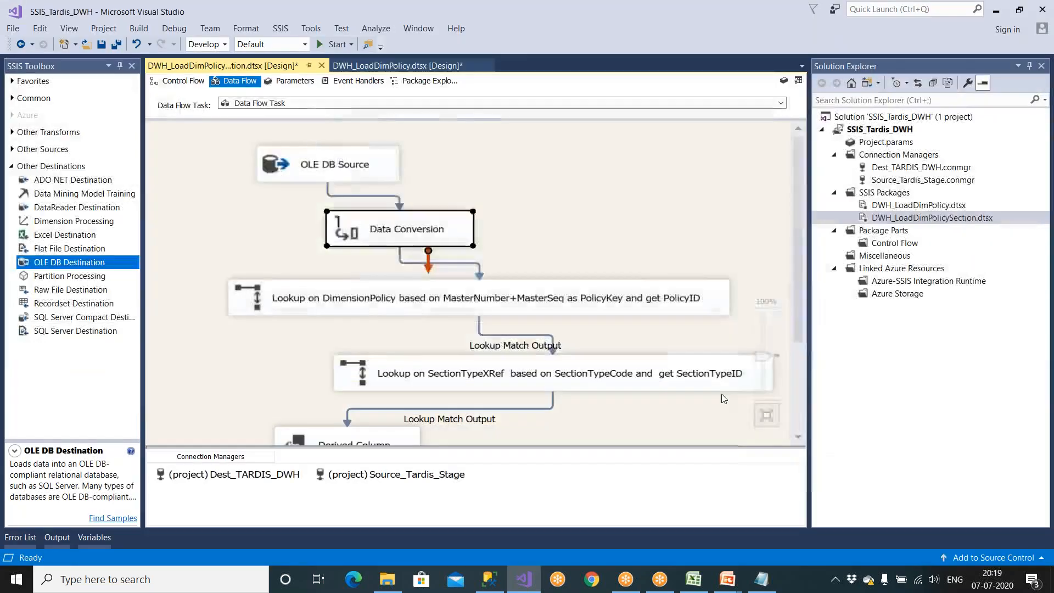
Check the scale and precision of the SignedLinePercentage destination column in the OLE DB Destination's mappings, and close without changes.
scroll(722, 398, down, 3)
click(575, 384)
double_click(575, 385)
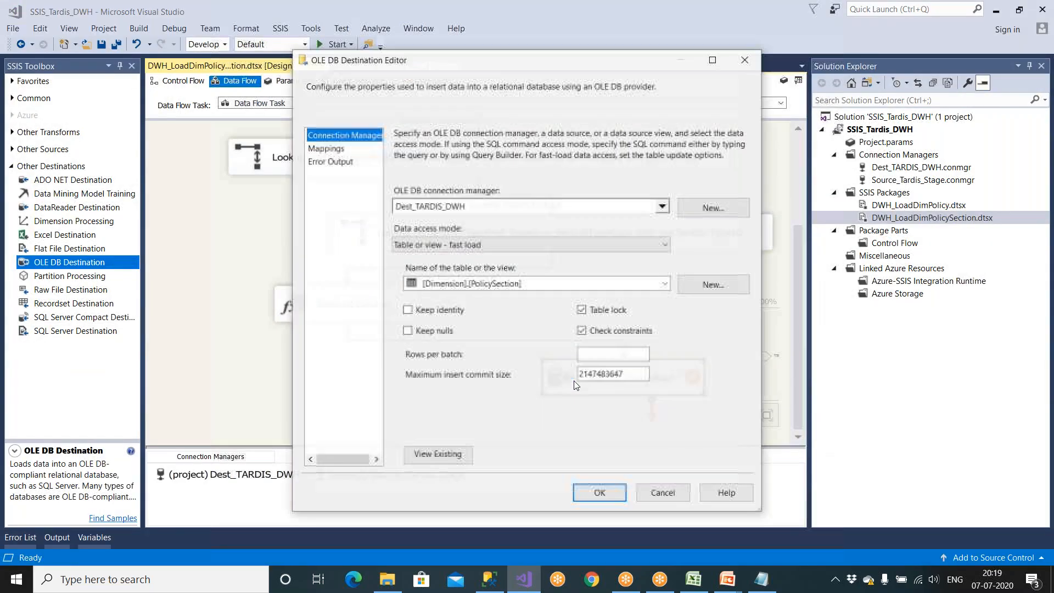
click(326, 149)
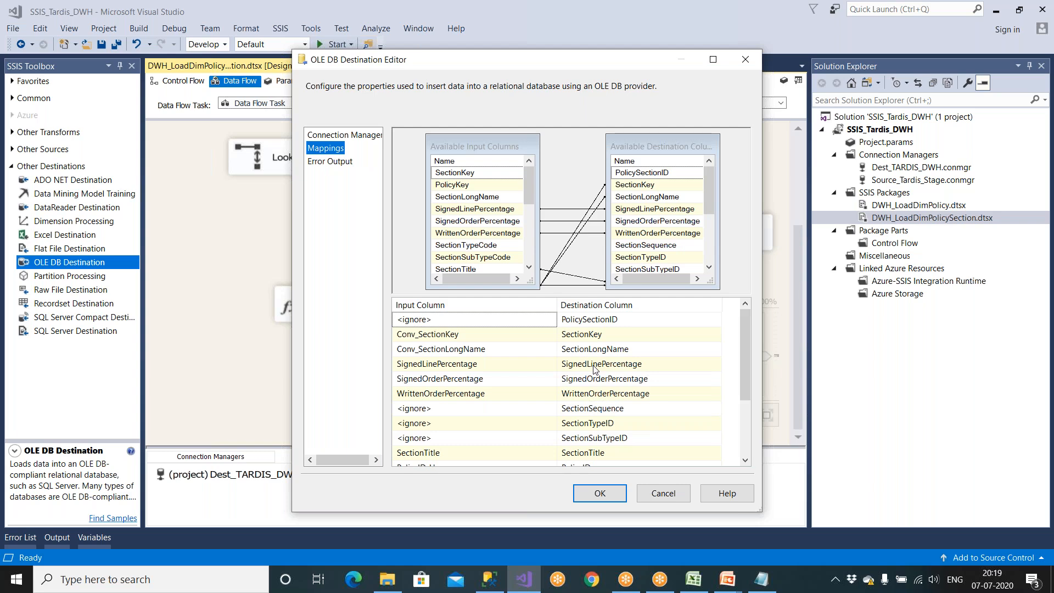
mouse_move(594, 369)
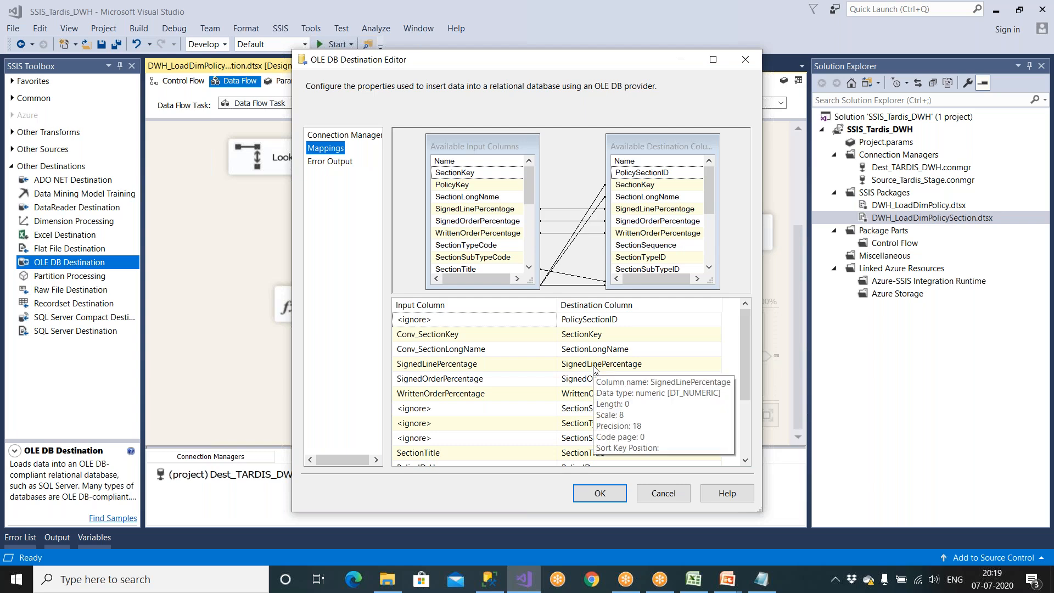
click(663, 493)
Set the scale to 8 for the SignedLinePercentage, SignedOrderPercentage and WrittenOrderPercentage conversions and apply the Data Conversion settings.
double_click(414, 243)
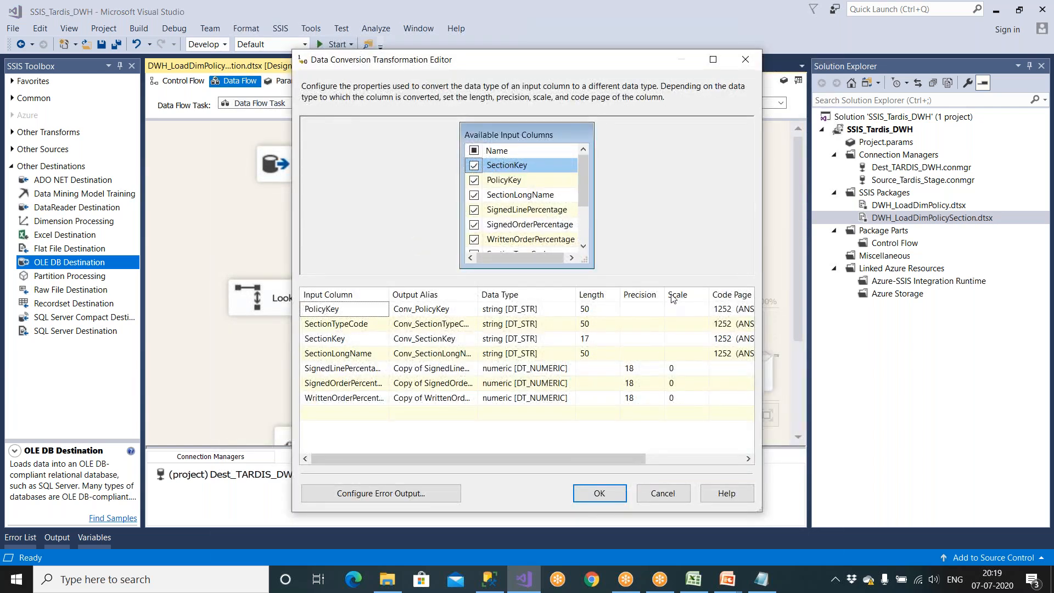
click(679, 368)
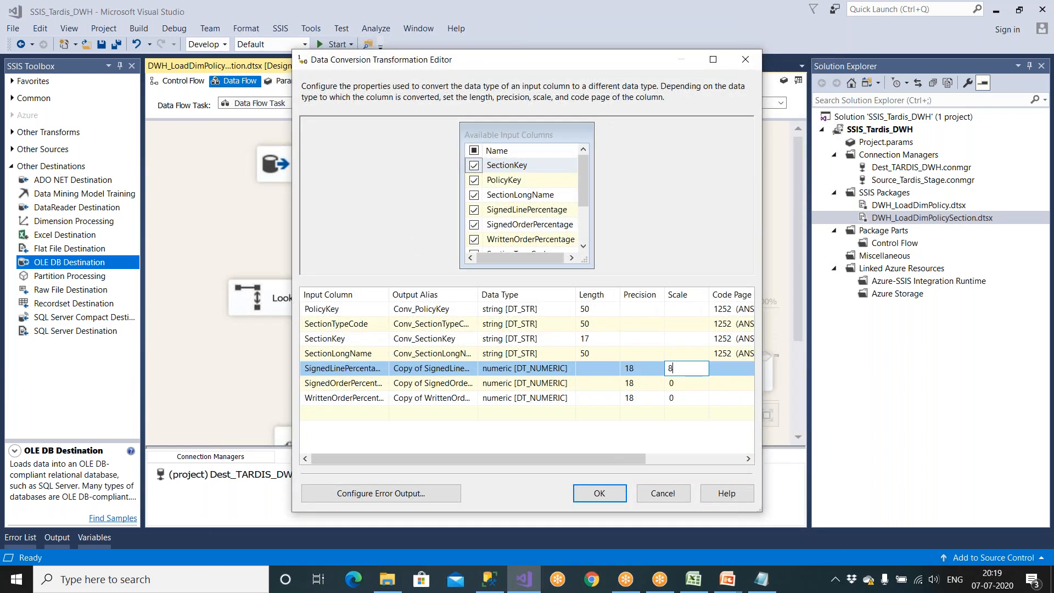
click(684, 384)
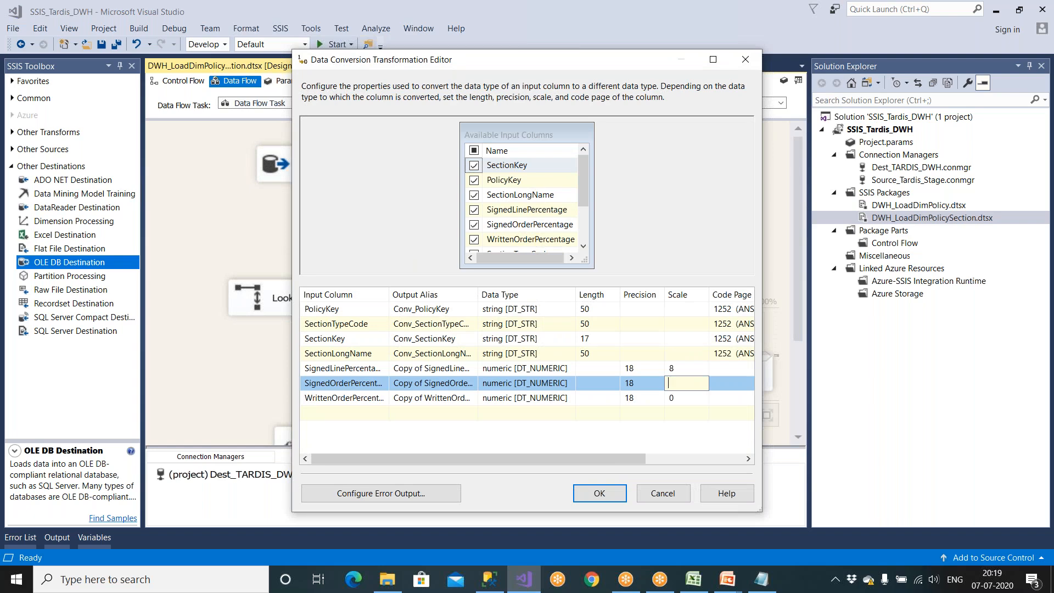
click(682, 402)
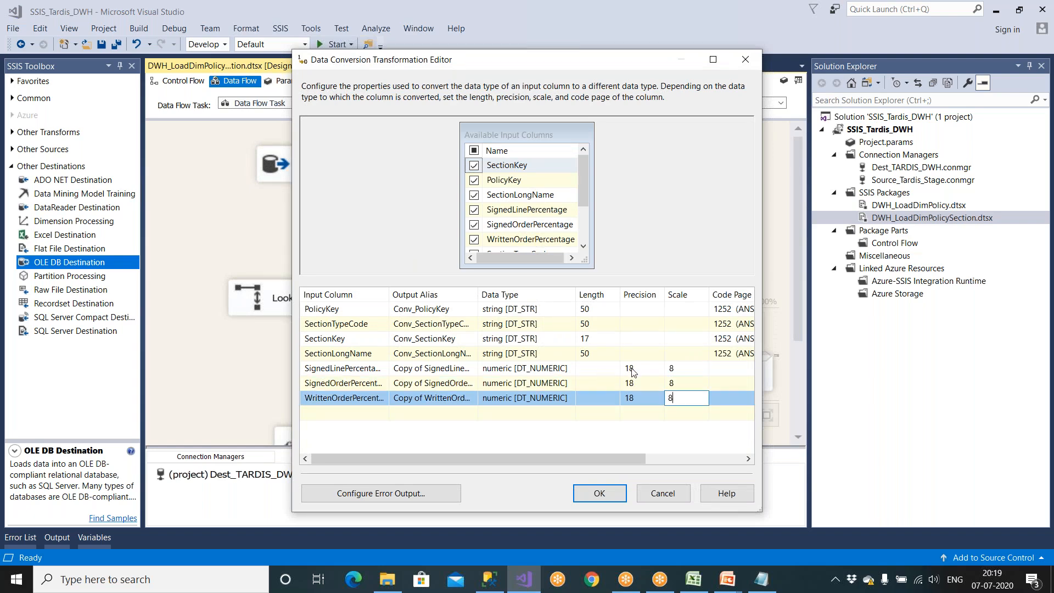
key(Return)
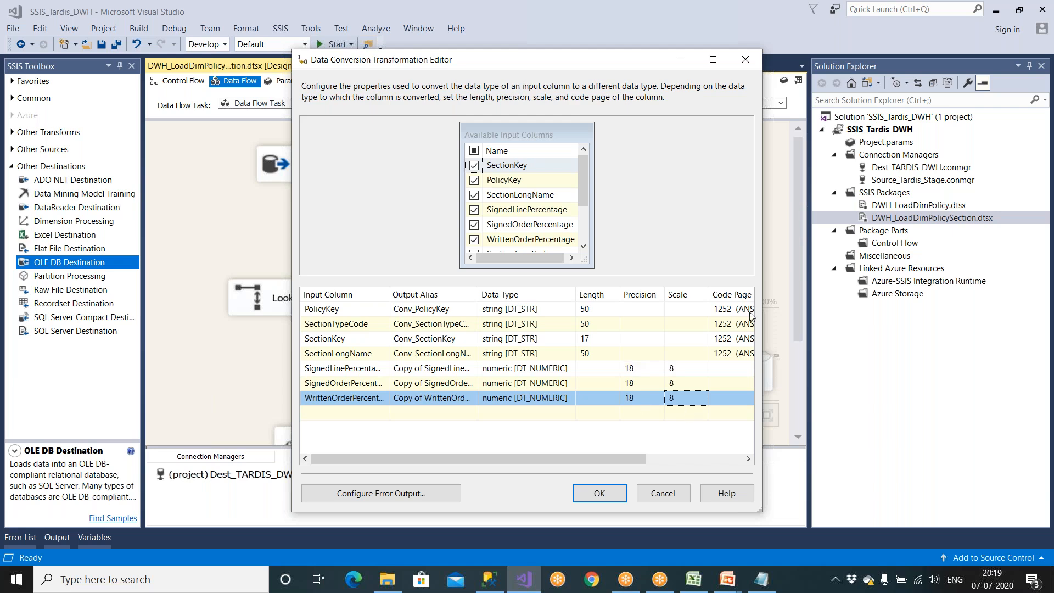
click(714, 60)
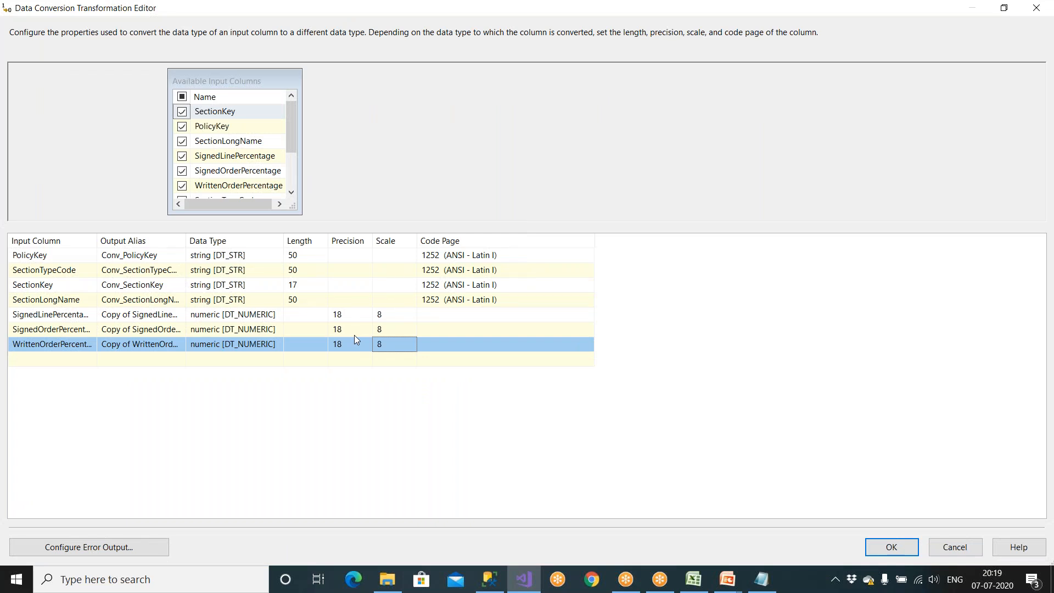
click(300, 317)
click(300, 344)
click(897, 549)
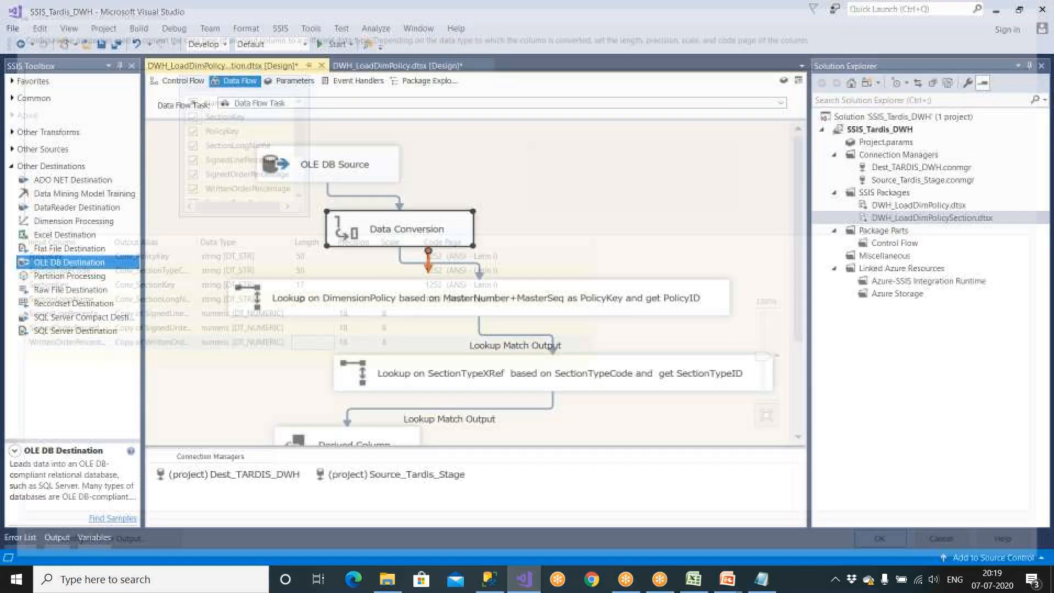
Review the column mappings of the OLE DB Destination in an enlarged editor and close it.
scroll(588, 329, down, 5)
double_click(587, 385)
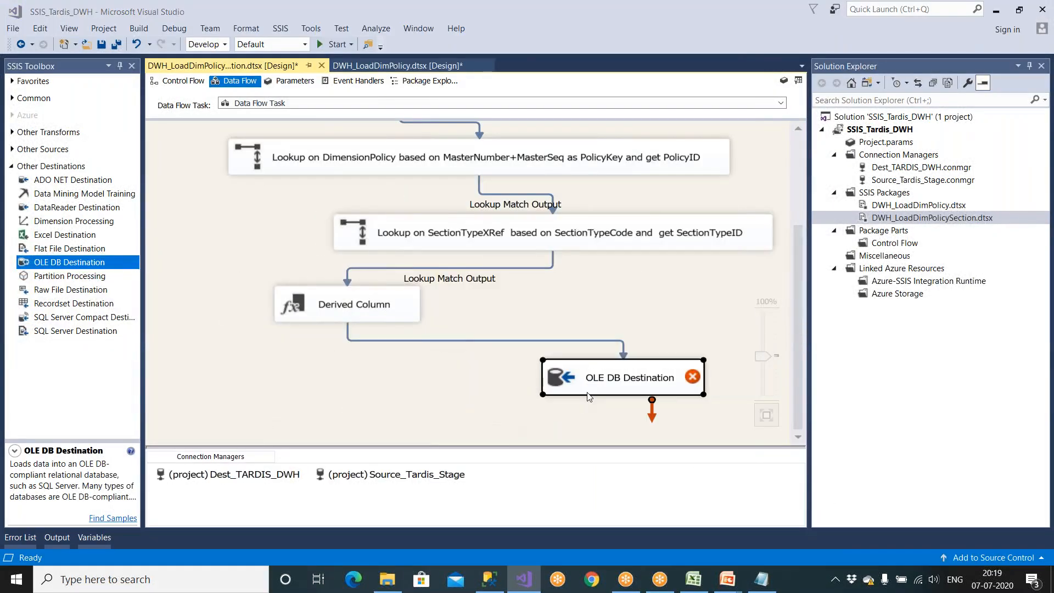
click(326, 148)
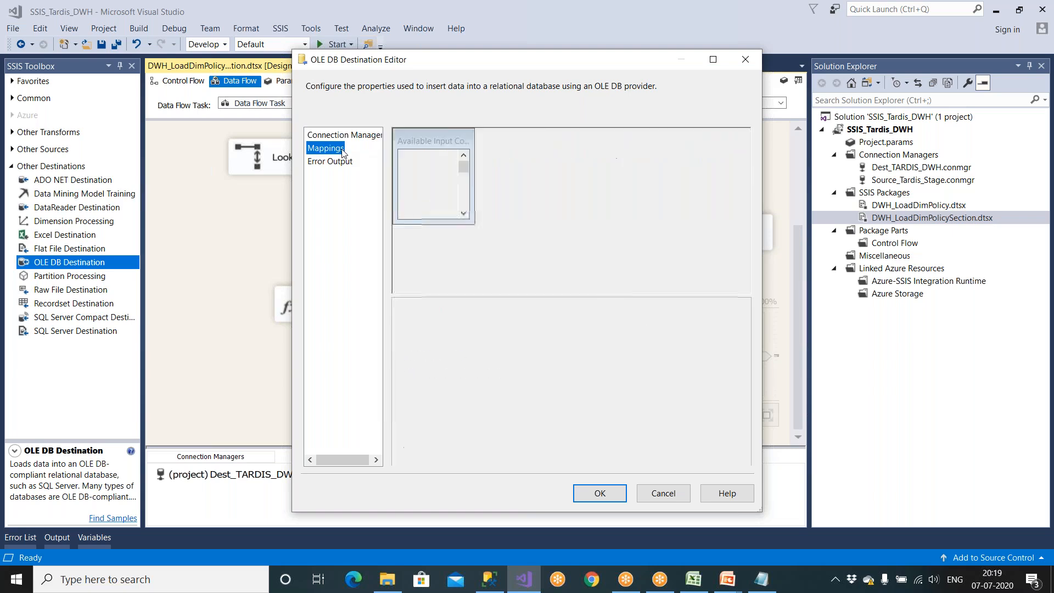
click(712, 61)
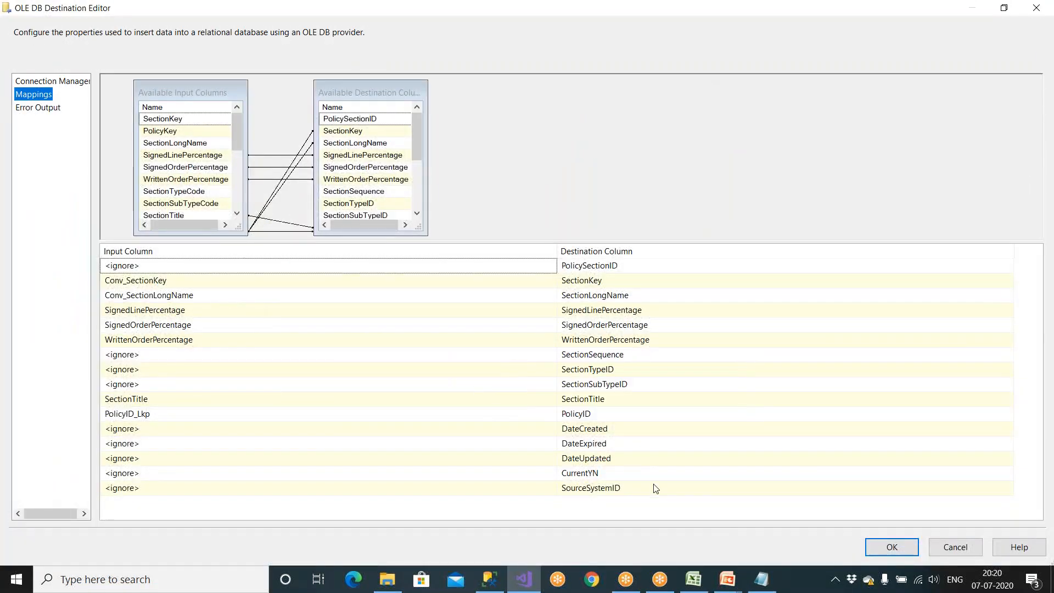
click(885, 552)
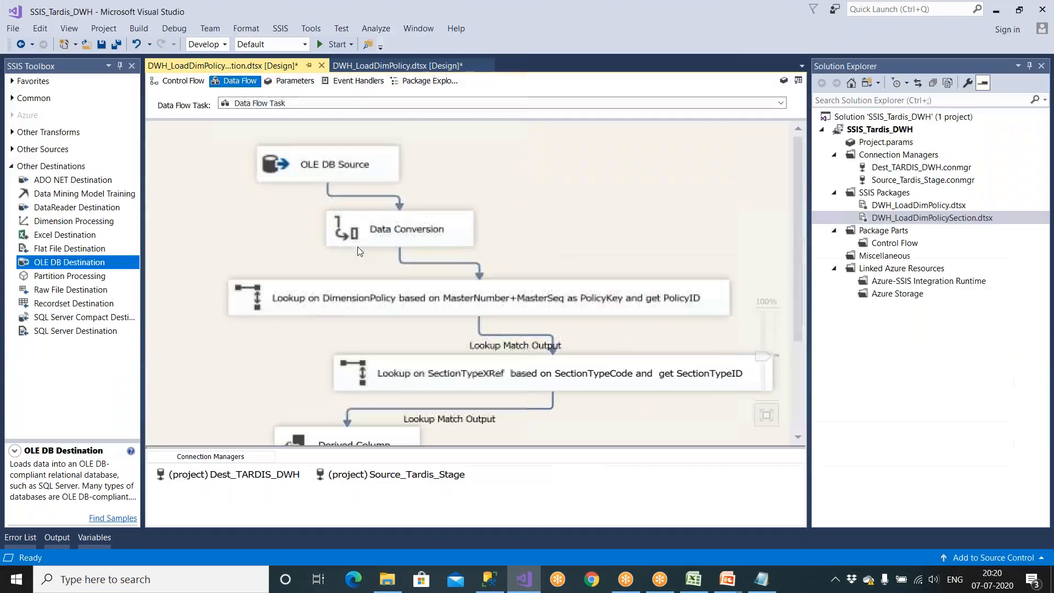
In the Data Conversion, widen the output alias column and rename SignedLinePercentage's alias to Conv_SignedLinePercentage.
double_click(406, 234)
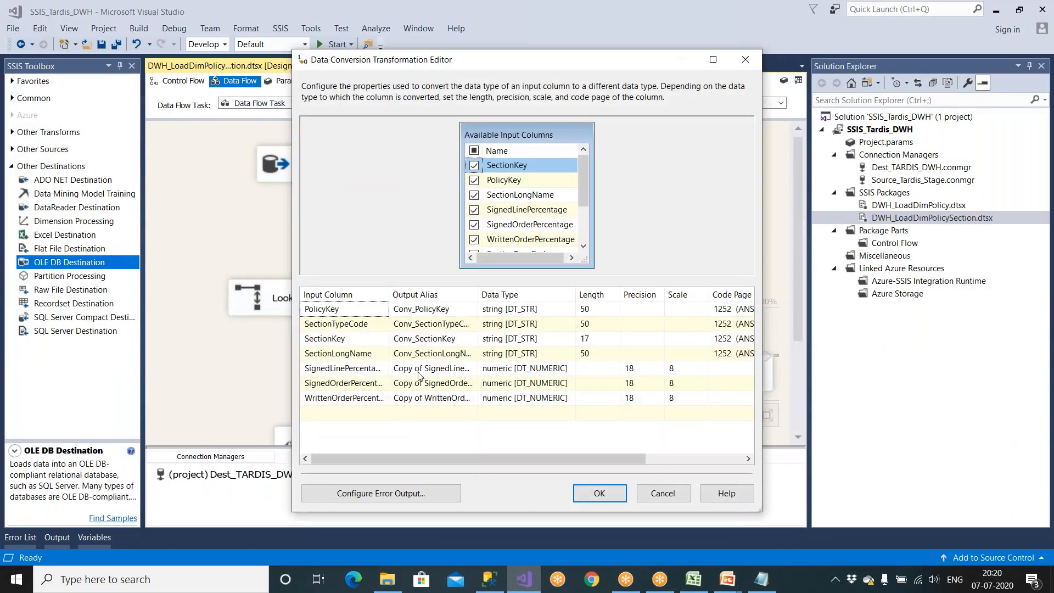
double_click(615, 61)
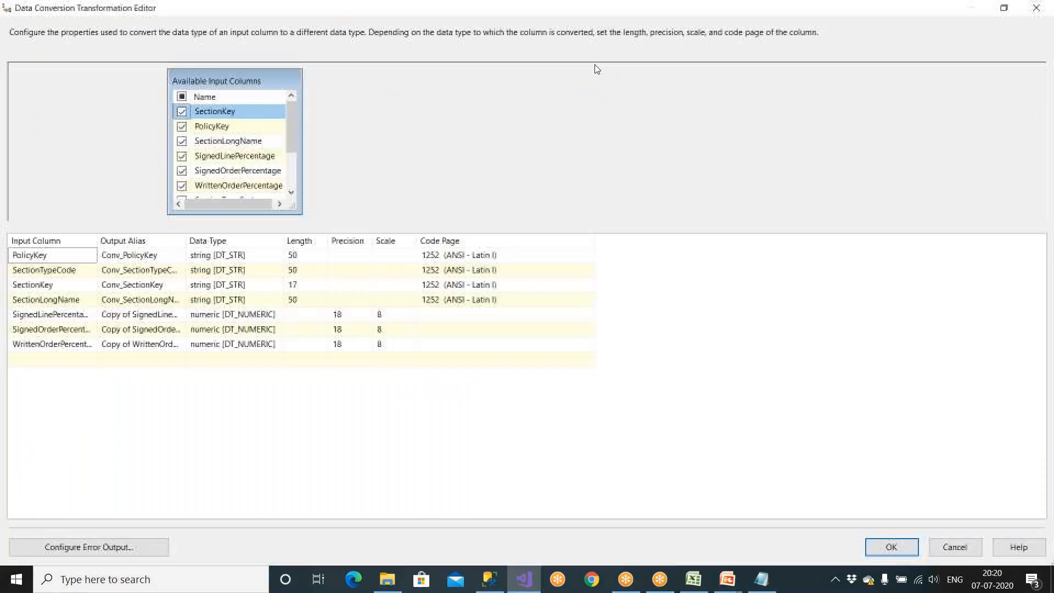
double_click(186, 240)
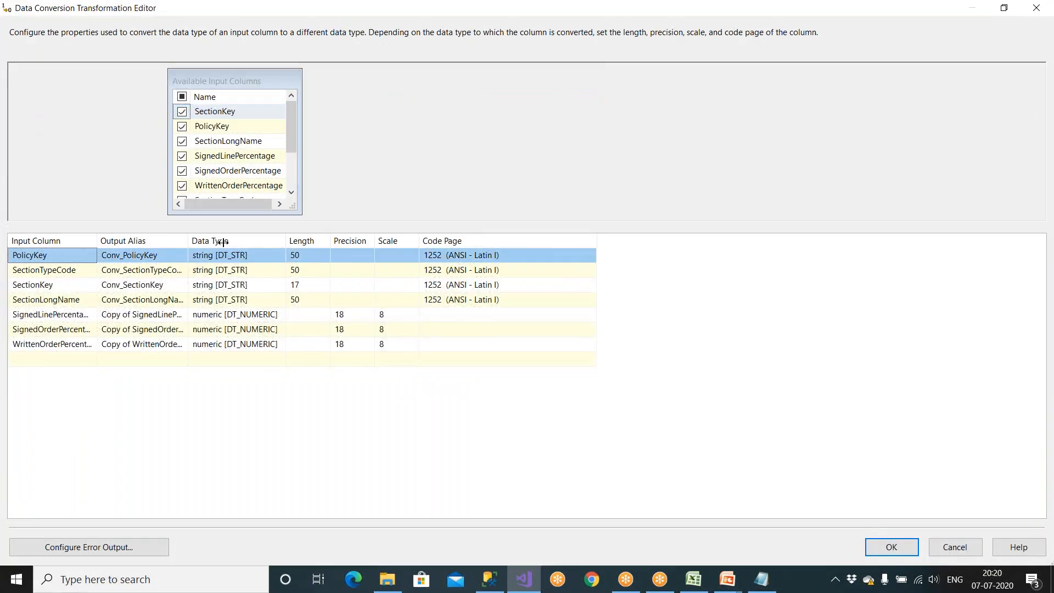
click(135, 314)
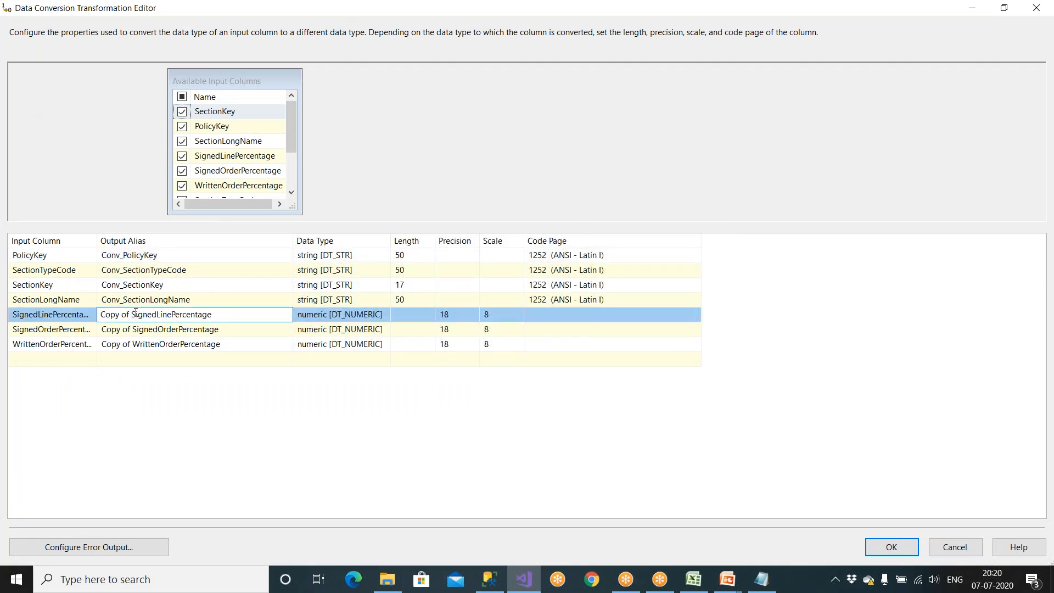
key(BackSpace)
key(BackSpace)
key(BackSpace)
key(BackSpace)
key(BackSpace)
key(BackSpace)
text(nv_)
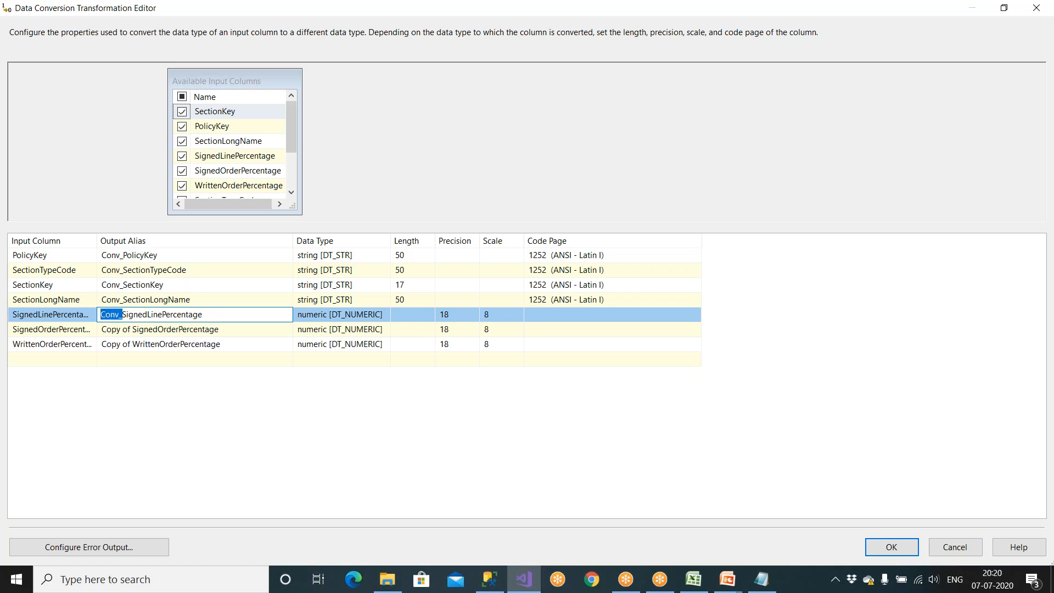
Rename the remaining two percentage aliases to Conv_SignedOrderPercentage and Conv_WrittenOrderPercentage, and apply the Data Conversion settings.
click(130, 330)
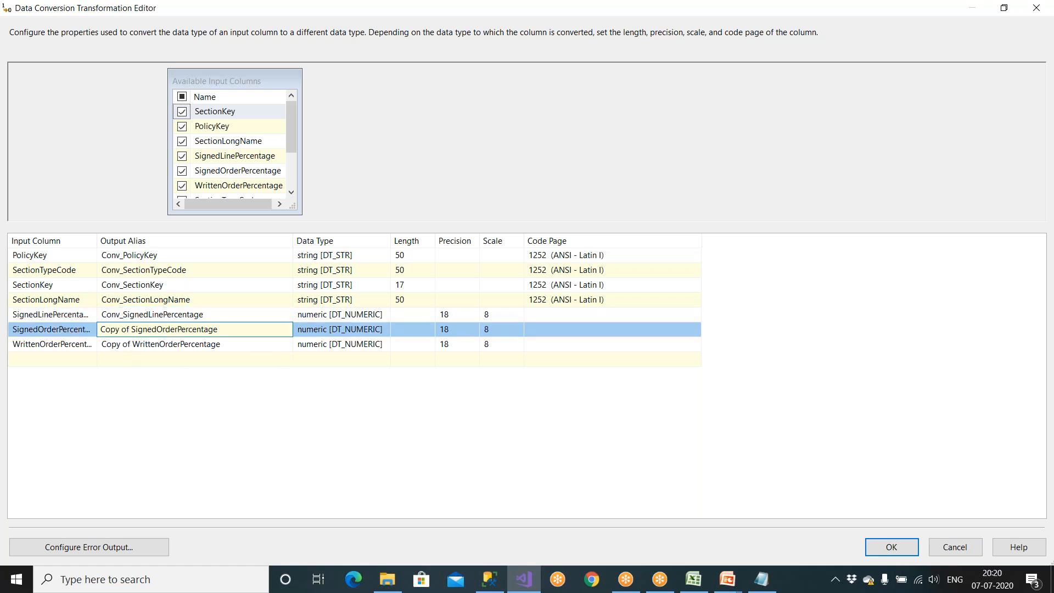
drag(131, 329, 74, 330)
text(Conv_)
click(132, 345)
drag(131, 345, 101, 344)
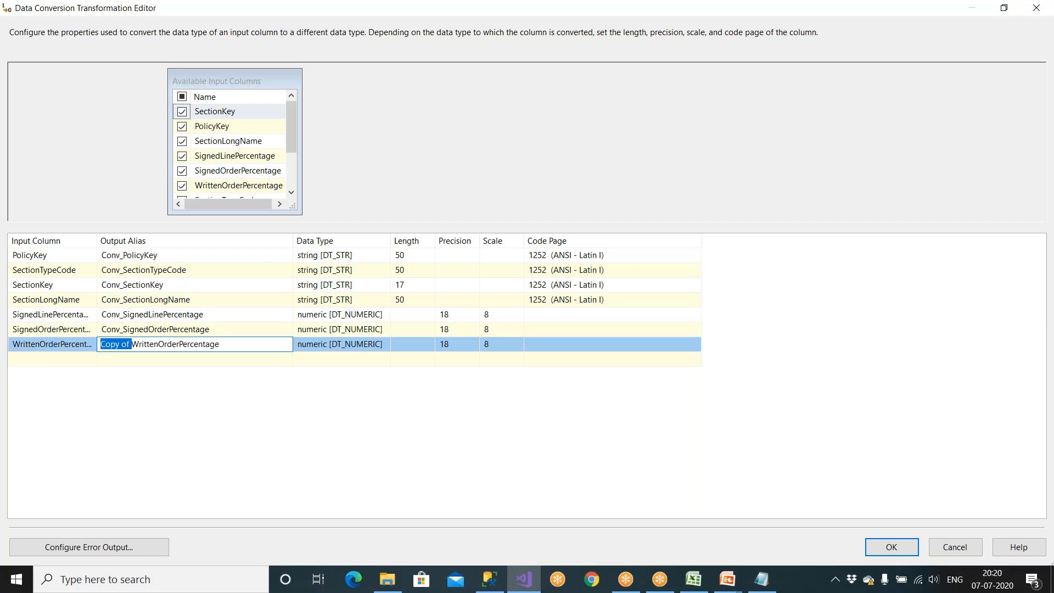
text(Conv_)
click(905, 546)
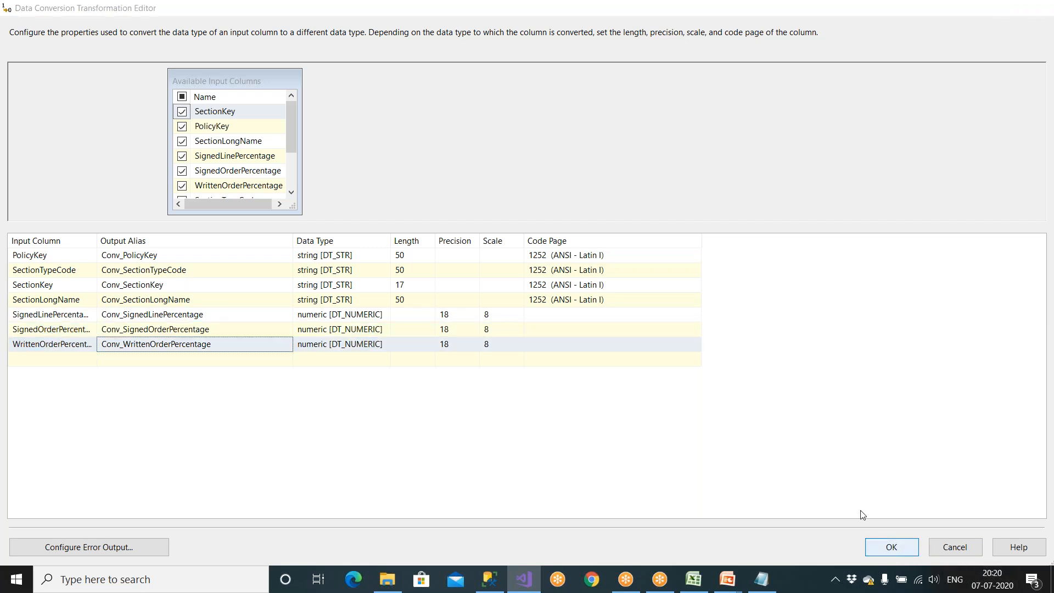
In the OLE DB Destination's mappings, map Conv_SignedLinePercentage to the SignedLinePercentage destination column.
scroll(475, 282, down, 3)
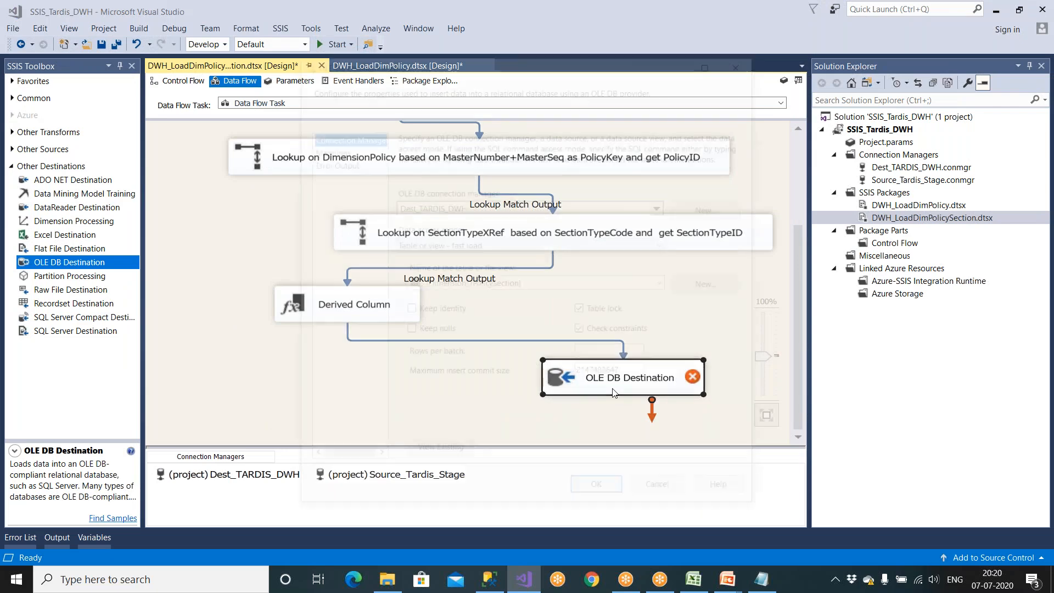
double_click(615, 376)
click(326, 148)
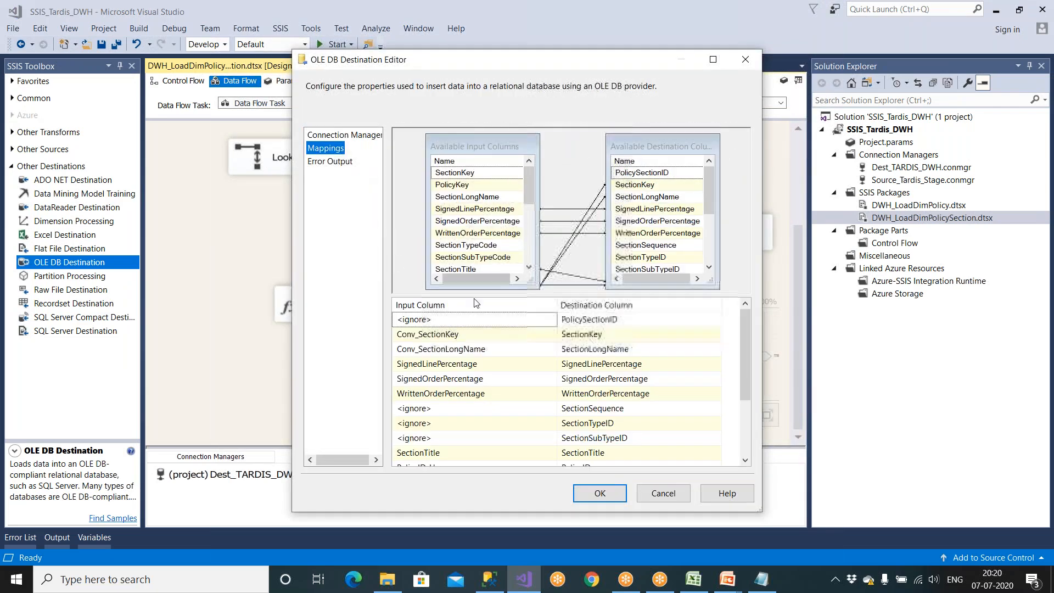
click(479, 364)
click(479, 366)
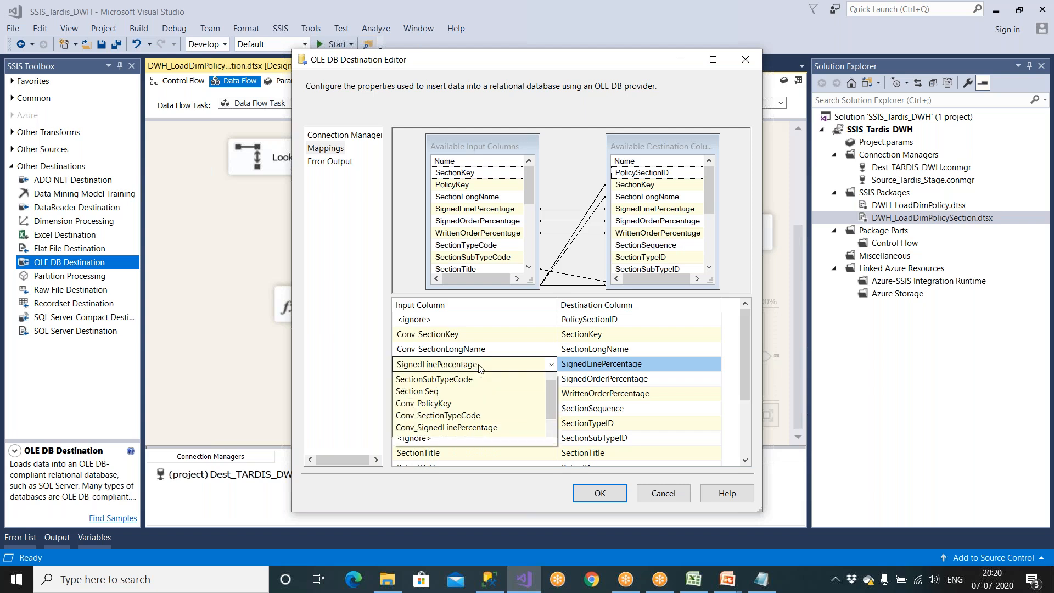
click(713, 60)
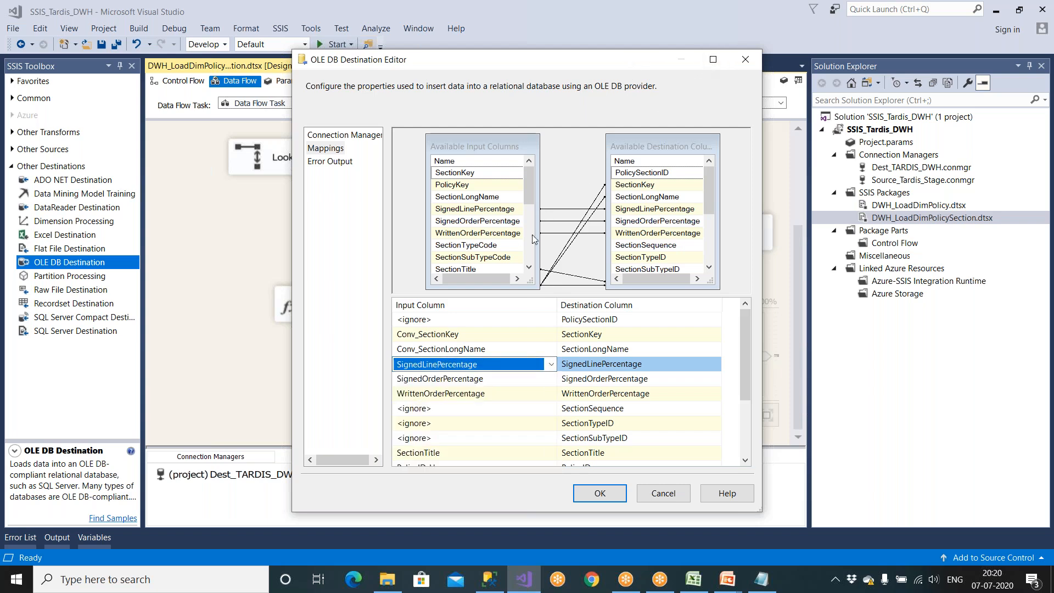
click(713, 60)
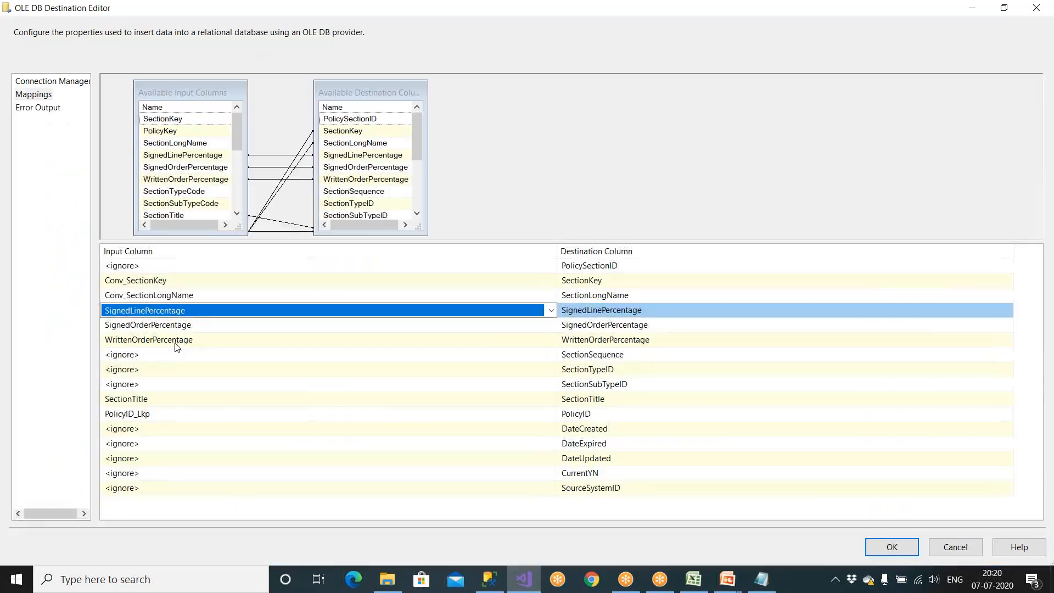
click(203, 317)
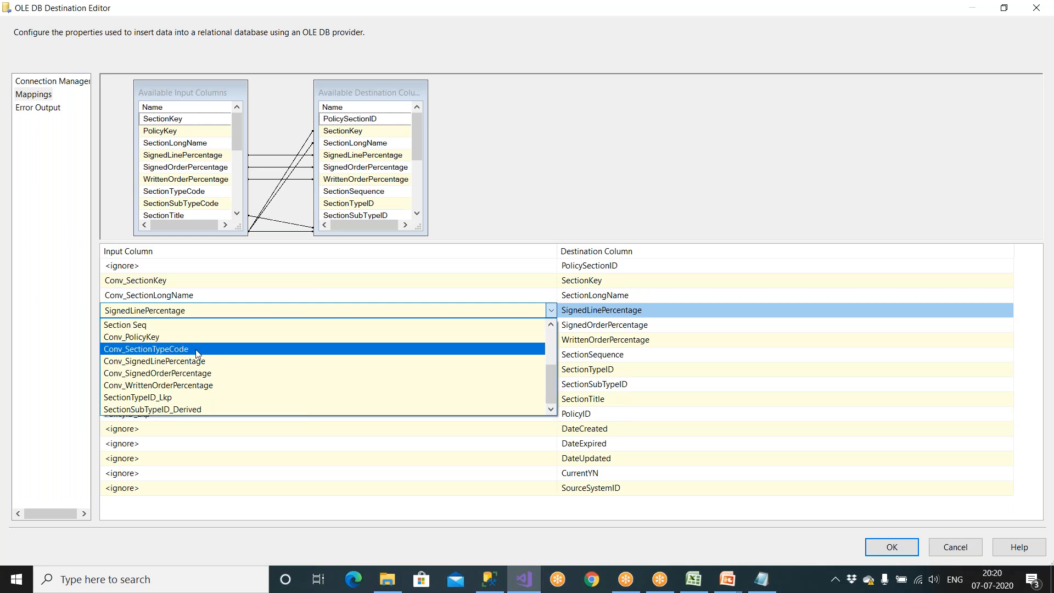
click(188, 362)
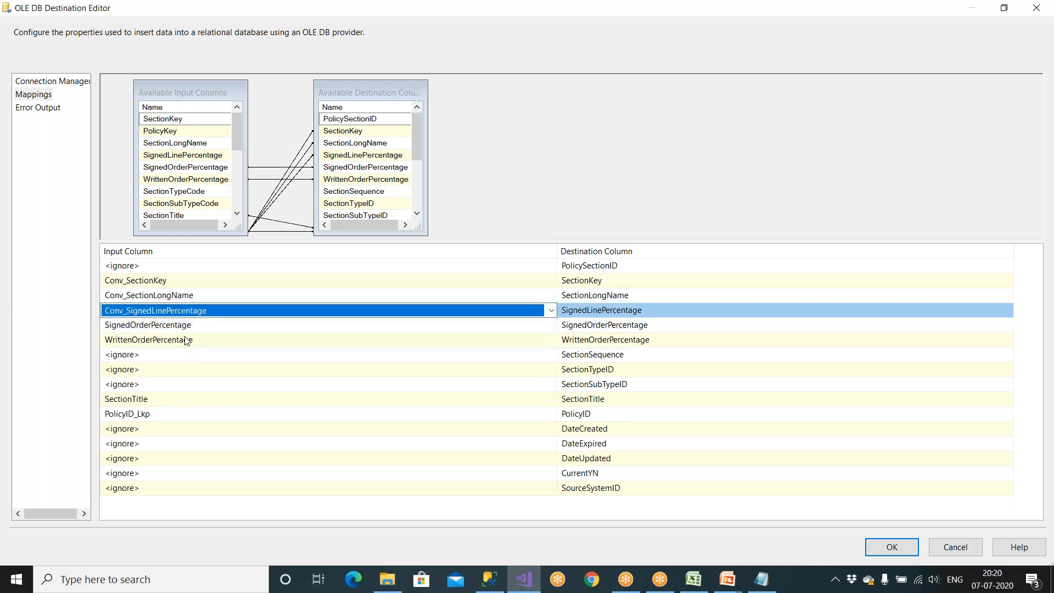
Map Conv_SignedOrderPercentage to SignedOrderPercentage and Conv_WrittenOrderPercentage to WrittenOrderPercentage.
click(185, 326)
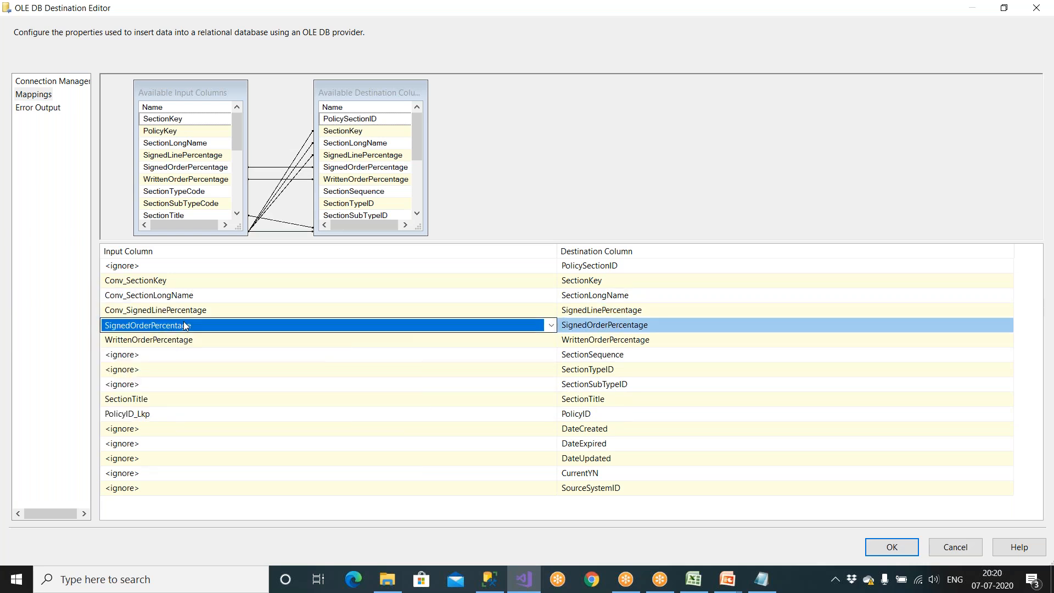
click(184, 326)
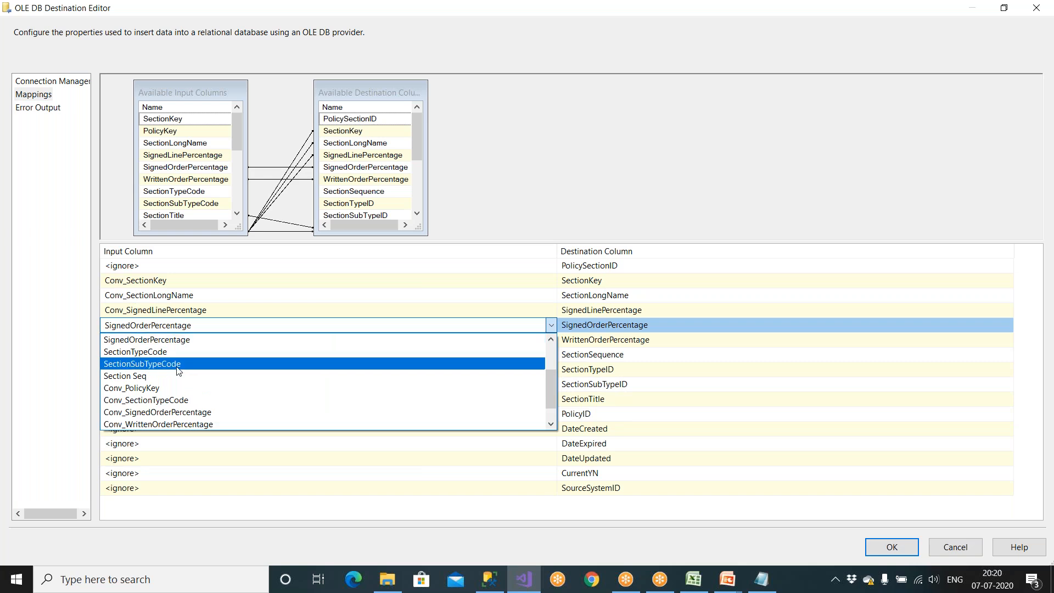
click(177, 411)
click(174, 340)
click(174, 340)
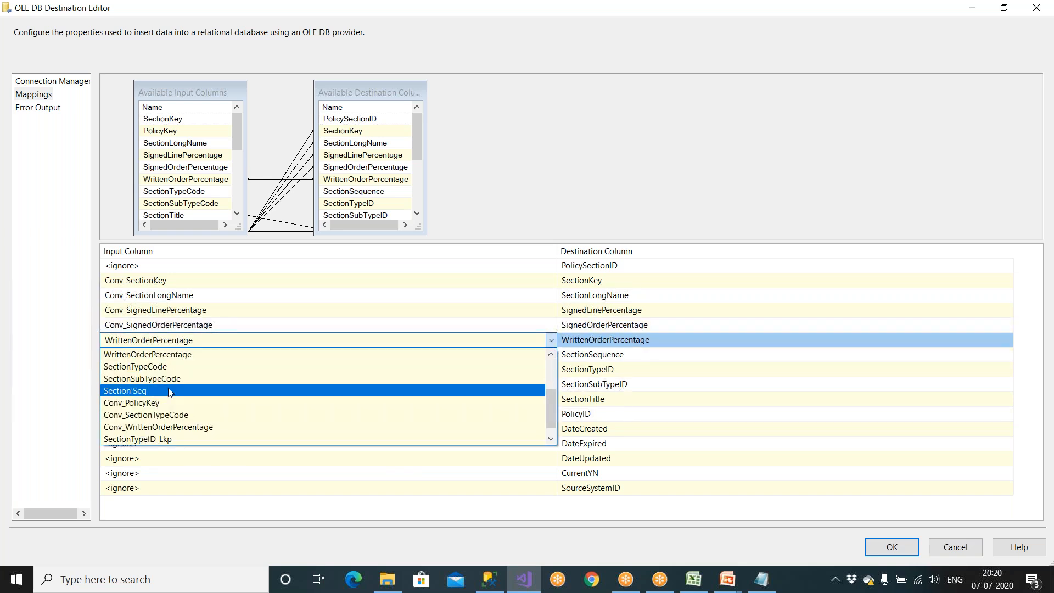
click(172, 428)
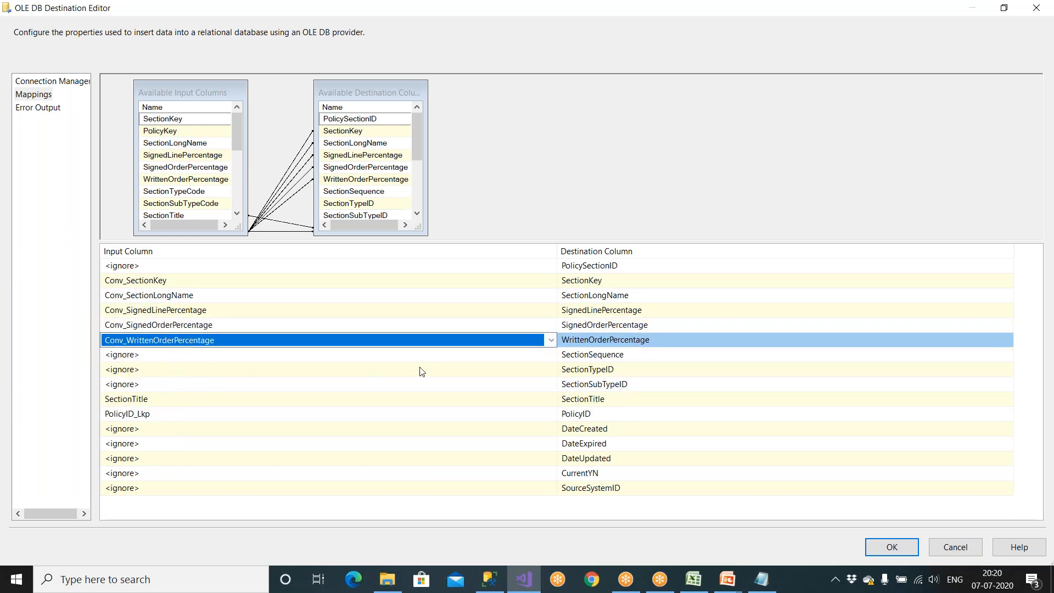
Map the Section Seq input column to the SectionSequence destination column.
click(484, 356)
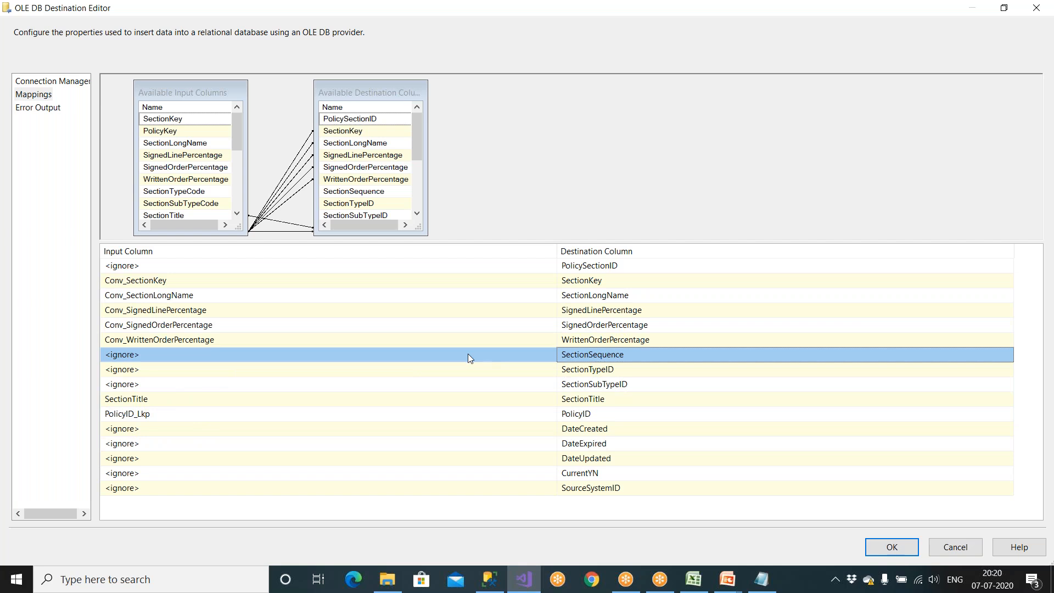
click(468, 353)
scroll(205, 406, down, 2)
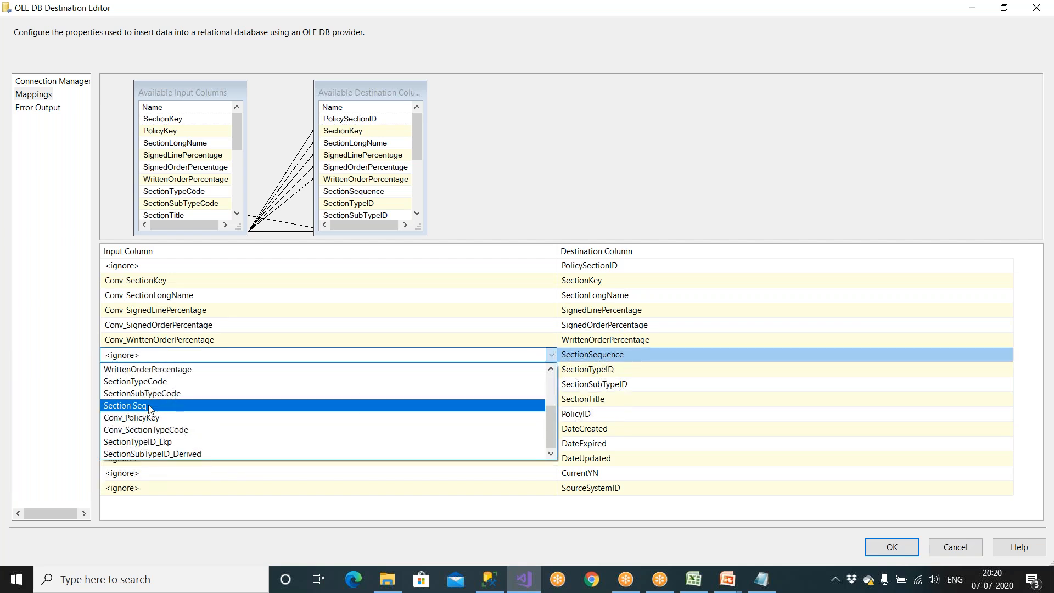
click(206, 407)
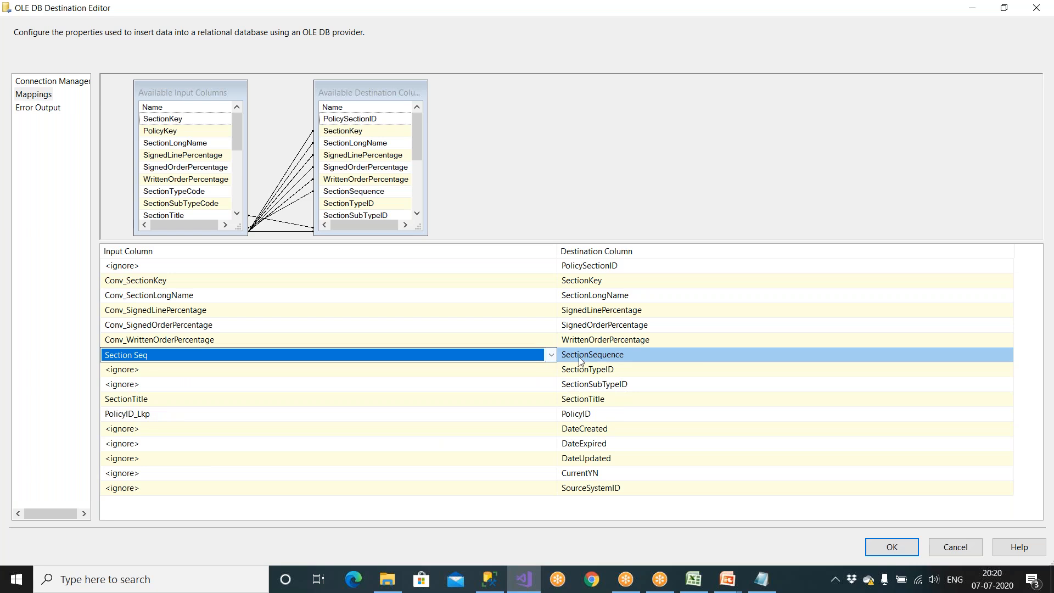
mouse_move(579, 358)
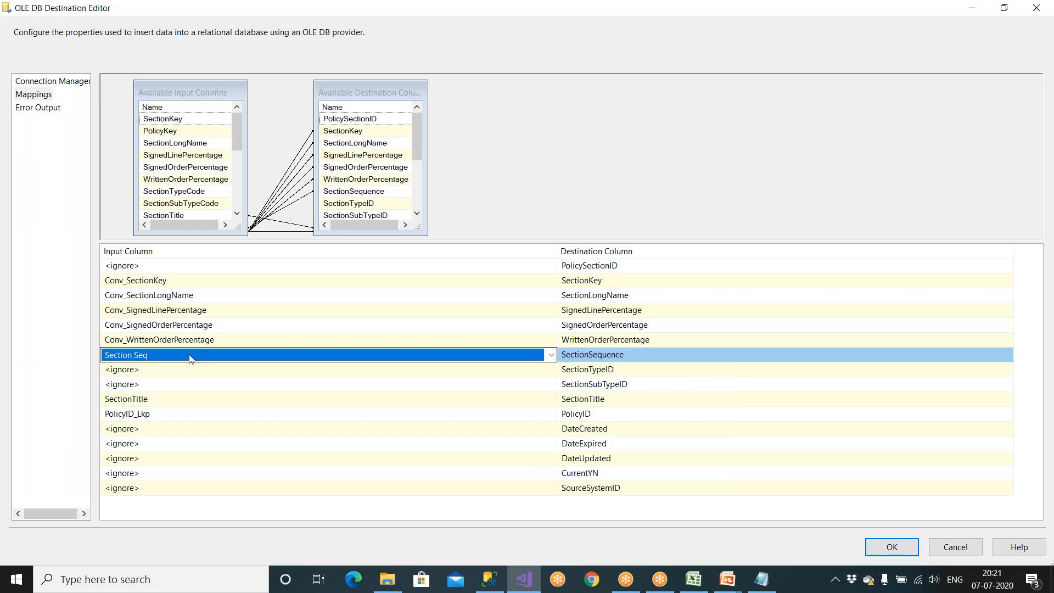
click(207, 401)
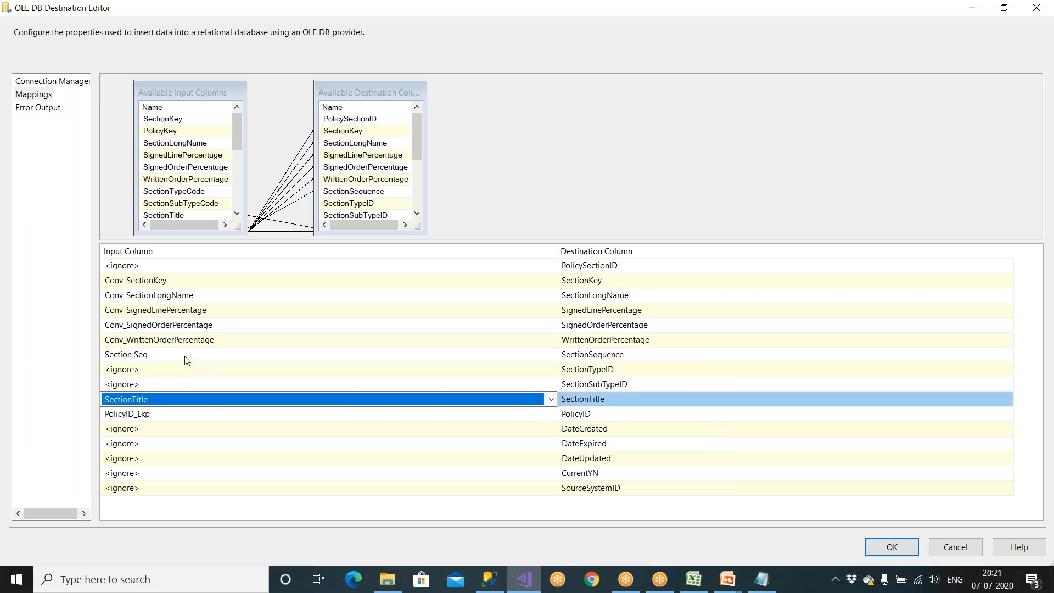
Map the SectionTypeID_Lkp input column to the SectionTypeID destination column.
mouse_move(187, 361)
click(184, 361)
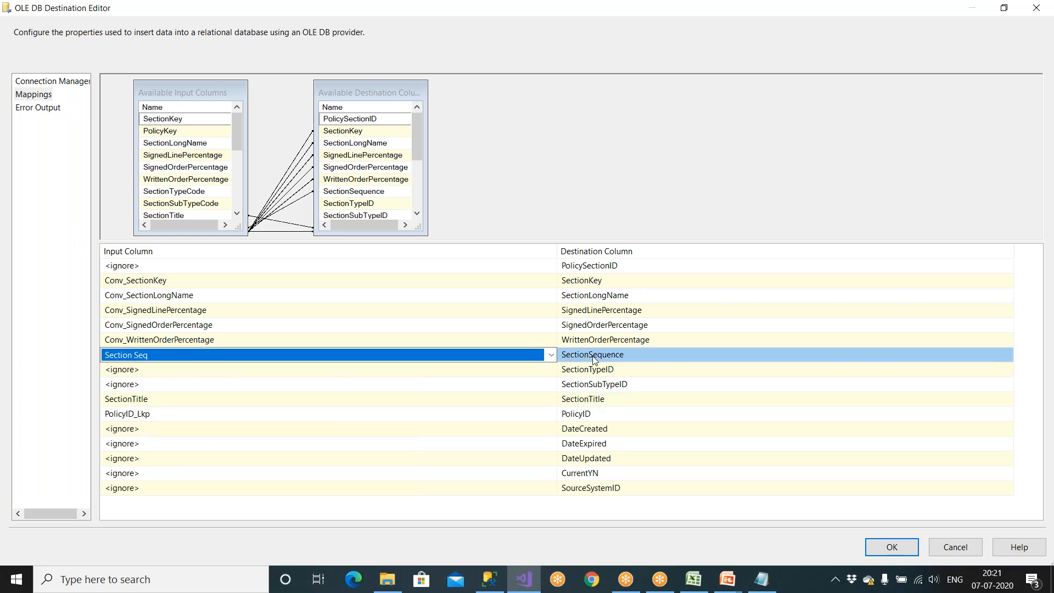
click(513, 371)
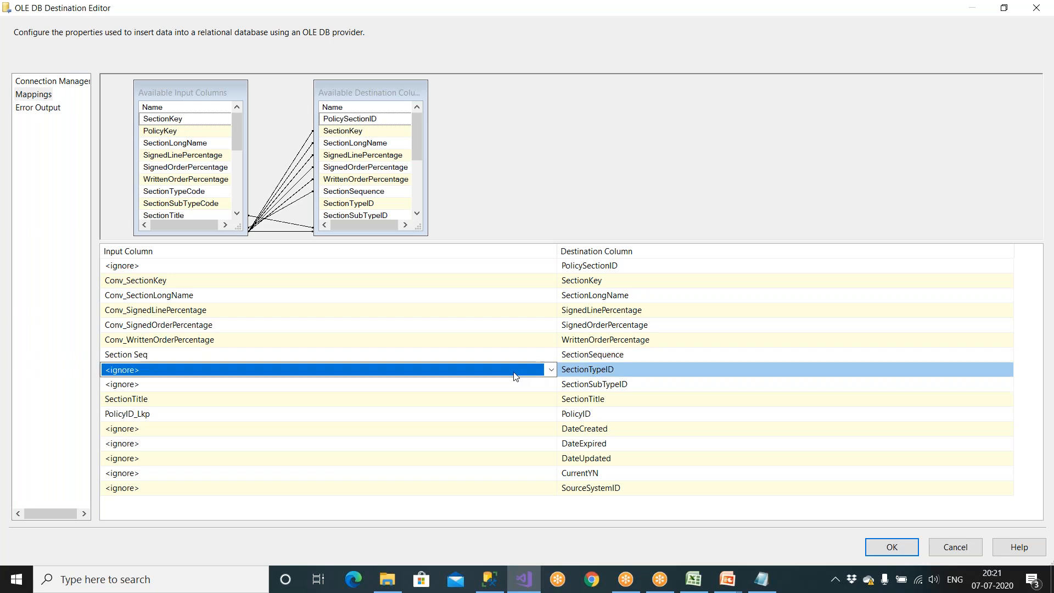
click(514, 371)
scroll(430, 406, down, 2)
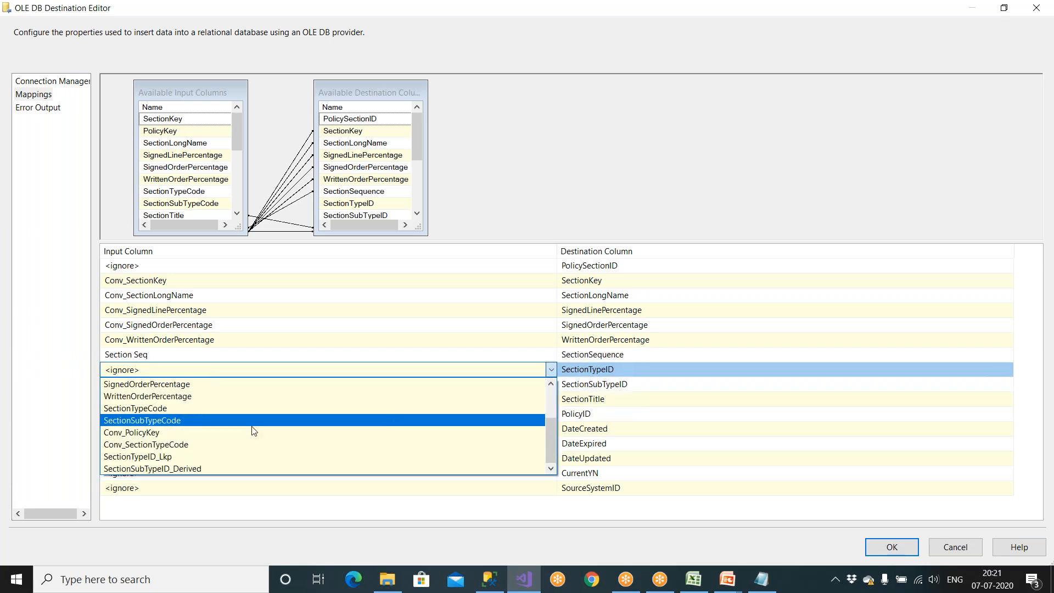
click(198, 456)
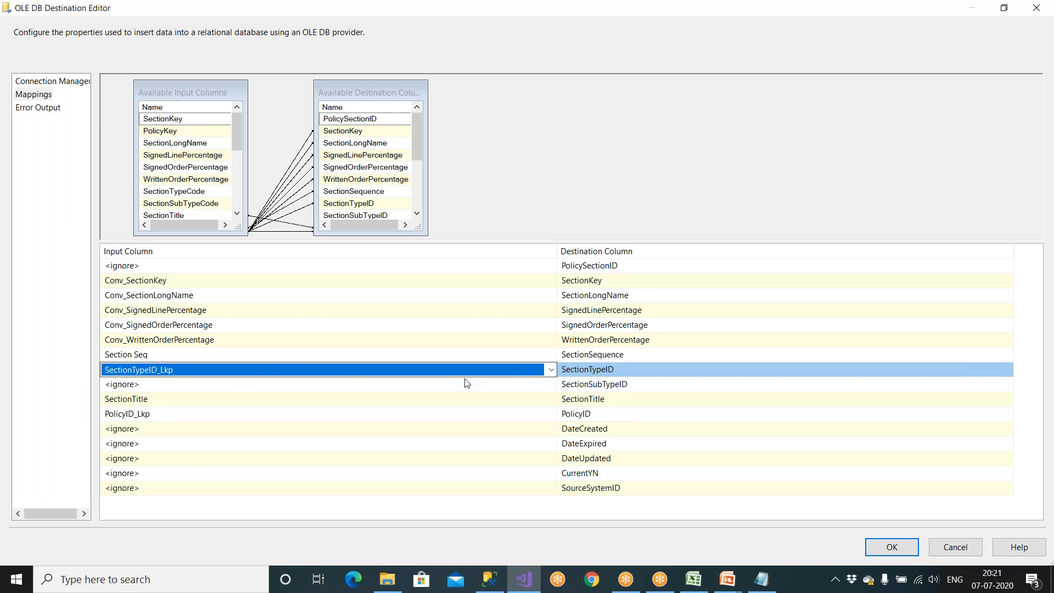
Look through the available input columns for the SectionSubTypeID destination column.
click(529, 387)
click(528, 387)
scroll(301, 418, down, 2)
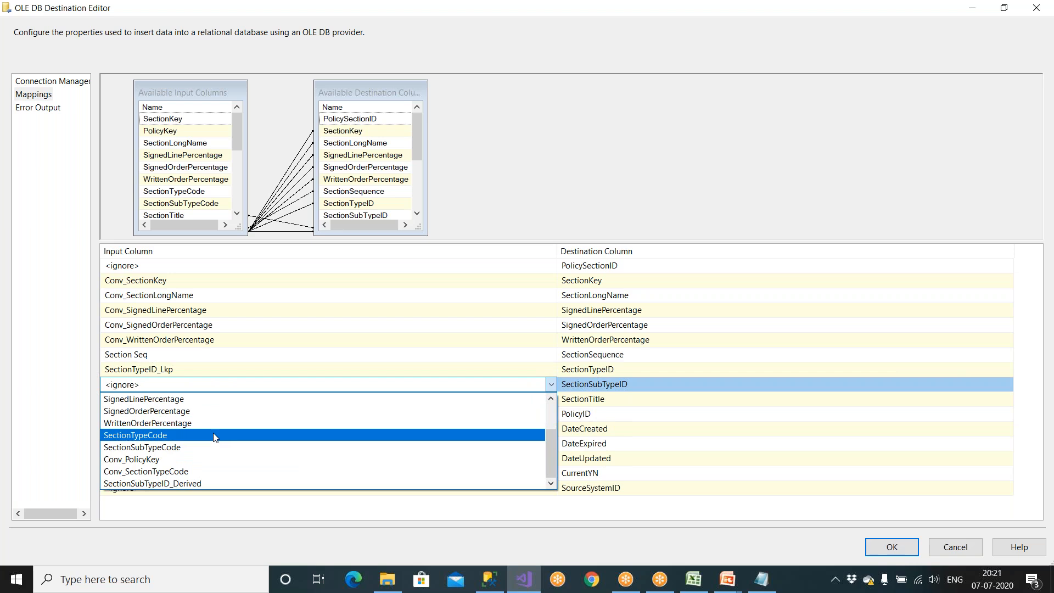
scroll(214, 437, up, 2)
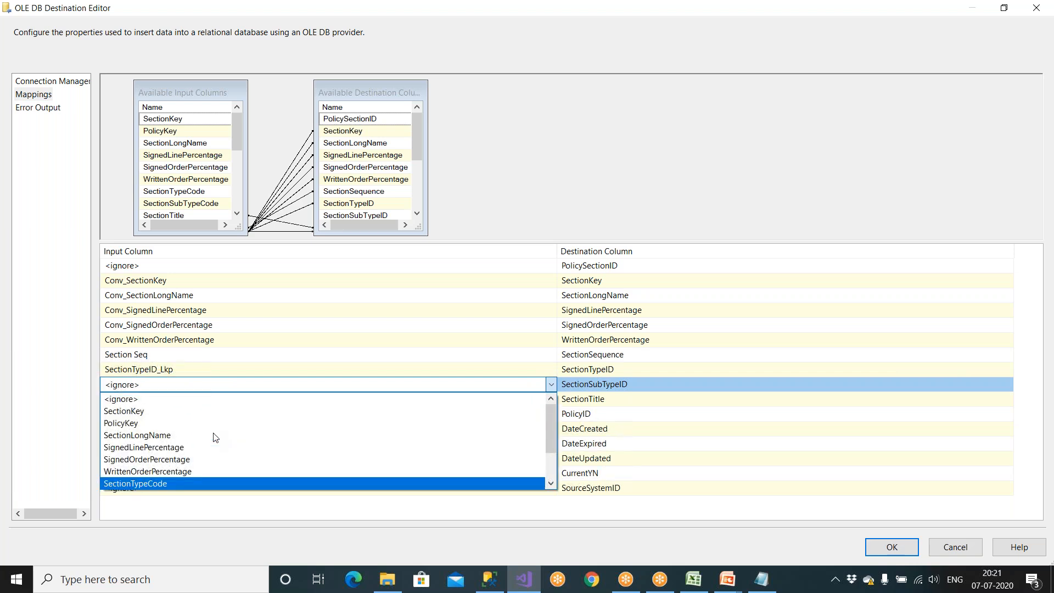
scroll(214, 437, down, 3)
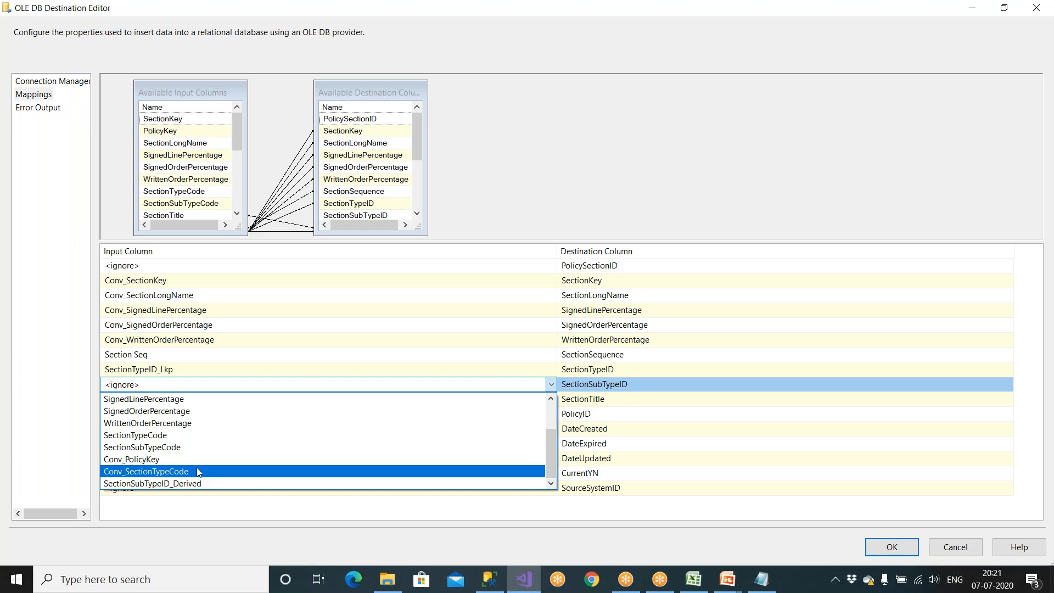
scroll(207, 459, up, 2)
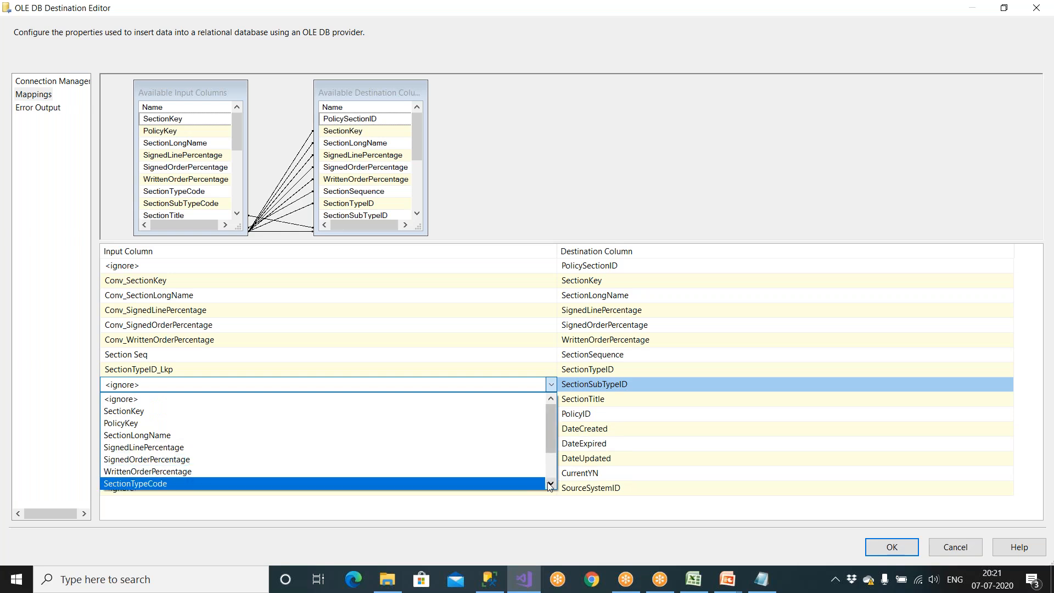
Switch to the ETL Mapping doc workbook in Excel and check the business rule for SectionSubTypeID on the DimPolicysection sheet.
click(693, 580)
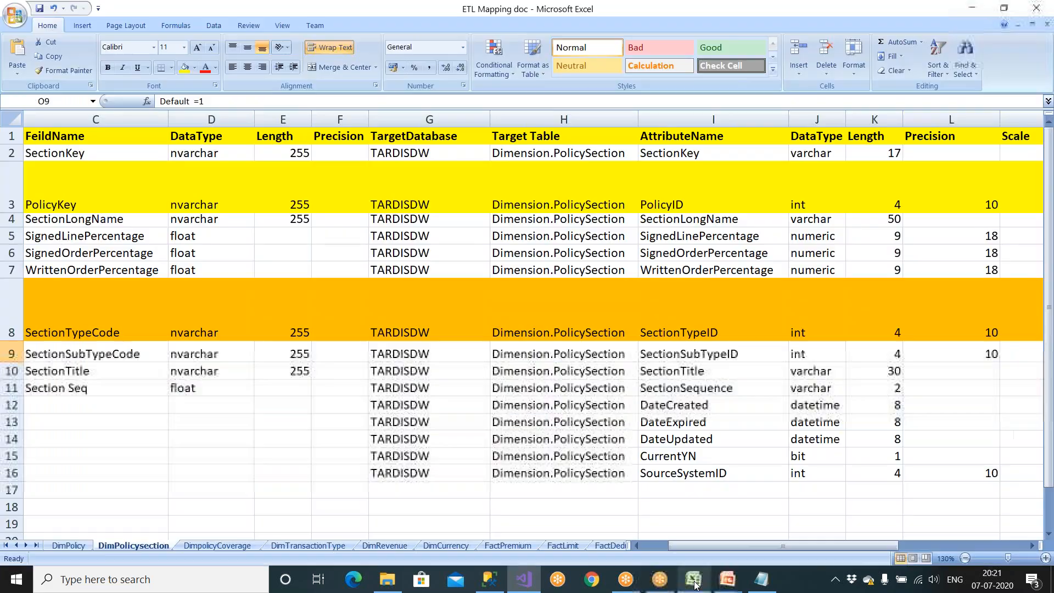
drag(858, 548, 987, 544)
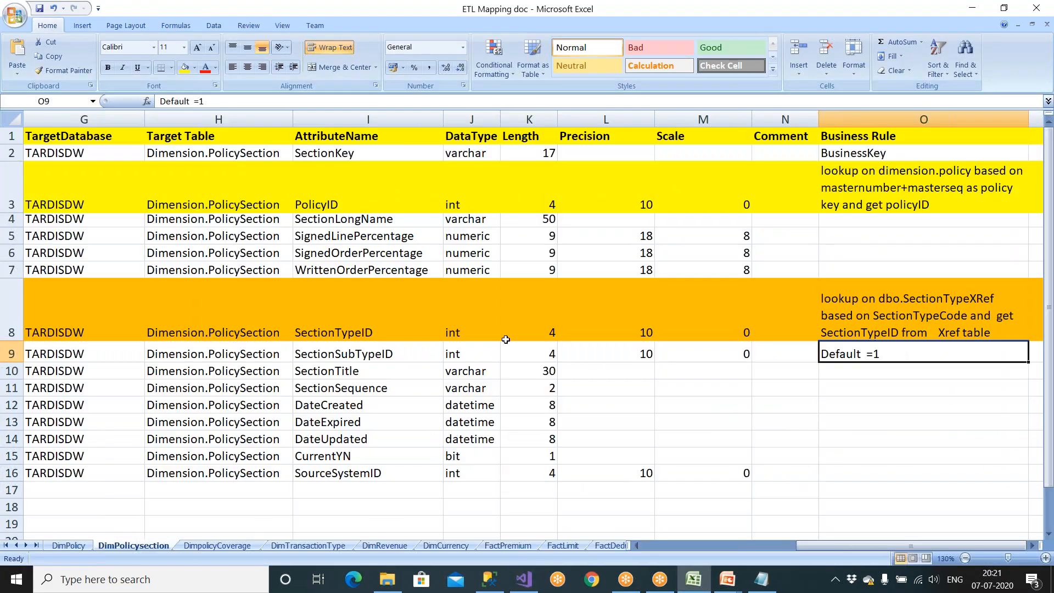
click(382, 325)
click(376, 354)
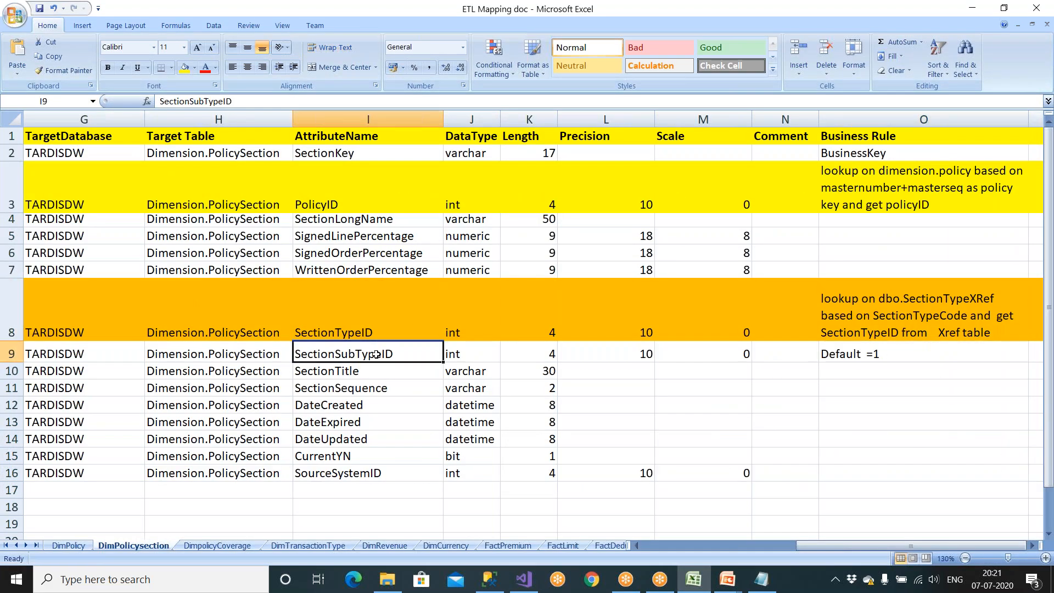
key(Right)
key(Right)
key(Right)
key(Right)
key(Right)
key(Right)
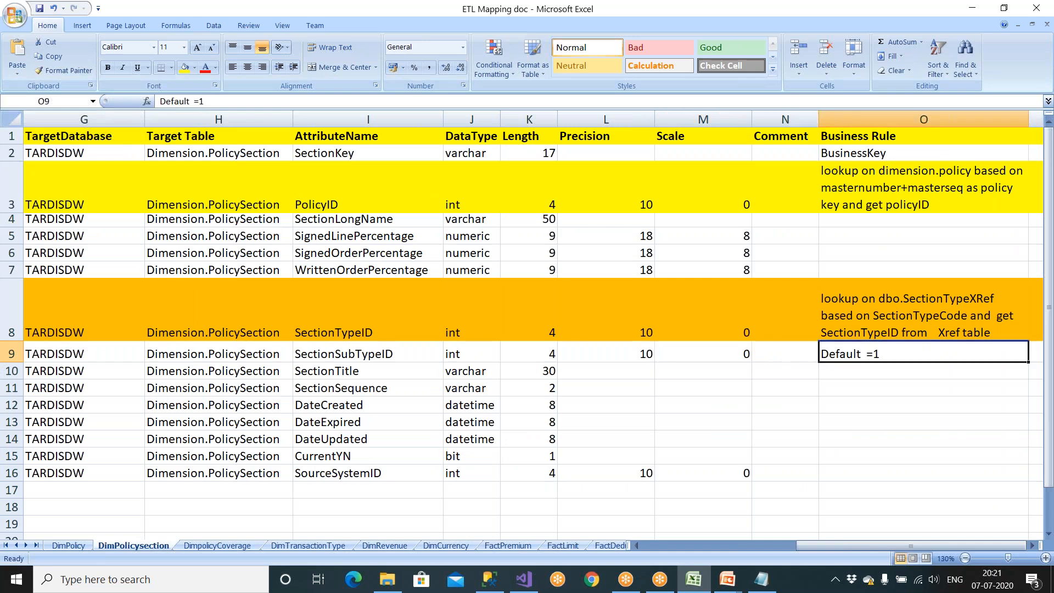
Review the source and target details along the SectionSubTypeID row of the mapping sheet.
key(Left)
key(Left)
key(Left)
key(Left)
key(Left)
key(Left)
key(Left)
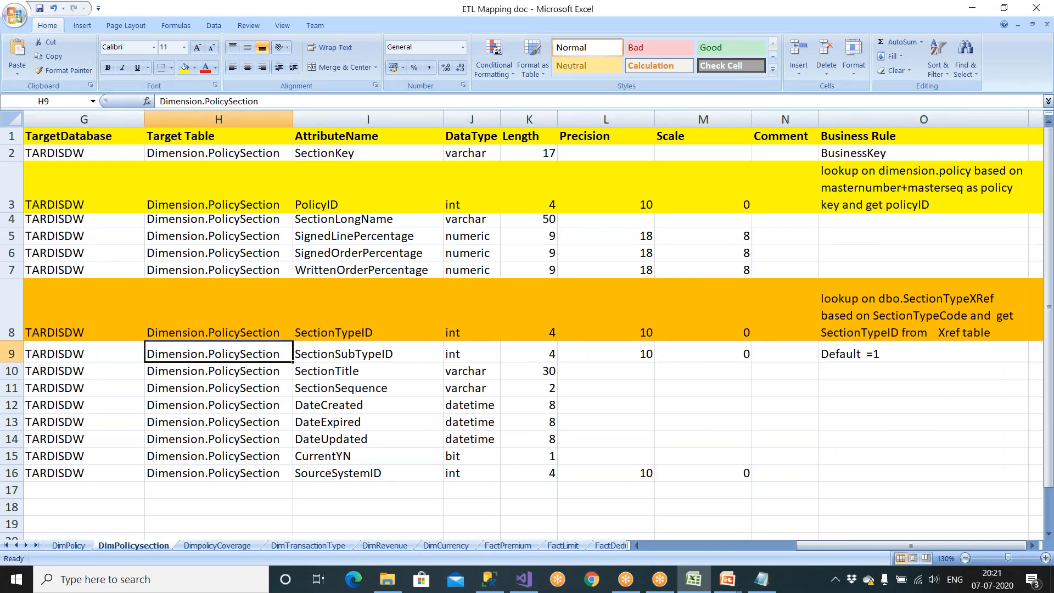
key(Left)
key(Left)
key(Left)
key(Left)
key(Left)
key(Left)
key(Left)
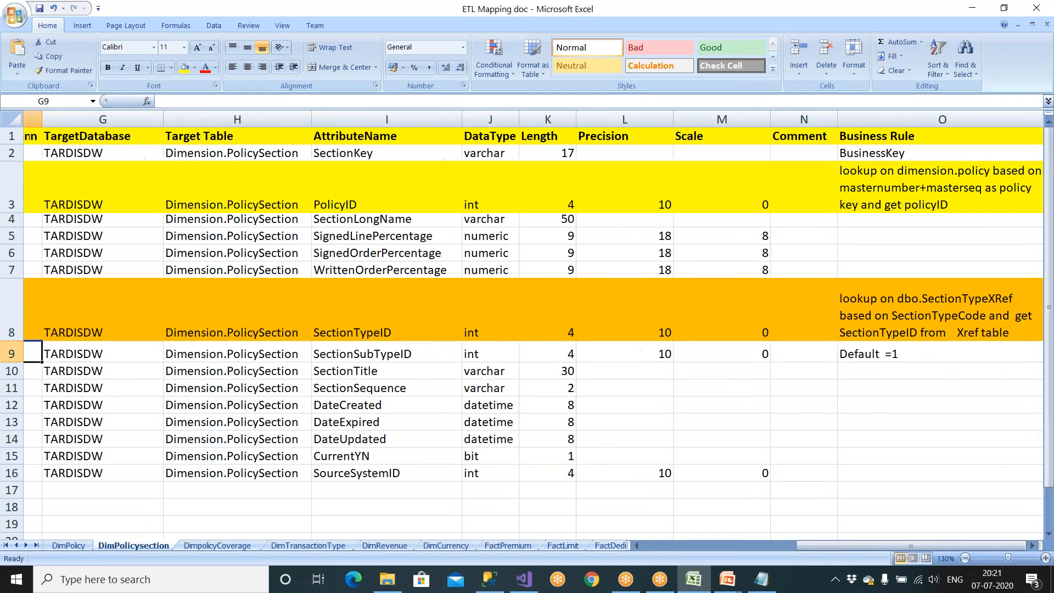
key(Right)
key(Right)
key(Right)
key(Right)
key(Right)
key(Right)
key(Right)
key(Right)
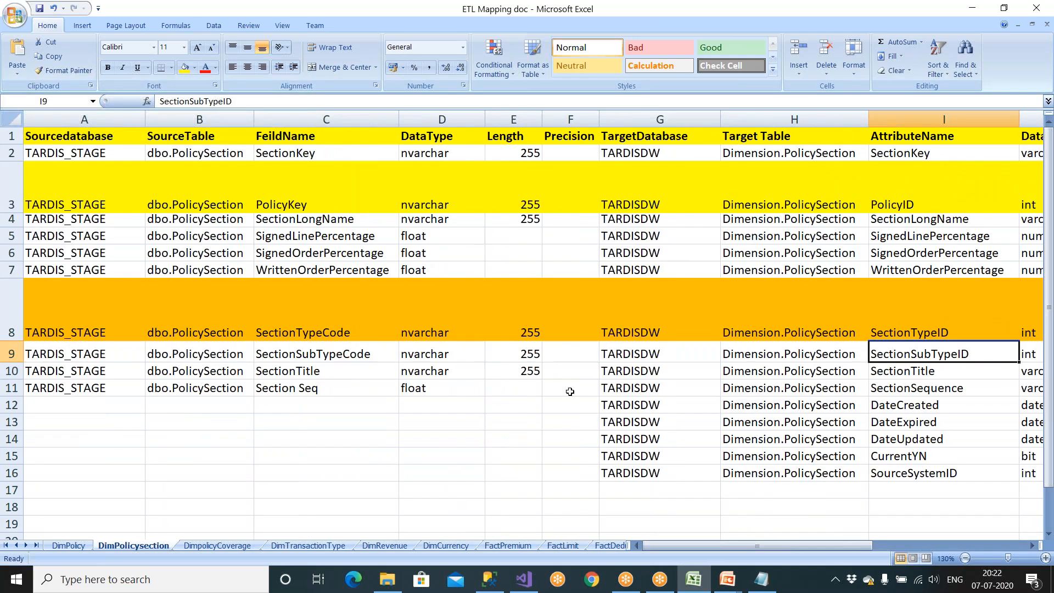
Switch back to Visual Studio and map SectionSubTypeID_Derived to the SectionSubTypeID destination column.
click(524, 579)
click(201, 387)
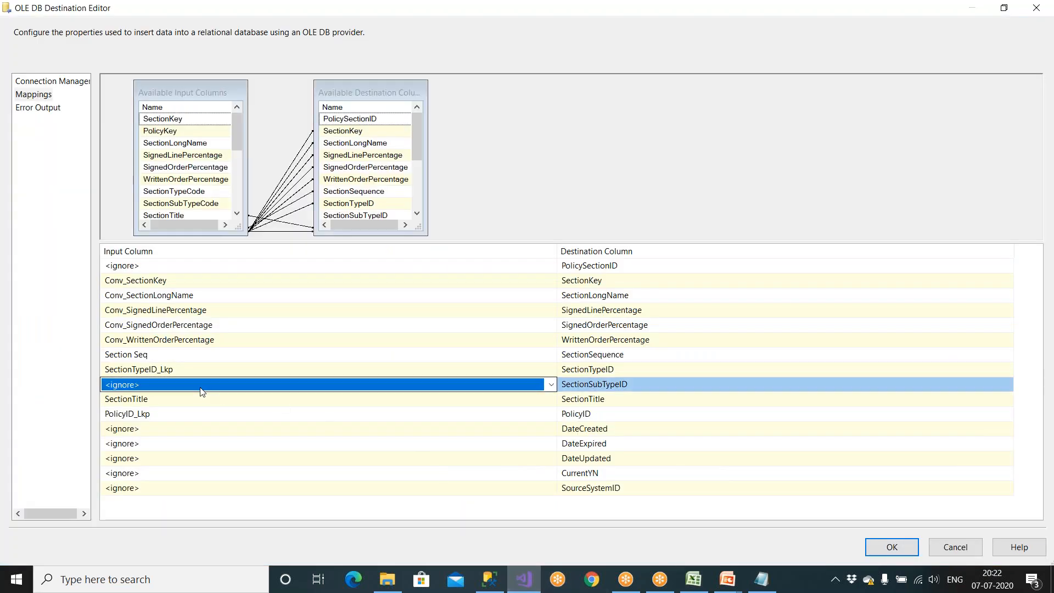
click(200, 387)
scroll(199, 387, down, 2)
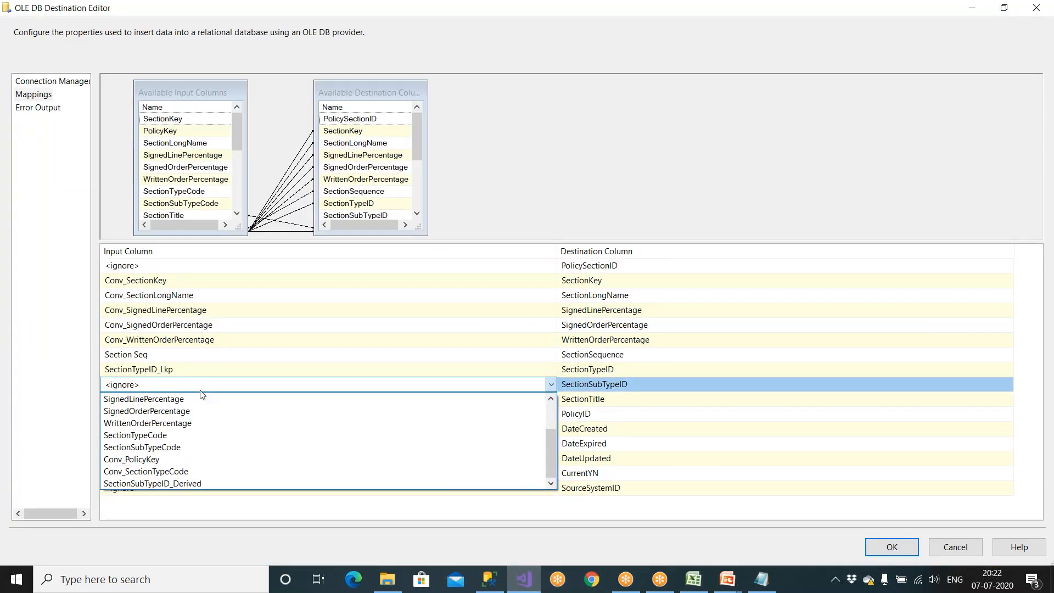
click(195, 483)
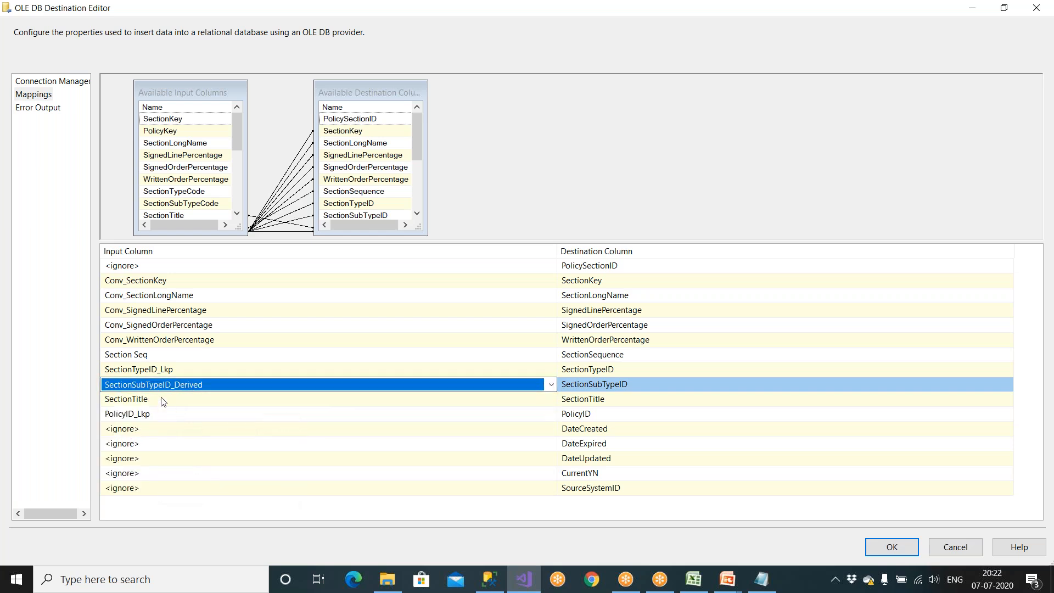
Check the data types and lengths of the SectionTitle and SectionSequence columns, and apply the OLE DB Destination mappings.
mouse_move(164, 401)
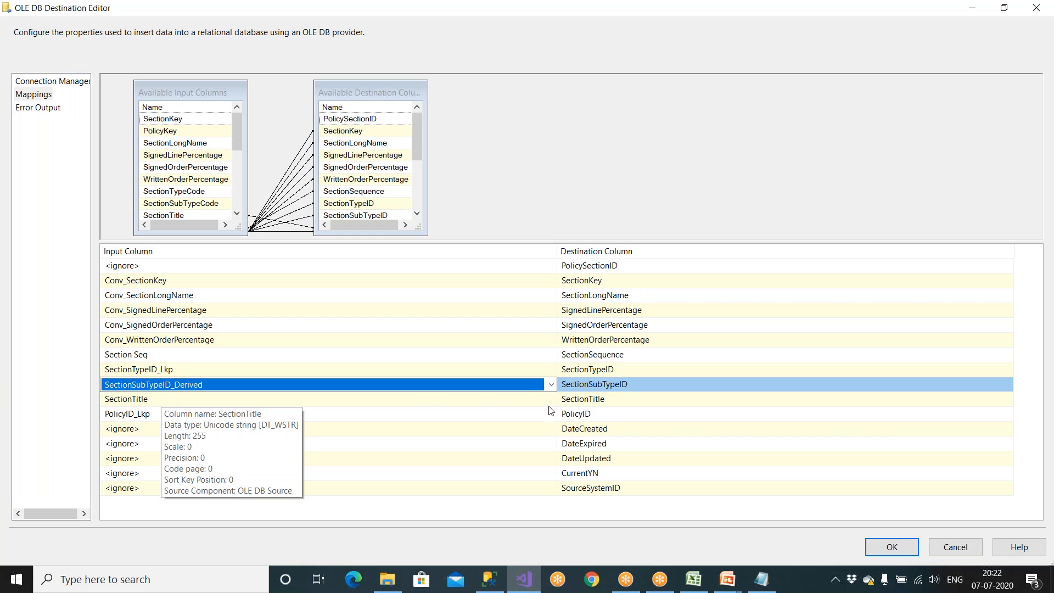
mouse_move(598, 402)
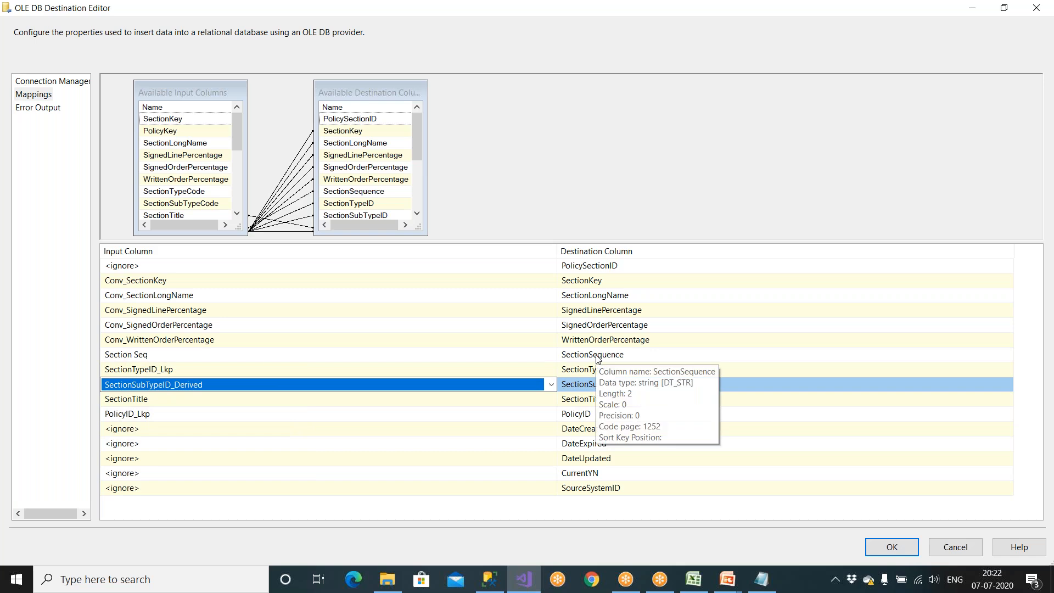
click(897, 546)
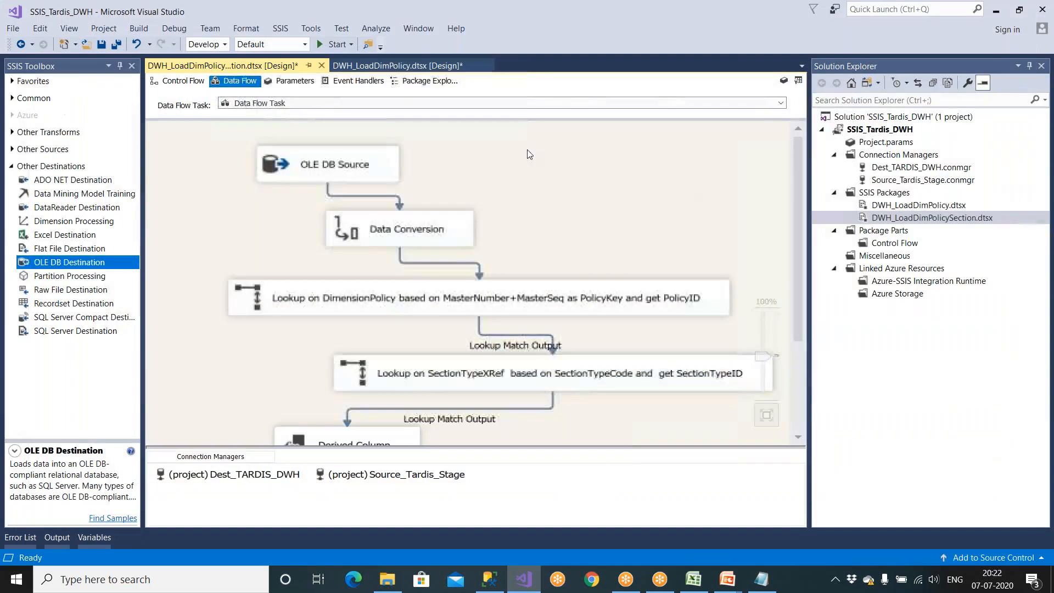
Open the Data Conversion transformation and add the SectionTitle and Section Seq input columns to it.
click(455, 241)
double_click(452, 240)
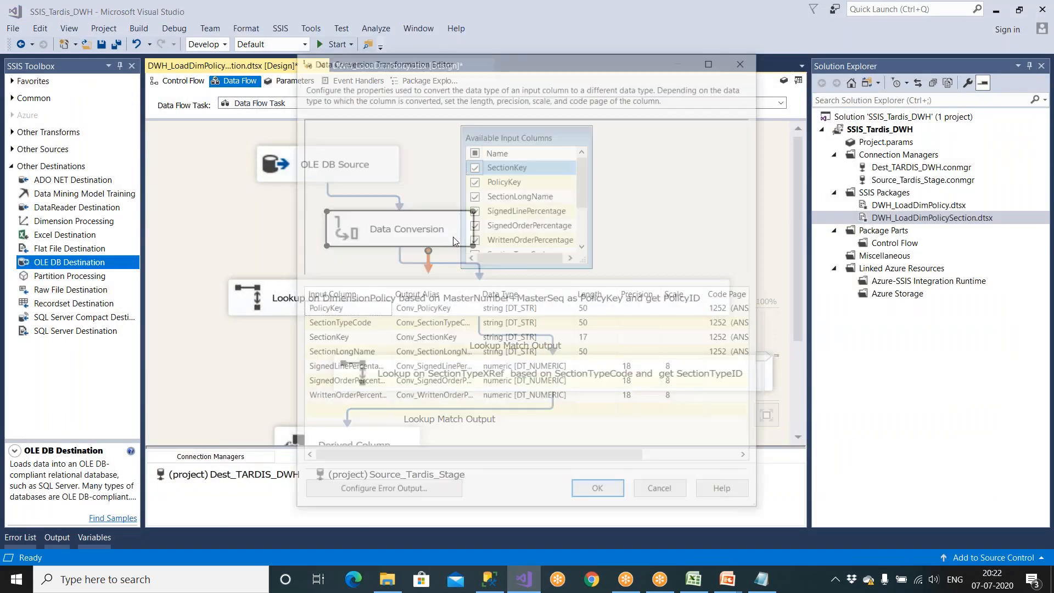
click(713, 61)
drag(331, 224, 332, 288)
drag(294, 206, 332, 282)
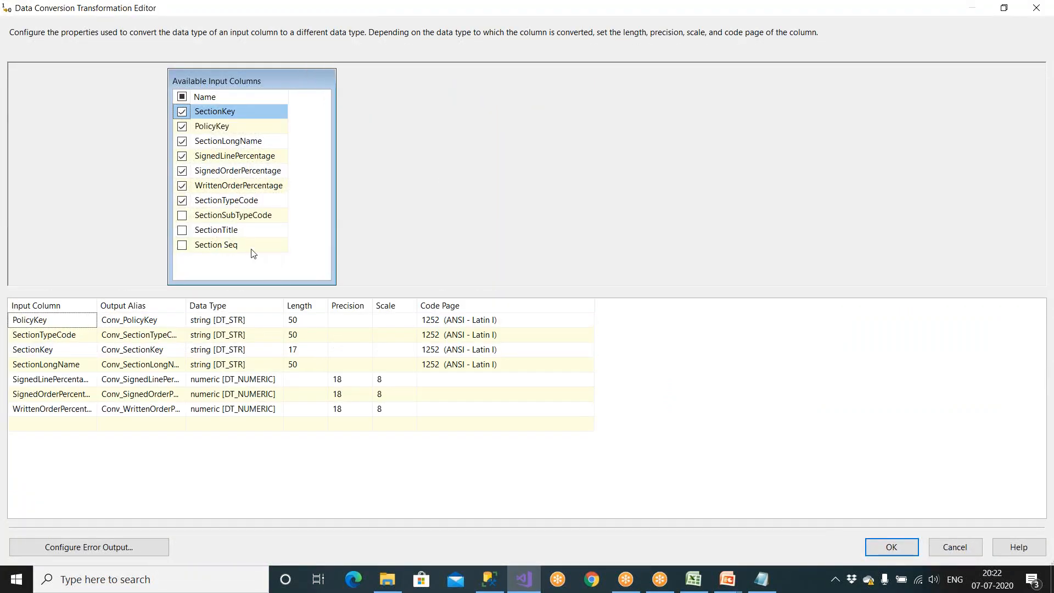
click(182, 230)
click(182, 245)
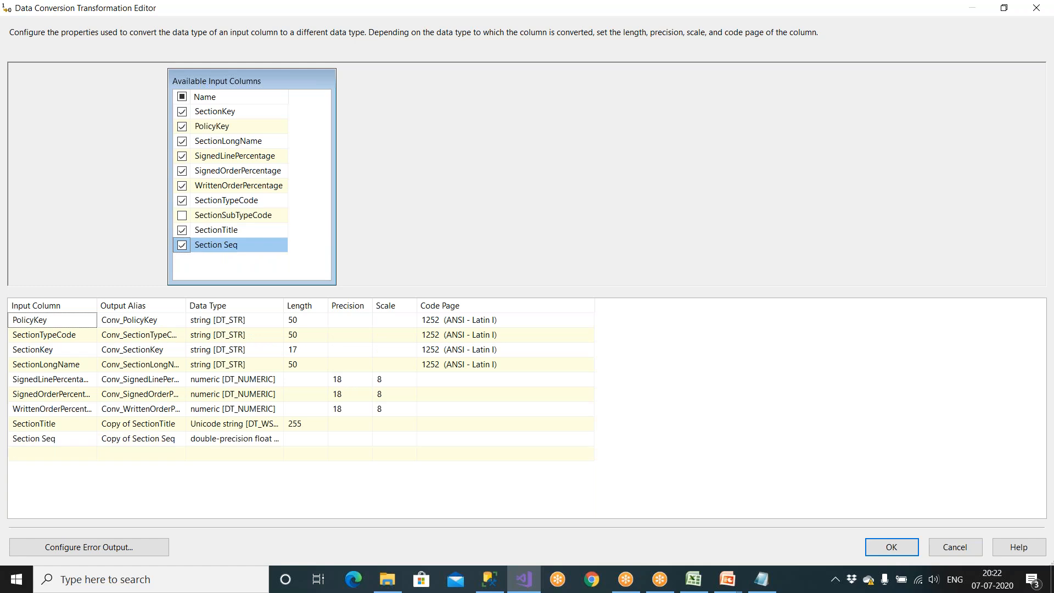
Rename the output aliases of the two added columns to Conv_SectionTitle and Conv_SectionSeq.
click(146, 424)
drag(131, 424, 93, 425)
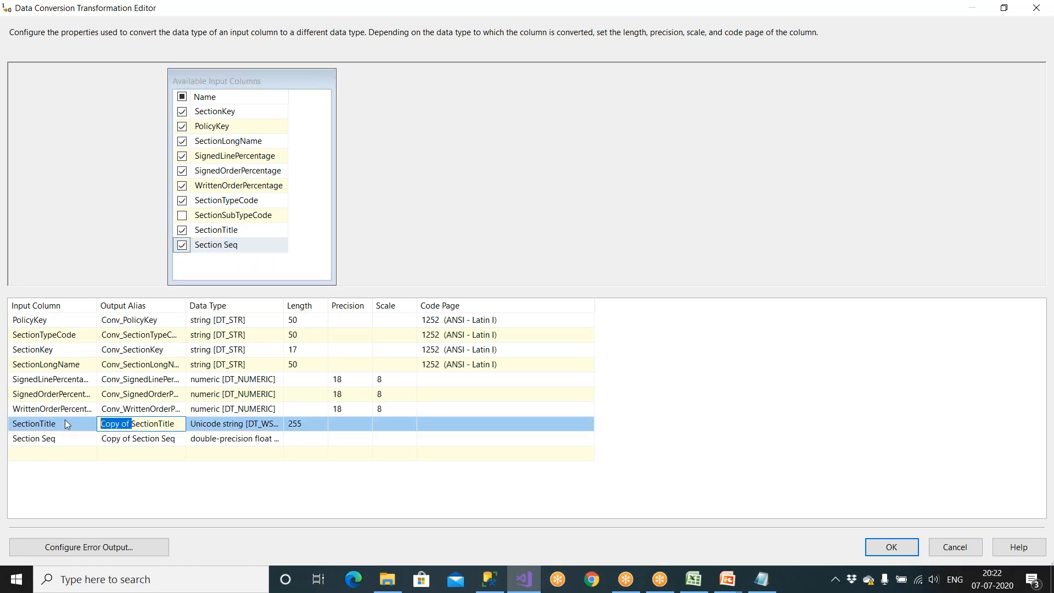
text(Conv_)
click(129, 439)
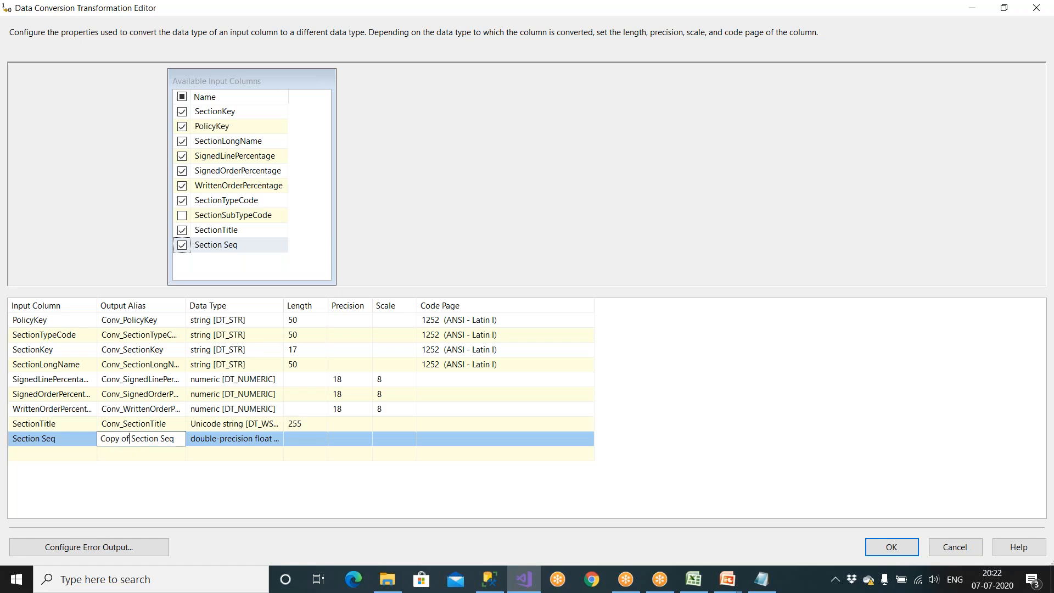
drag(131, 439, 83, 440)
text(Conv_)
Set the Section Seq conversion to string [DT_STR] with a length of 2.
drag(285, 306, 345, 312)
click(288, 440)
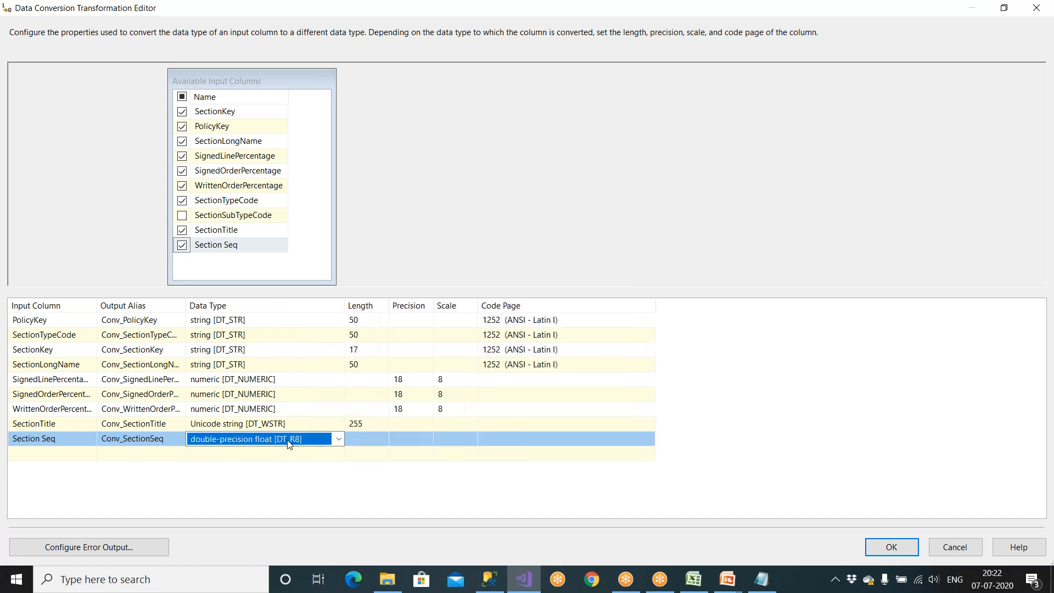
click(289, 440)
key(d)
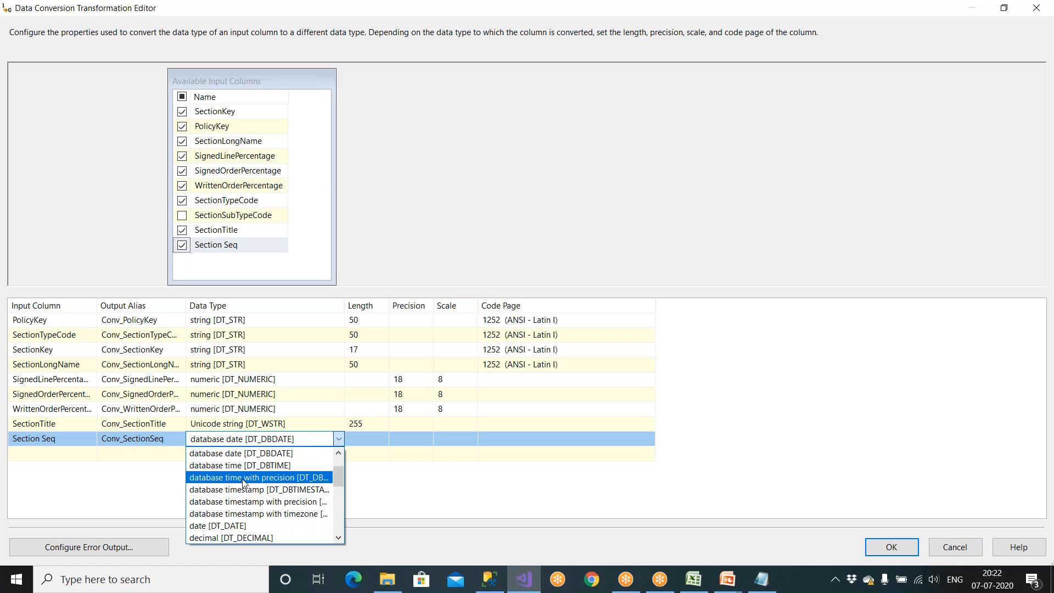
key(s)
key(s)
key(s)
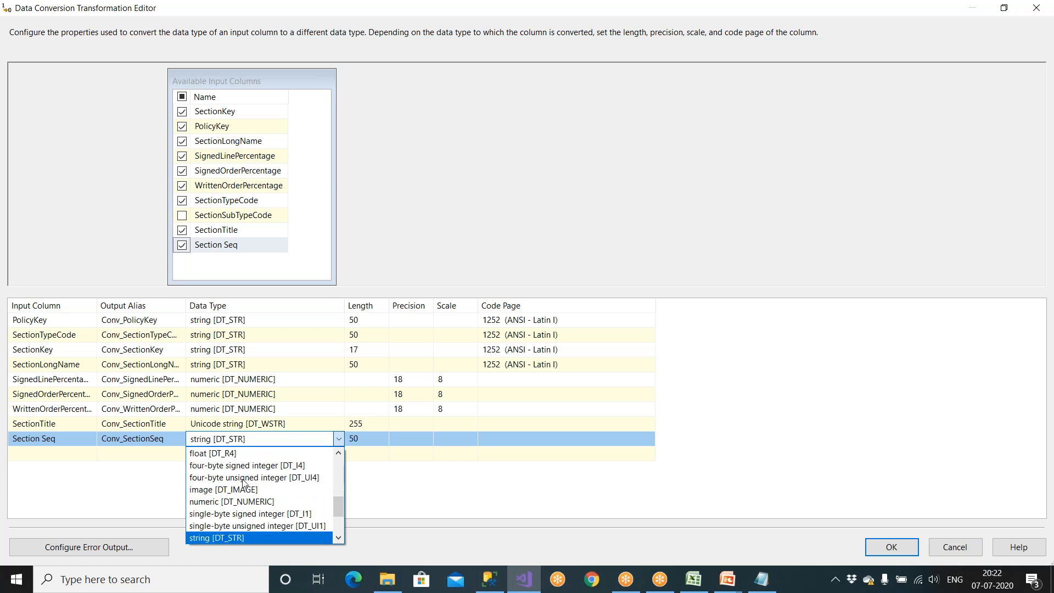
key(Return)
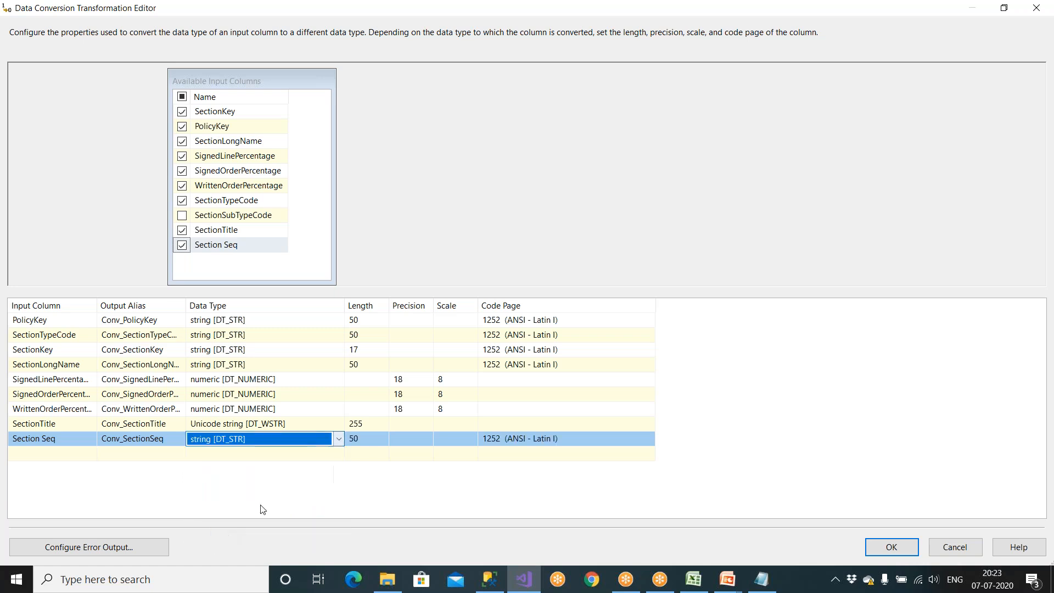
click(363, 439)
text(2)
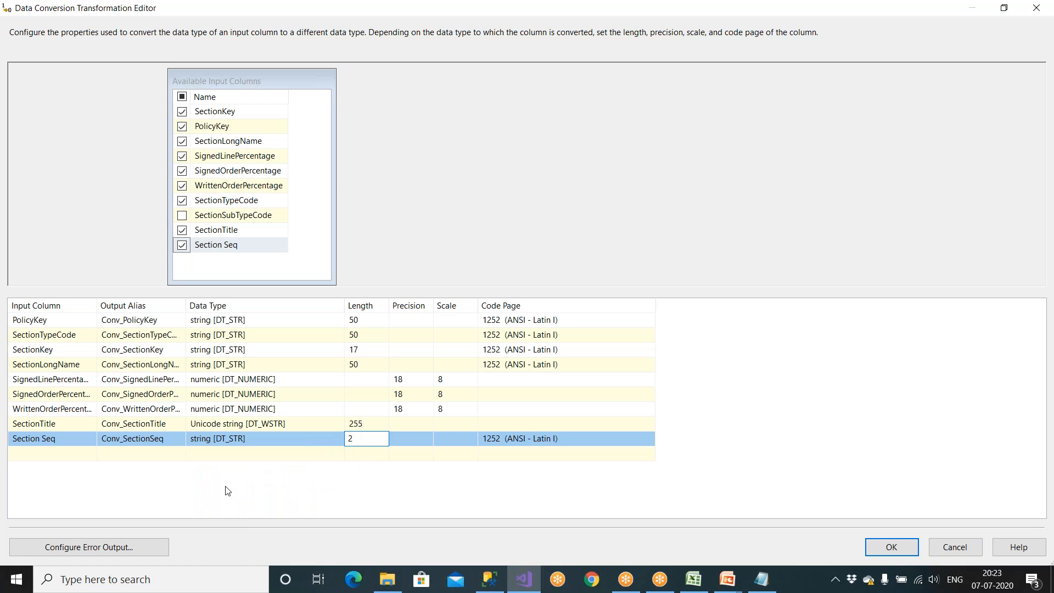
Set the SectionTitle conversion to string [DT_STR] with a length of 50, and apply the Data Conversion settings.
click(116, 426)
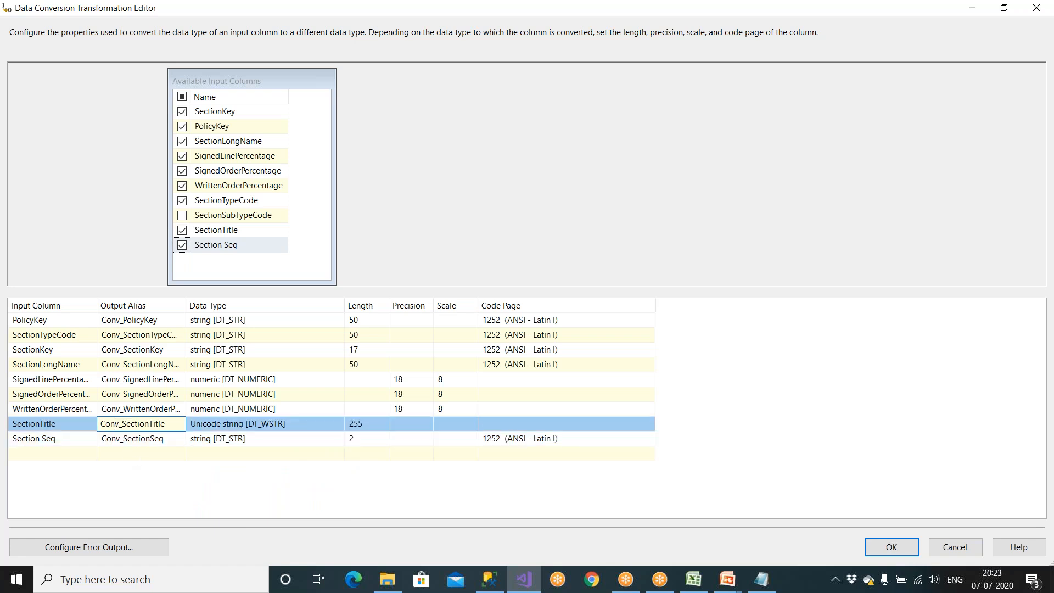
click(275, 426)
click(291, 426)
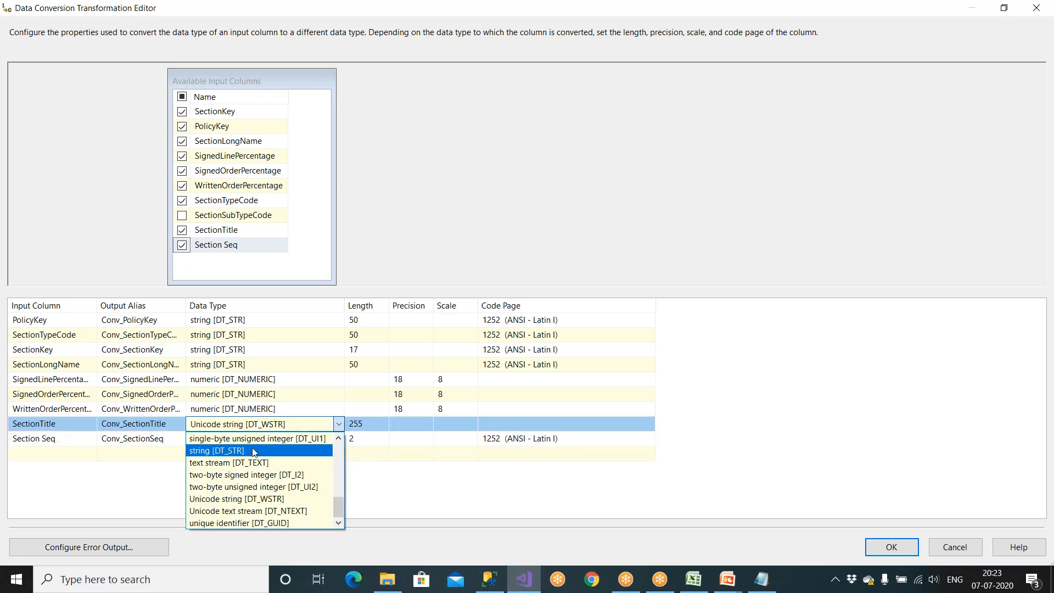
click(217, 451)
click(365, 423)
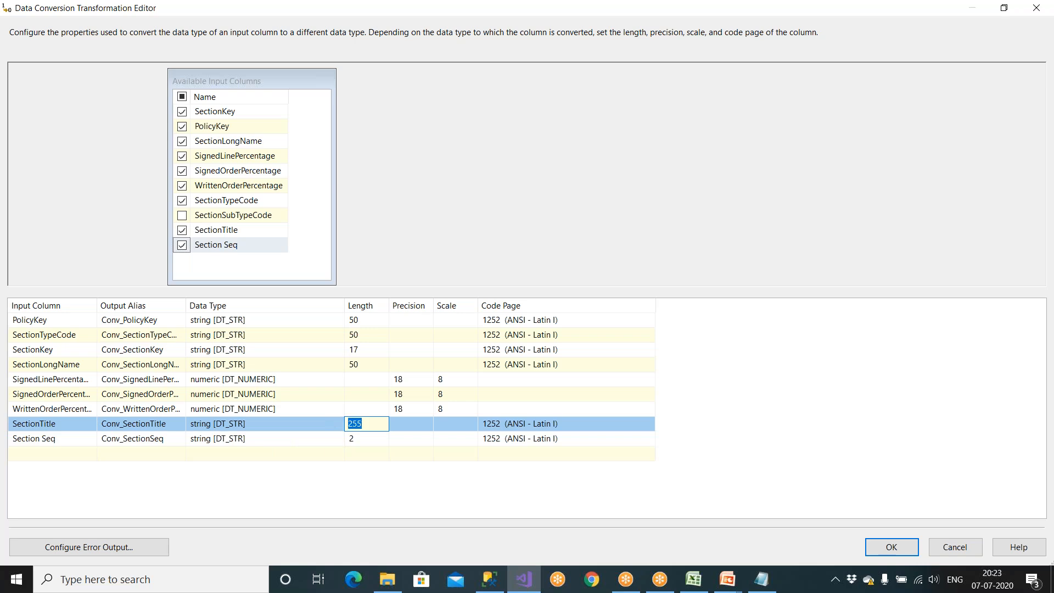
text(50)
click(875, 550)
scroll(475, 275, down, 3)
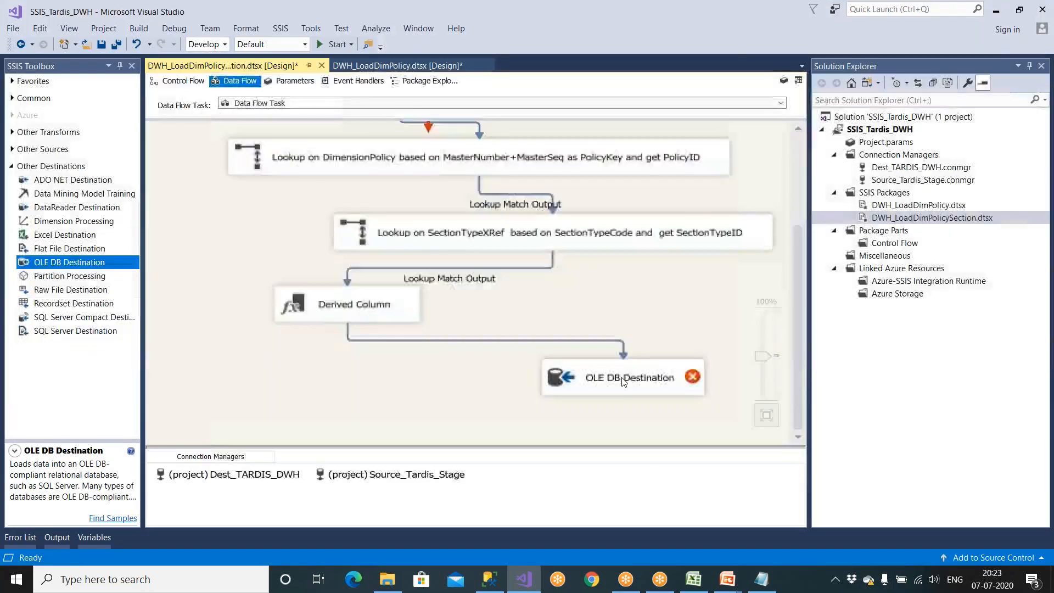
Open the OLE DB Destination's column mappings and map Conv_SectionSeq to the SectionSequence destination column.
double_click(631, 377)
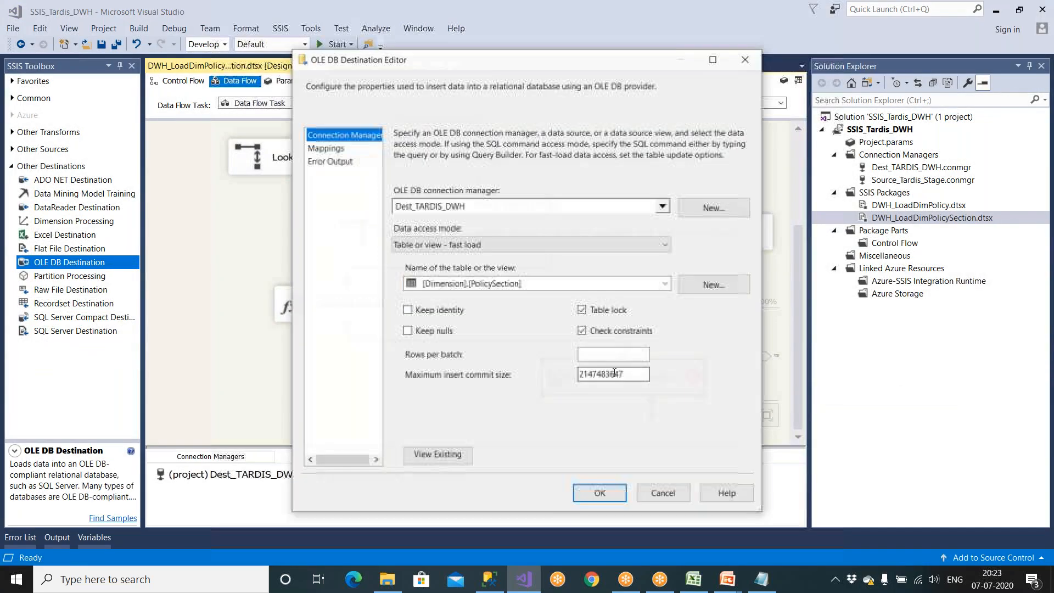
click(712, 59)
click(48, 97)
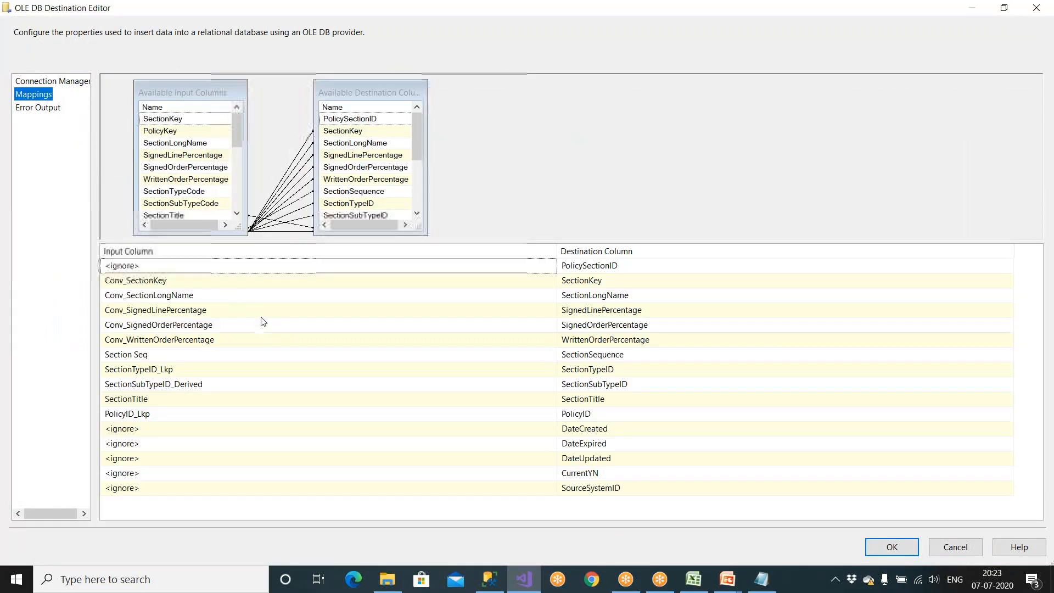
click(145, 355)
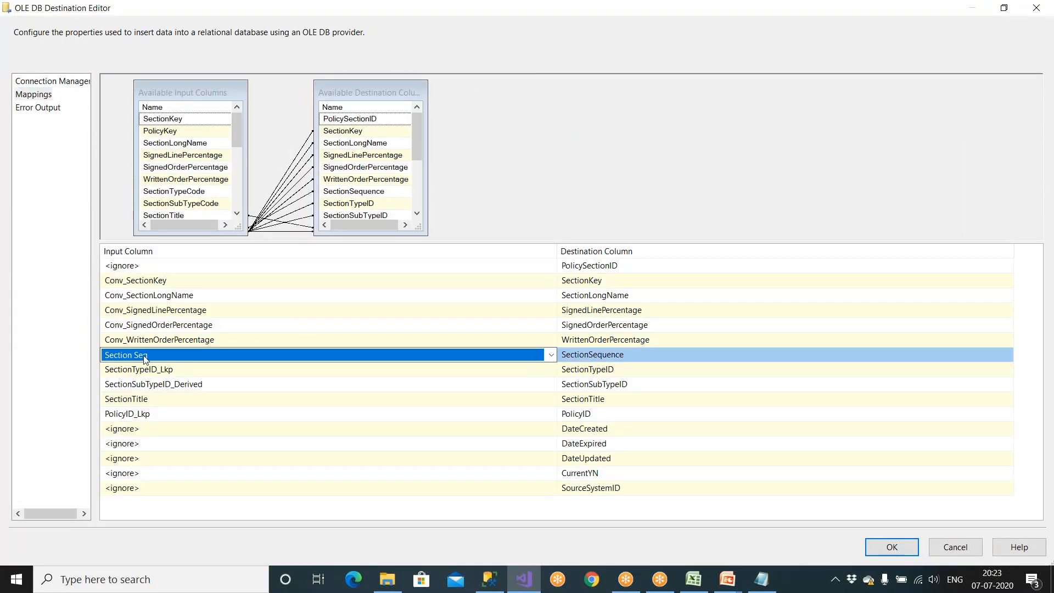
click(145, 356)
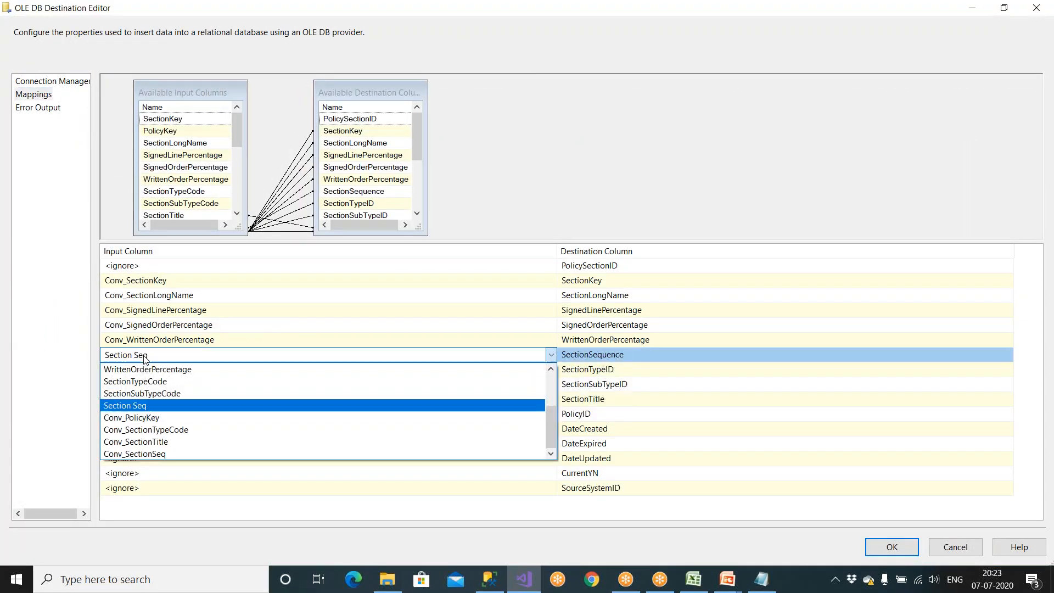
click(154, 451)
mouse_move(617, 358)
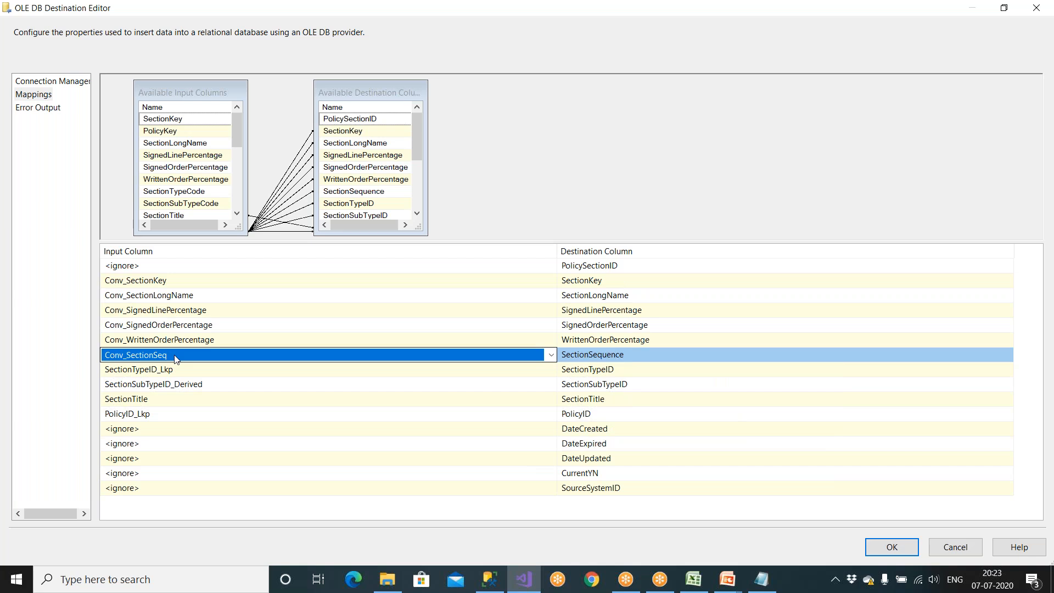
Map Conv_SectionTitle to the SectionTitle destination column, check that column's data type and length, and apply the destination settings.
click(167, 404)
click(165, 406)
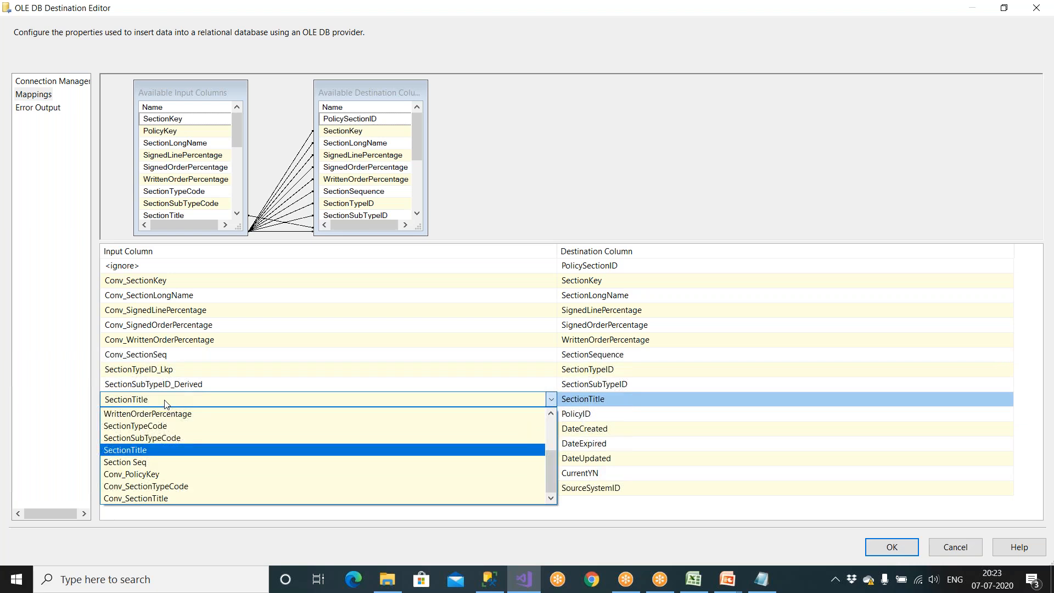
click(163, 499)
click(246, 471)
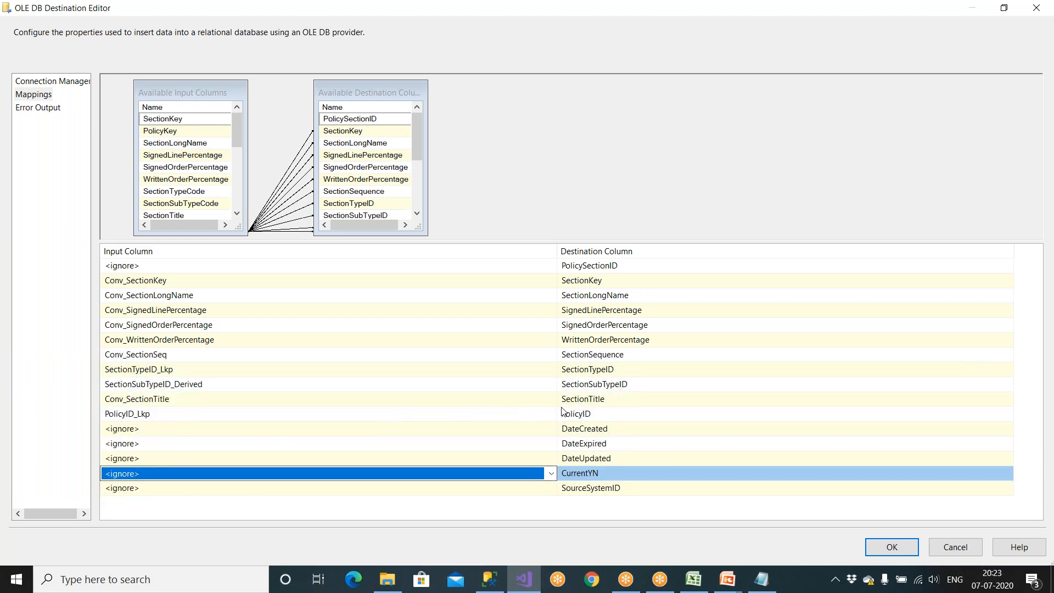
mouse_move(579, 405)
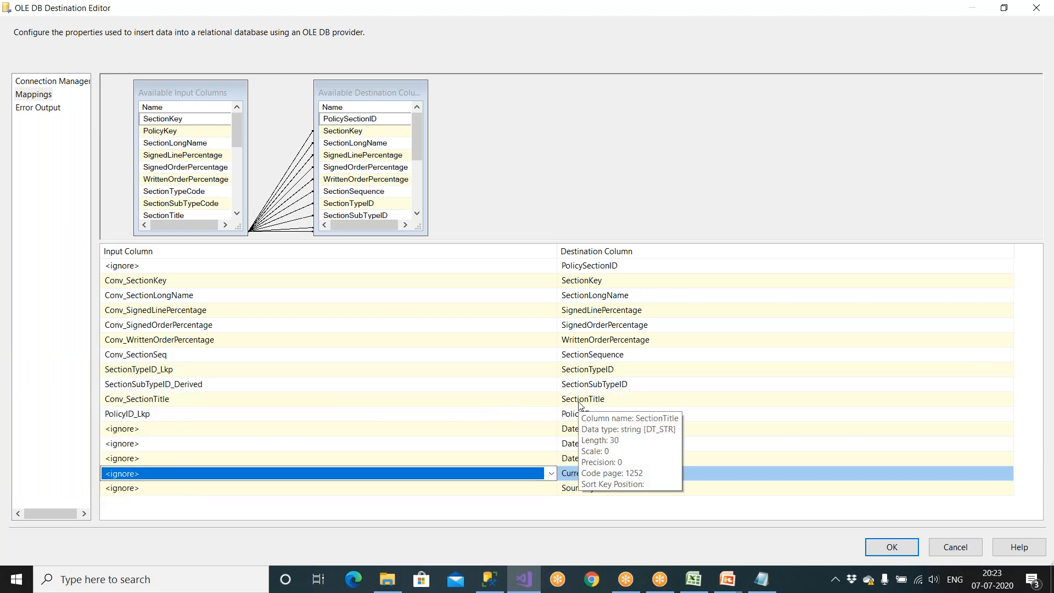
mouse_move(181, 405)
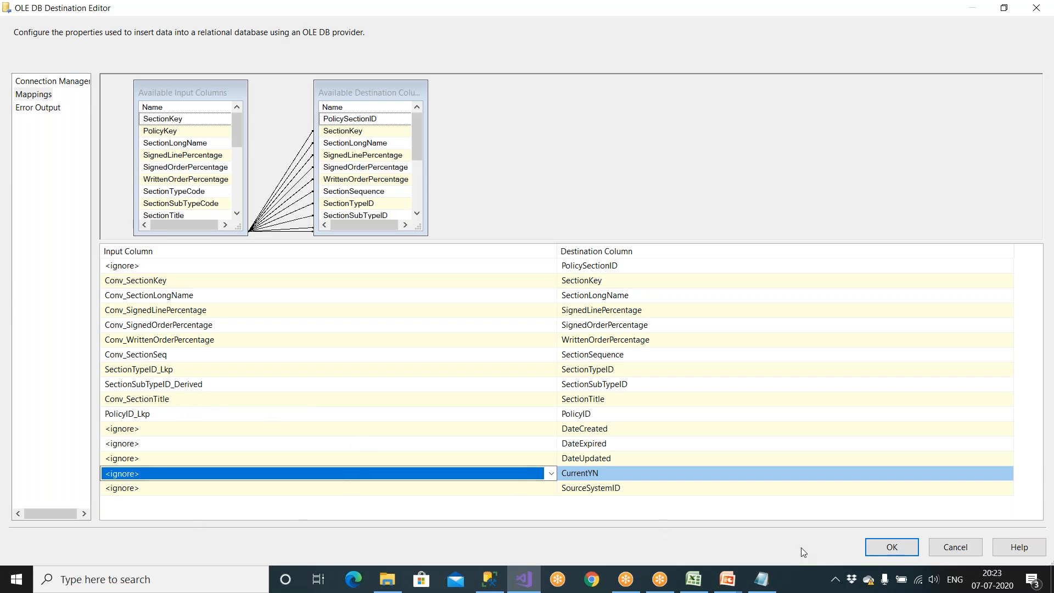
click(892, 548)
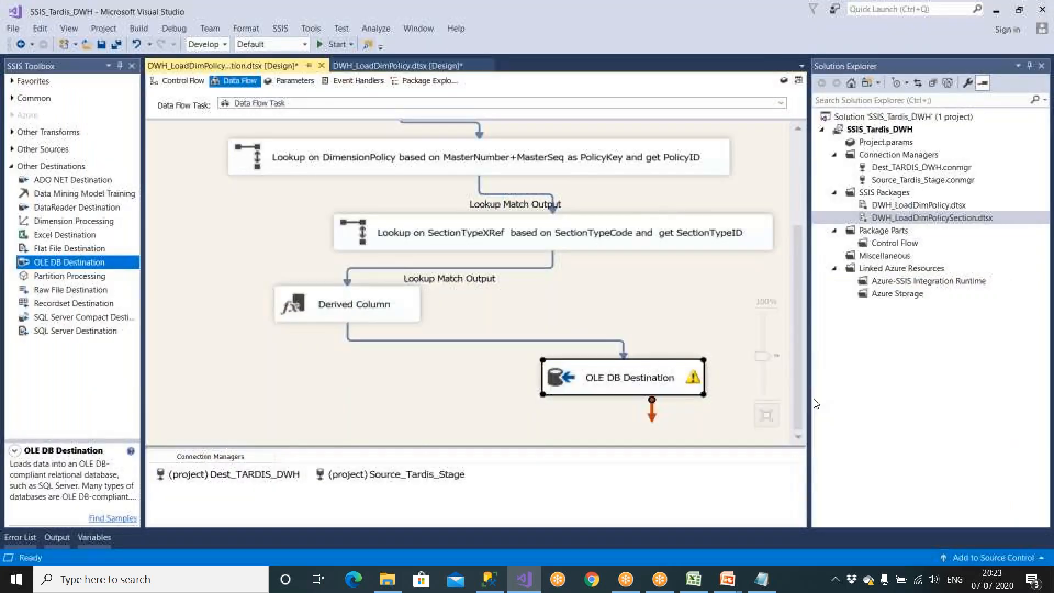
Set the SectionTitle conversion length to 30 in the Data Conversion transformation and save the package.
scroll(422, 225, up, 3)
double_click(422, 225)
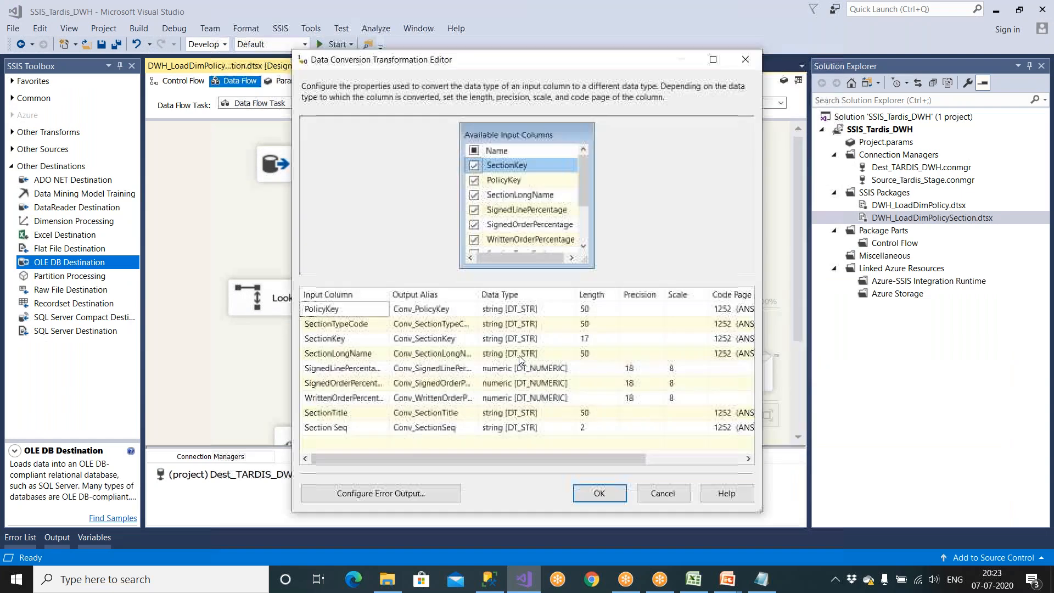
text(3)
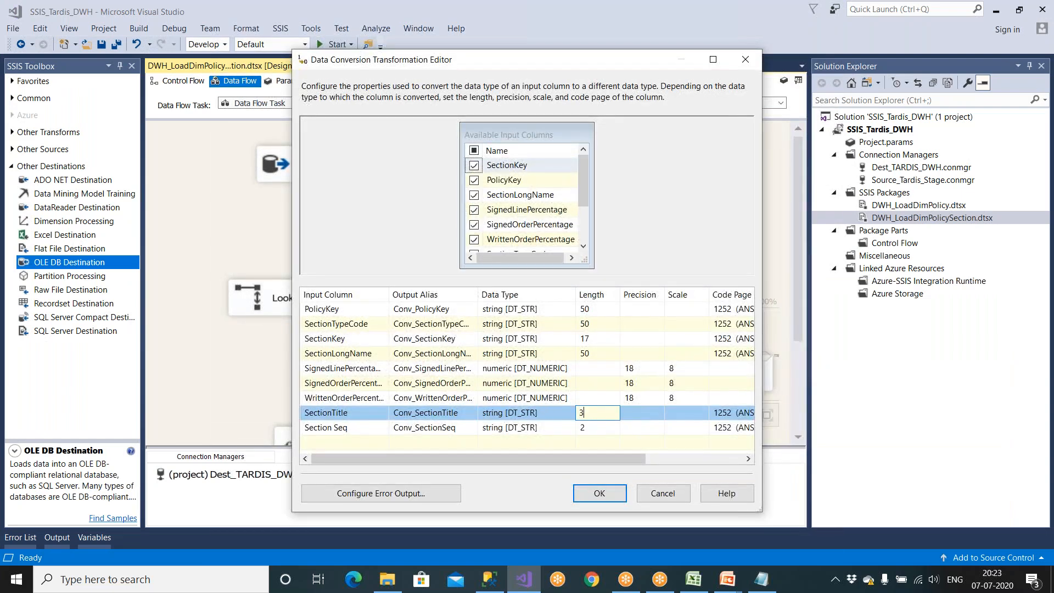
click(592, 493)
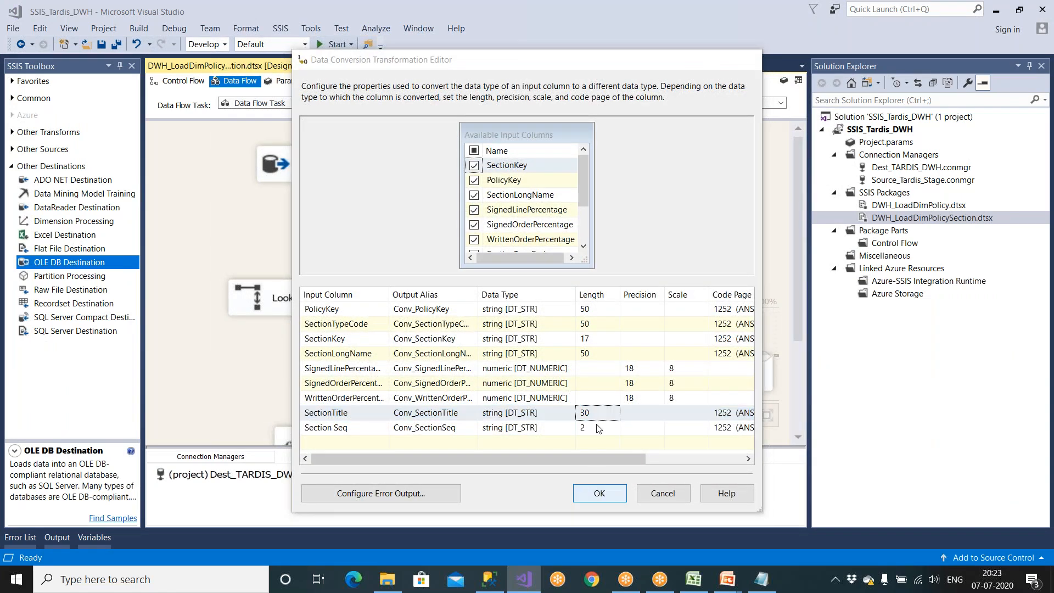
scroll(630, 236, down, 1)
scroll(630, 236, down, 2)
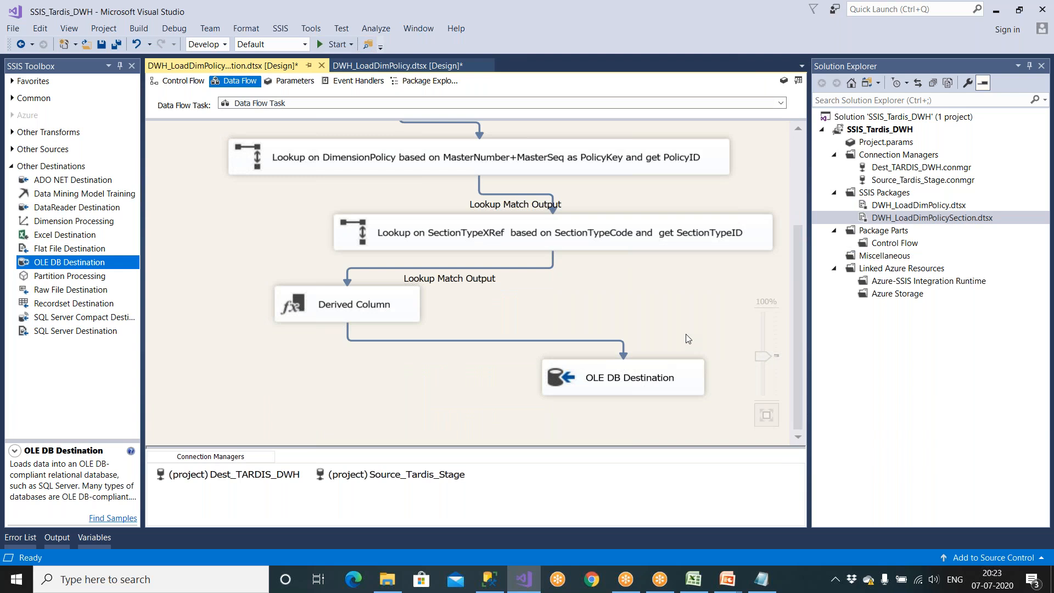
key(ctrl+s)
scroll(472, 280, up, 3)
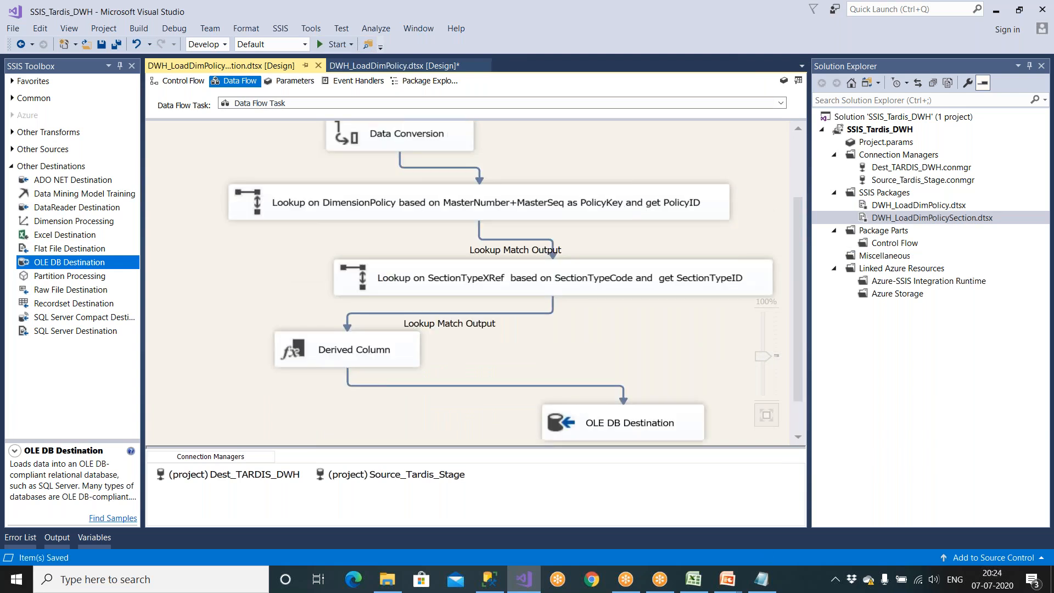
Close every open document except DWH_LoadDimPolicySection.dtsx, saving the changes to DWH_LoadDimPolicy.dtsx.
right_click(255, 71)
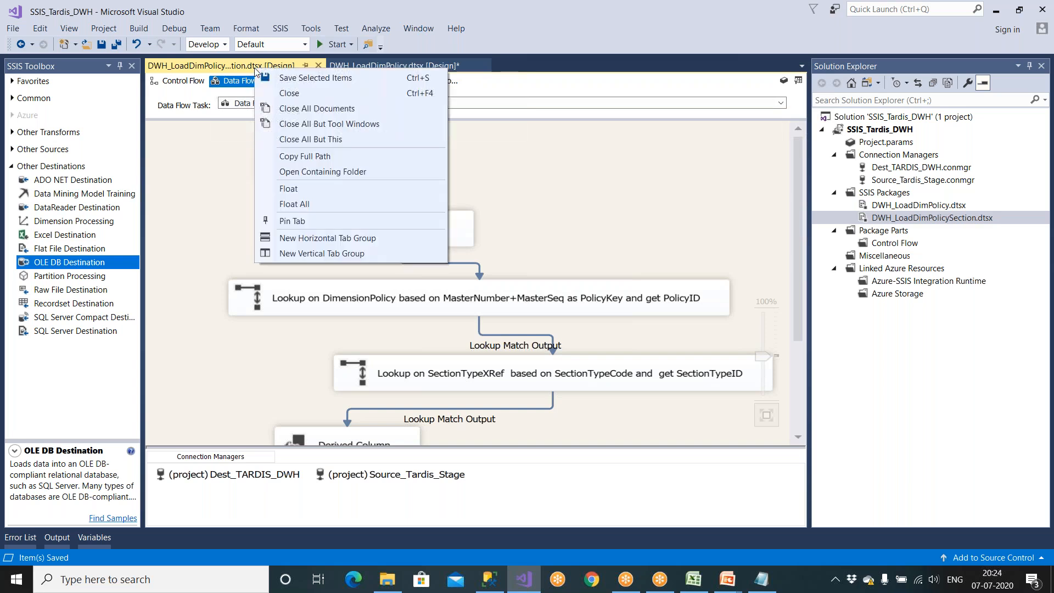
click(283, 123)
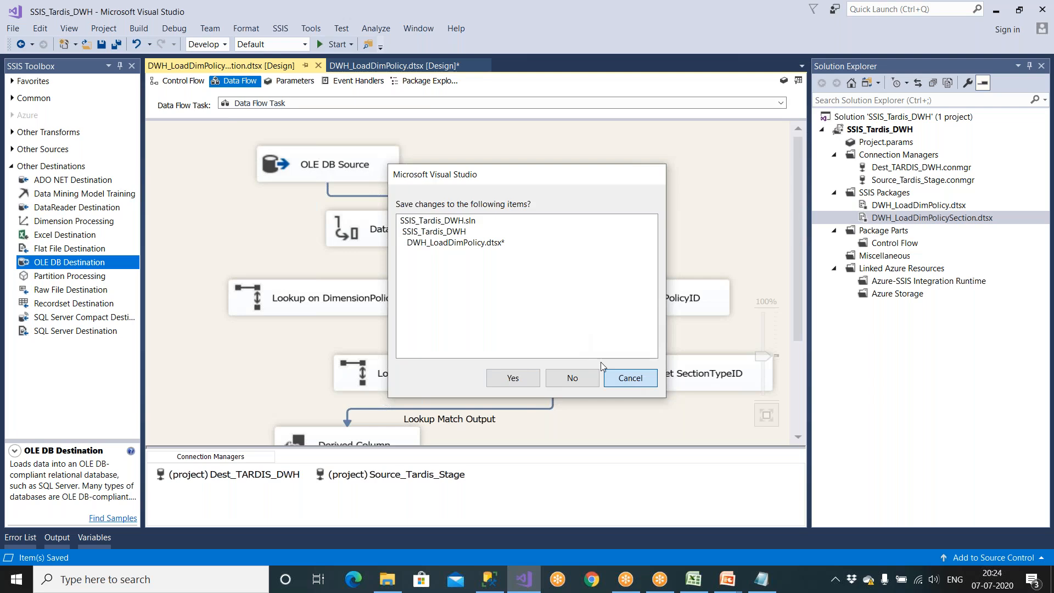
click(630, 378)
right_click(256, 66)
click(284, 135)
click(509, 376)
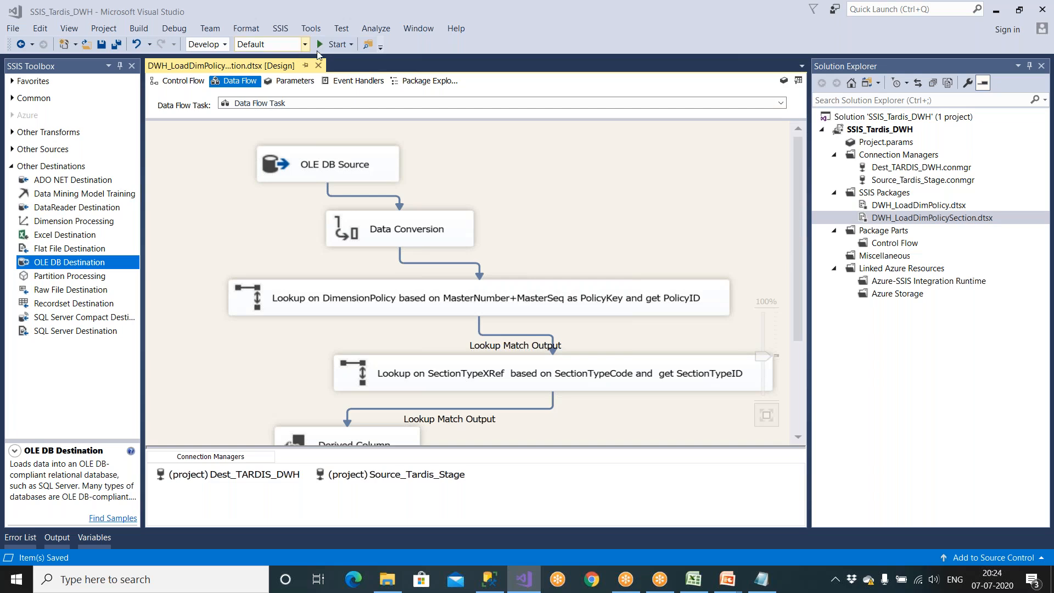
Switch to SQL Server Management Studio and run the query selecting all rows from [Dimension].[PolicySection].
click(491, 579)
click(325, 250)
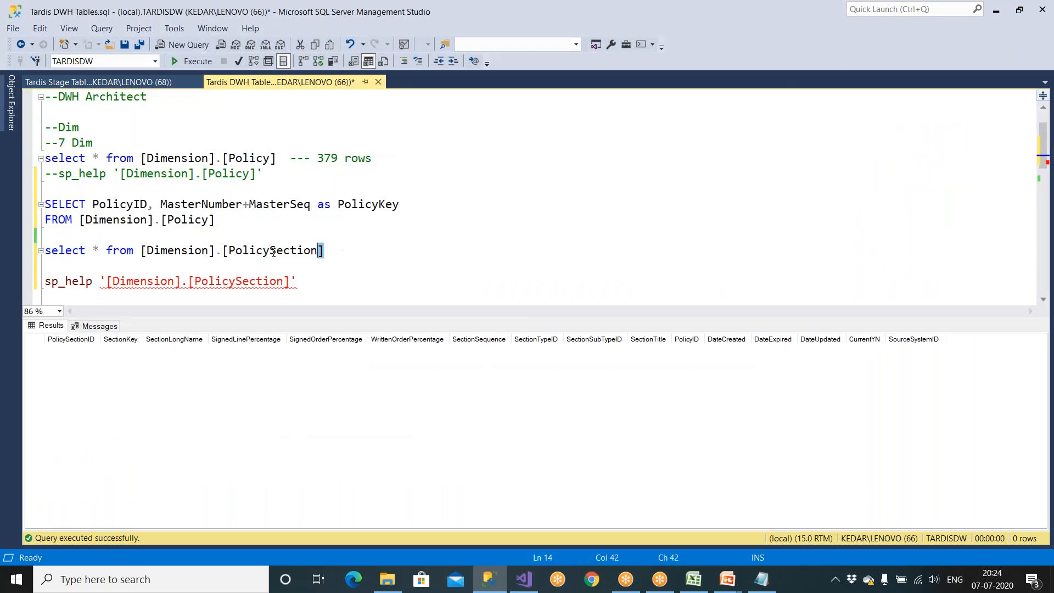
drag(325, 250, 18, 250)
click(183, 65)
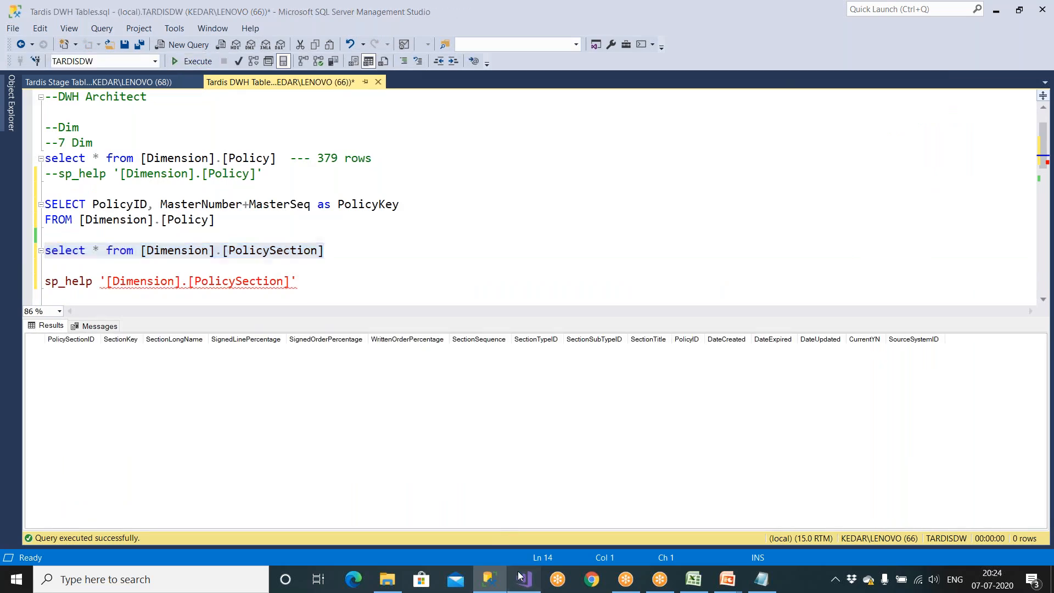
Switch back to Visual Studio, run the DWH_LoadDimPolicySection package to check its data flow row counts, and return to design mode.
click(524, 579)
click(332, 46)
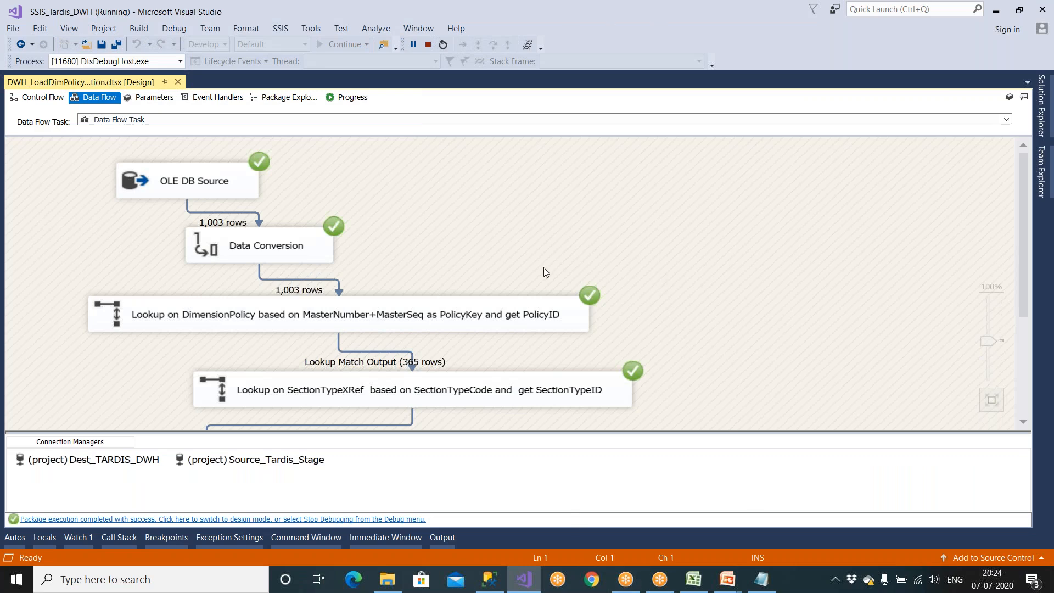
scroll(545, 270, down, 5)
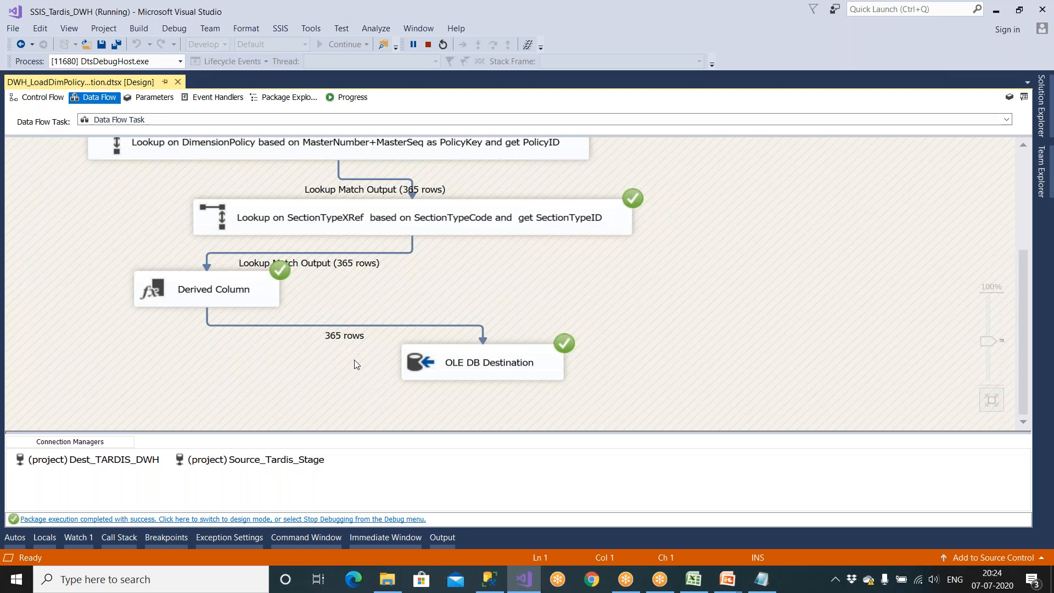
scroll(354, 363, up, 5)
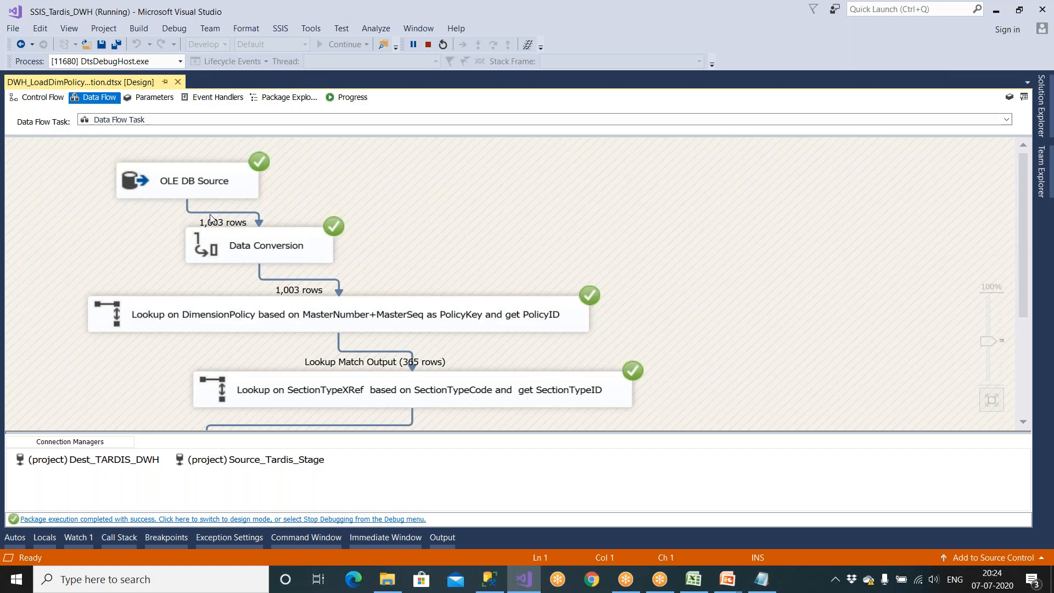
scroll(211, 219, down, 5)
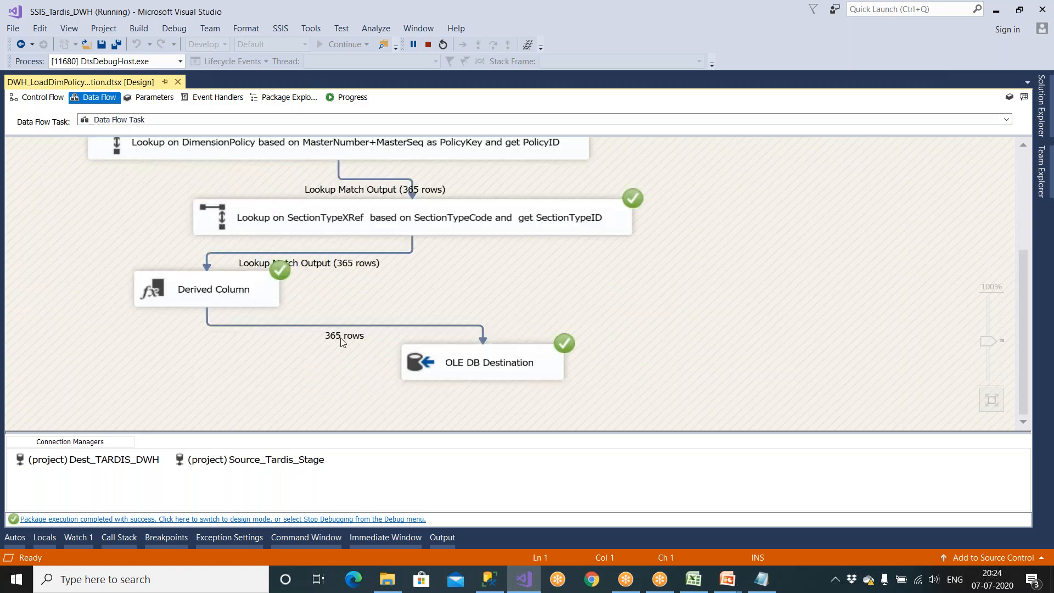
click(362, 520)
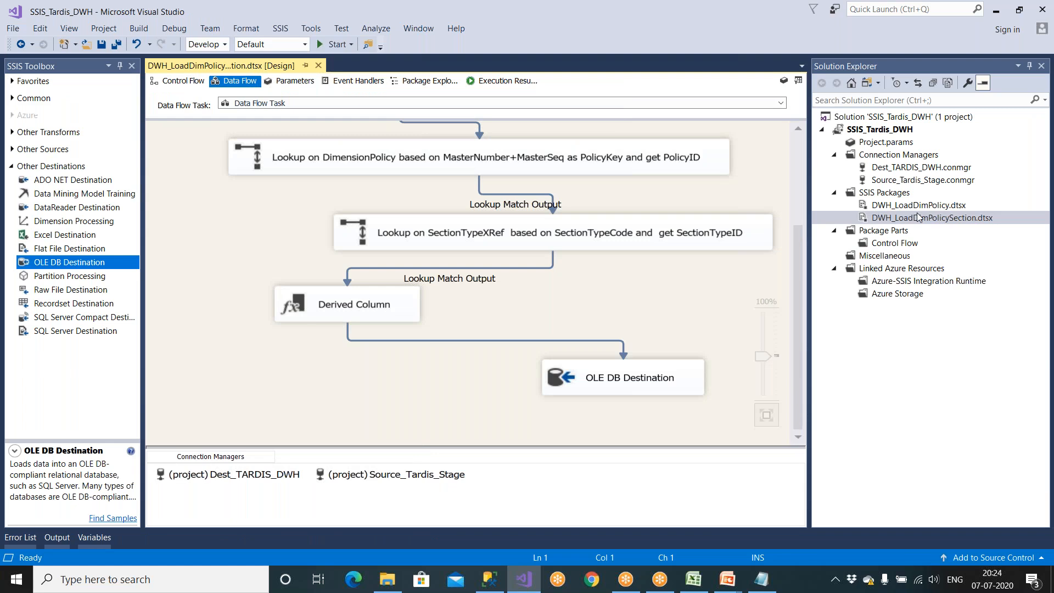
Open the DWH_LoadDimPolicy package's SSIS logging configuration and enable logging for the DWH_LoadDimPolicy container.
double_click(917, 205)
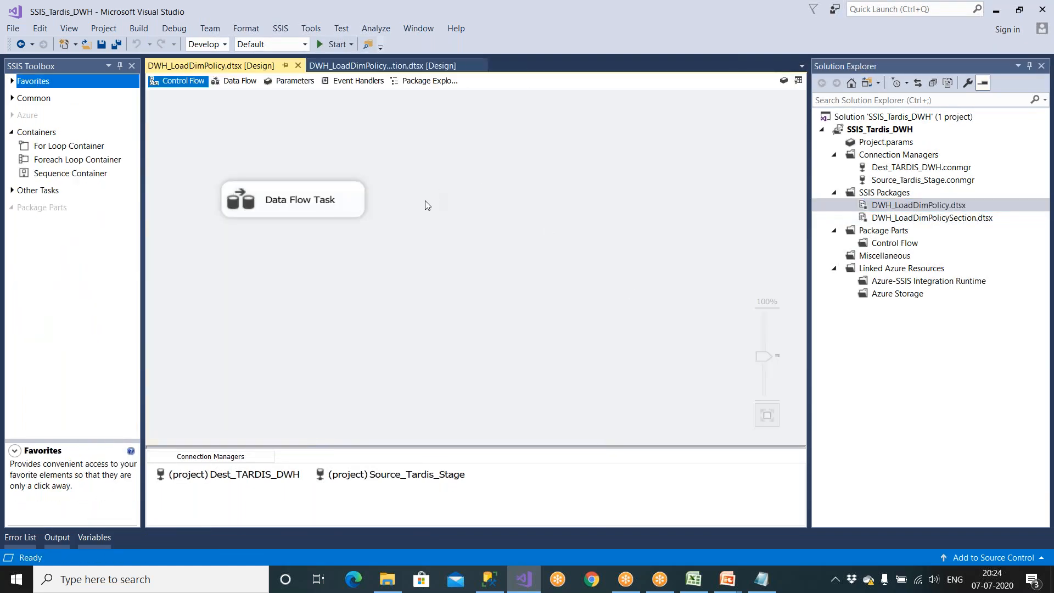
click(285, 32)
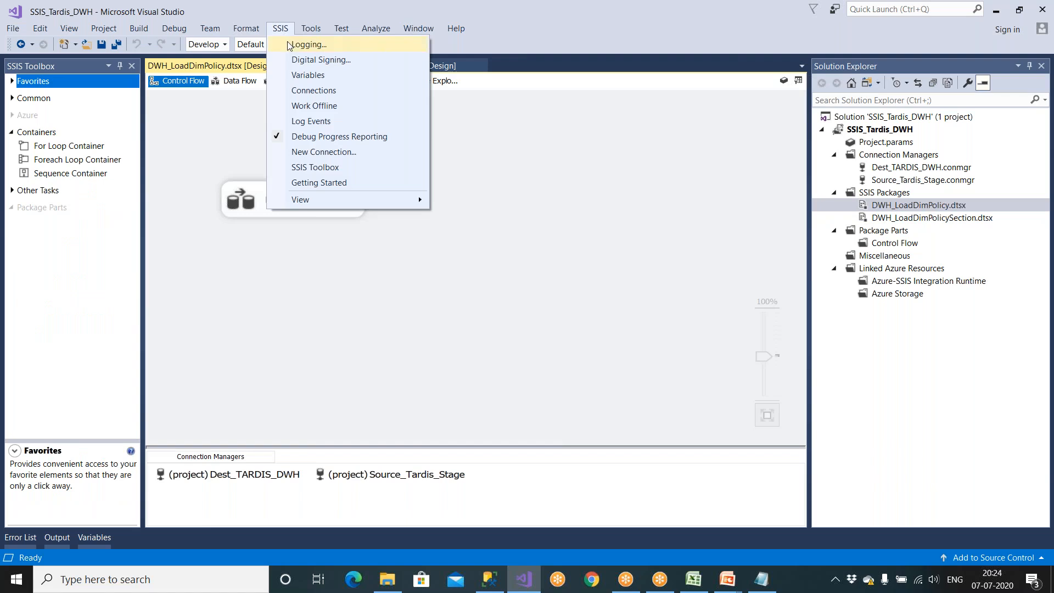
click(288, 44)
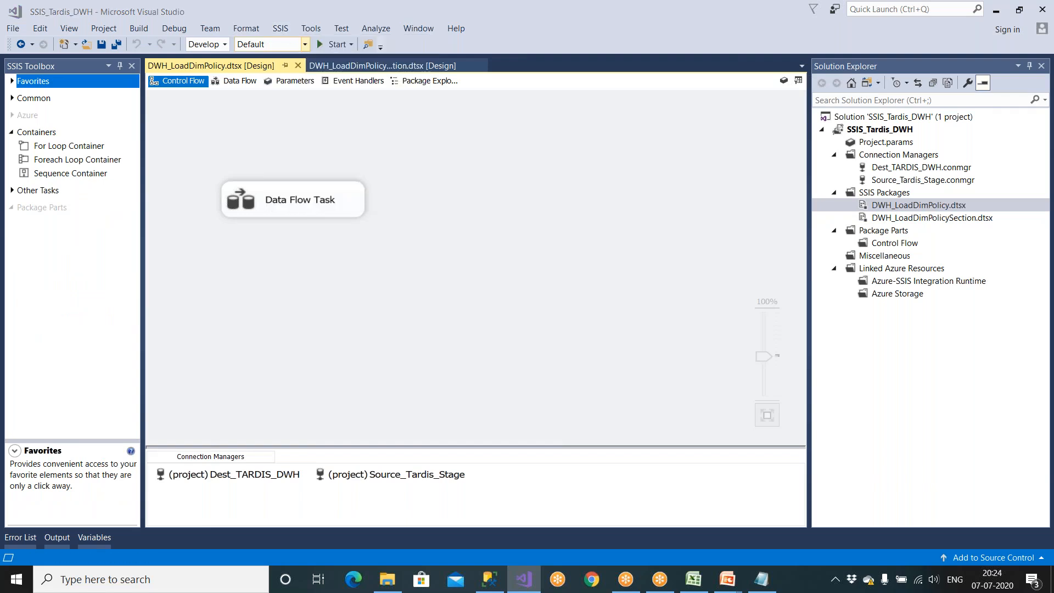
click(266, 140)
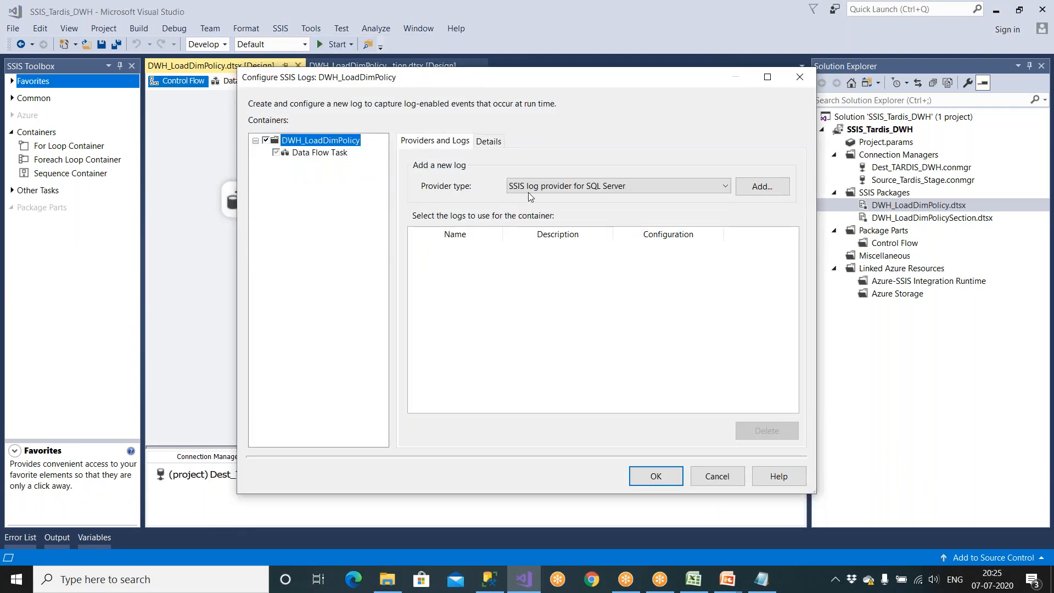
Add an SSIS log provider for SQL Server using the Source_Tardis_Stage connection and enable it for the container.
click(757, 187)
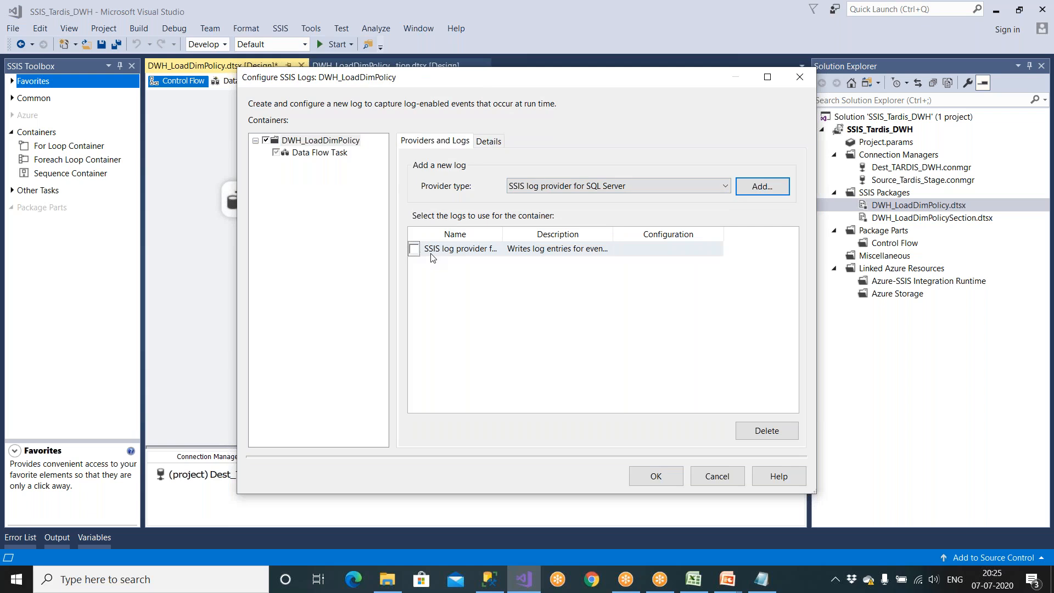
drag(503, 235, 541, 235)
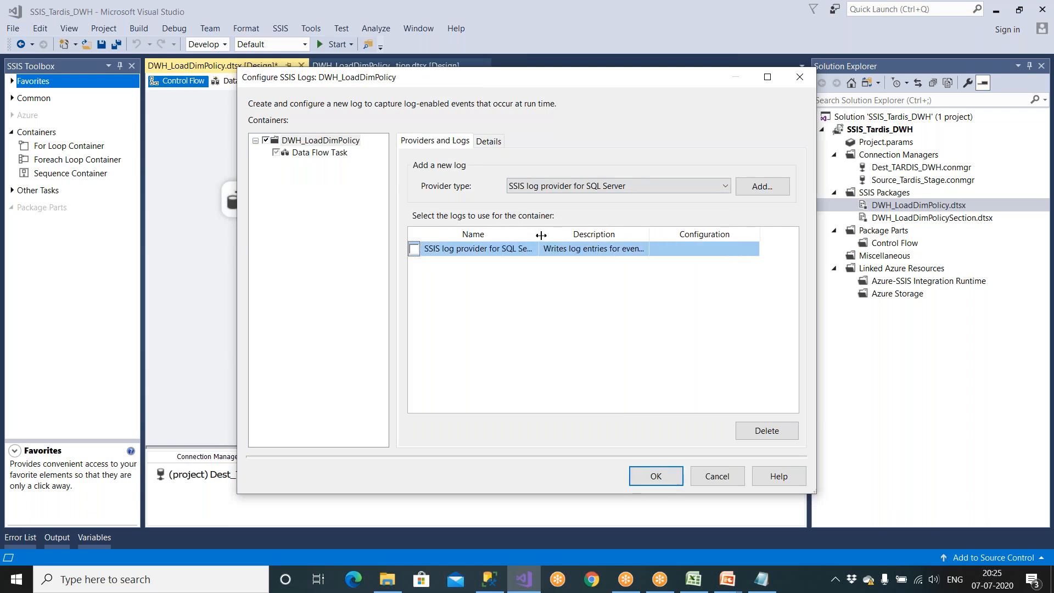
click(696, 250)
click(696, 288)
click(414, 248)
Add an SSIS log provider for Windows Event Log and enable it for the container.
click(543, 189)
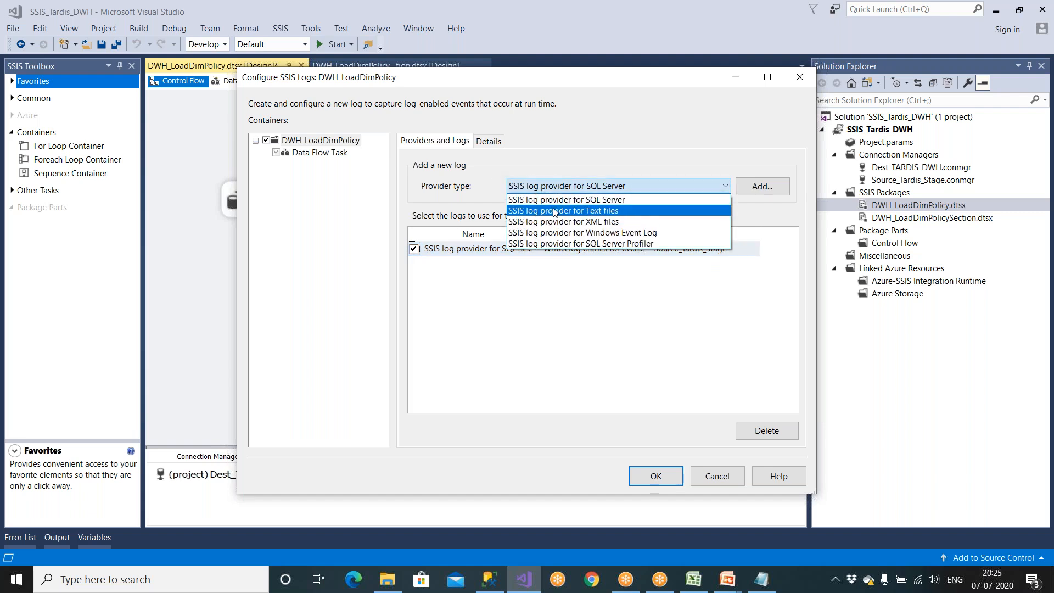
click(582, 232)
click(762, 186)
click(768, 77)
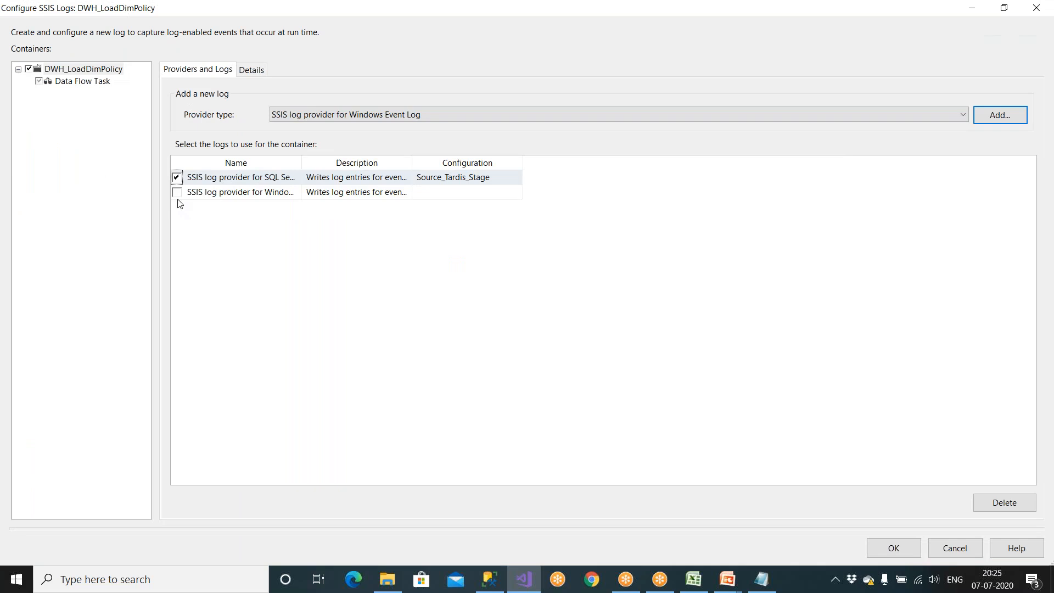
click(176, 192)
Log the OnError, OnTaskFailed and OnPostExecute events for the DWH_LoadDimPolicy container, apply the logging configuration and save the package.
click(251, 72)
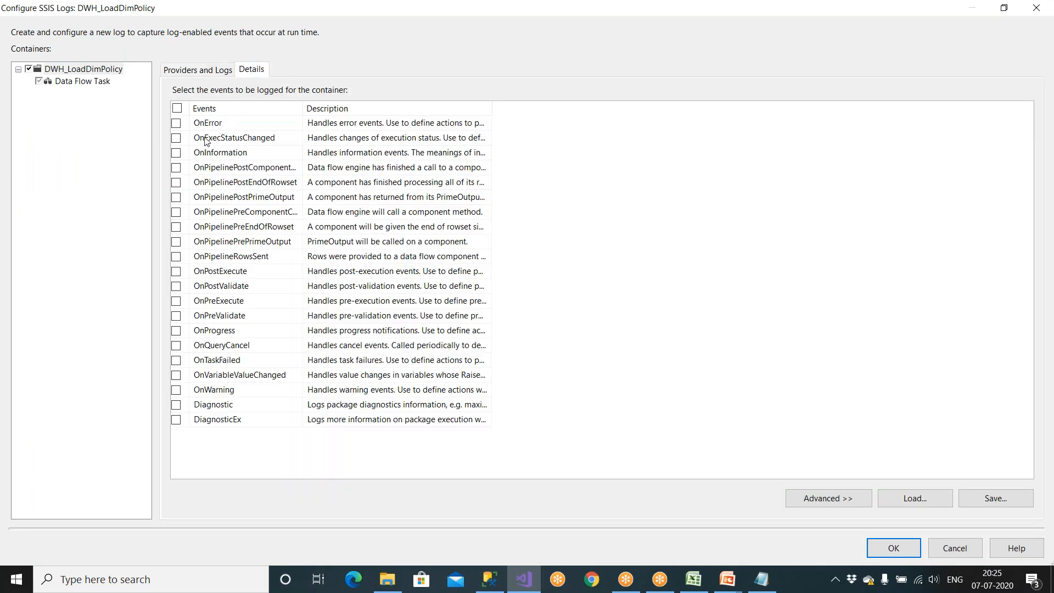
click(176, 123)
click(175, 361)
click(176, 271)
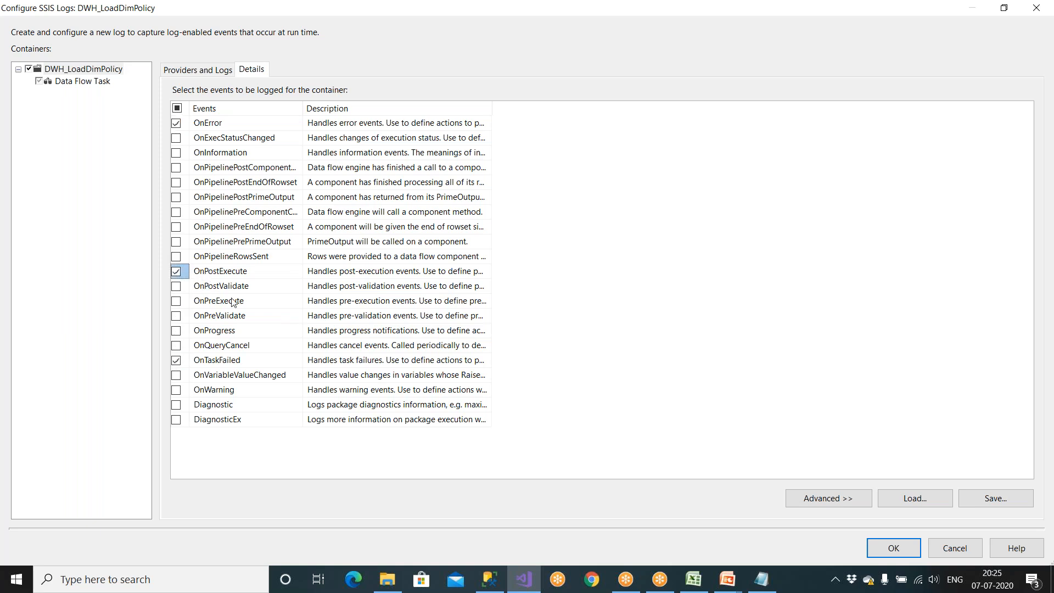
click(905, 552)
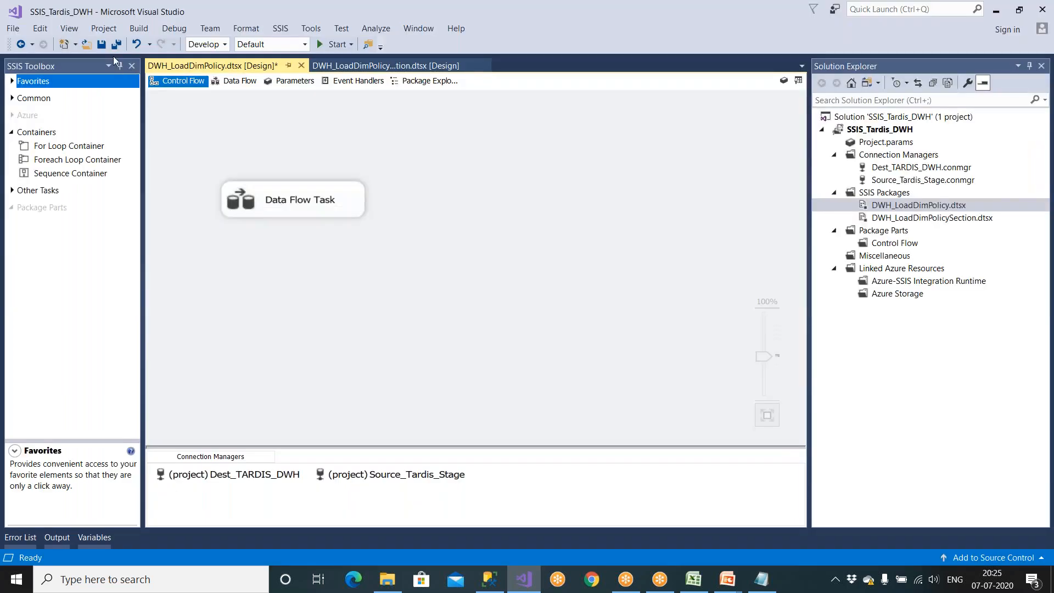
click(101, 44)
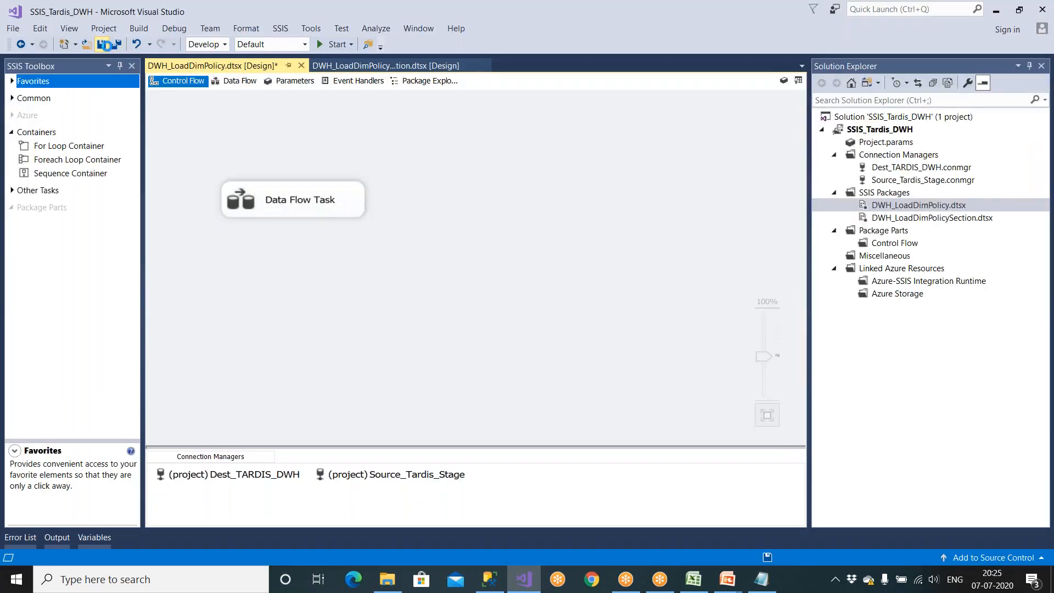
Open the DWH_LoadDimPolicySection package's SSIS logging configuration and enable logging for the DWH_LoadDimPolicySection container.
double_click(896, 219)
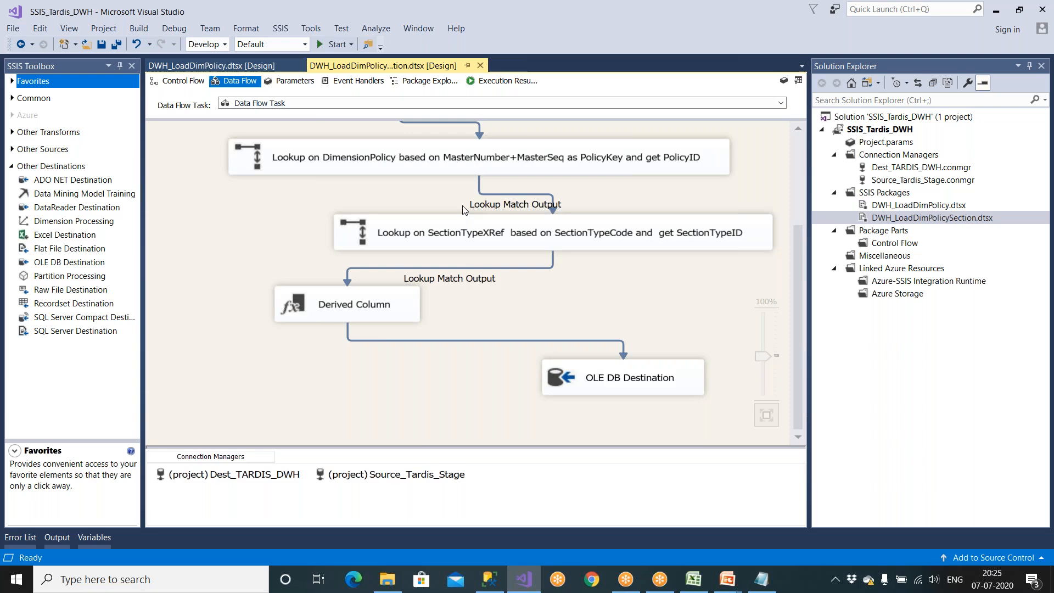
scroll(464, 209, up, 5)
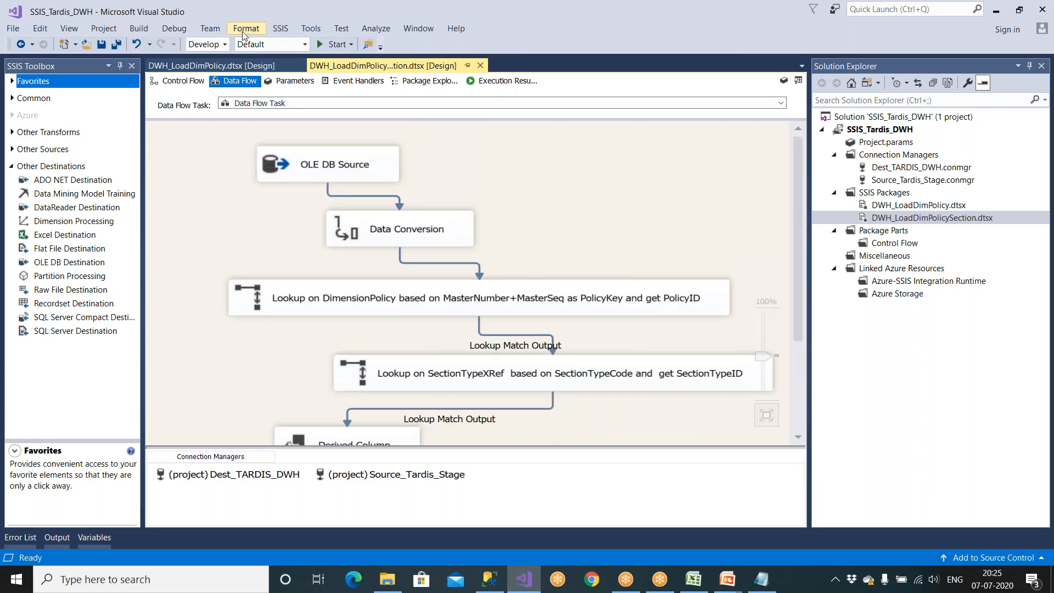
click(282, 32)
click(292, 45)
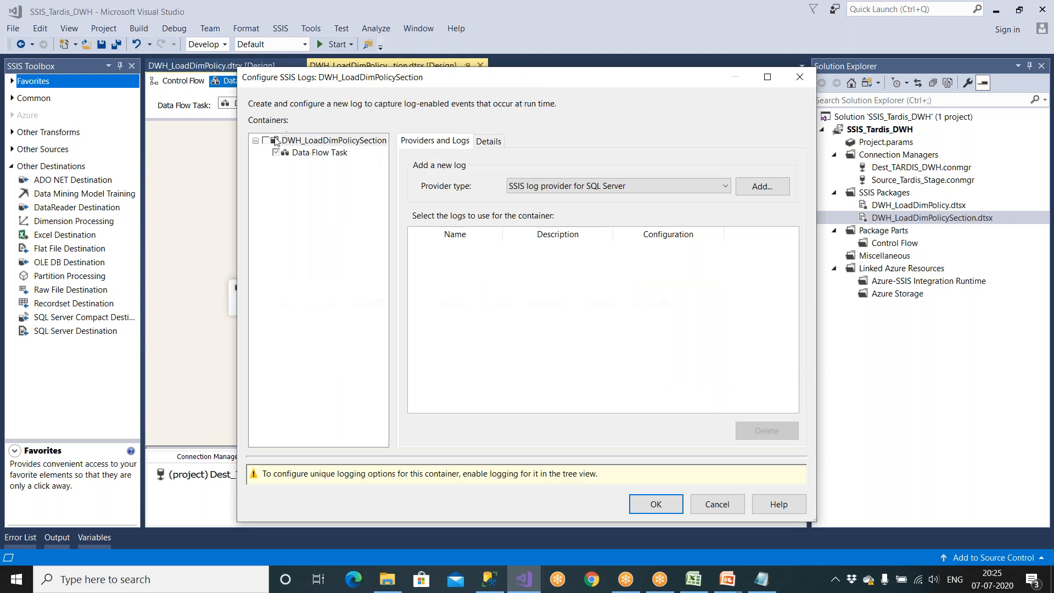
click(266, 141)
Add an enabled SSIS log provider for SQL Server to the DWH_LoadDimPolicySection container, using the Source_Tardis_Stage connection.
click(575, 187)
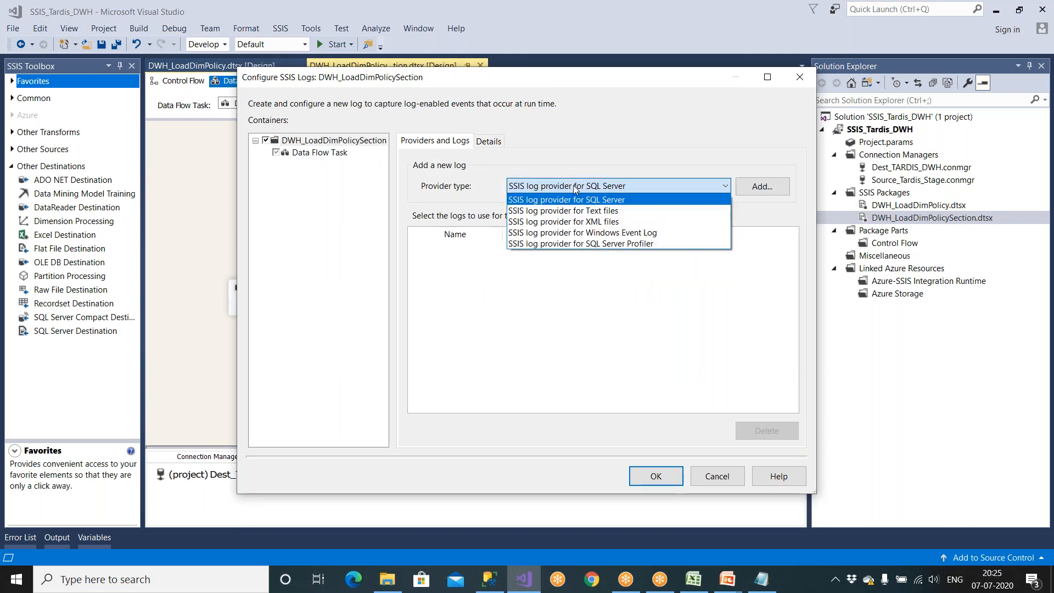
click(580, 201)
click(763, 189)
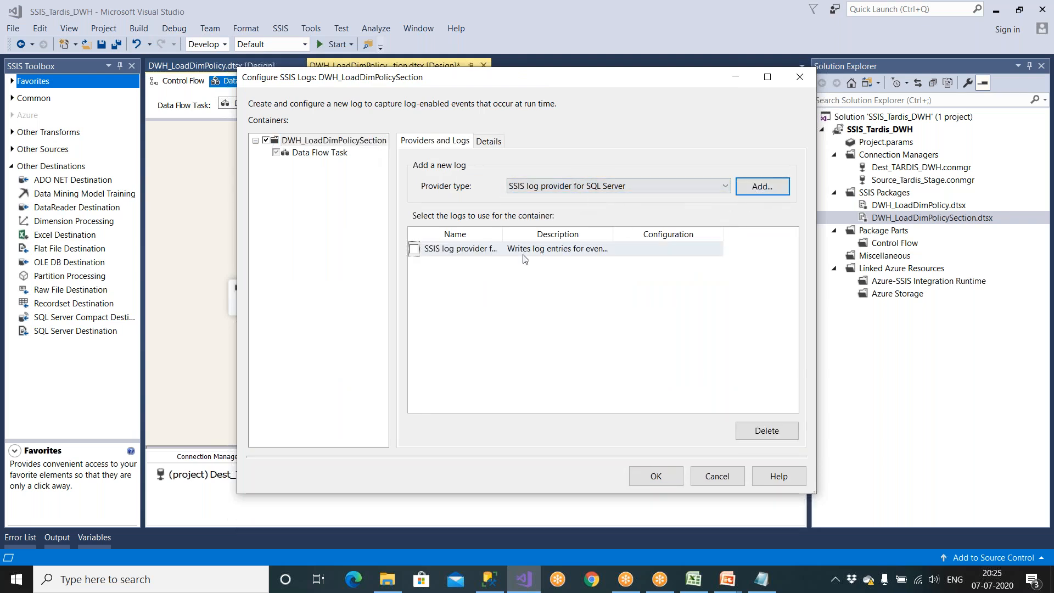
click(414, 248)
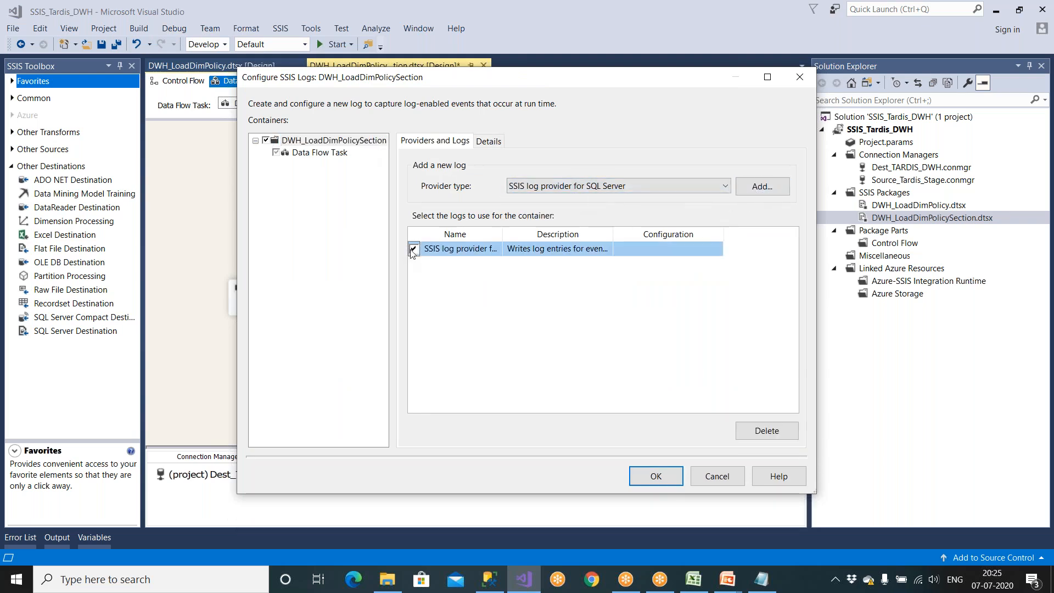
click(626, 249)
click(768, 77)
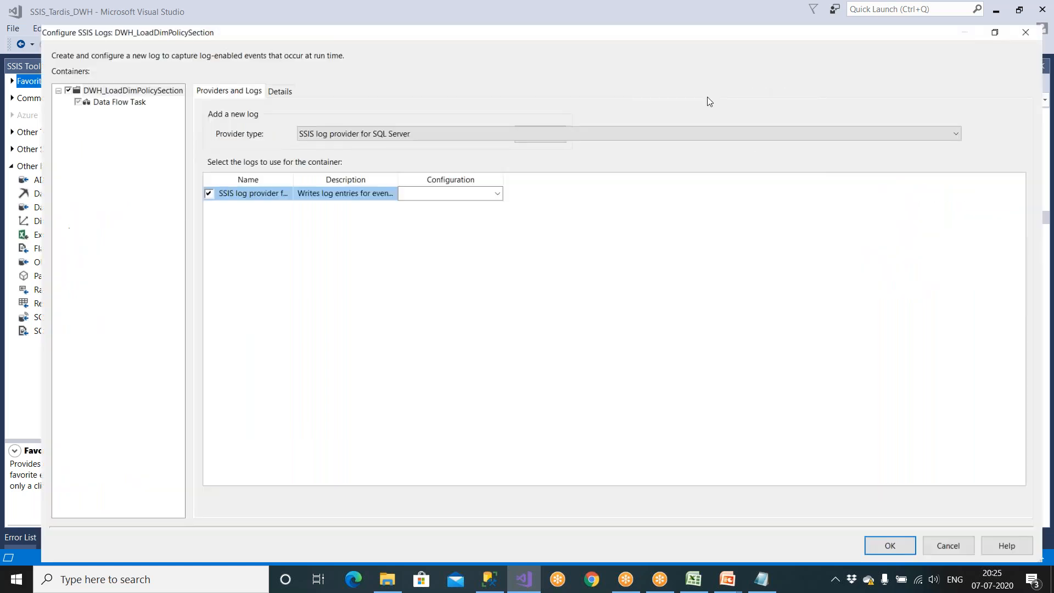
drag(271, 162, 297, 162)
drag(407, 161, 570, 162)
click(676, 177)
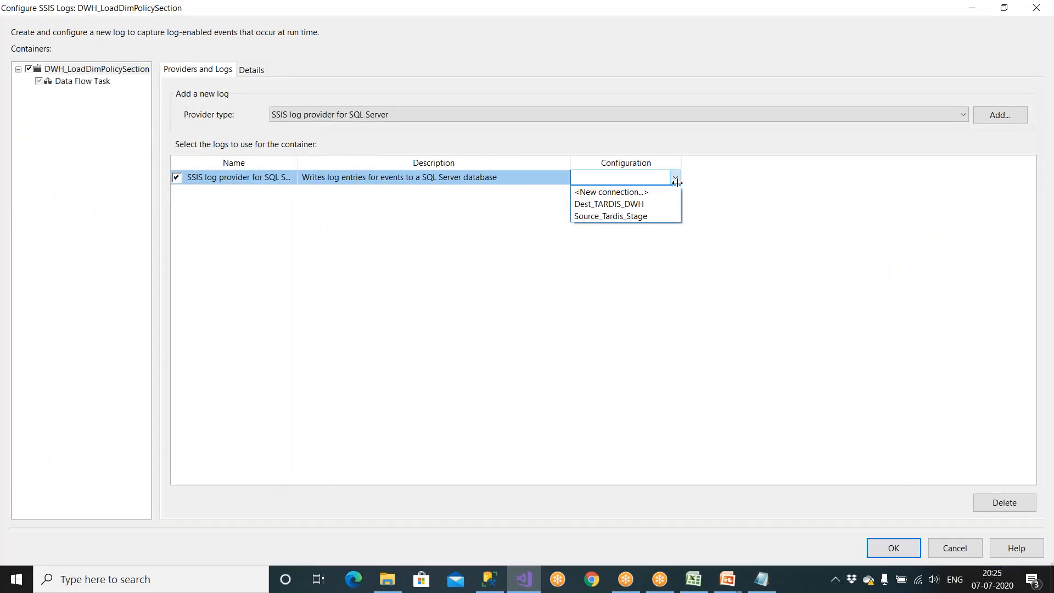
click(610, 216)
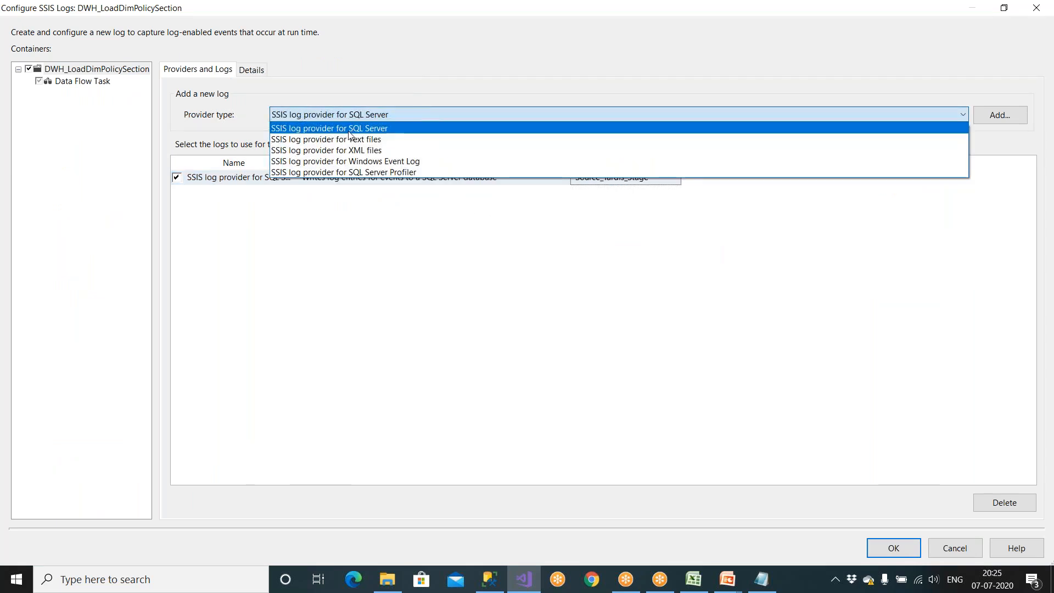
Add an SSIS log provider for Windows Event Log and enable it for the DWH_LoadDimPolicySection container.
click(291, 162)
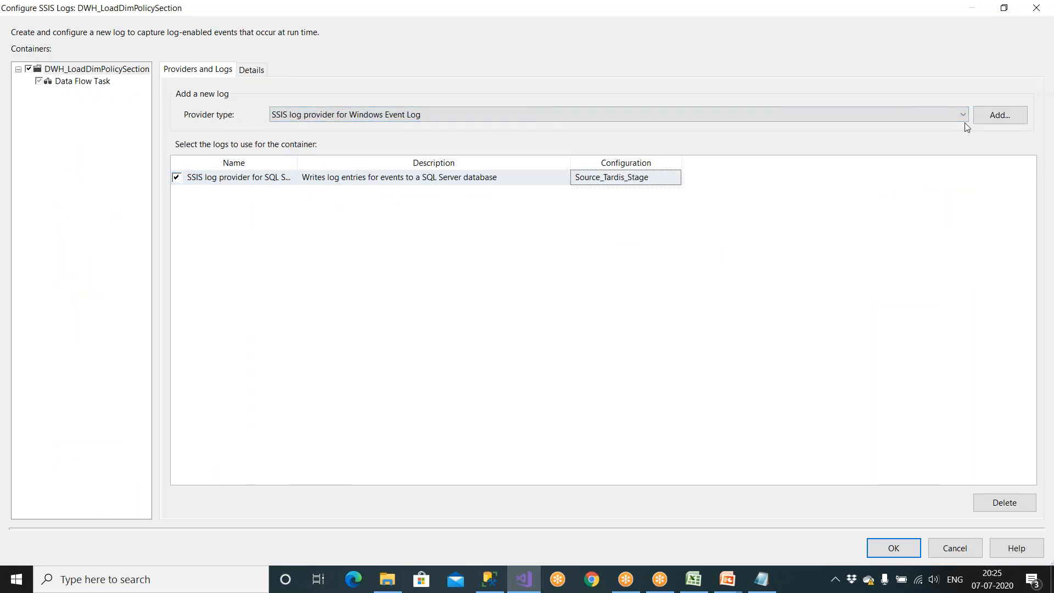
click(1000, 115)
click(178, 192)
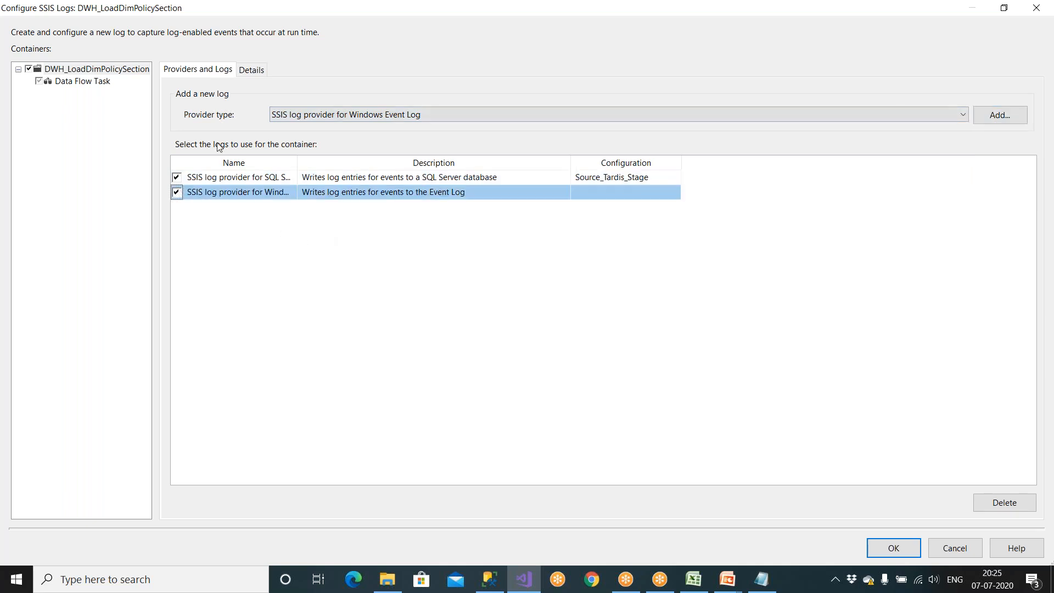
Log the OnError, OnPostExecute and OnTaskFailed events for DWH_LoadDimPolicySection, apply the logging configuration and save the package.
click(252, 71)
click(176, 123)
click(177, 272)
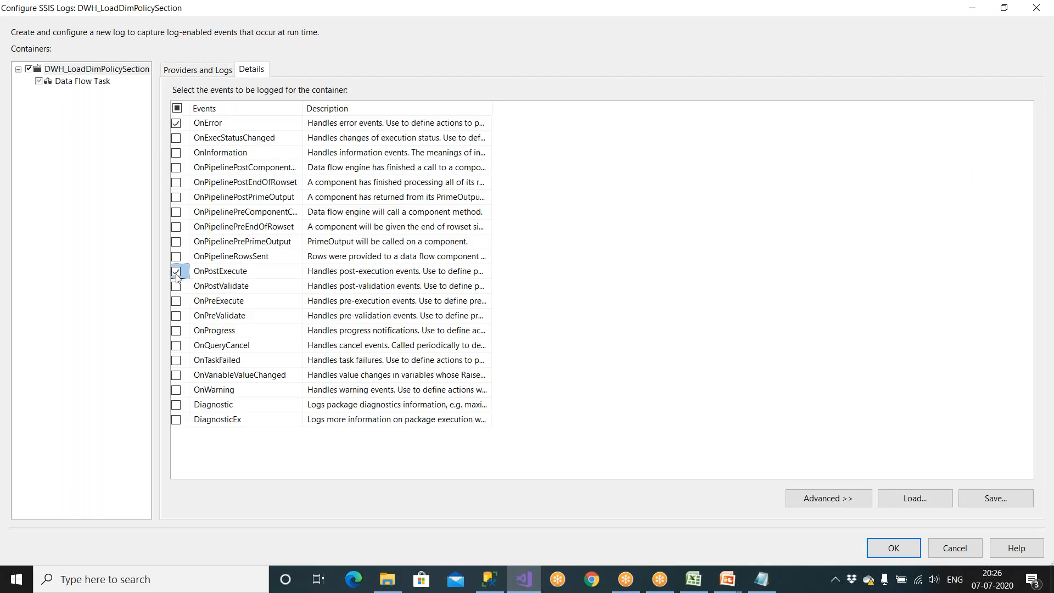
click(178, 361)
click(880, 549)
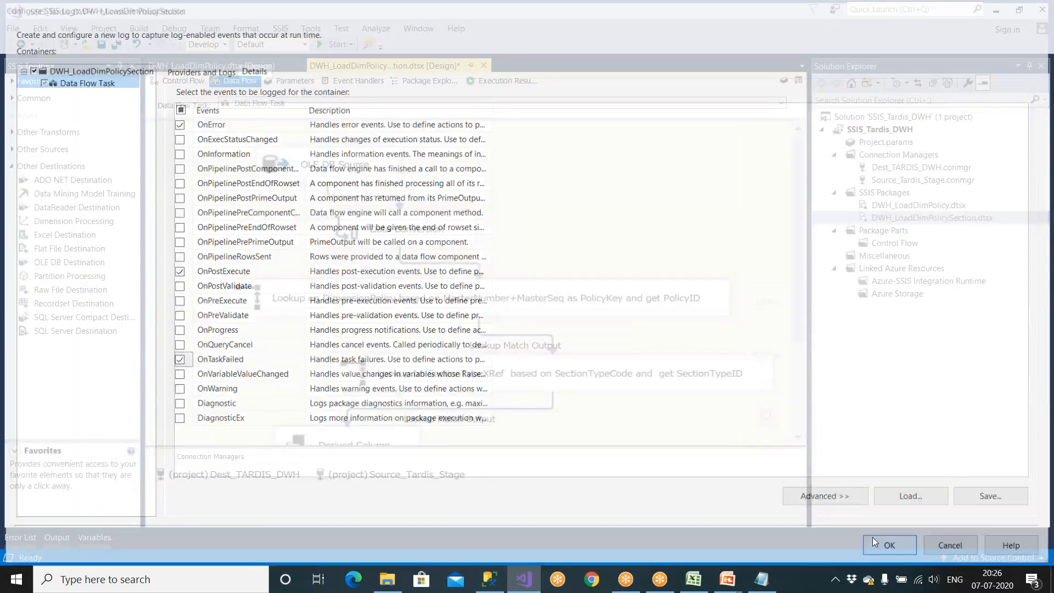
key(ctrl+s)
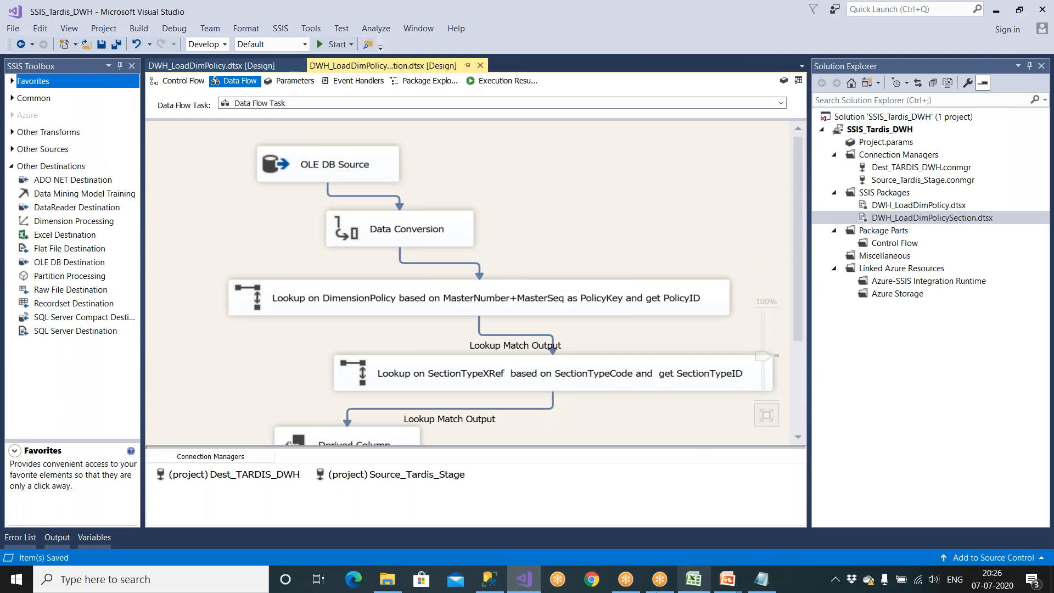
Switch to SQL Server Management Studio, find the dbo.SSIS_Logs table in the Tardis_Stage database and bring up the Tardis Stage Tables query.
click(489, 579)
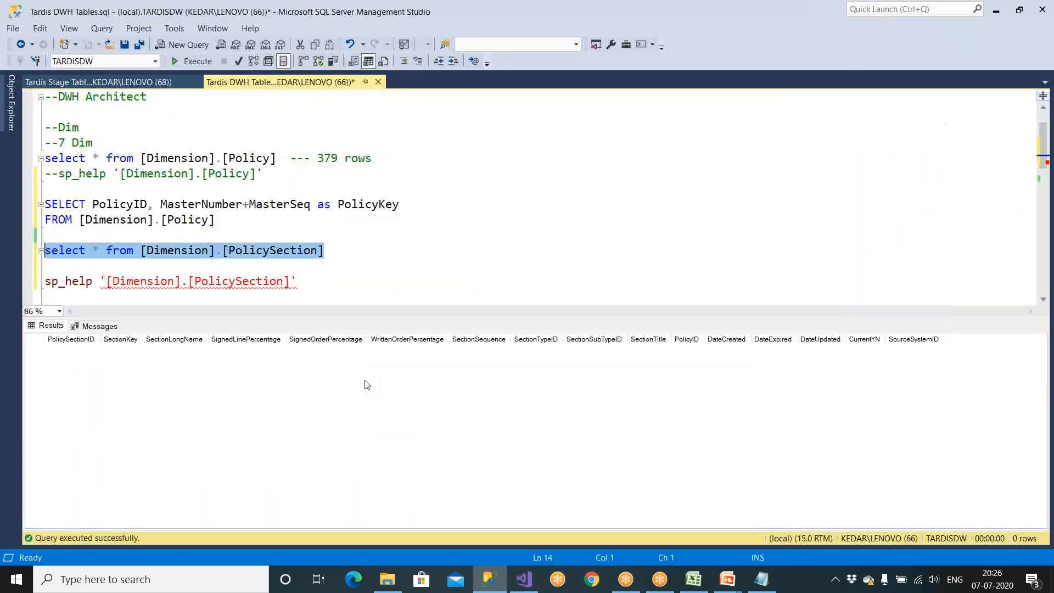
click(12, 104)
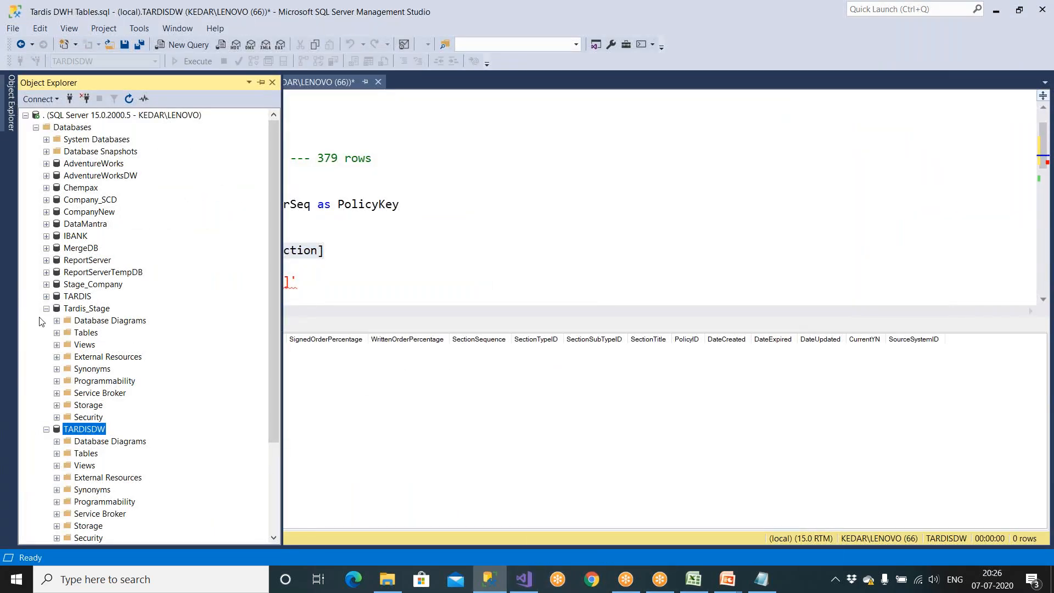
click(57, 333)
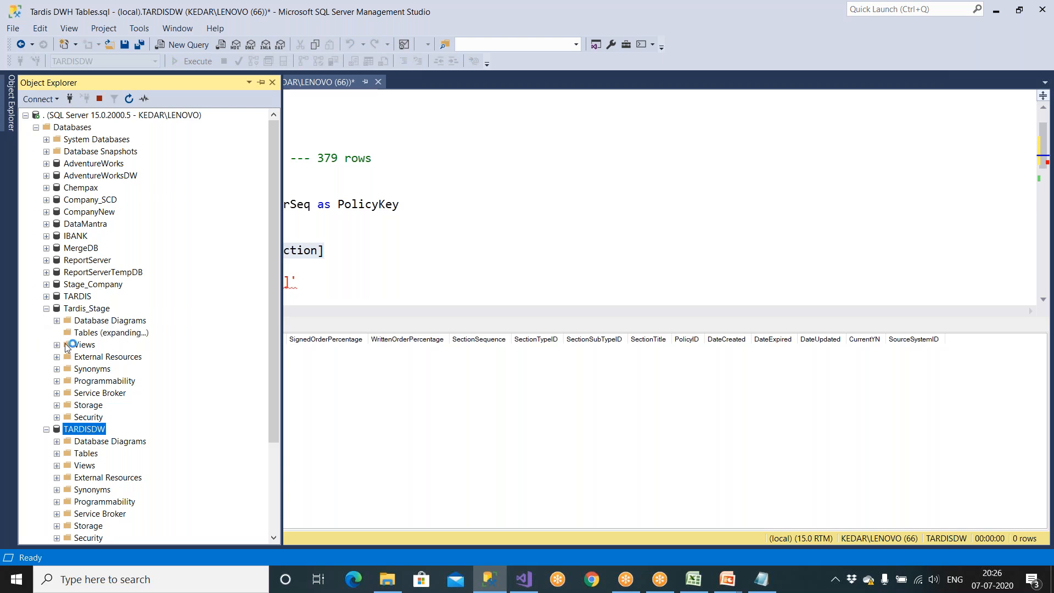
scroll(93, 373, down, 2)
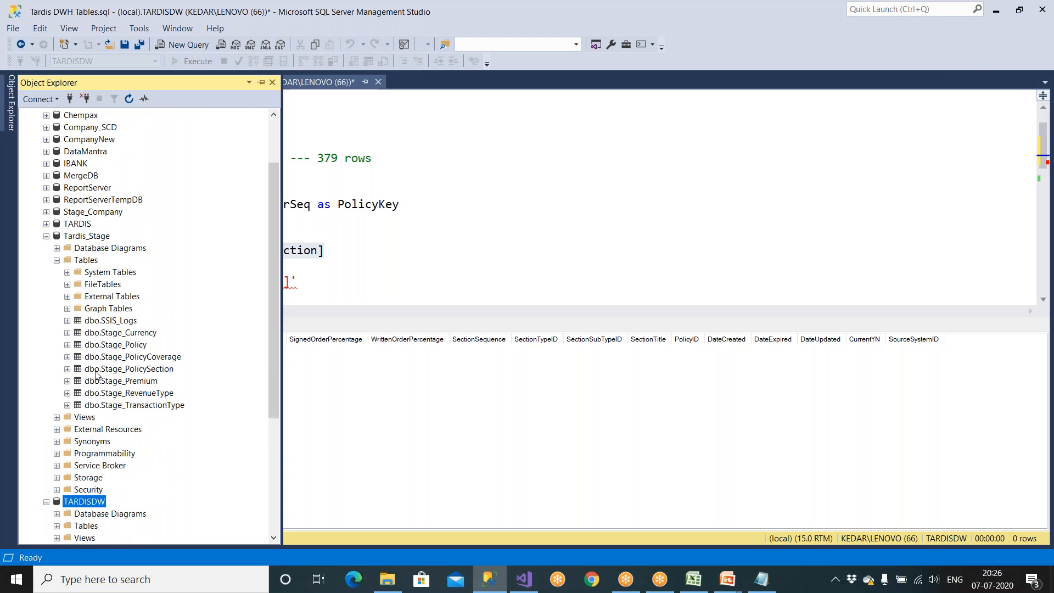
drag(113, 325, 430, 285)
key(Delete)
key(ctrl+Tab)
Add the query "select * from [dbo].[SSIS_Logs]" below the go statement and run only that query.
click(185, 118)
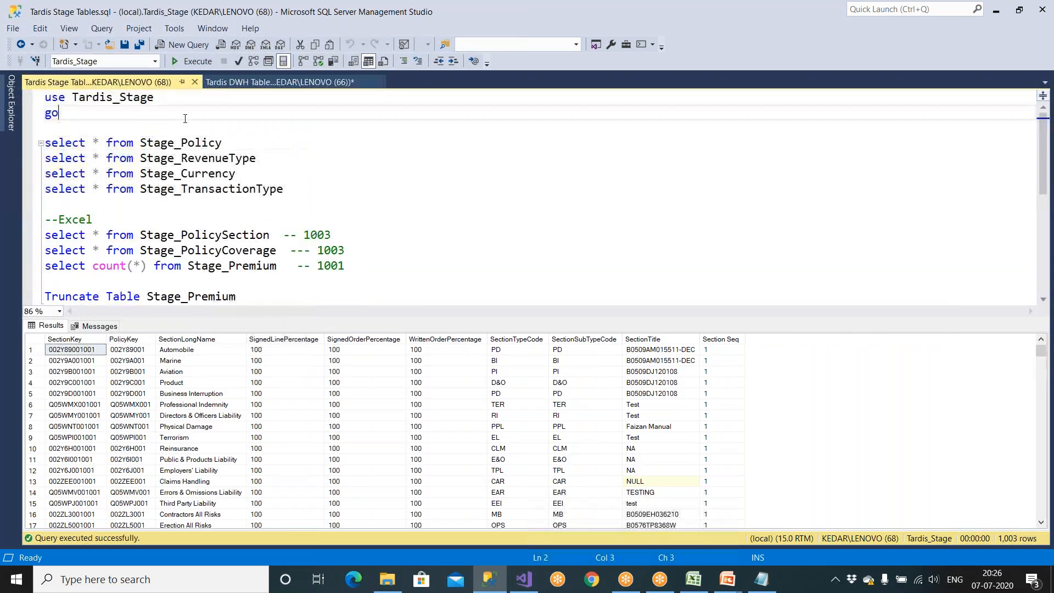
key(Return)
key(Return)
text(select * from)
text([dbo].[SSIS_Logs])
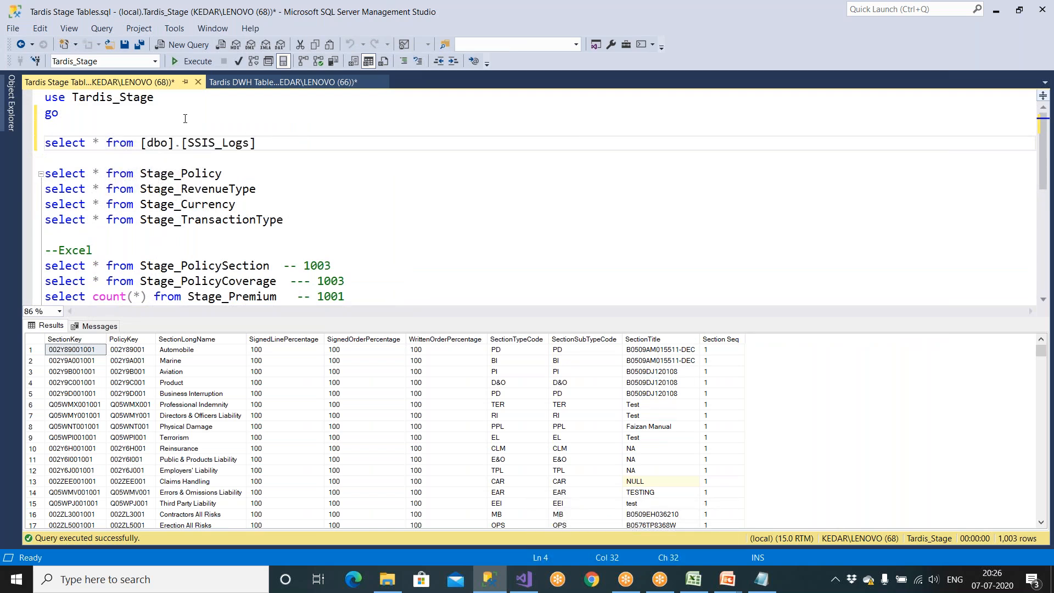
drag(257, 137, 44, 143)
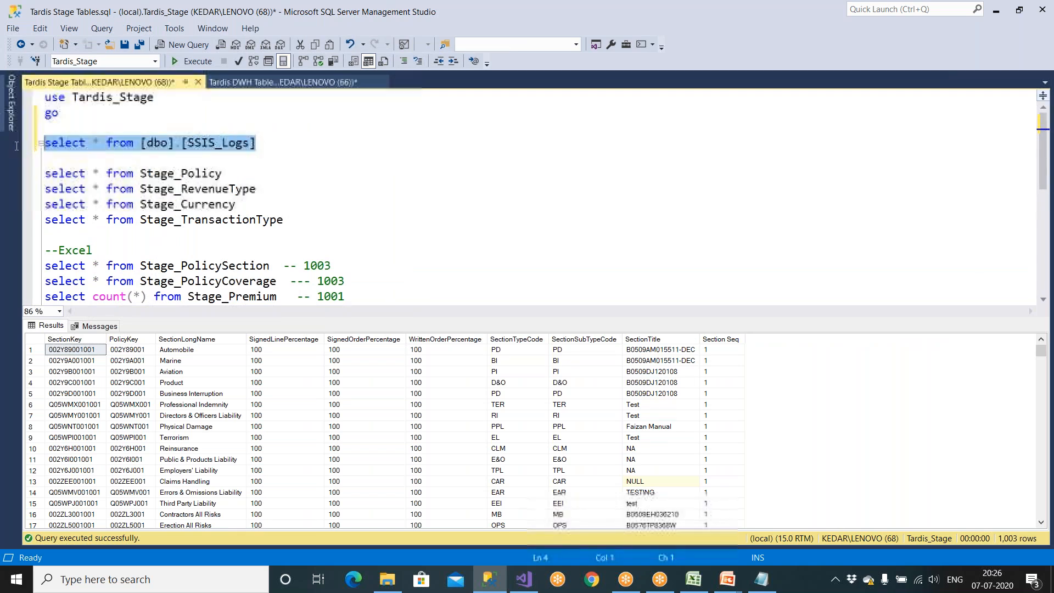
click(185, 62)
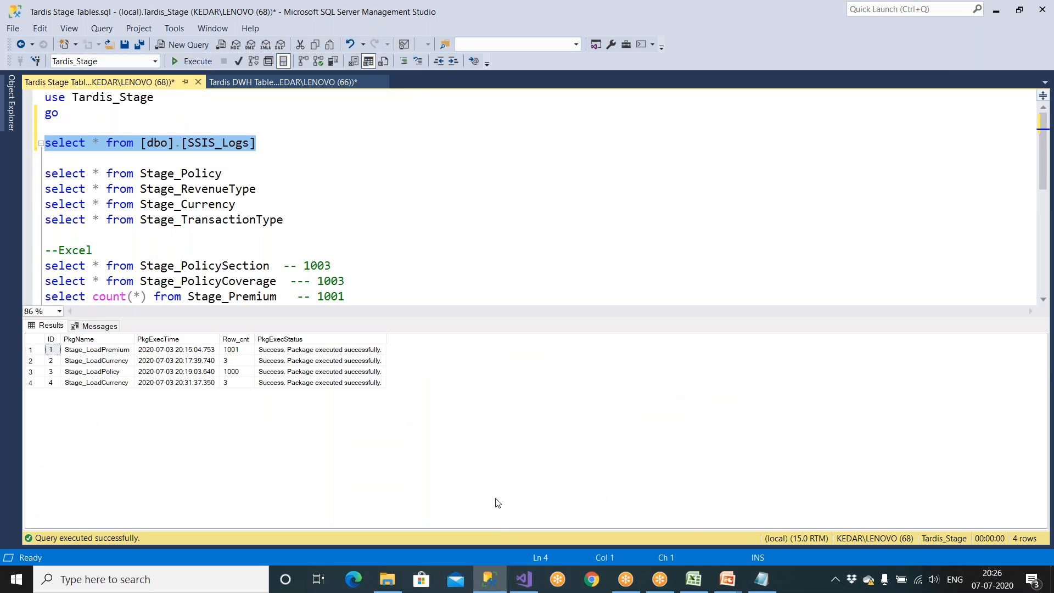
Switch back to Visual Studio and add a package variable named Row_Cnt to DWH_LoadDimPolicySection.
click(524, 580)
scroll(479, 399, down, 3)
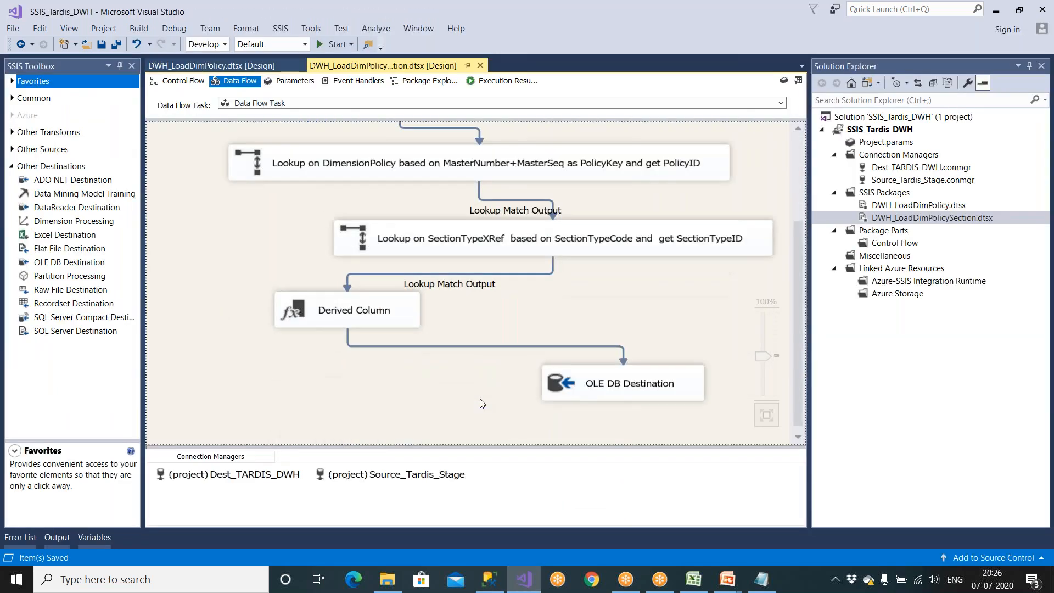
click(783, 81)
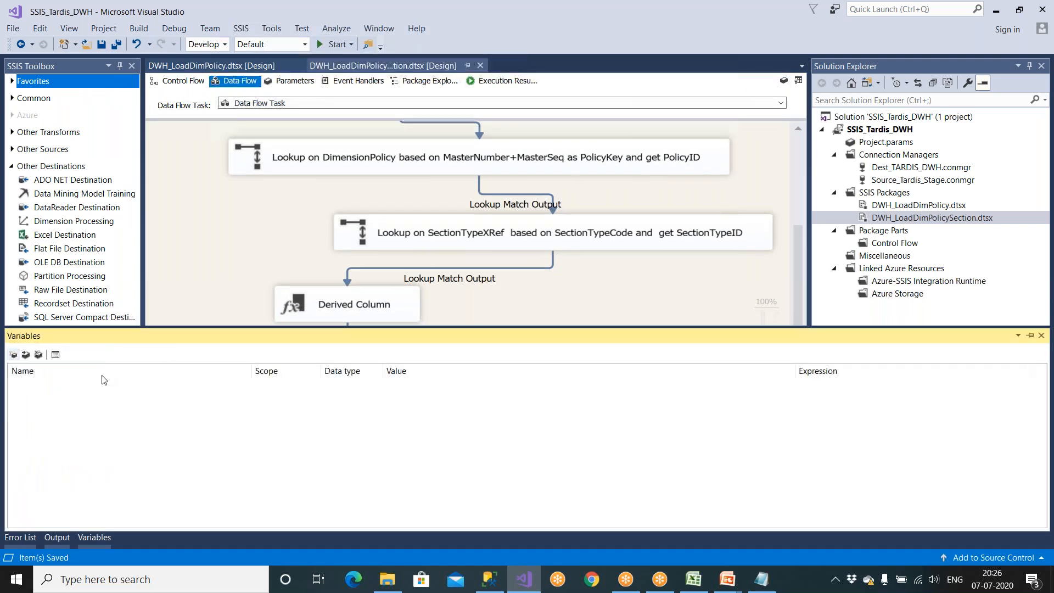
click(13, 354)
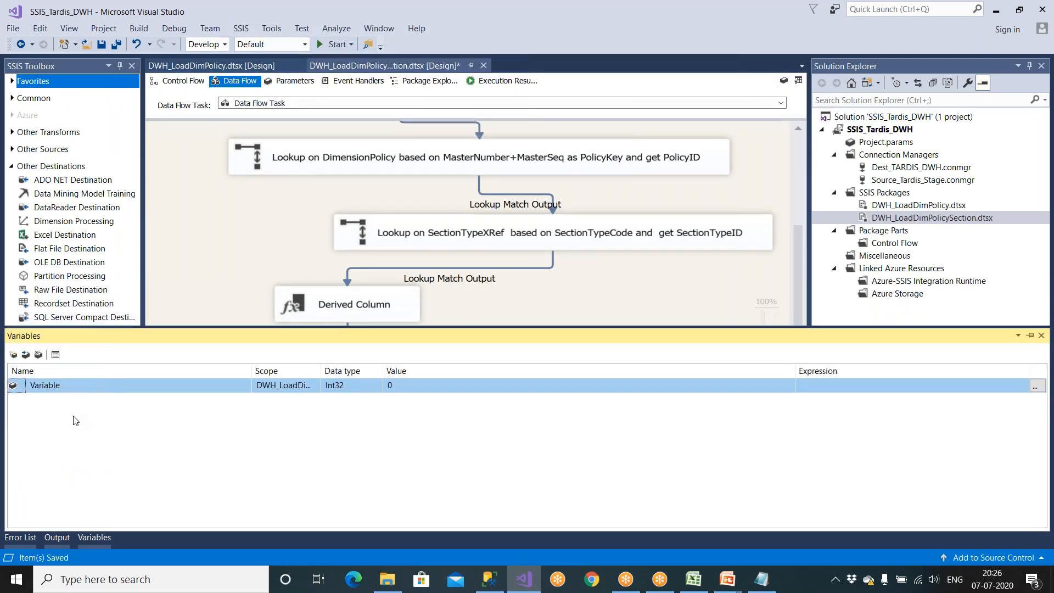
click(58, 389)
text(Row_Cnt)
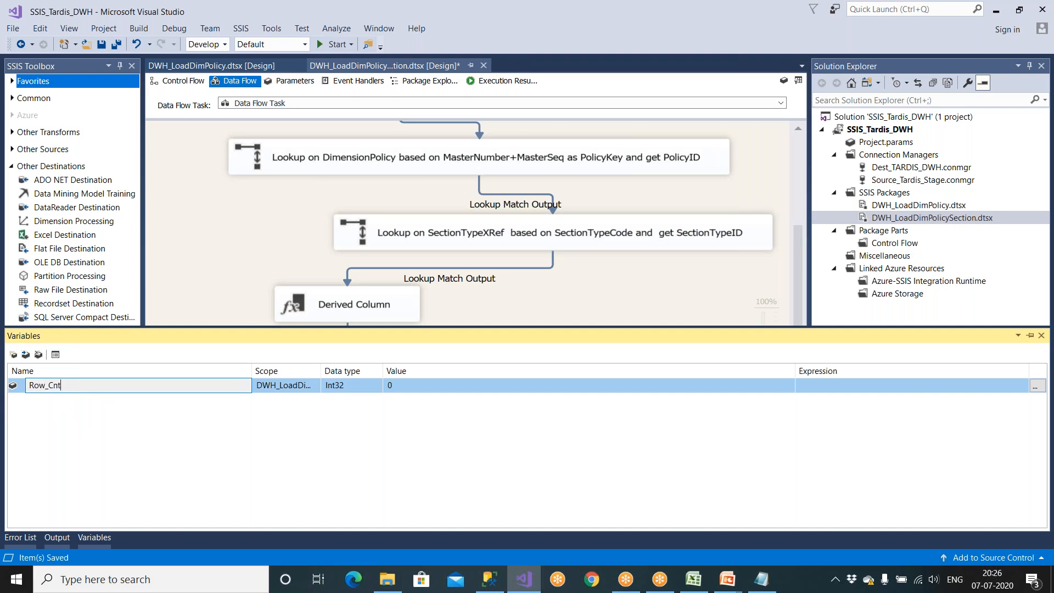
click(358, 413)
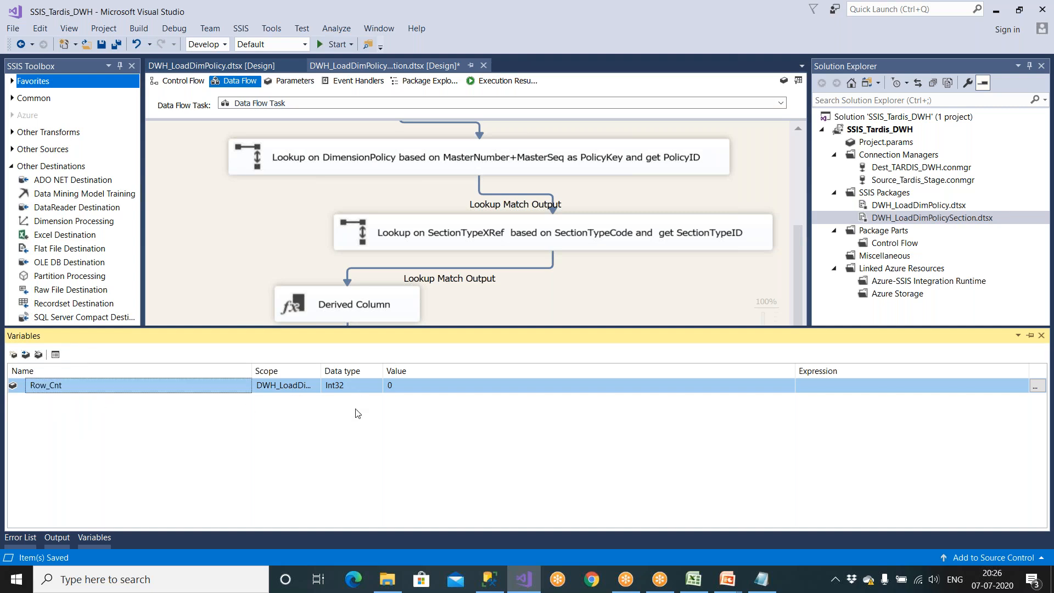
click(471, 302)
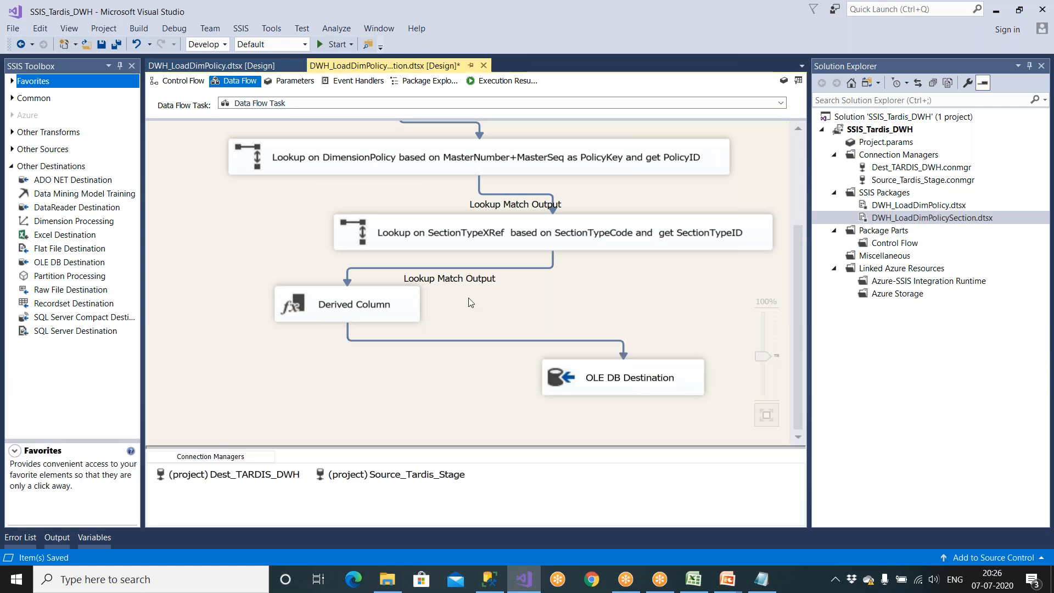
Delete the data path from Derived Column to OLE DB Destination and add a Row Count transformation connected after Derived Column.
click(486, 341)
key(Delete)
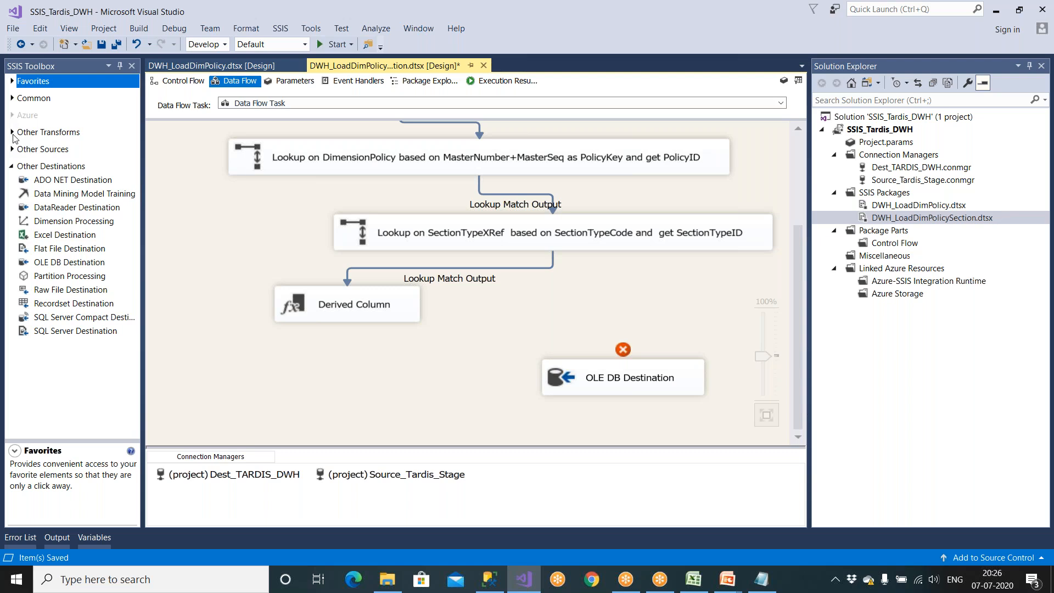
click(14, 99)
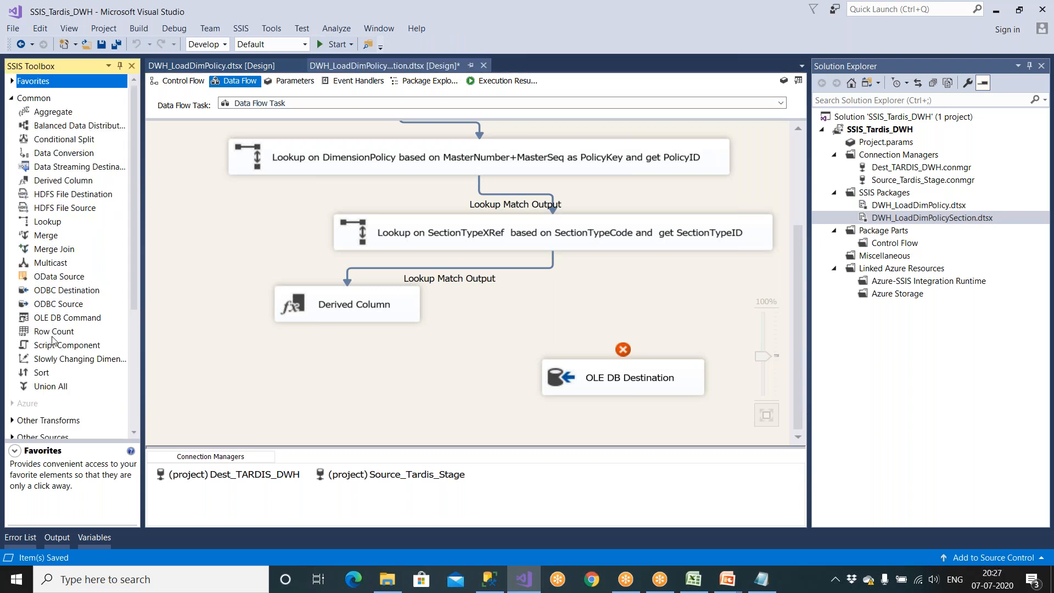
click(54, 332)
click(362, 302)
drag(54, 332, 375, 376)
Configure the Row Count transformation to store its count in the Row_Cnt variable.
click(394, 387)
double_click(394, 387)
click(500, 271)
click(499, 288)
click(513, 308)
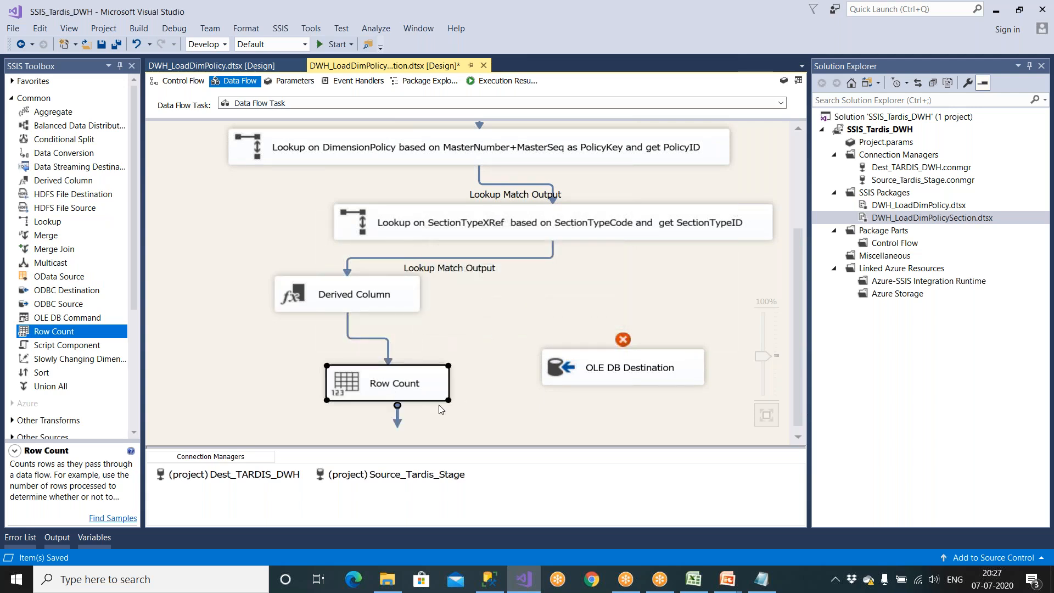
Connect the Row Count output to OLE DB Destination and save the package.
drag(397, 422, 579, 372)
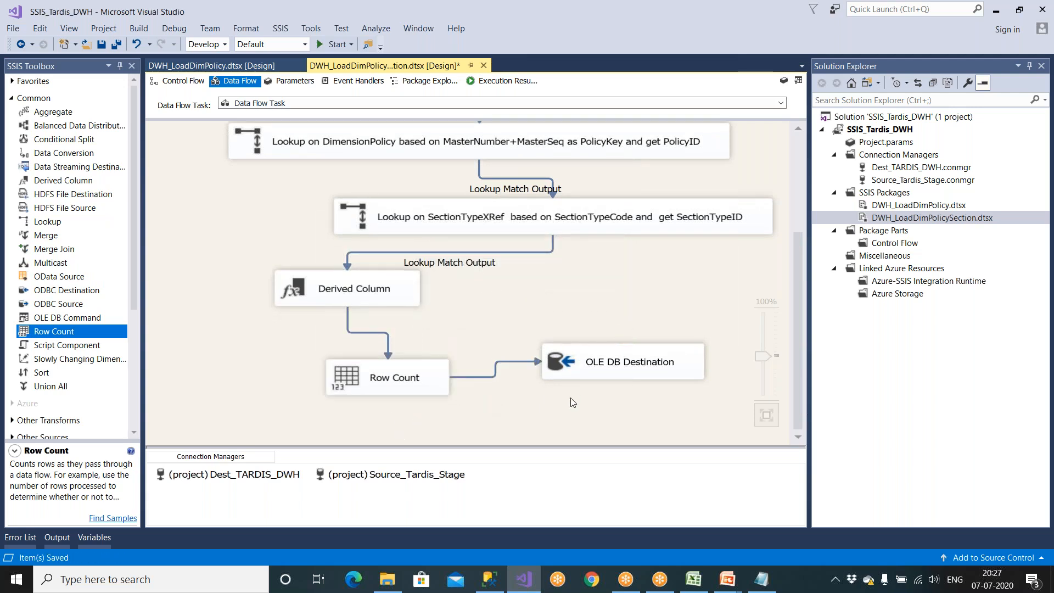
key(ctrl+s)
Add an Execute SQL Task to the control flow, connect it after Data Flow Task and rename it Logging.
click(182, 81)
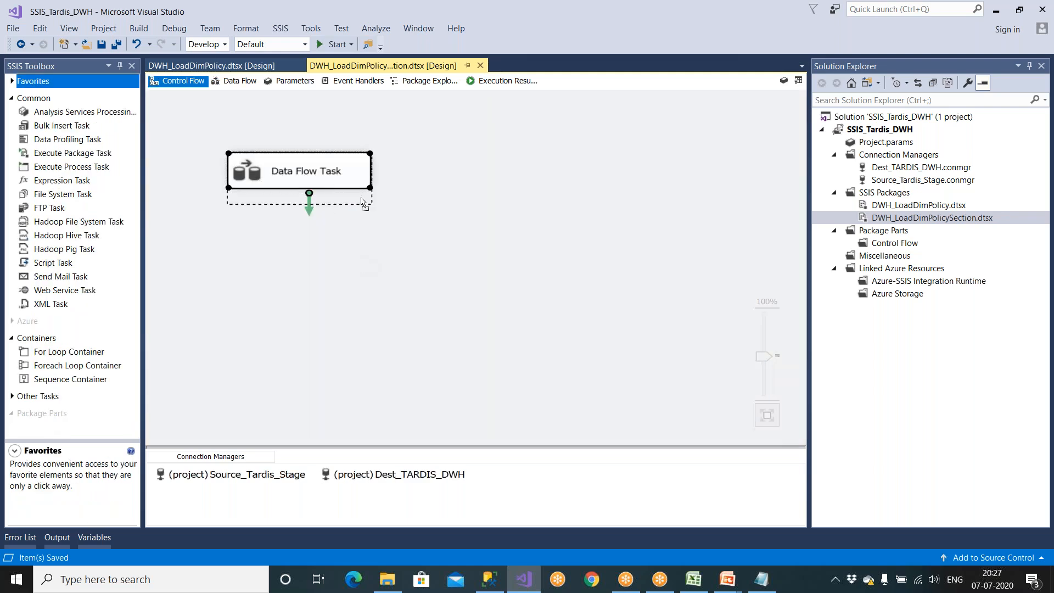
click(364, 199)
key(ctrl+z)
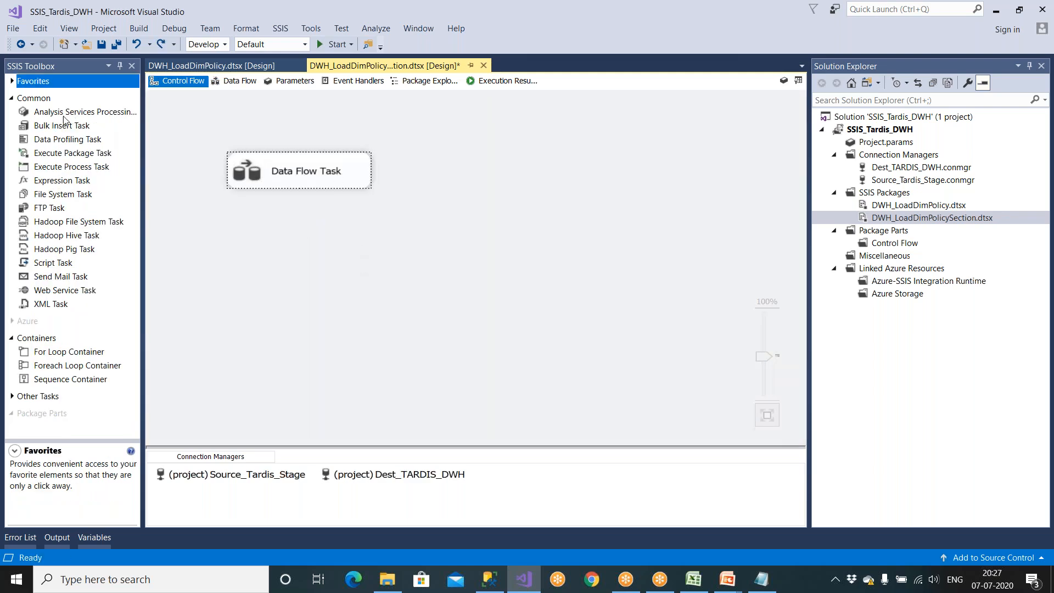
click(13, 83)
drag(52, 109, 286, 253)
click(301, 179)
drag(299, 193, 376, 282)
click(376, 281)
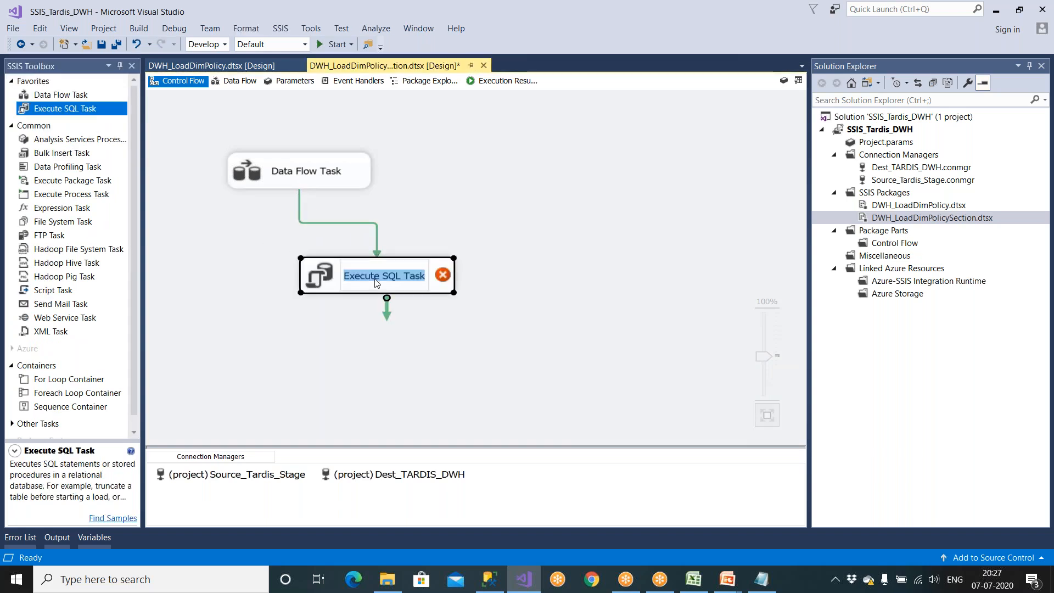
text(Logging)
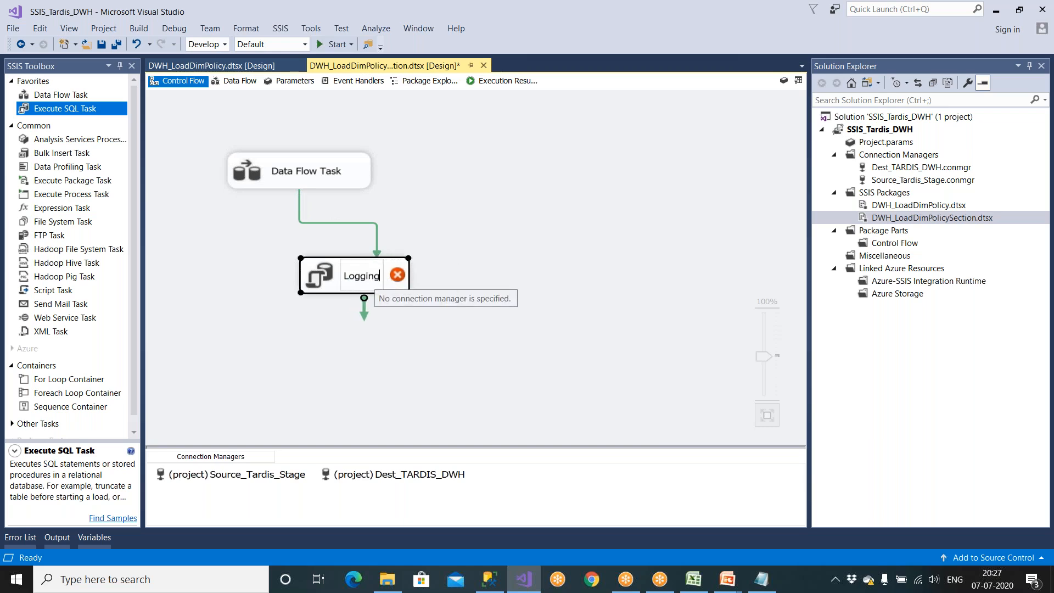
key(Return)
Open the Logging task's editor and set its connection to Source_Tardis_Stage.
double_click(368, 282)
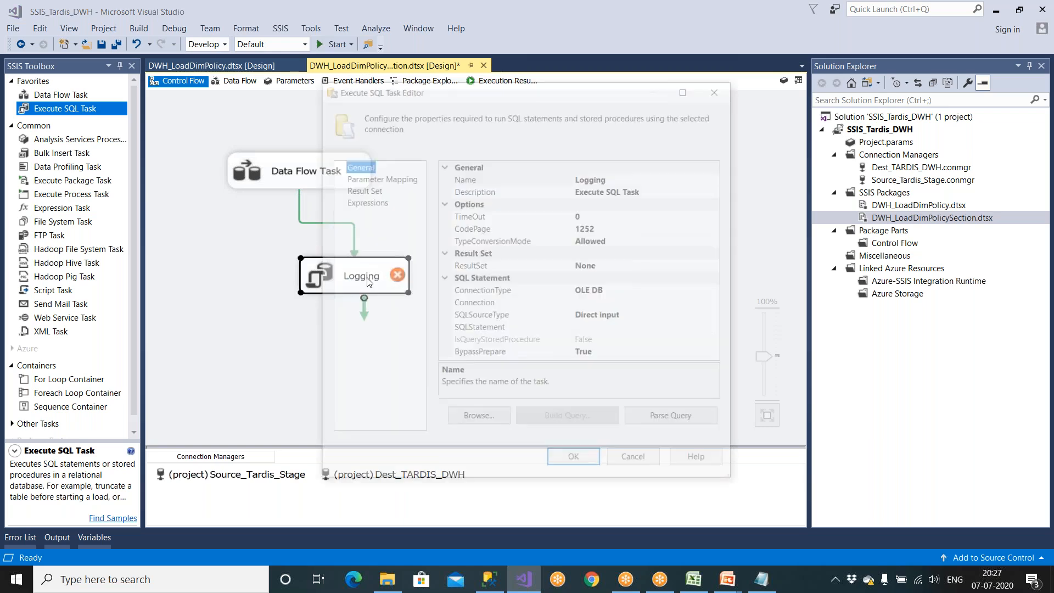
click(713, 304)
click(719, 304)
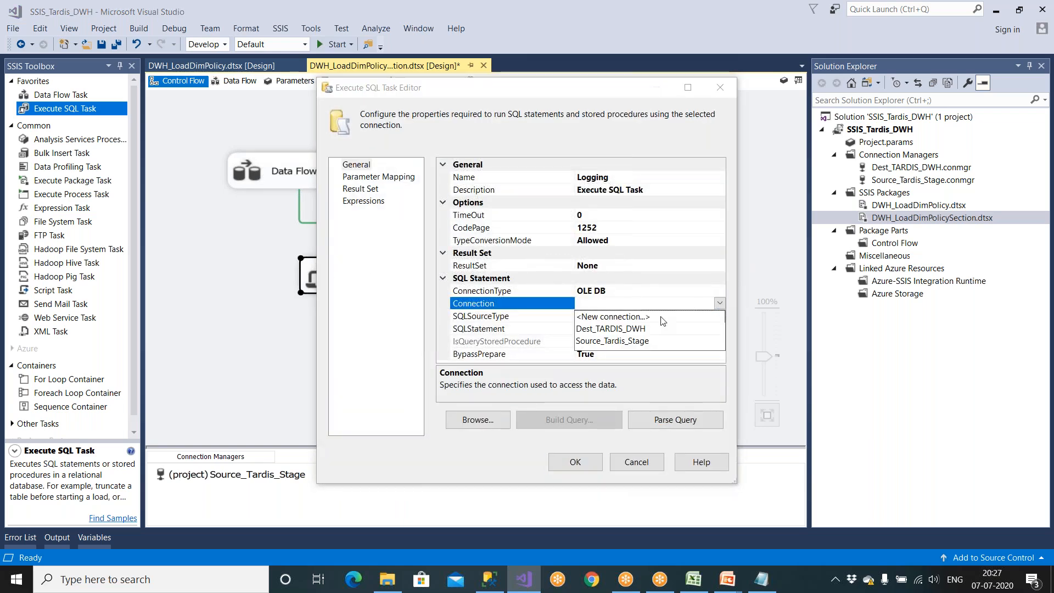
click(634, 344)
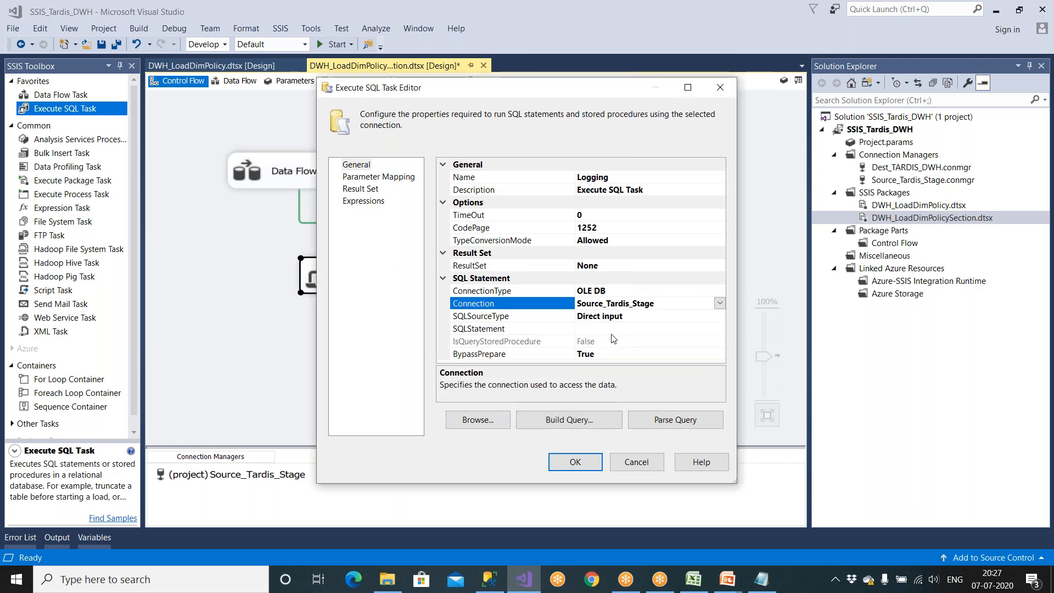
click(613, 329)
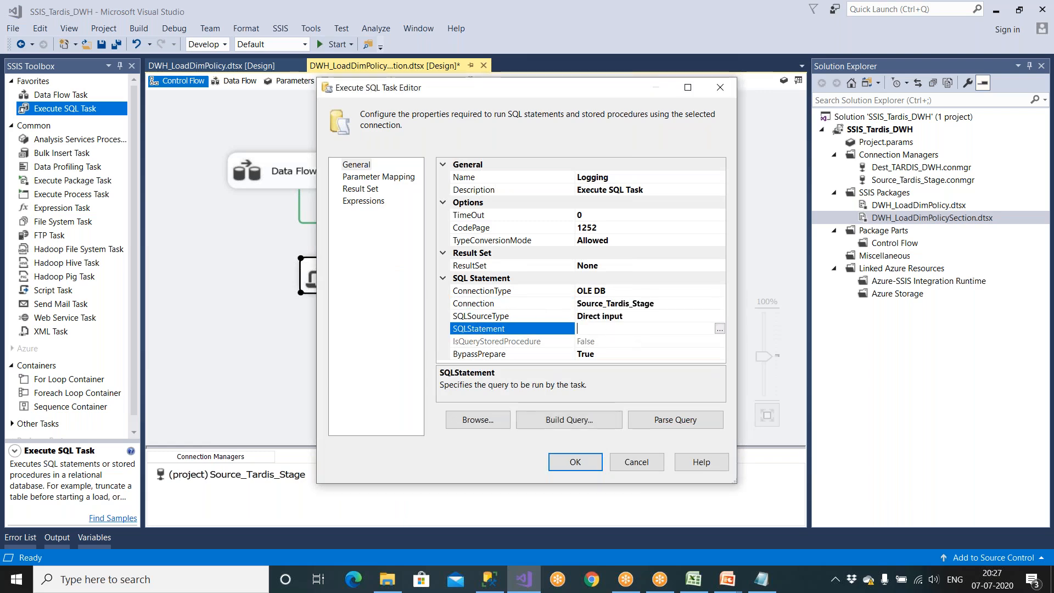
click(687, 87)
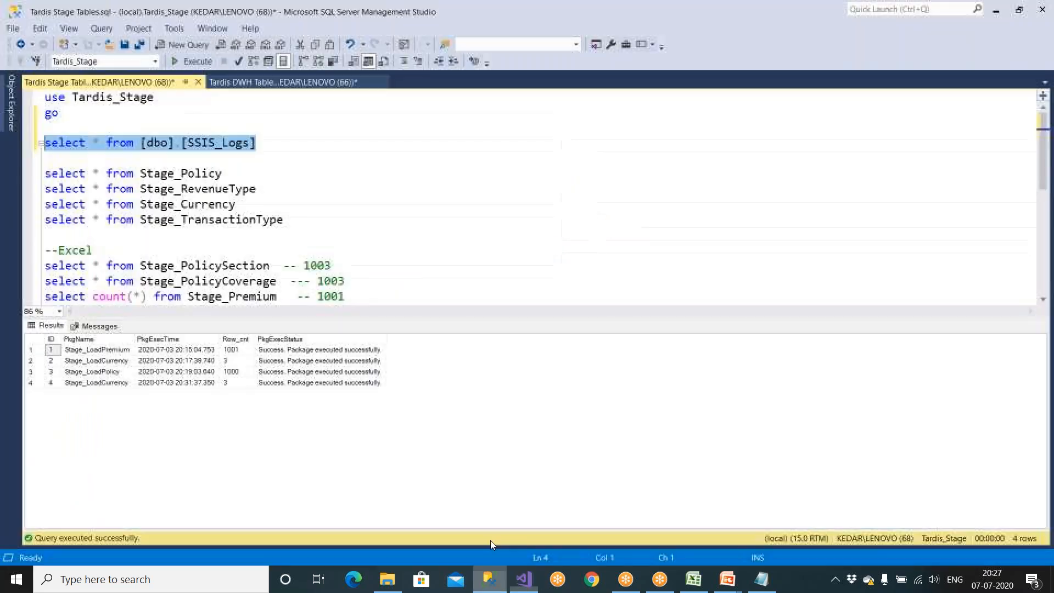
Switch to SQL Server Management Studio and write "insert into SSIS_Logs values ()" below the SSIS_Logs query.
click(265, 146)
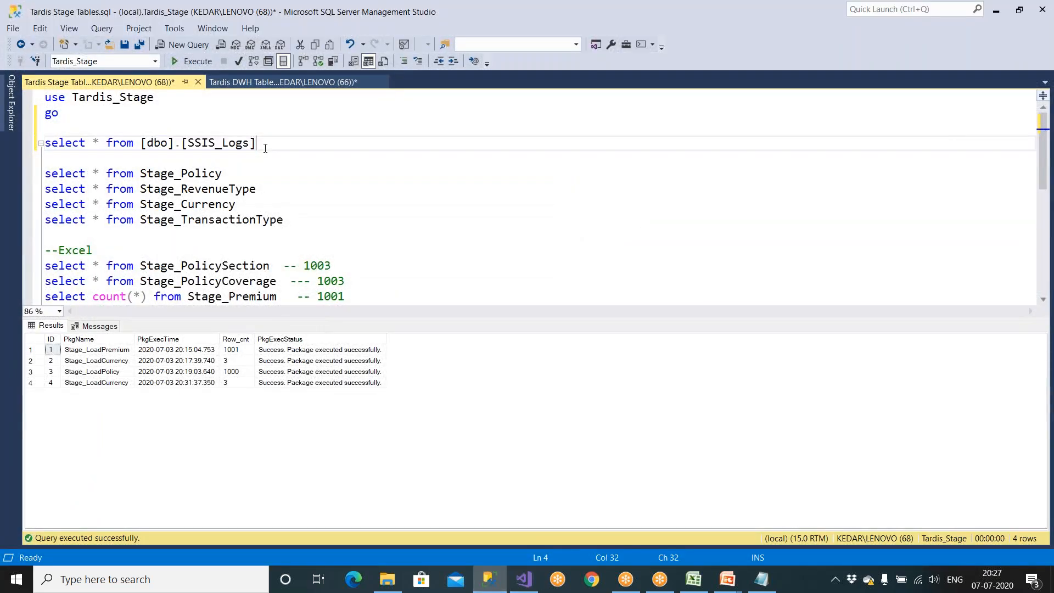
key(Return)
key(Return)
text(is)
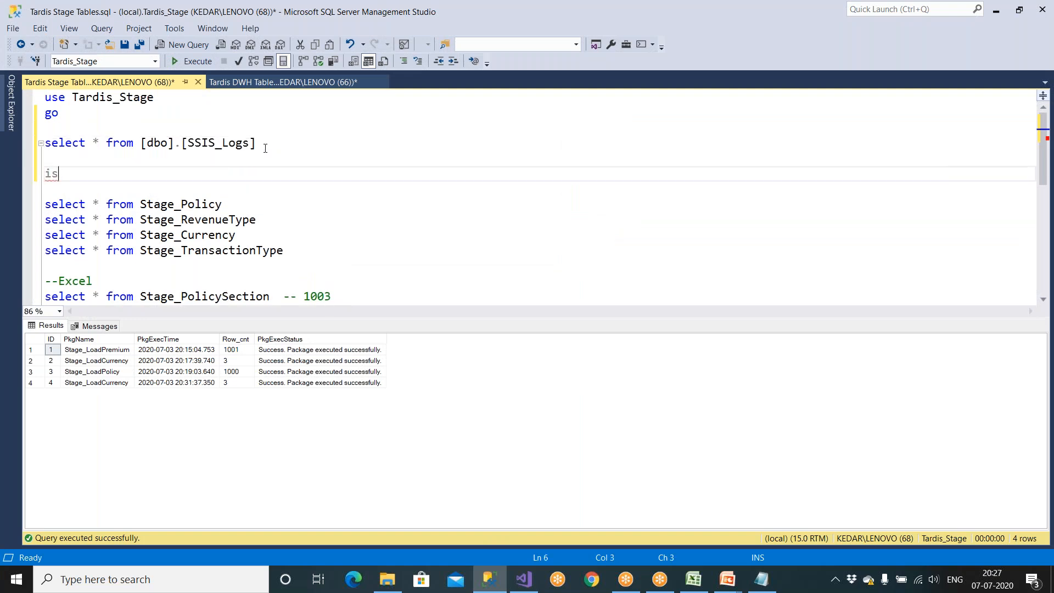
text(nsert int)
key(ctrl+r)
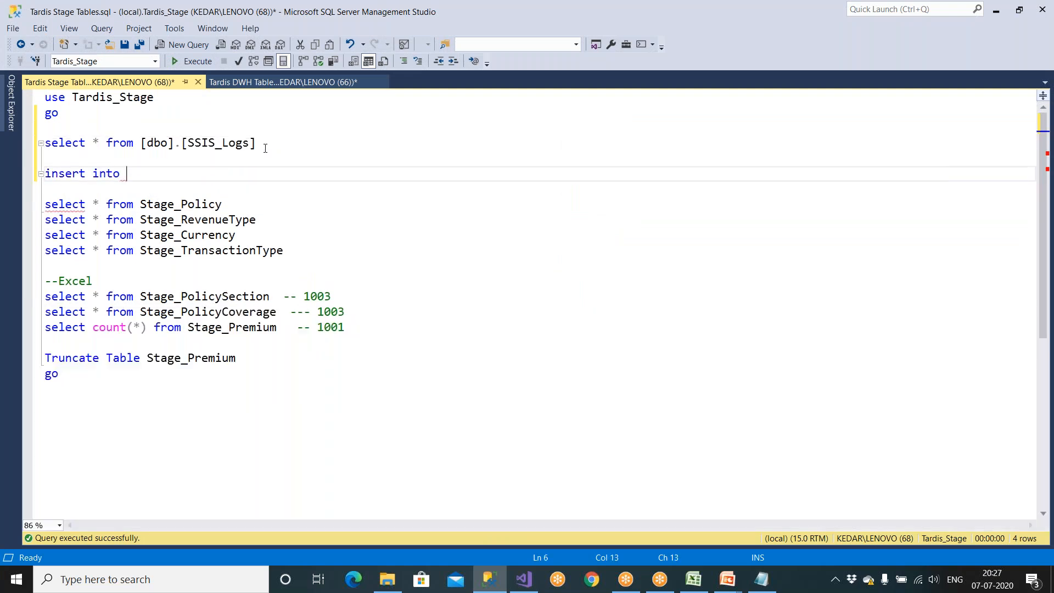
double_click(198, 143)
key(ctrl+c)
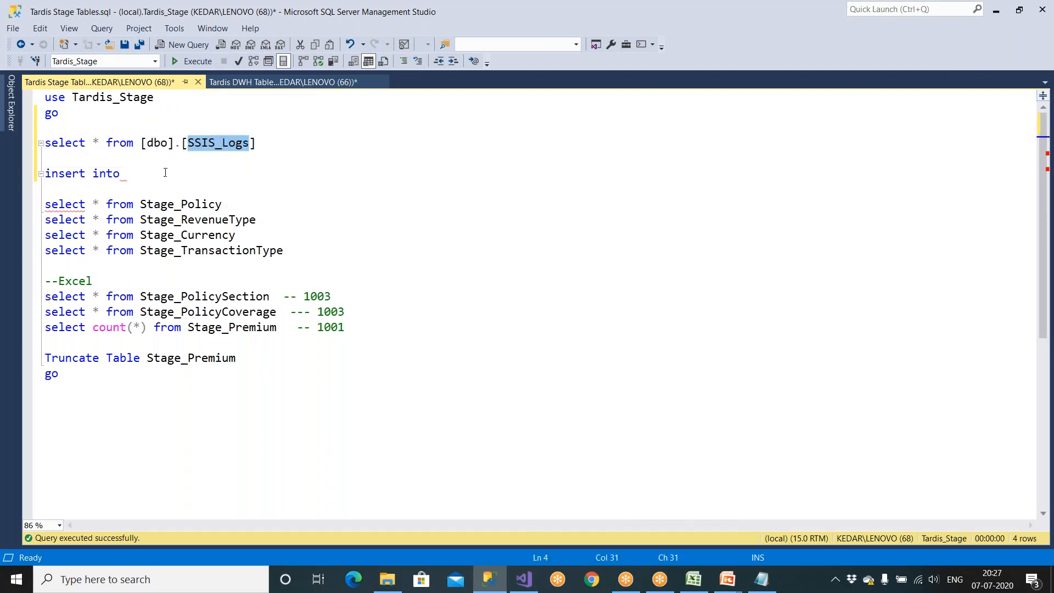
click(156, 173)
key(ctrl+v)
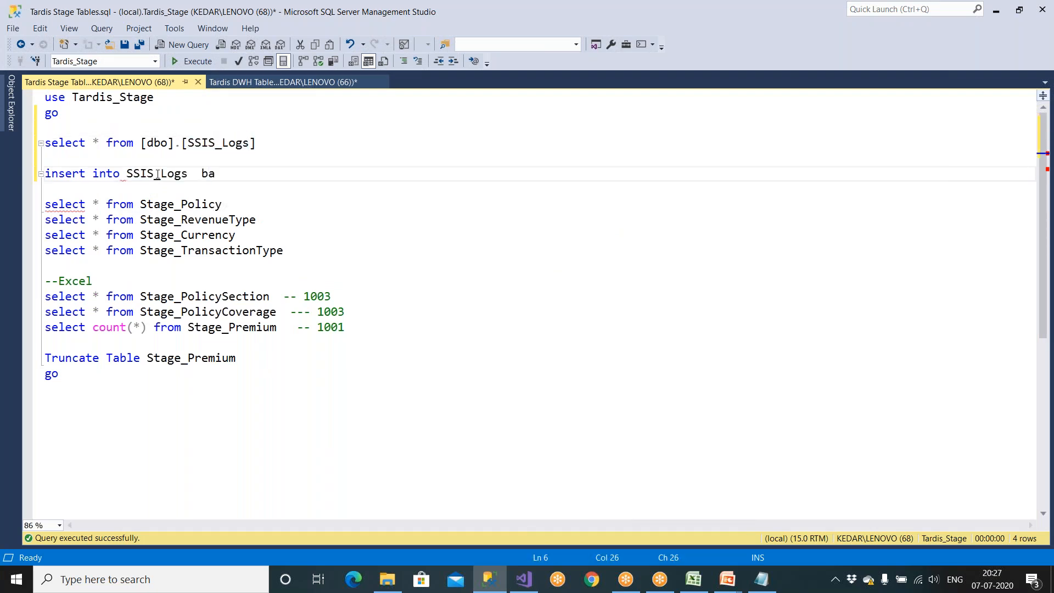
text(values ())
Run only the SSIS_Logs query and fill the insert statement's values with ?, getdate(), ?, and an empty quoted string.
drag(256, 142, 45, 143)
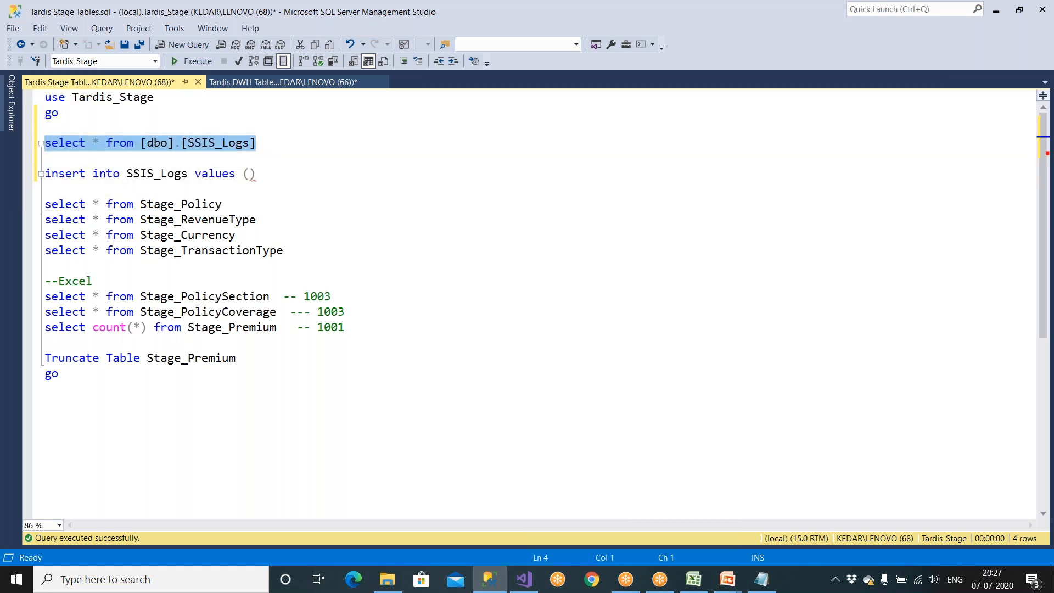
key(F5)
click(249, 173)
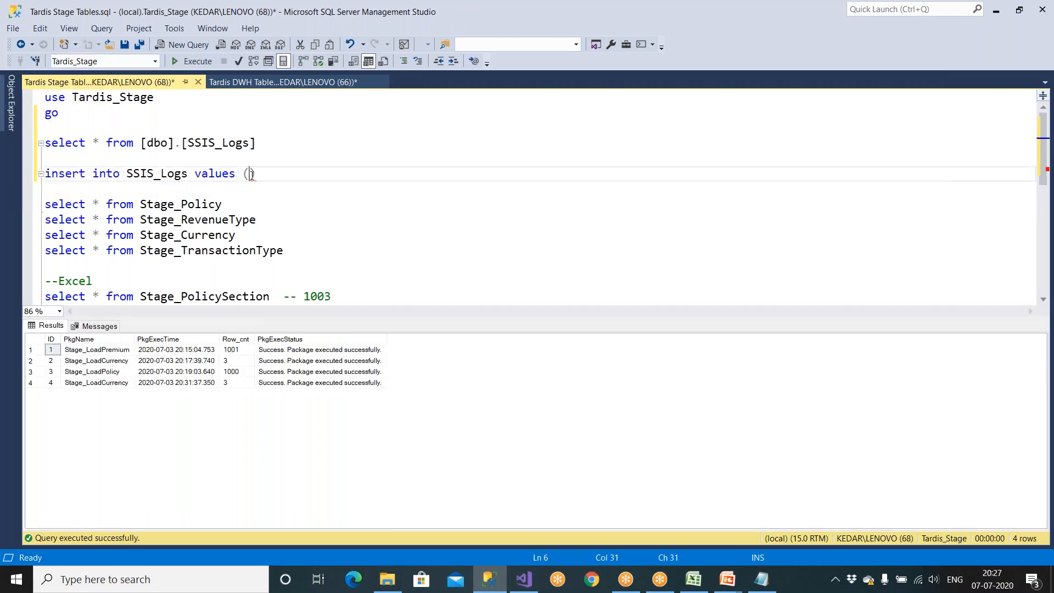
text(?, gedtae)
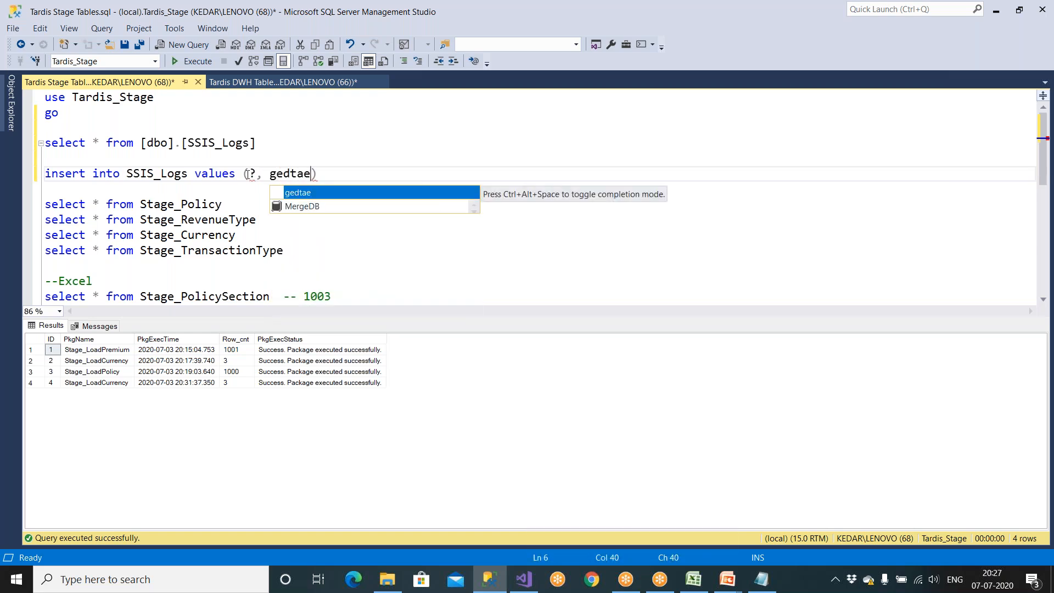
key(BackSpace)
key(BackSpace)
key(BackSpace)
key(BackSpace)
text(tdate))
key(BackSpace)
text((), )
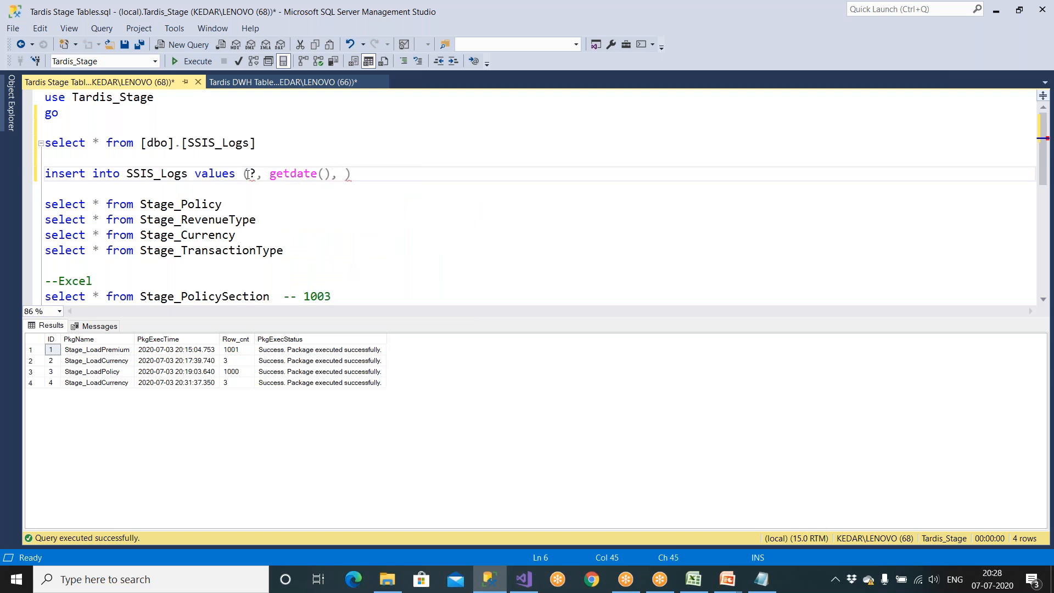
text(?, '')
Fill the insert statement's last value with 'Success. Package executed successfully.'.
click(296, 350)
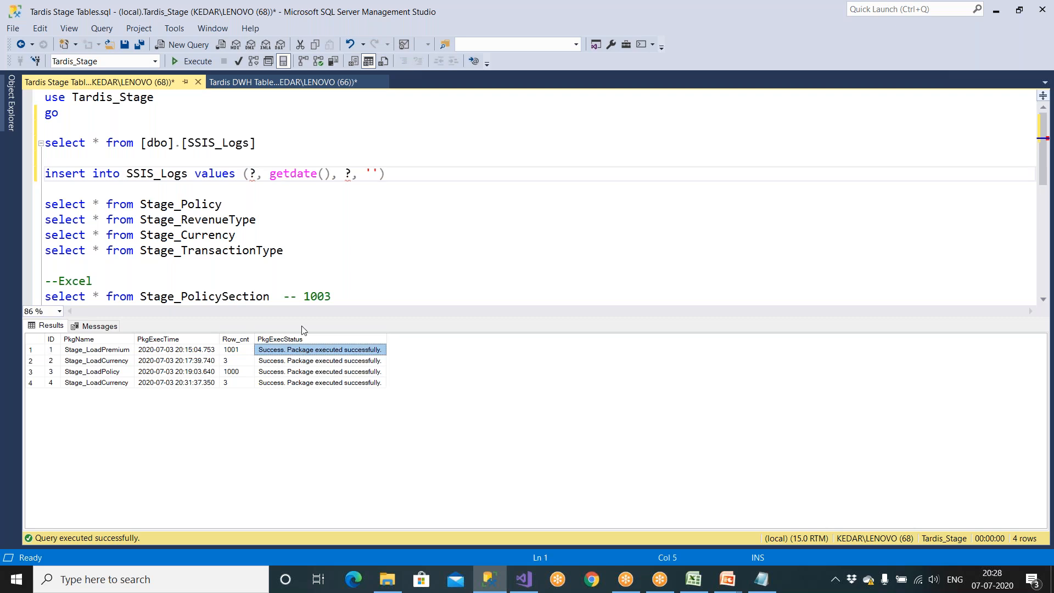
click(368, 174)
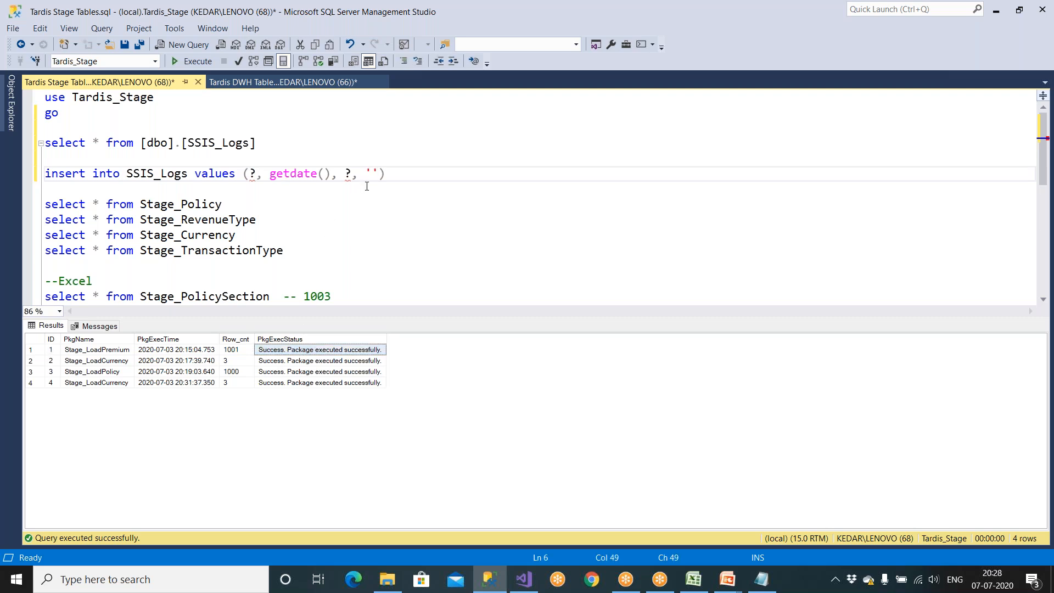
text(Success. Package executed successfully.)
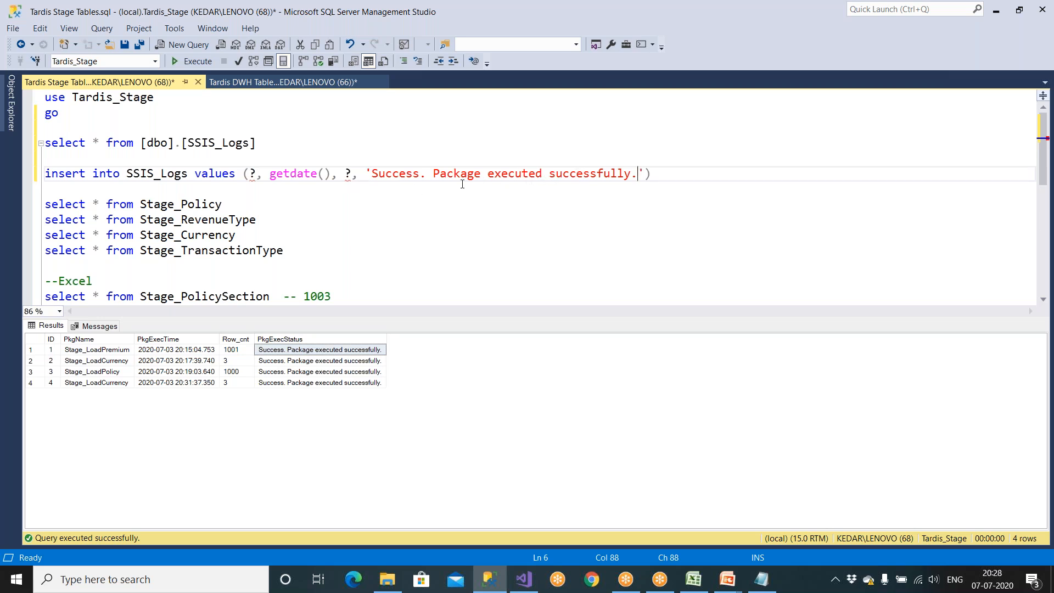
Copy the whole insert statement and paste it as the Logging task's SQLStatement in Visual Studio.
double_click(251, 174)
double_click(343, 175)
drag(664, 175, 46, 173)
right_click(66, 175)
click(81, 198)
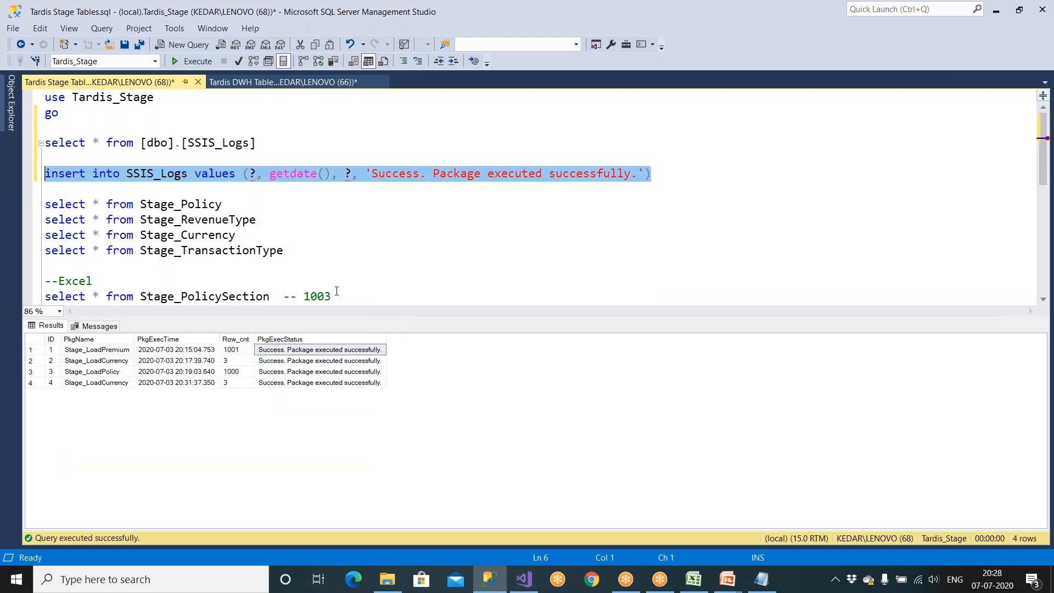
click(524, 579)
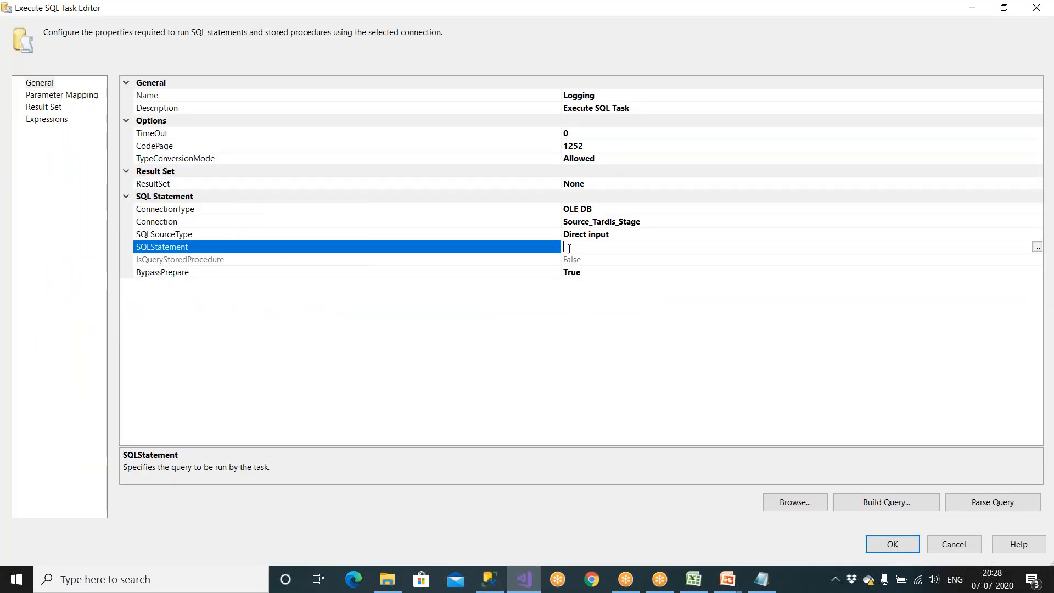
key(ctrl+v)
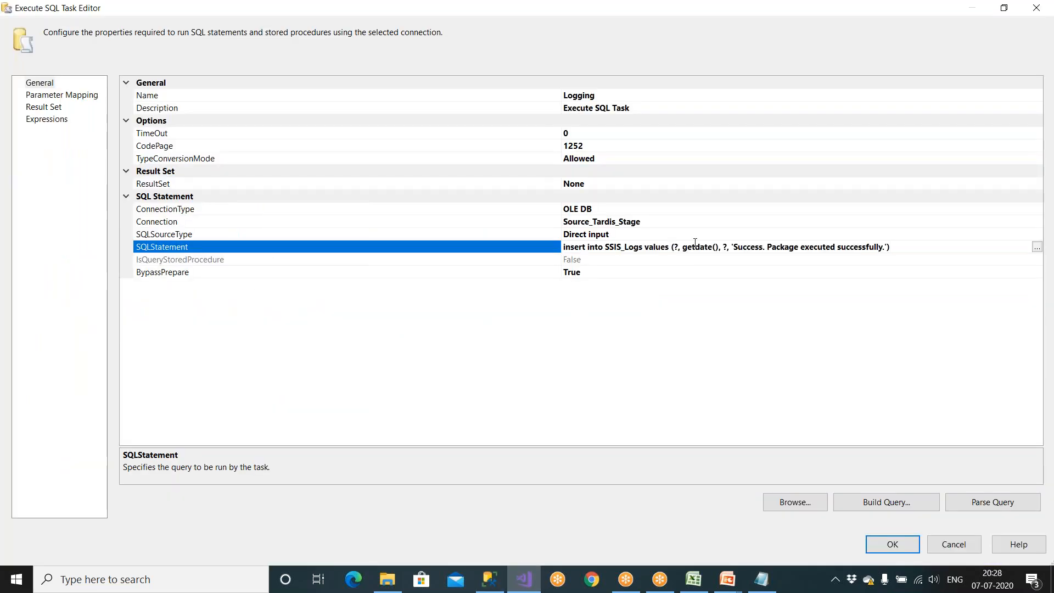
Add a parameter mapping to the Logging task and assign it the variable System::PackageName.
click(71, 94)
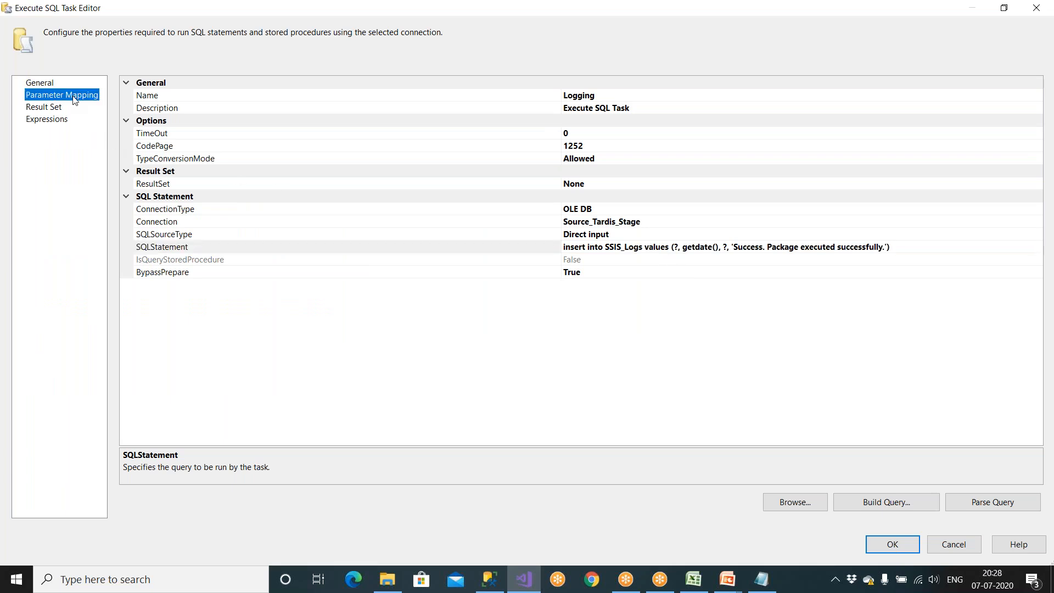
click(915, 497)
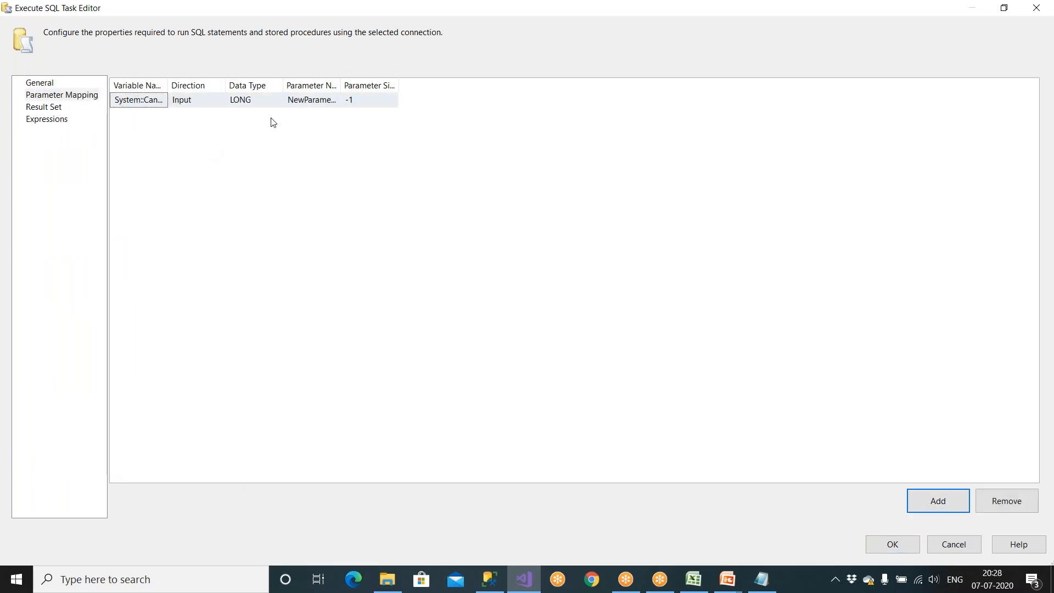
drag(167, 86, 362, 94)
click(359, 101)
click(358, 100)
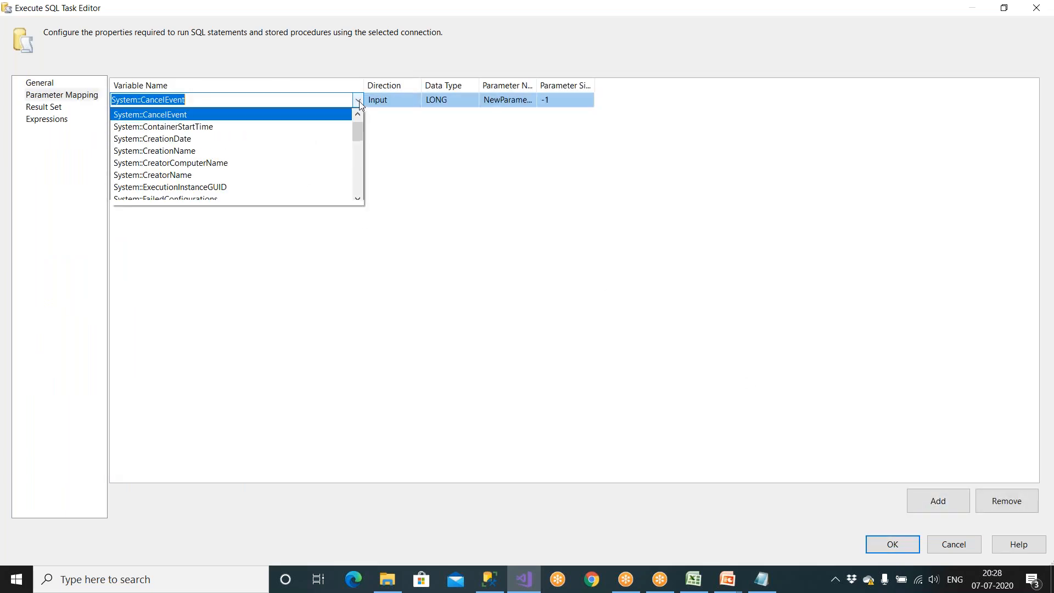
click(358, 199)
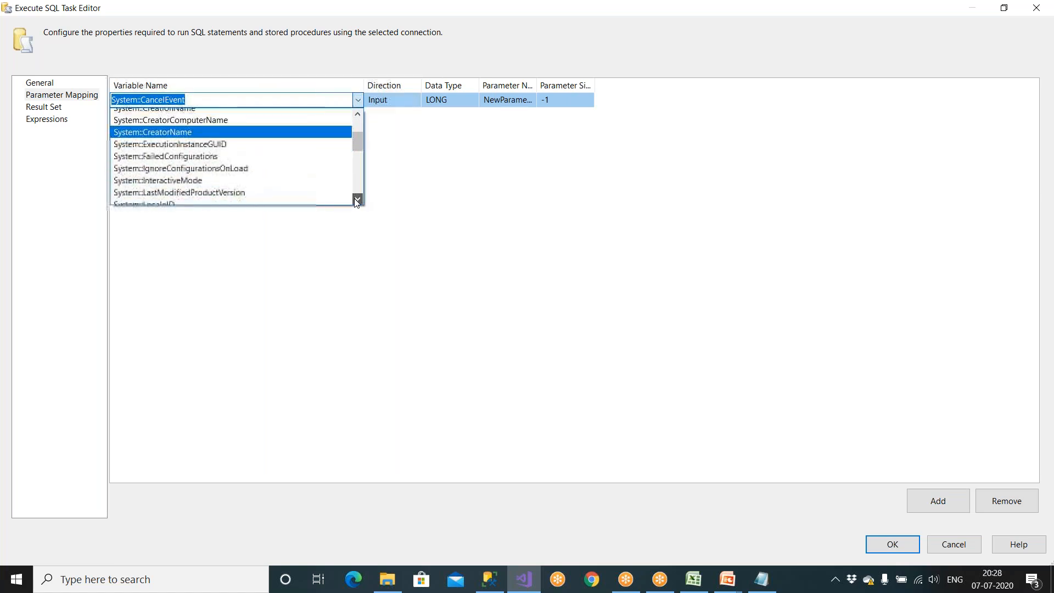
click(357, 200)
click(357, 199)
click(358, 200)
click(357, 199)
click(357, 200)
click(357, 200)
click(358, 200)
click(358, 130)
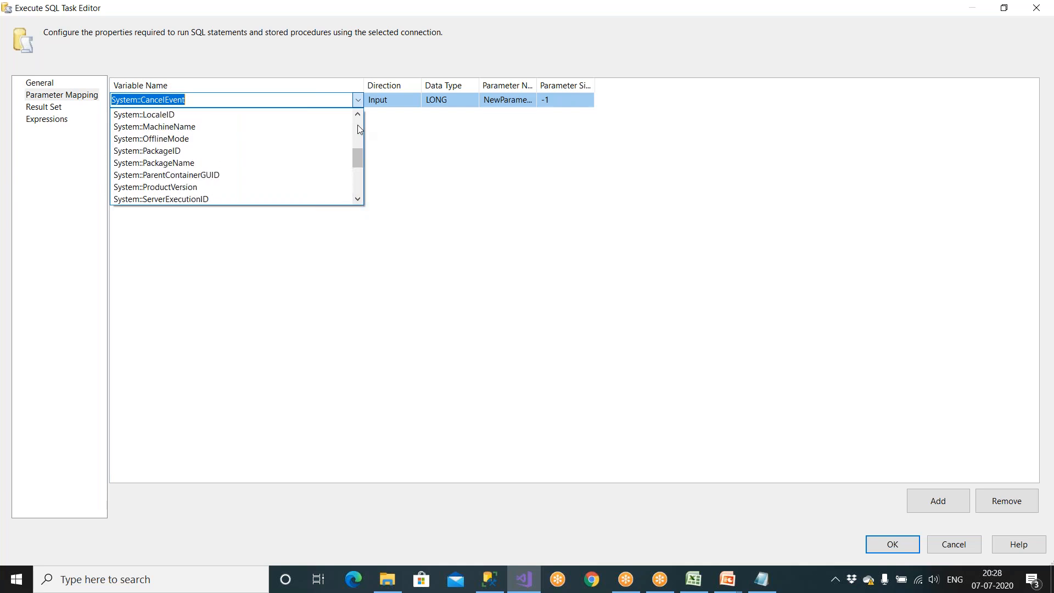
click(199, 162)
Set the System::PackageName mapping's data type to VARCHAR and its parameter name to 0.
click(440, 104)
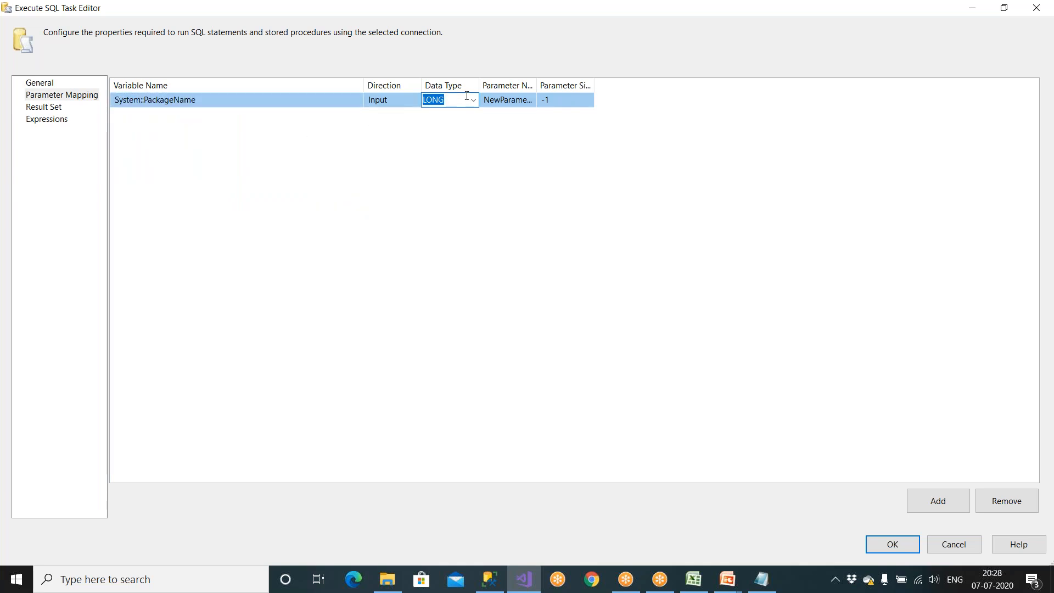
text(var)
click(473, 99)
click(474, 99)
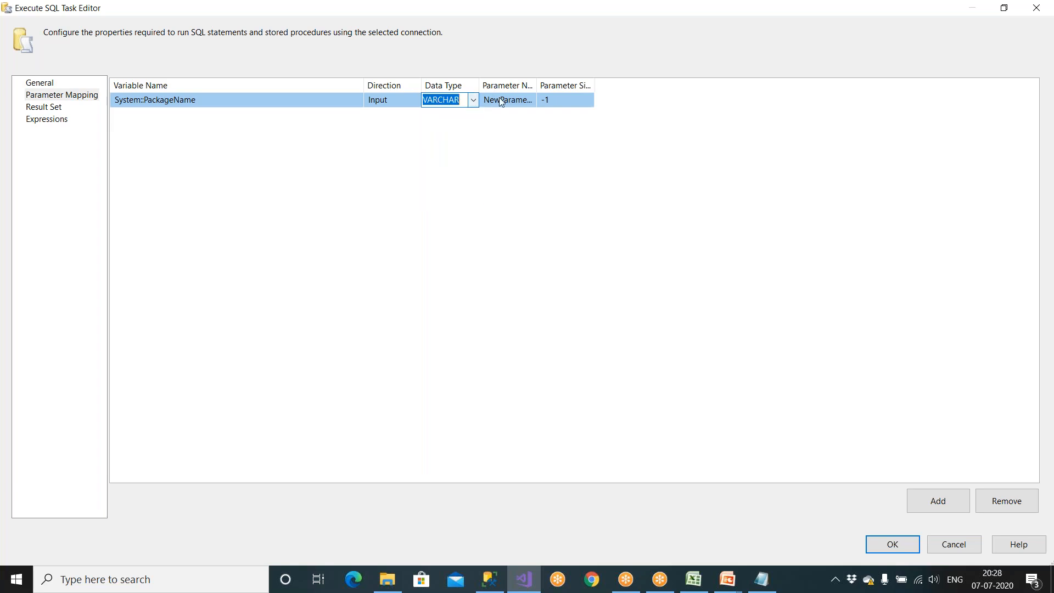
drag(537, 85, 612, 85)
click(581, 102)
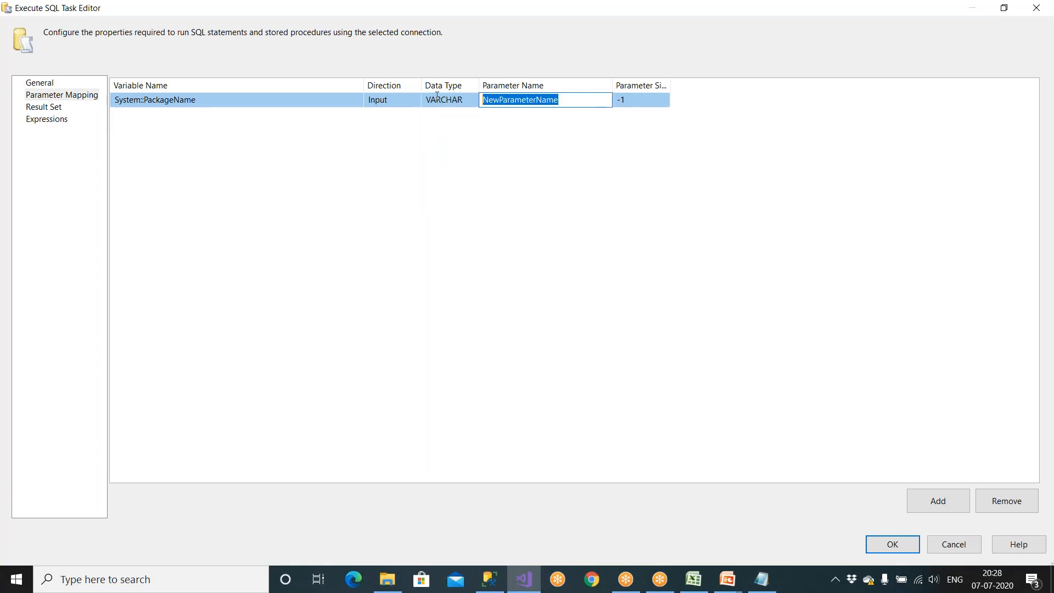
text(0)
drag(669, 85, 775, 92)
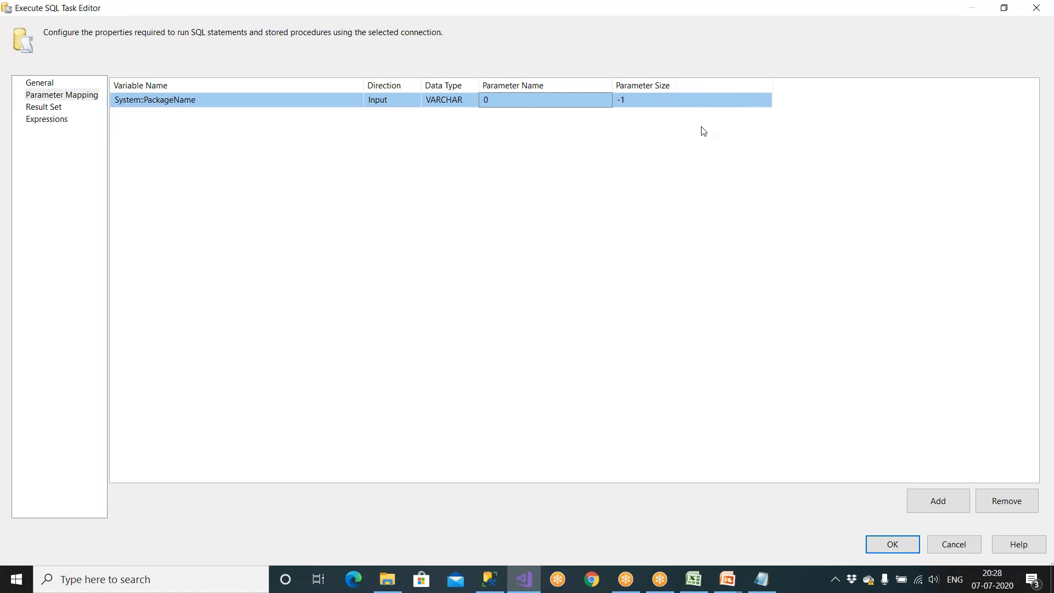
Add a second parameter mapping to the Logging task and assign it the variable User::Row_Cnt.
click(937, 500)
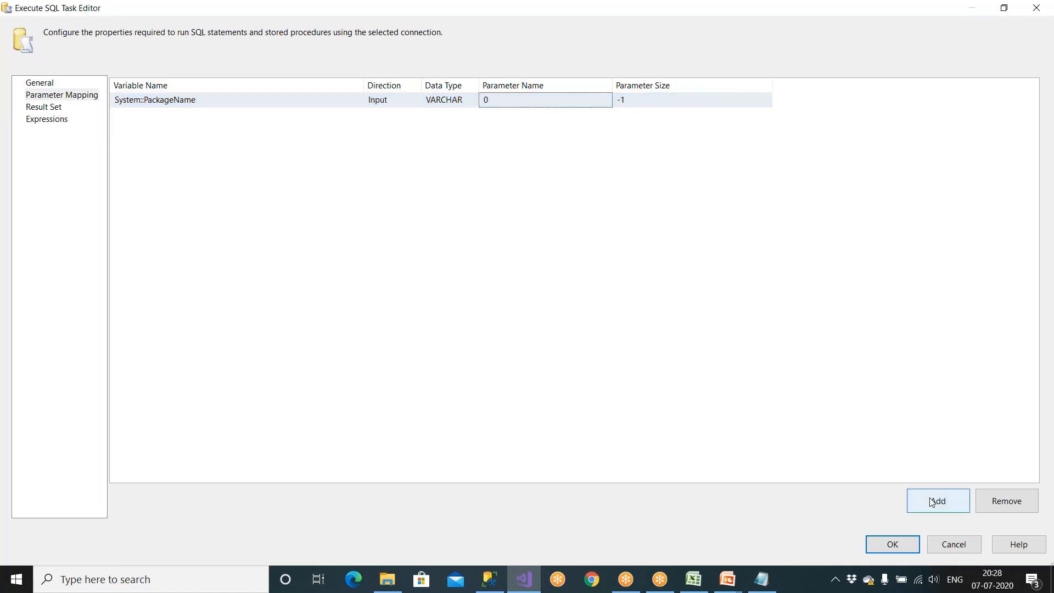
click(273, 121)
click(357, 114)
drag(358, 148, 360, 198)
scroll(223, 204, down, 3)
click(219, 214)
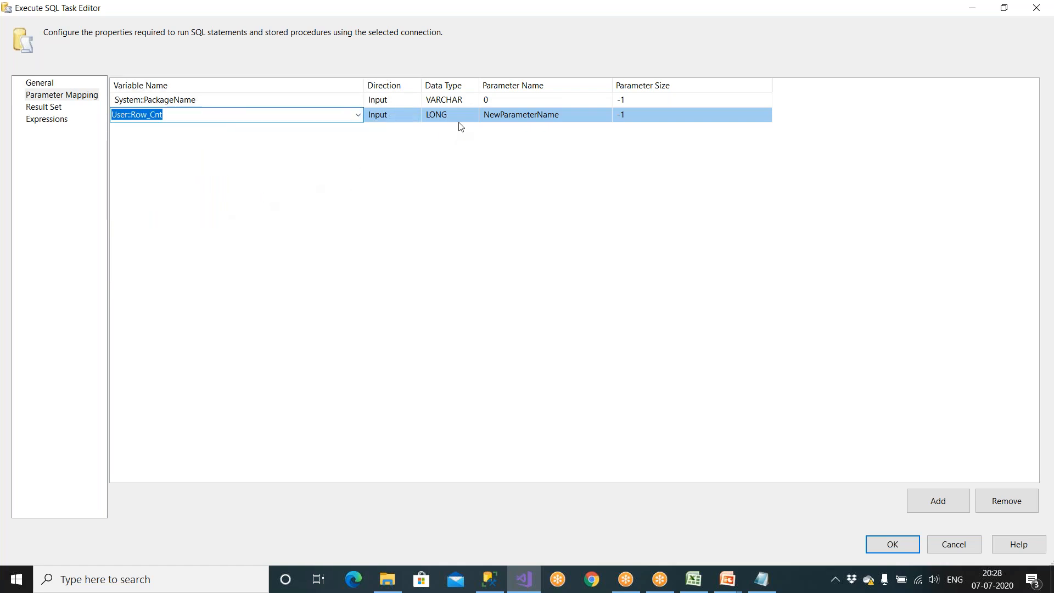
Set the User::Row_Cnt mapping's parameter name to 1, accept the Logging task's settings and save the package.
click(494, 115)
double_click(496, 114)
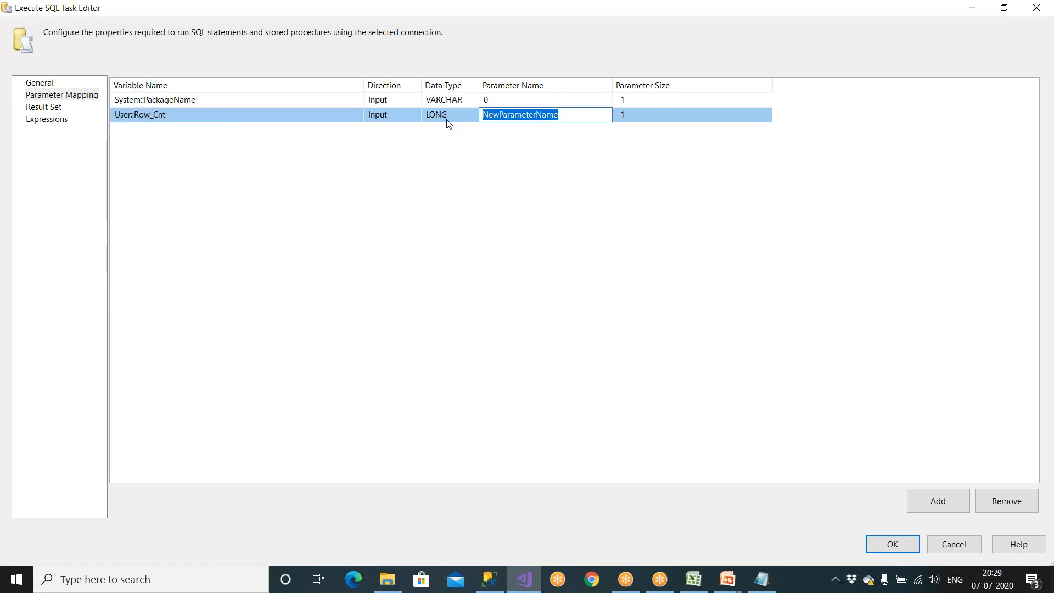
text(1)
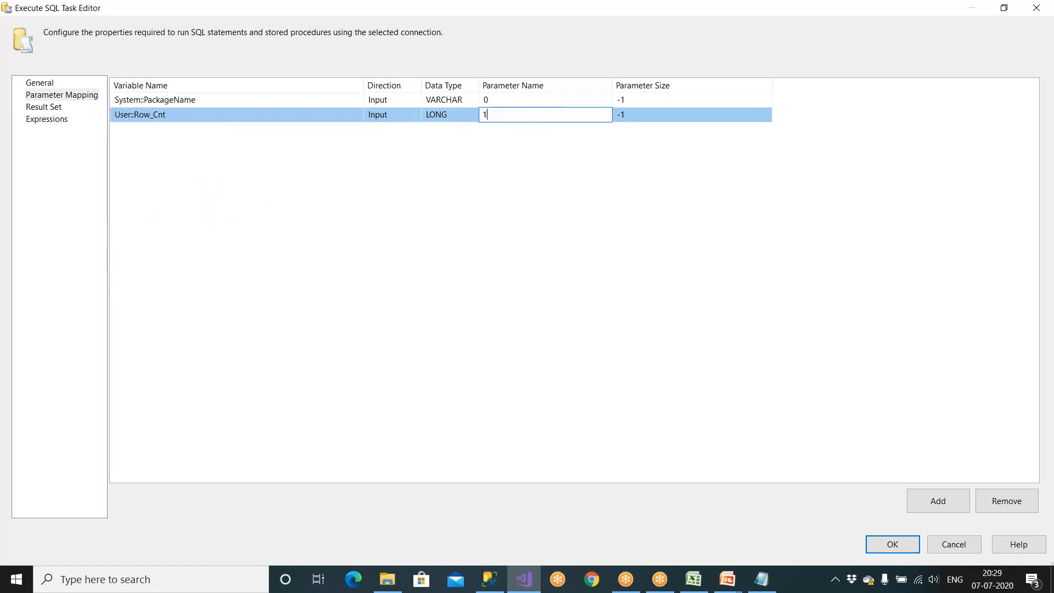
click(891, 544)
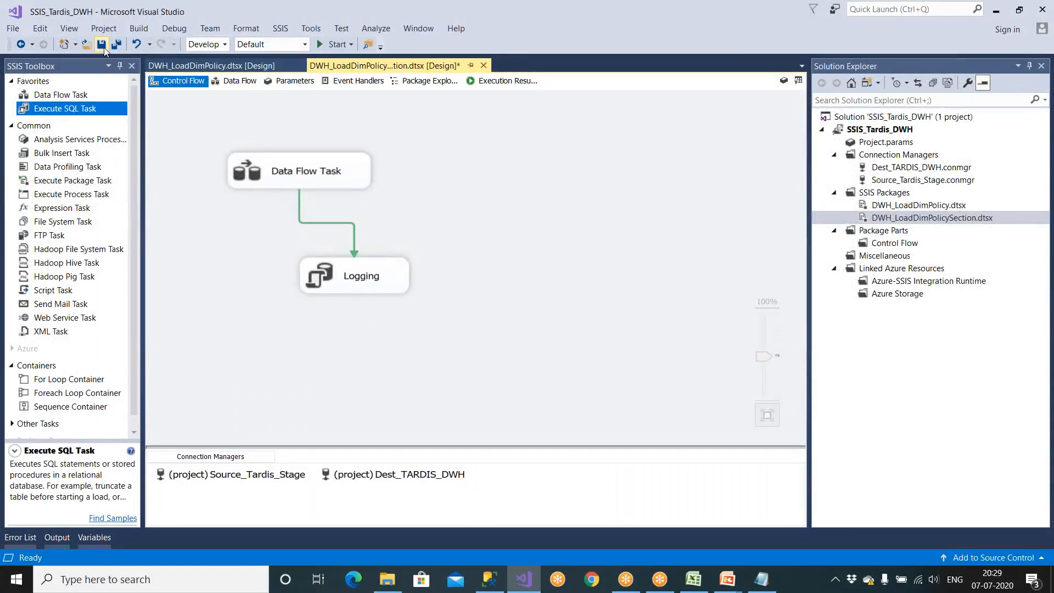
click(102, 45)
Copy the Logging task from DWH_LoadDimPolicySection and paste it into the control flow of DWH_LoadDimPolicy.
click(487, 580)
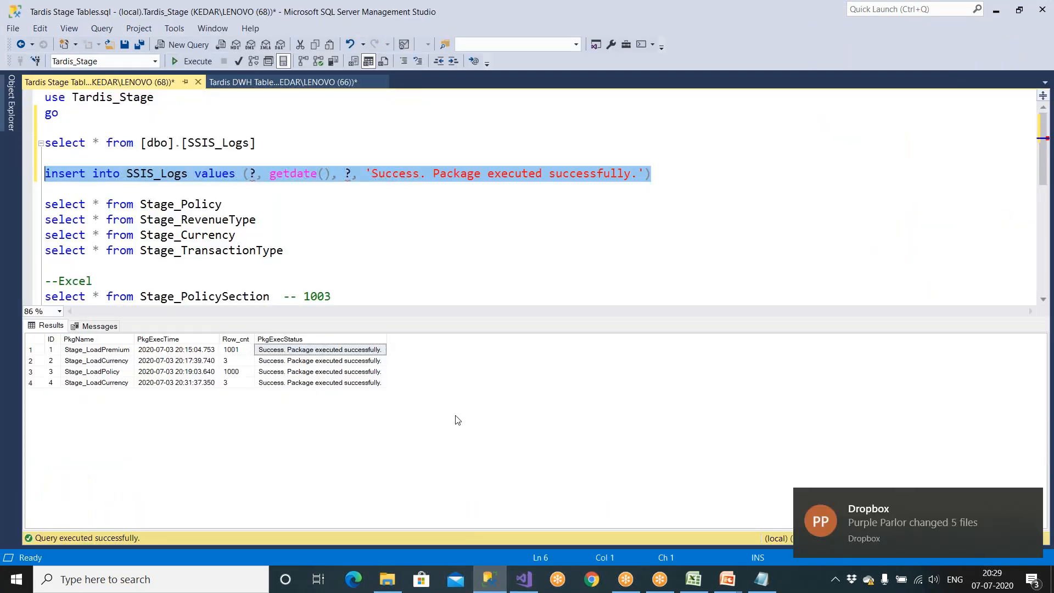
click(524, 579)
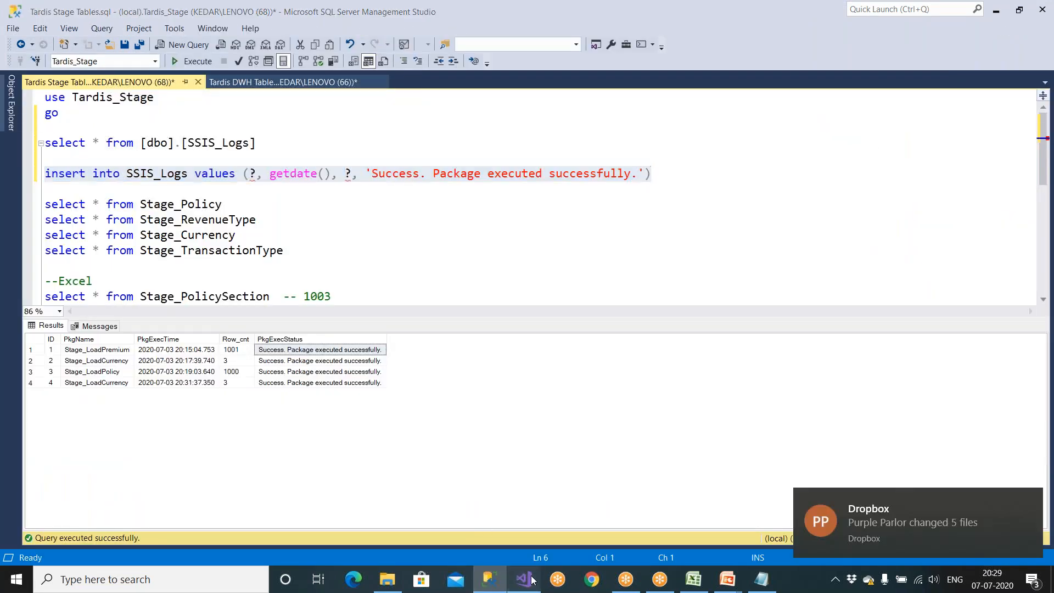
click(379, 283)
right_click(379, 284)
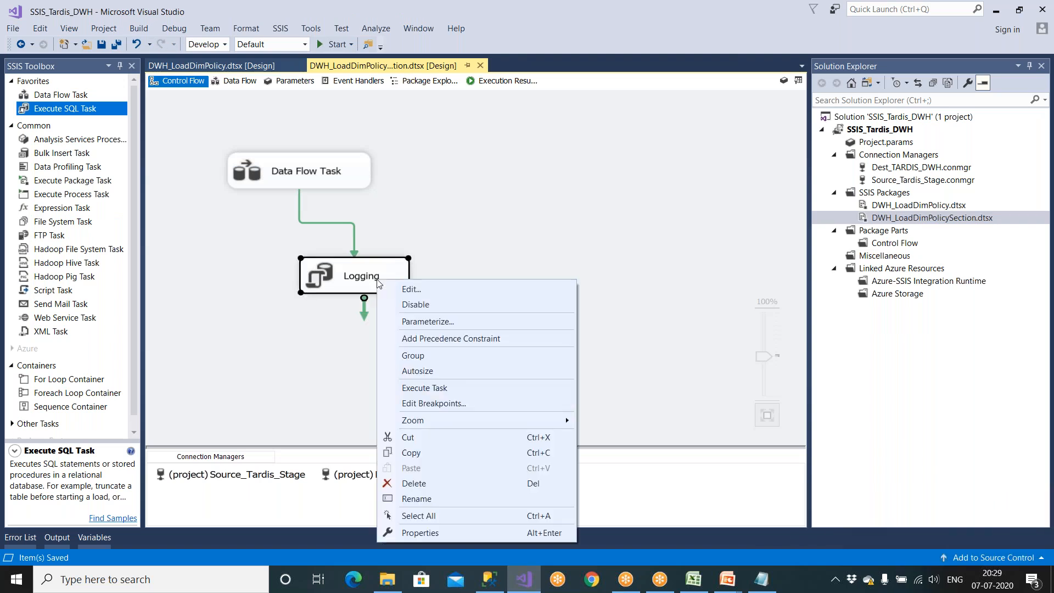
click(421, 453)
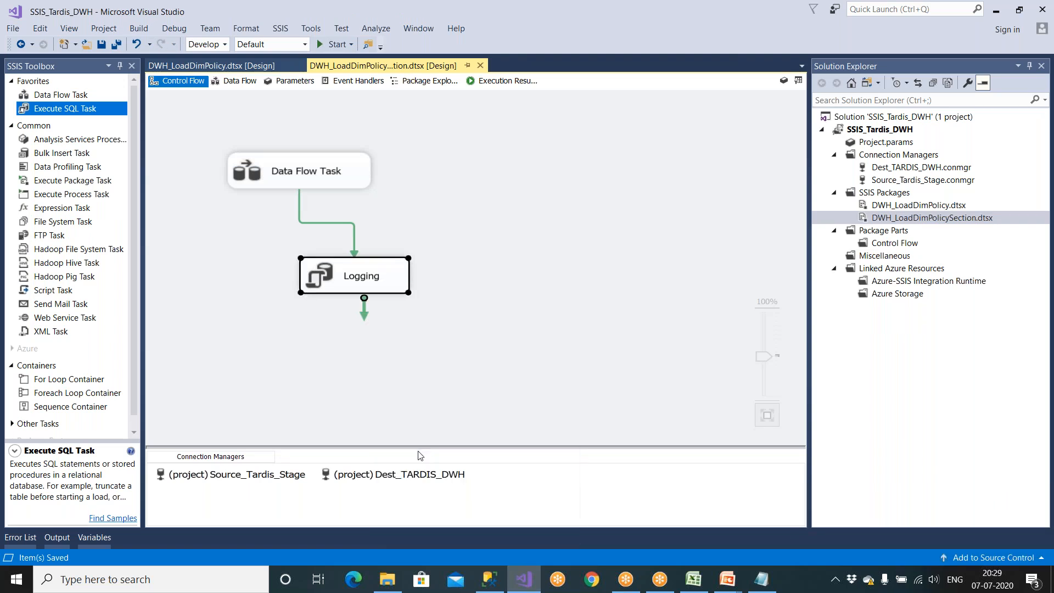
double_click(902, 206)
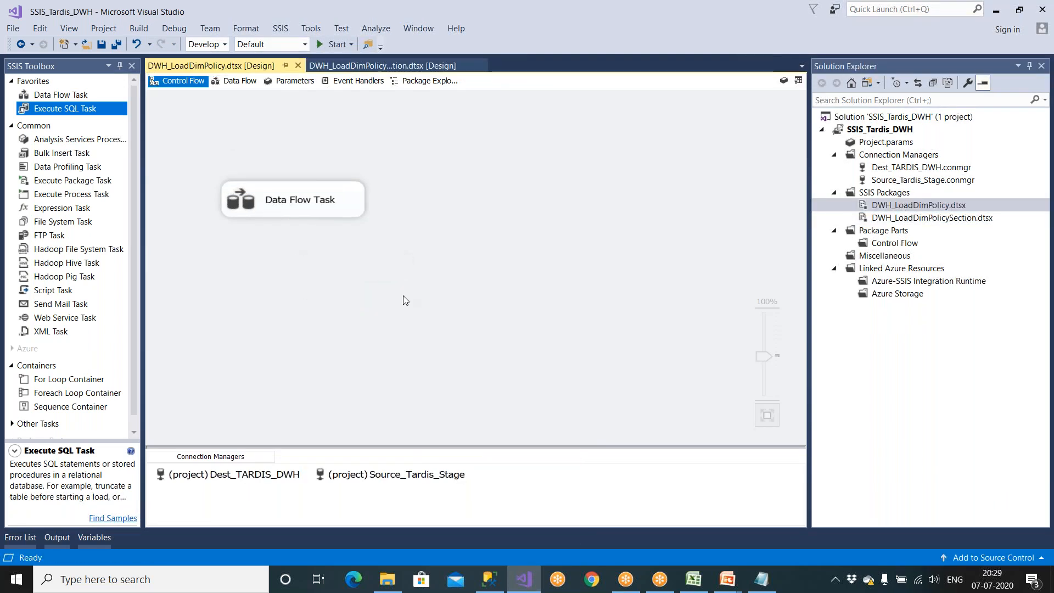
key(ctrl+v)
Connect the Data Flow Task to the pasted Logging task in DWH_LoadDimPolicy.
click(313, 209)
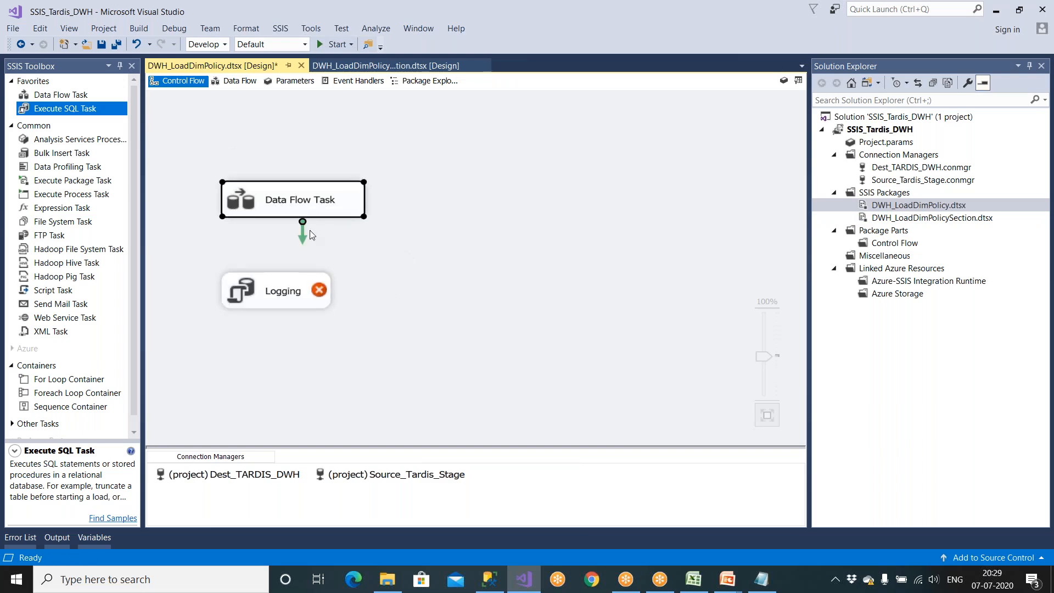
drag(303, 237, 283, 290)
double_click(283, 291)
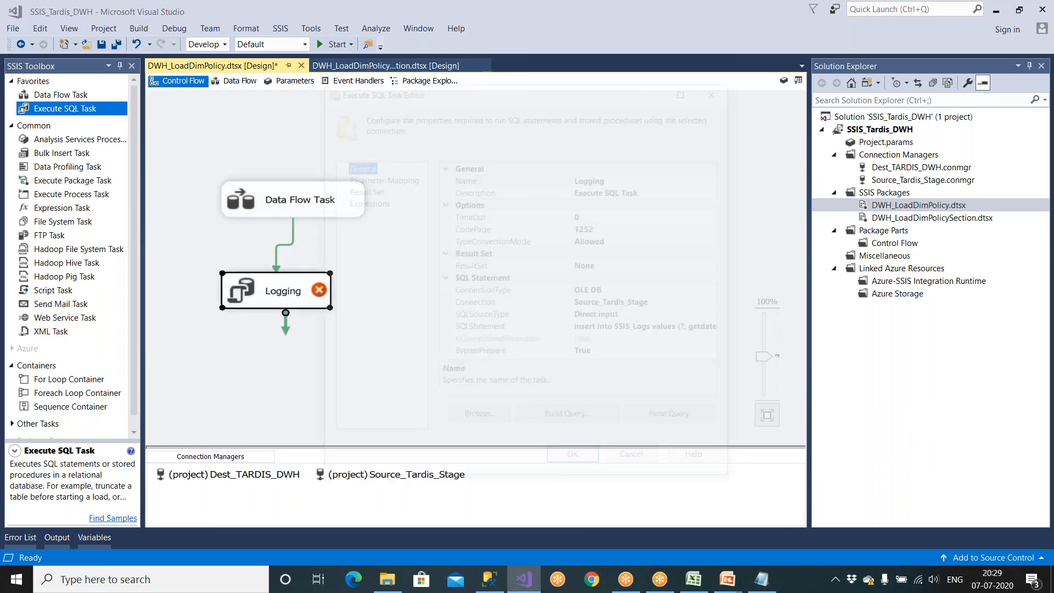
key(Return)
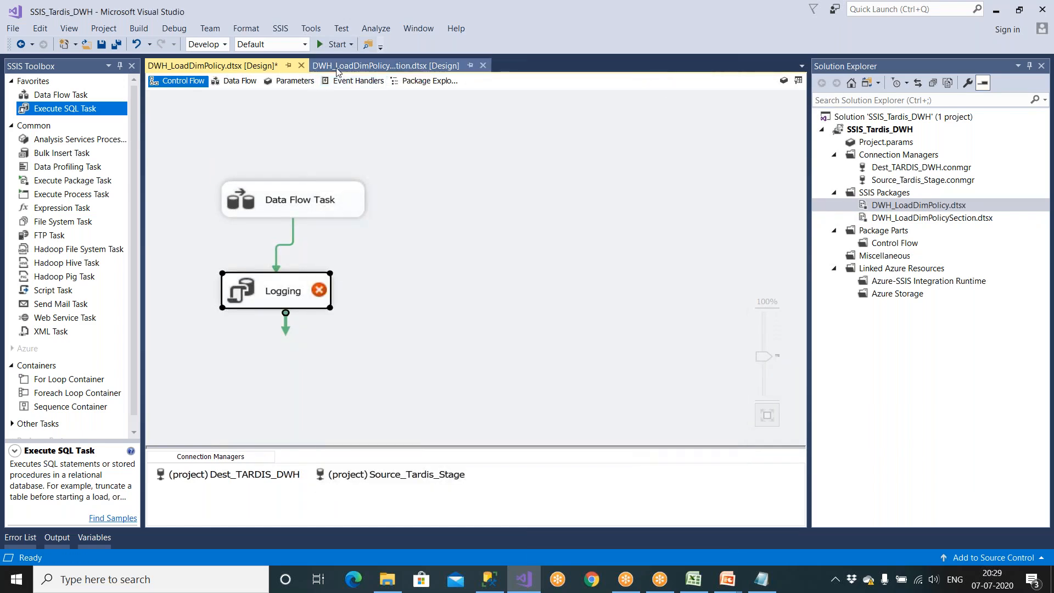
Delete the path between Derived Column and Loading DimPolicy in the DWH_LoadDimPolicy data flow.
click(247, 84)
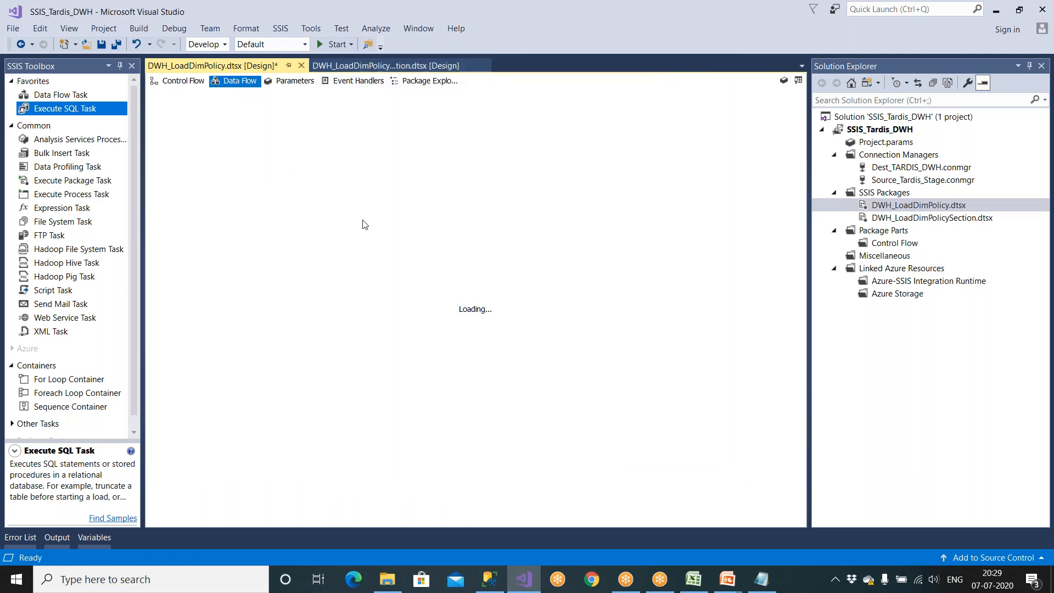
scroll(466, 247, down, 3)
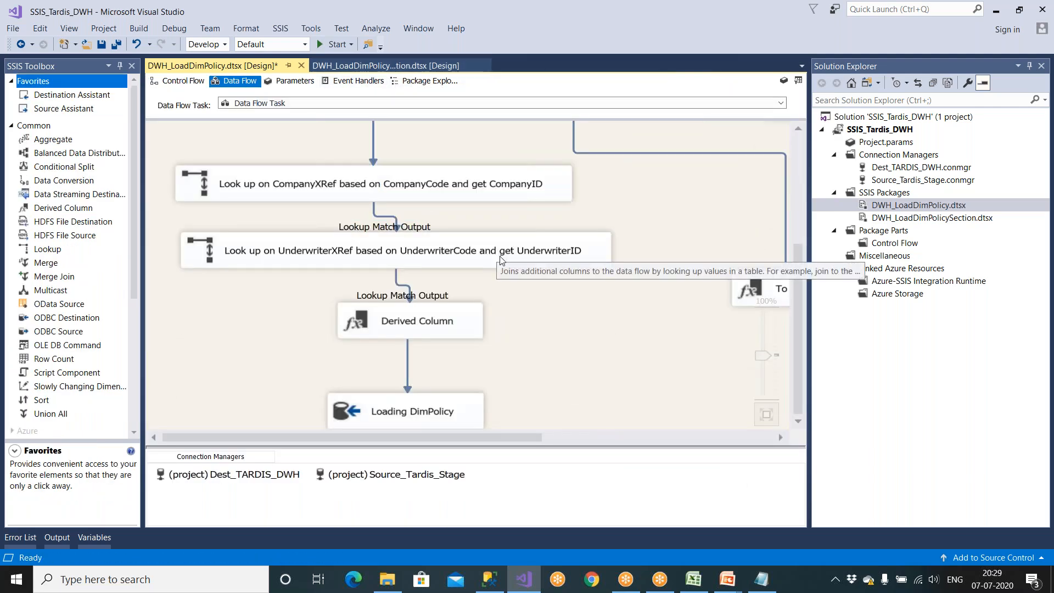
drag(520, 438, 337, 442)
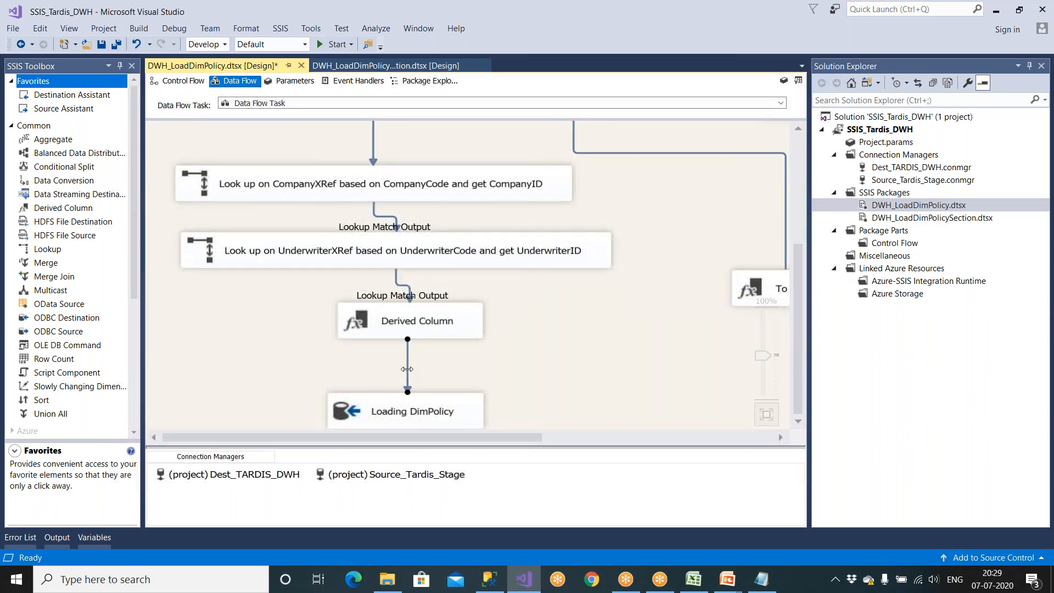
key(Delete)
scroll(497, 278, down, 1)
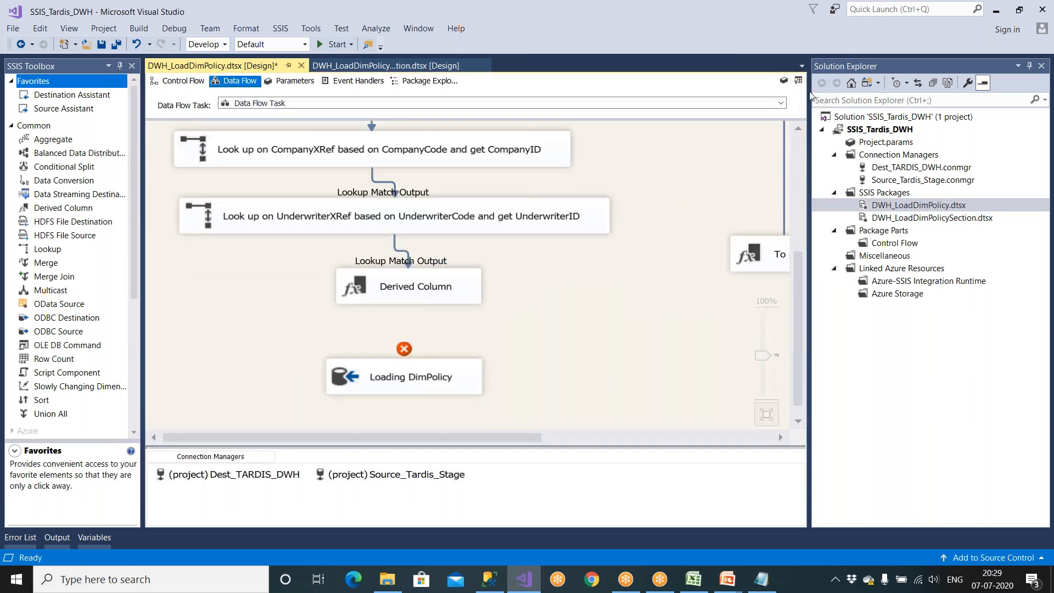
Add a package variable named Row_Cnt to DWH_LoadDimPolicy.
click(783, 81)
click(14, 354)
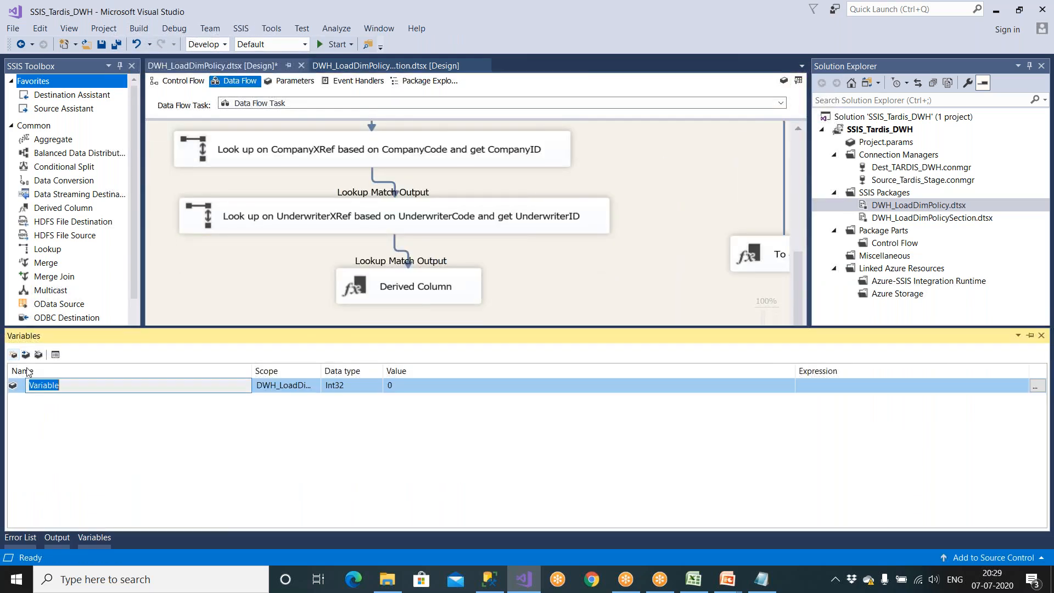
text(Row_Cnt)
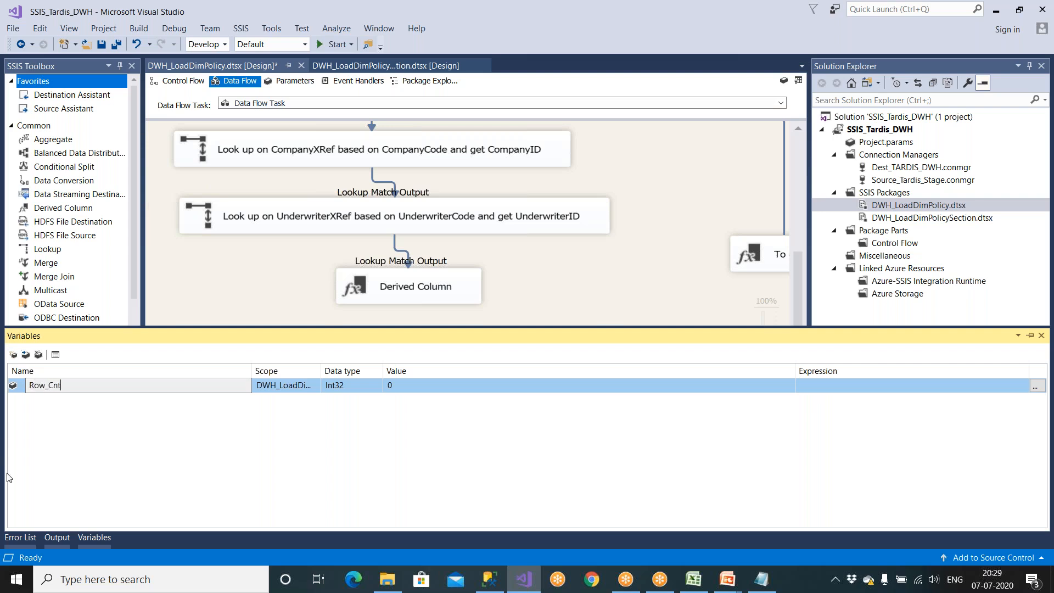
key(Return)
click(219, 281)
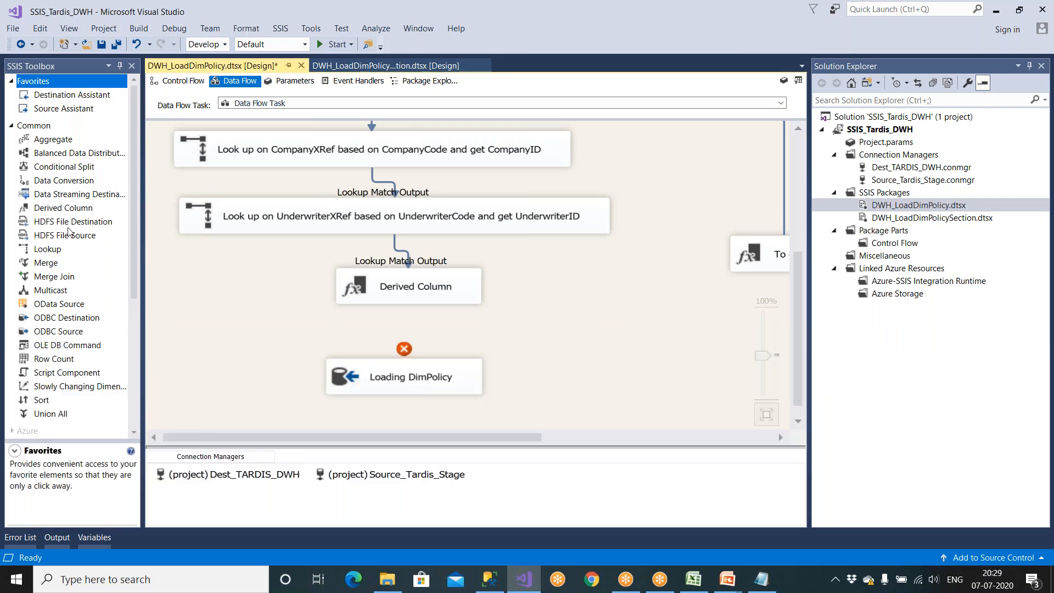
Insert a Row Count using User::Row_Cnt between Derived Column and Loading DimPolicy, and save the package.
drag(64, 359, 548, 307)
click(452, 291)
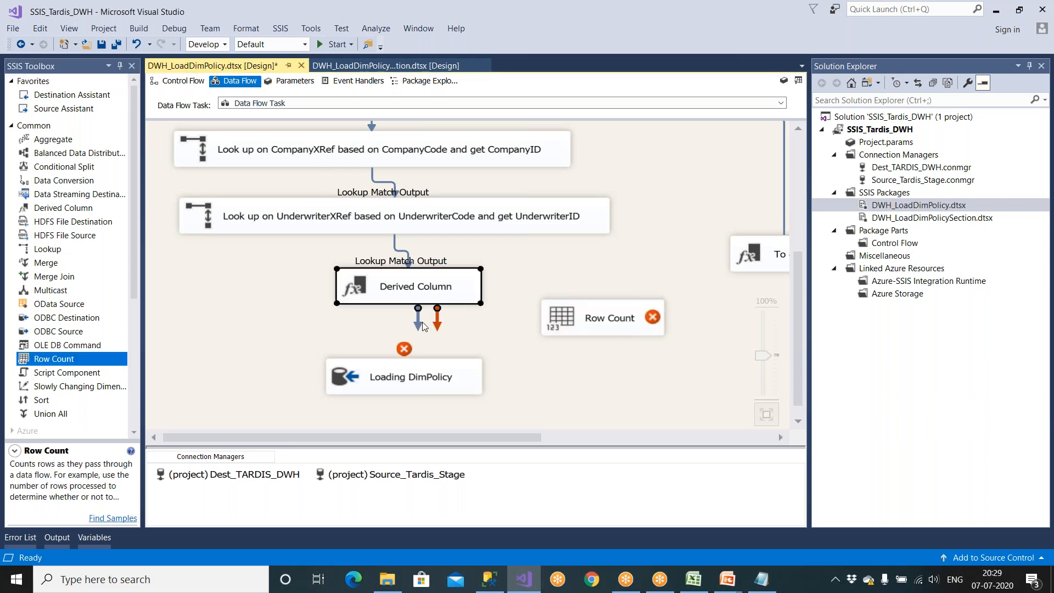
double_click(558, 314)
click(531, 274)
click(518, 285)
click(514, 308)
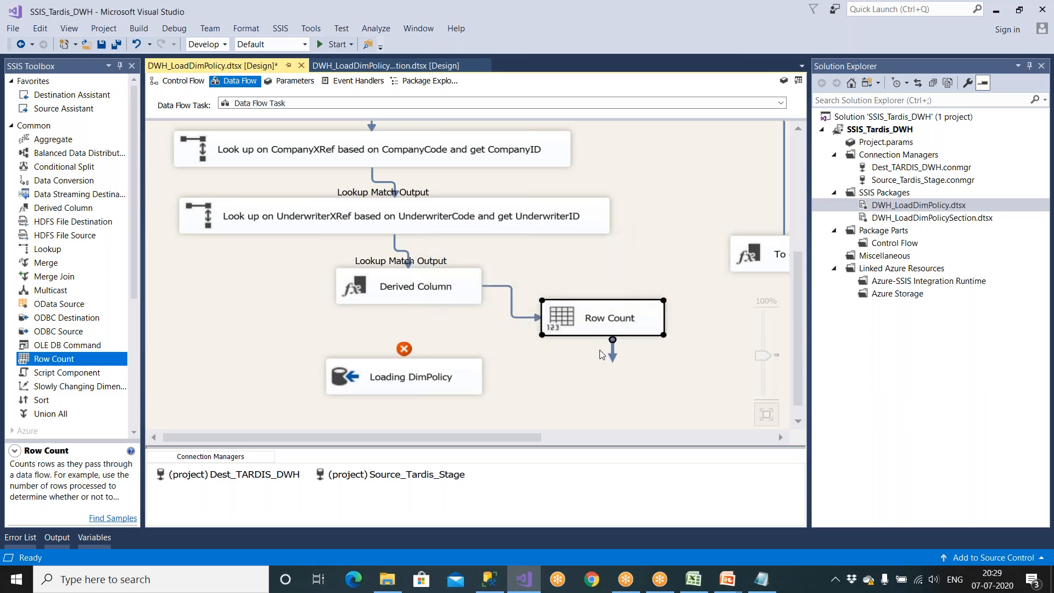
drag(605, 364, 447, 381)
key(ctrl+s)
Reassign User::Row_Cnt in the parameter mapping of DWH_LoadDimPolicy's Logging task, and save the package.
click(189, 88)
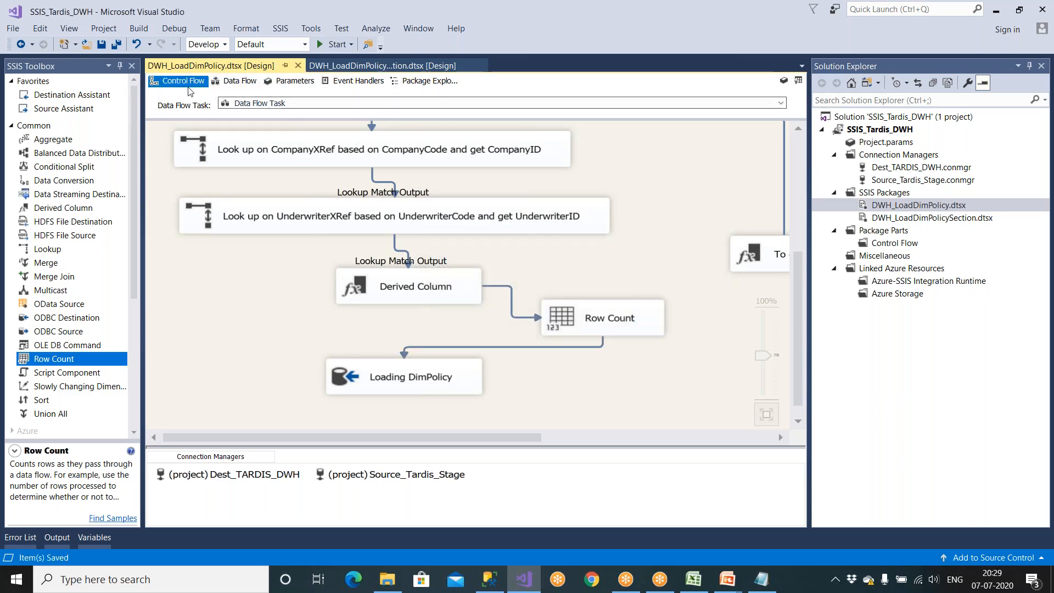
double_click(277, 291)
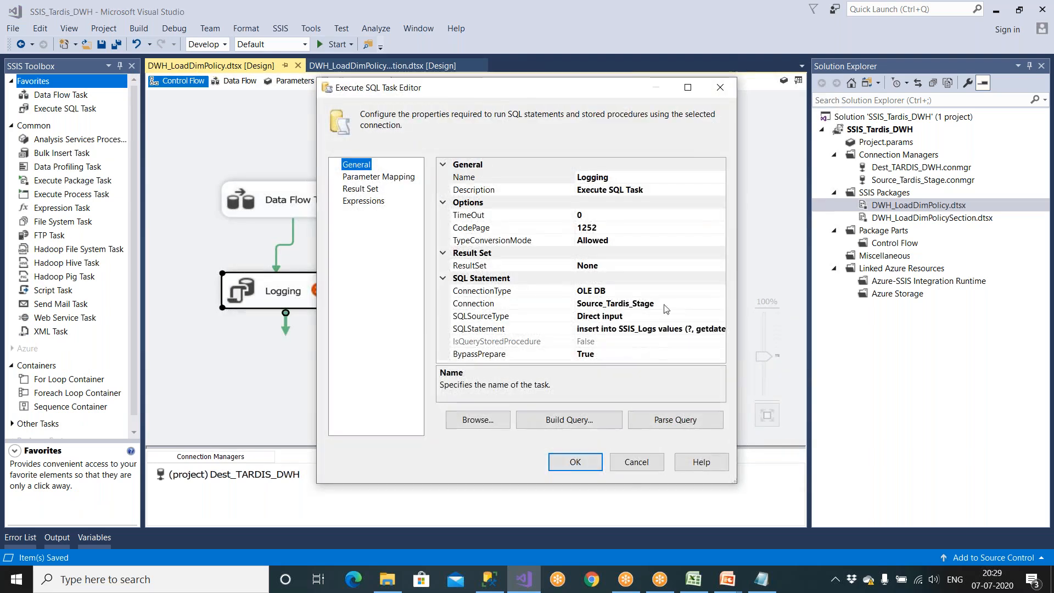
click(688, 87)
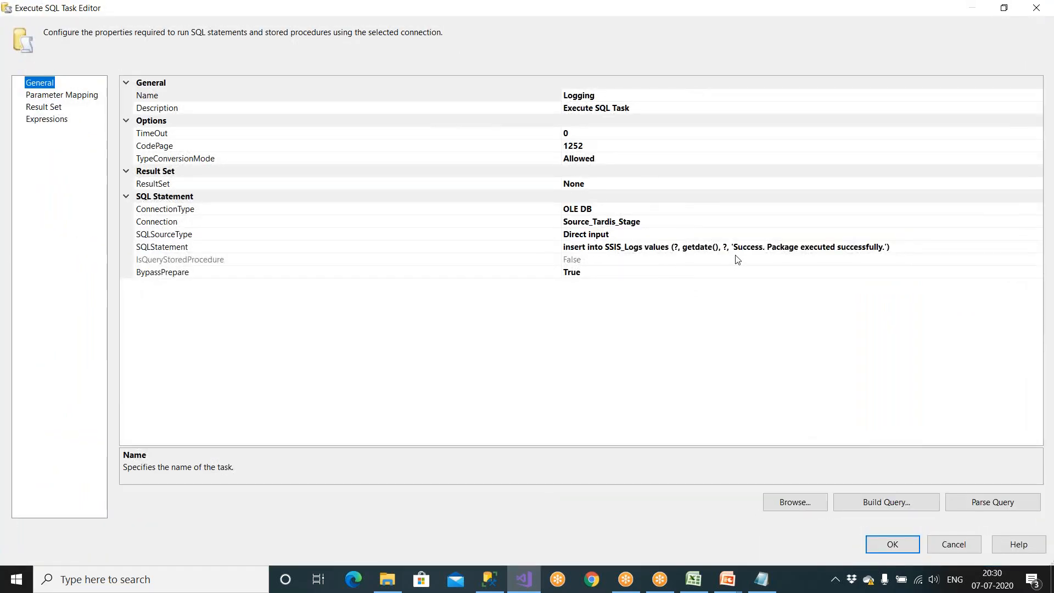
click(62, 95)
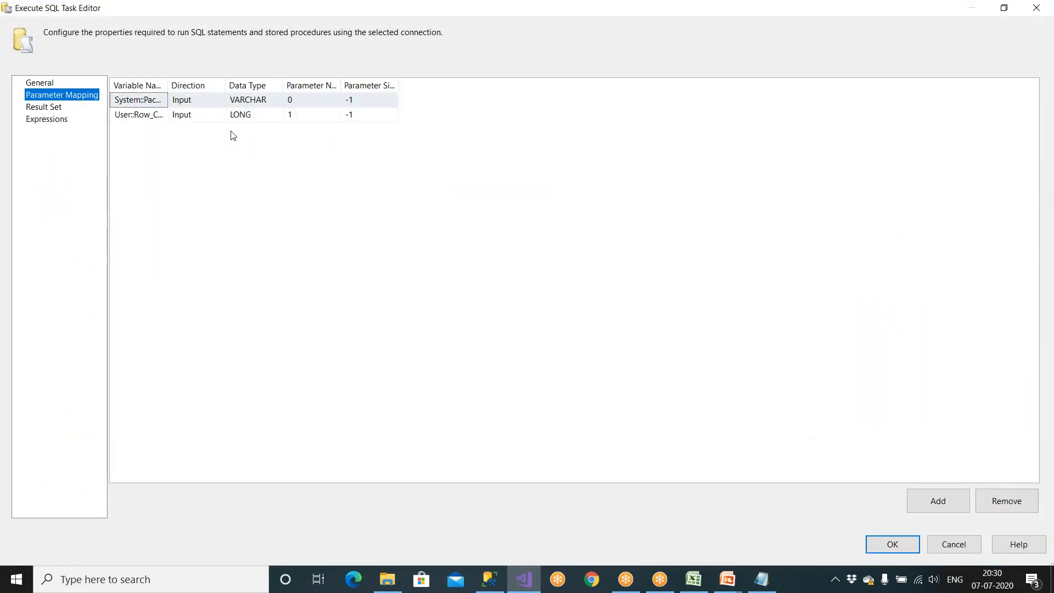
double_click(168, 83)
click(286, 116)
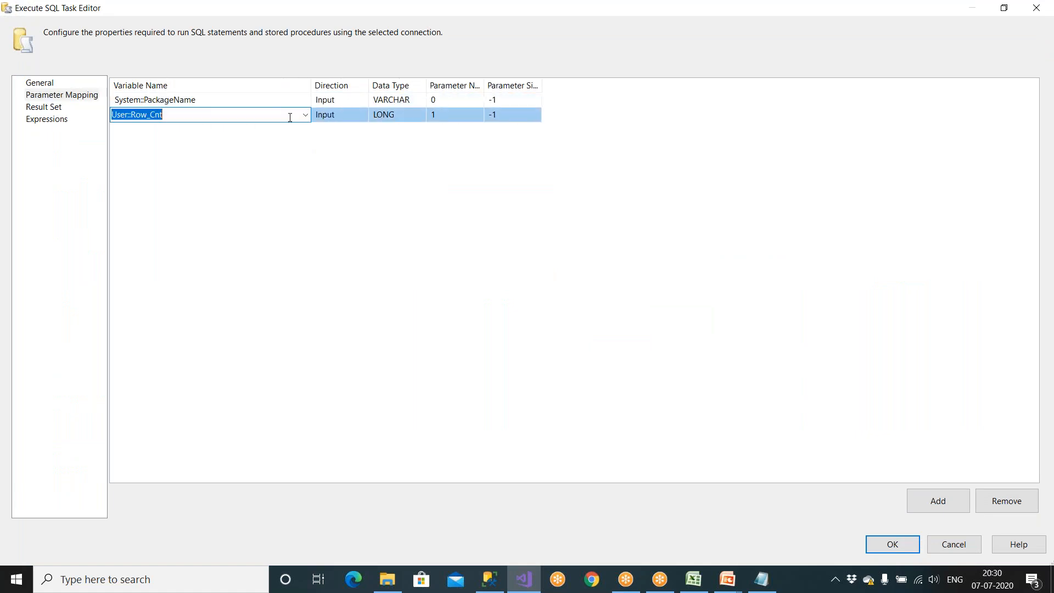
click(305, 114)
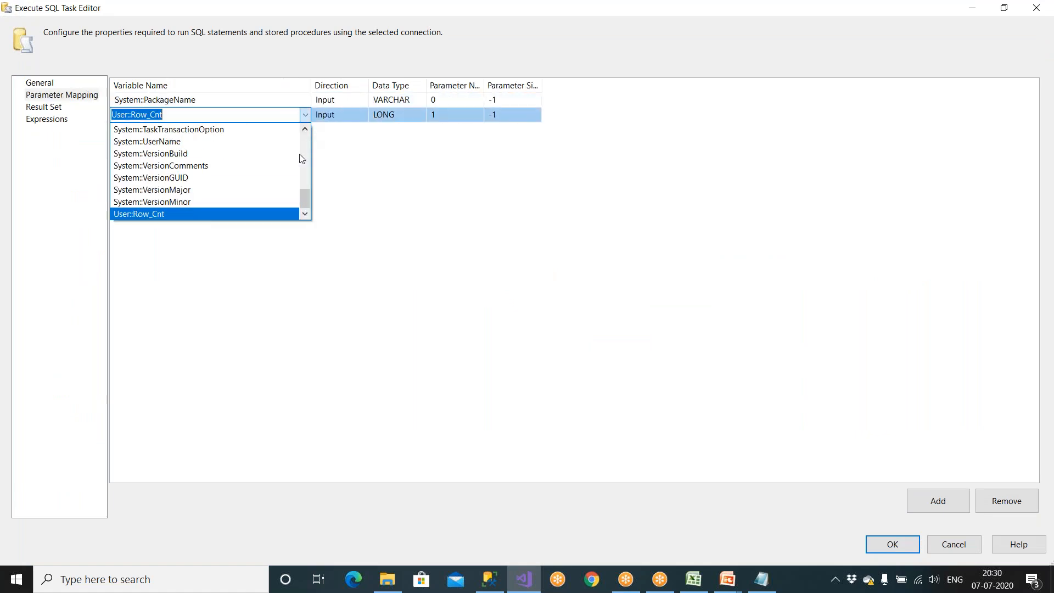
click(205, 226)
click(872, 544)
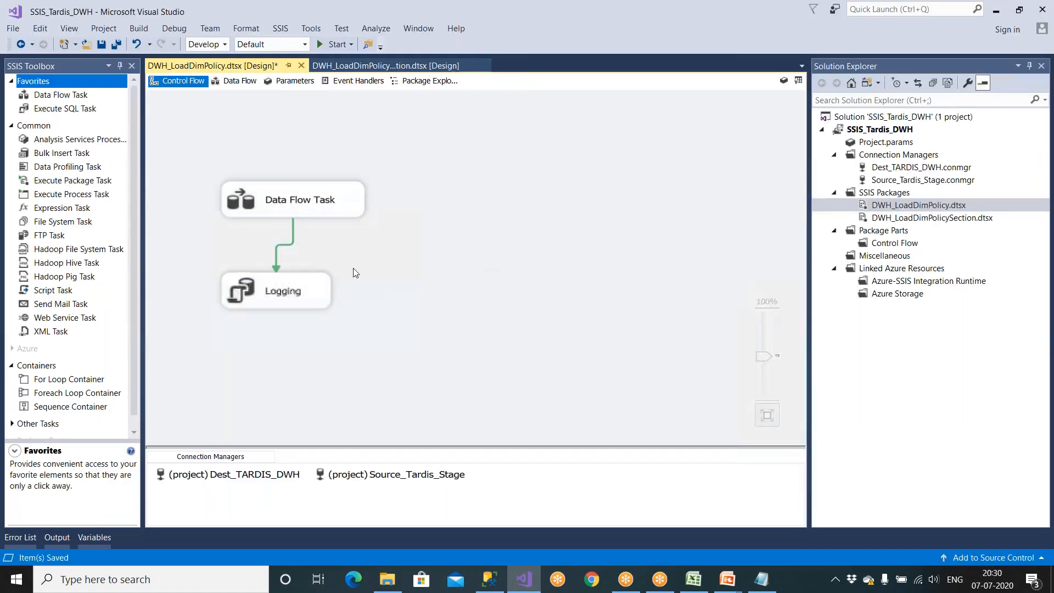
key(ctrl+s)
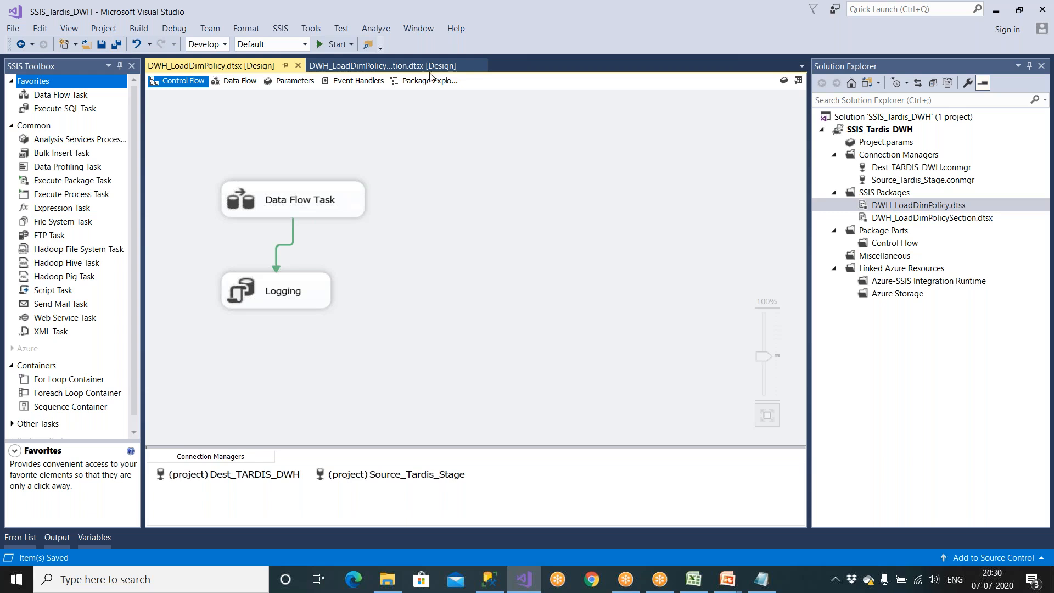
Review the SSIS log provider configuration of DWH_LoadDimPolicy without changing it, and save the package.
click(283, 30)
click(295, 49)
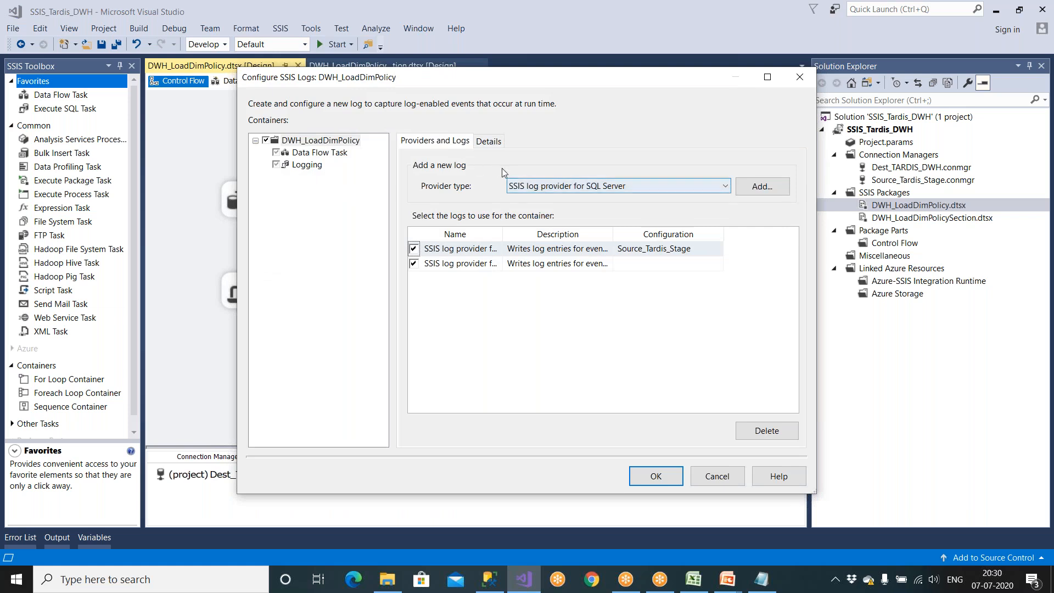
click(708, 476)
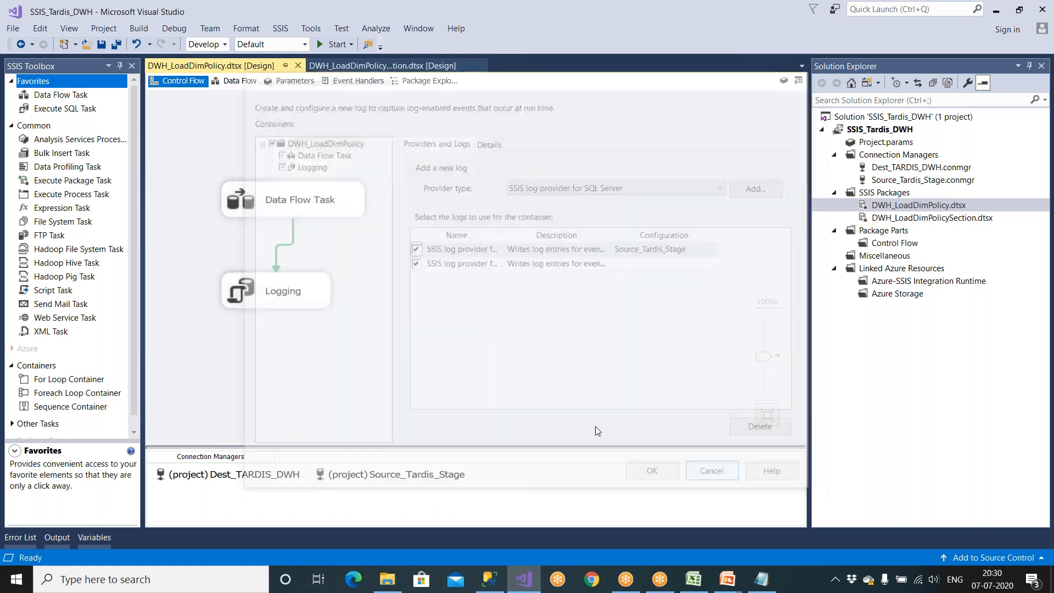
click(101, 44)
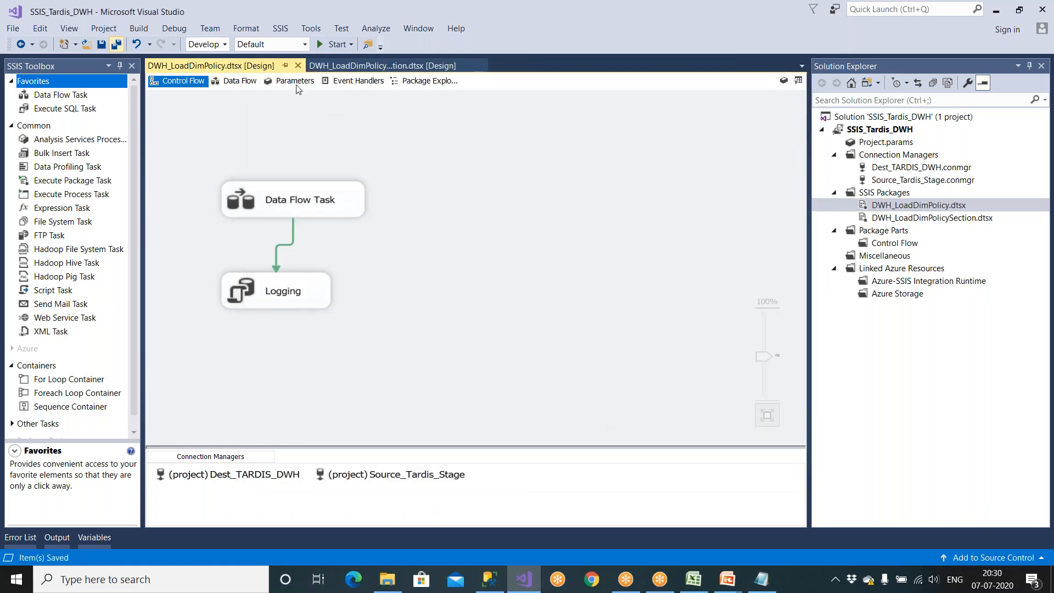
click(934, 218)
click(932, 205)
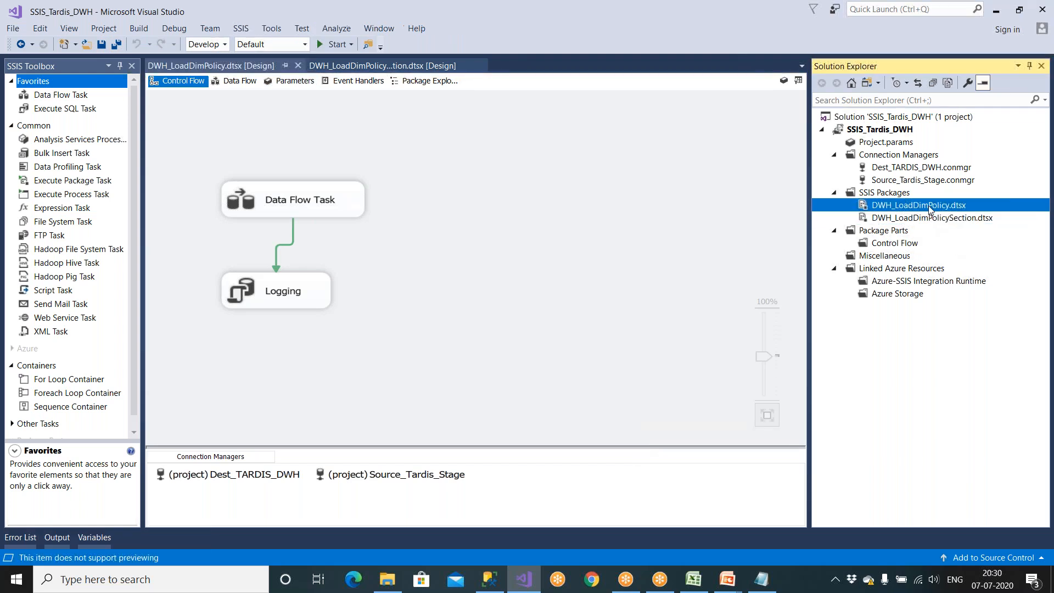
Switch to the ETL Mapping workbook in Excel and review its remaining dimension and fact mapping sheets, from DimpolicyCoverage through FactDeduction.
click(695, 581)
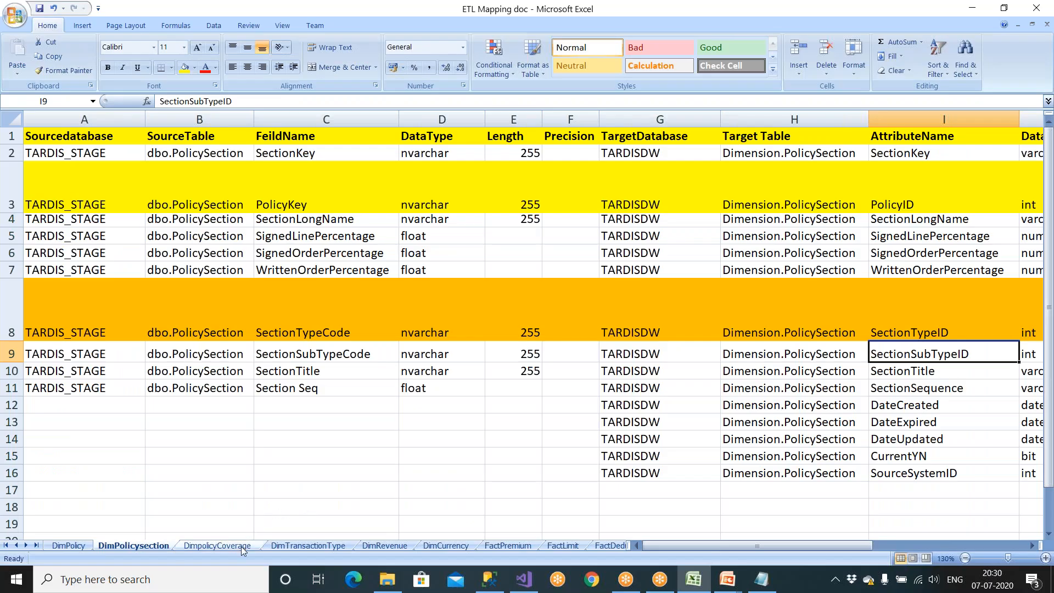
click(242, 546)
click(288, 547)
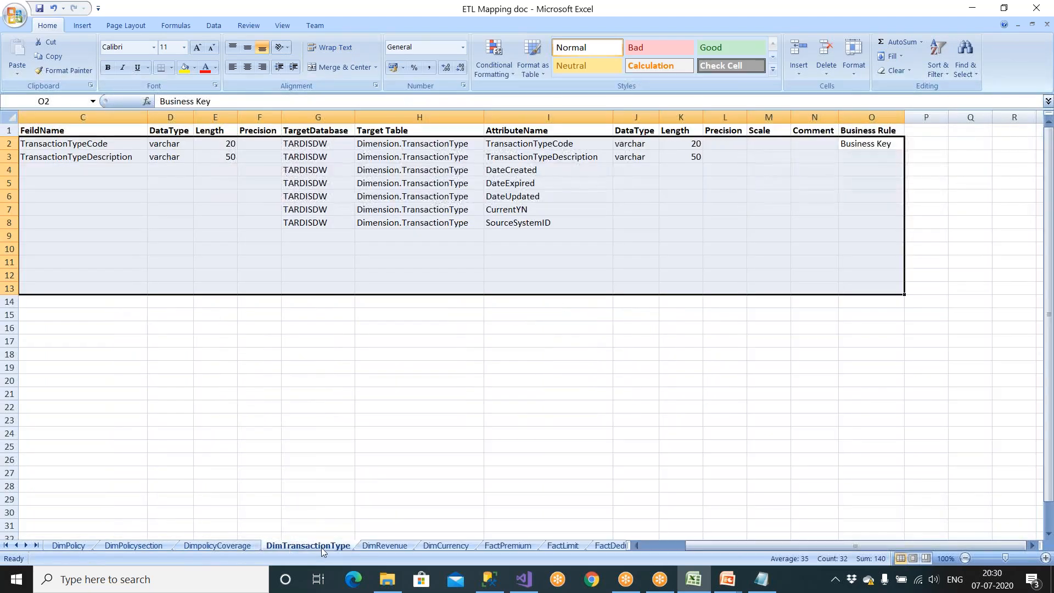
click(374, 546)
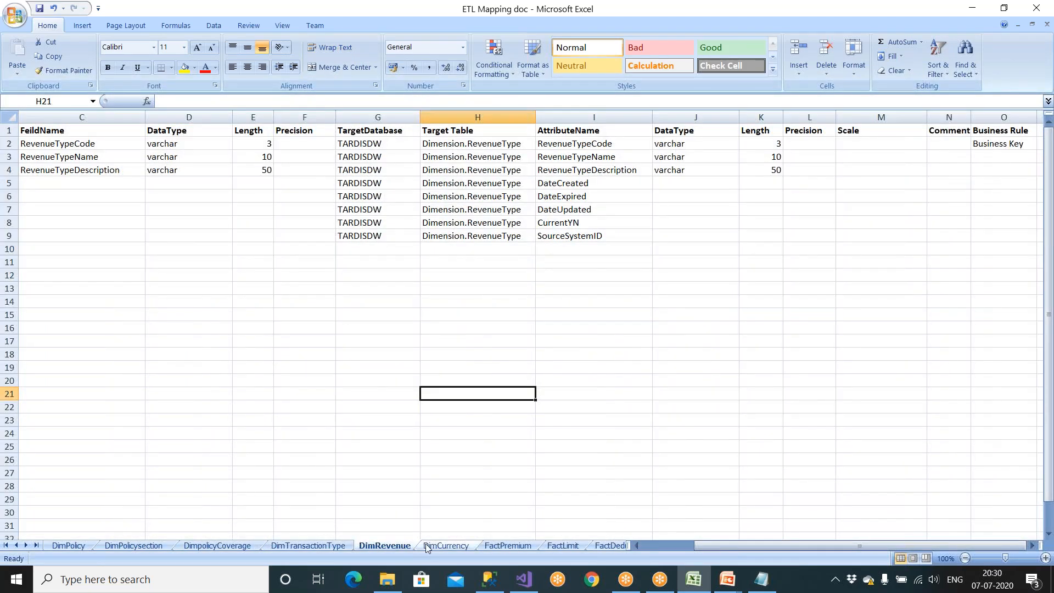
click(426, 546)
click(504, 546)
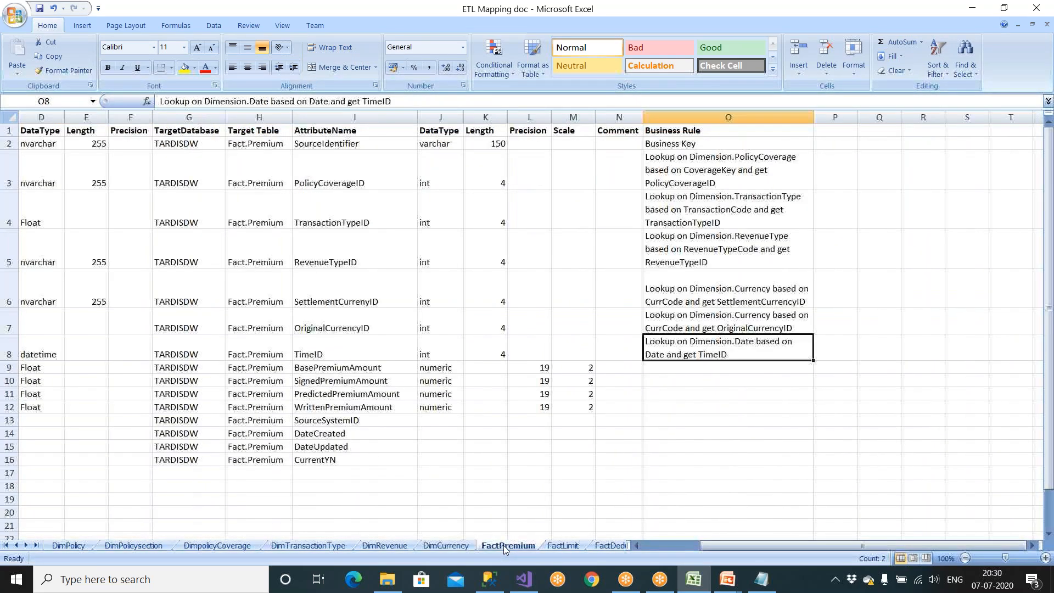
click(563, 546)
click(607, 546)
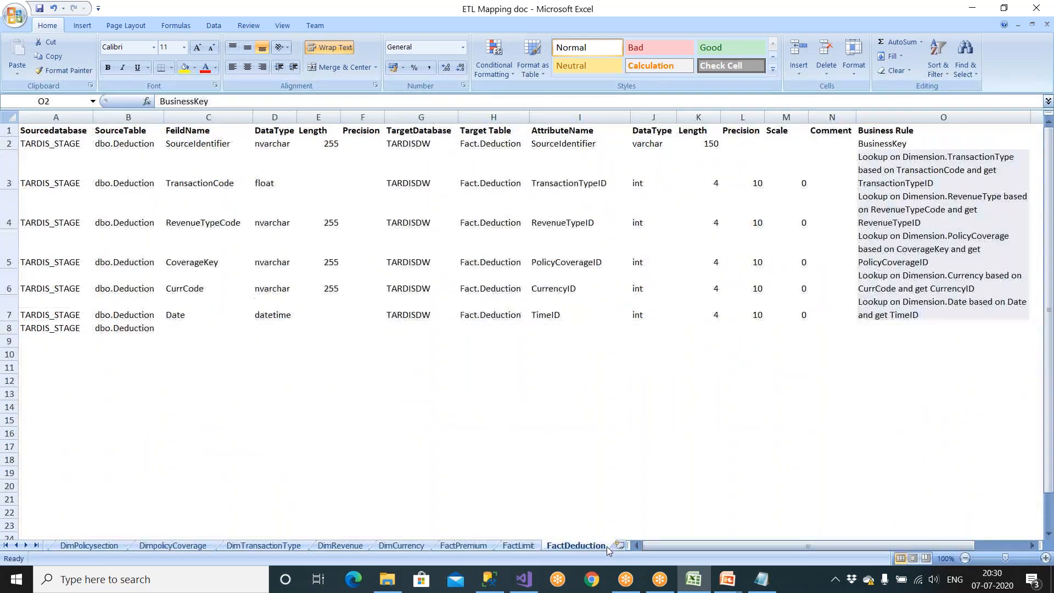
click(615, 476)
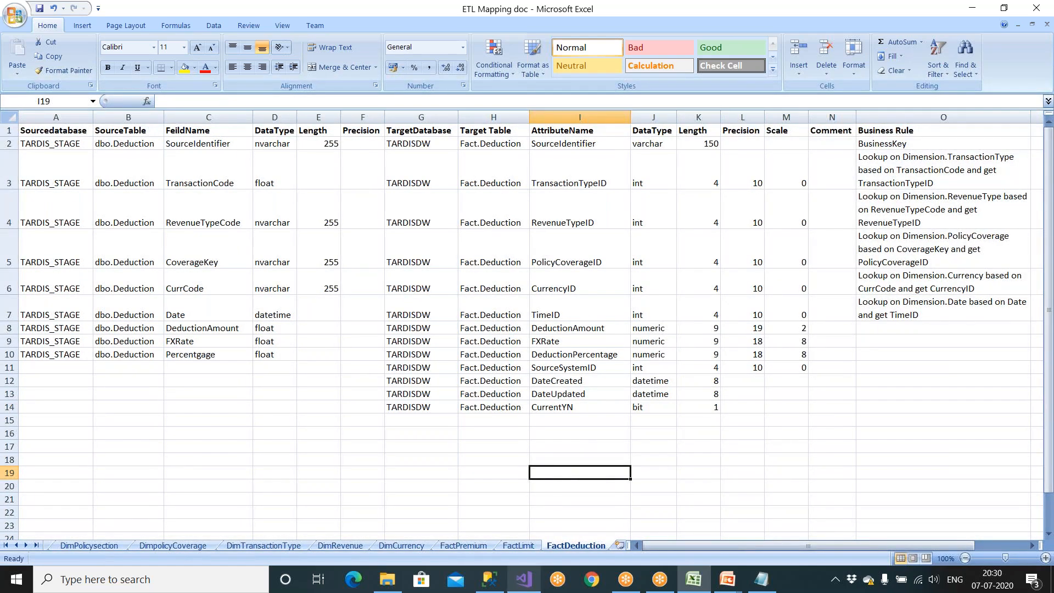
Switch to the running PowerPoint slide show with the MSBI Project Tardis – Insurance Domain title slide.
mouse_move(727, 581)
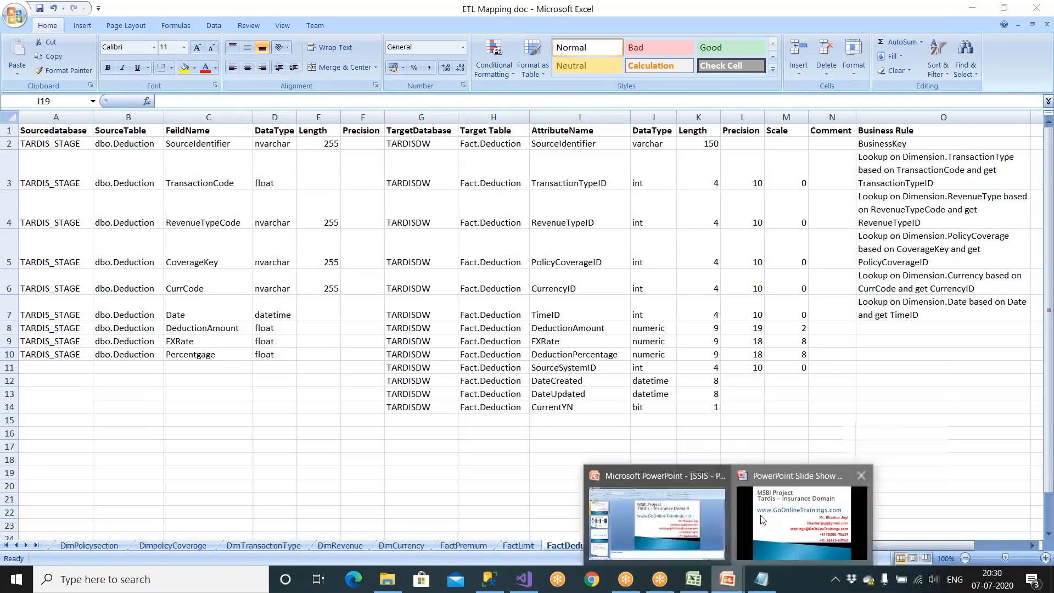
click(760, 515)
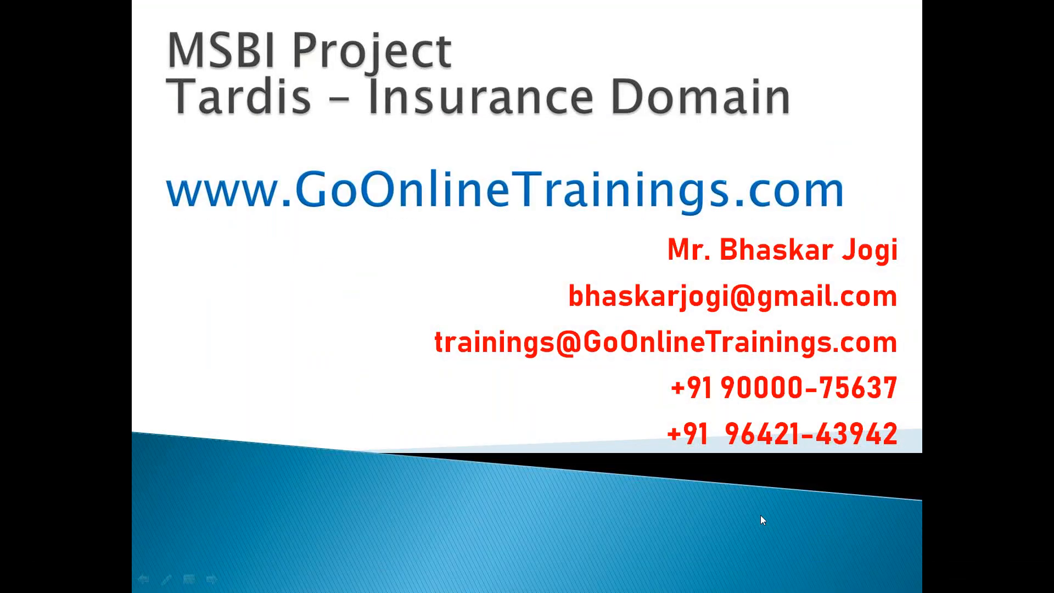